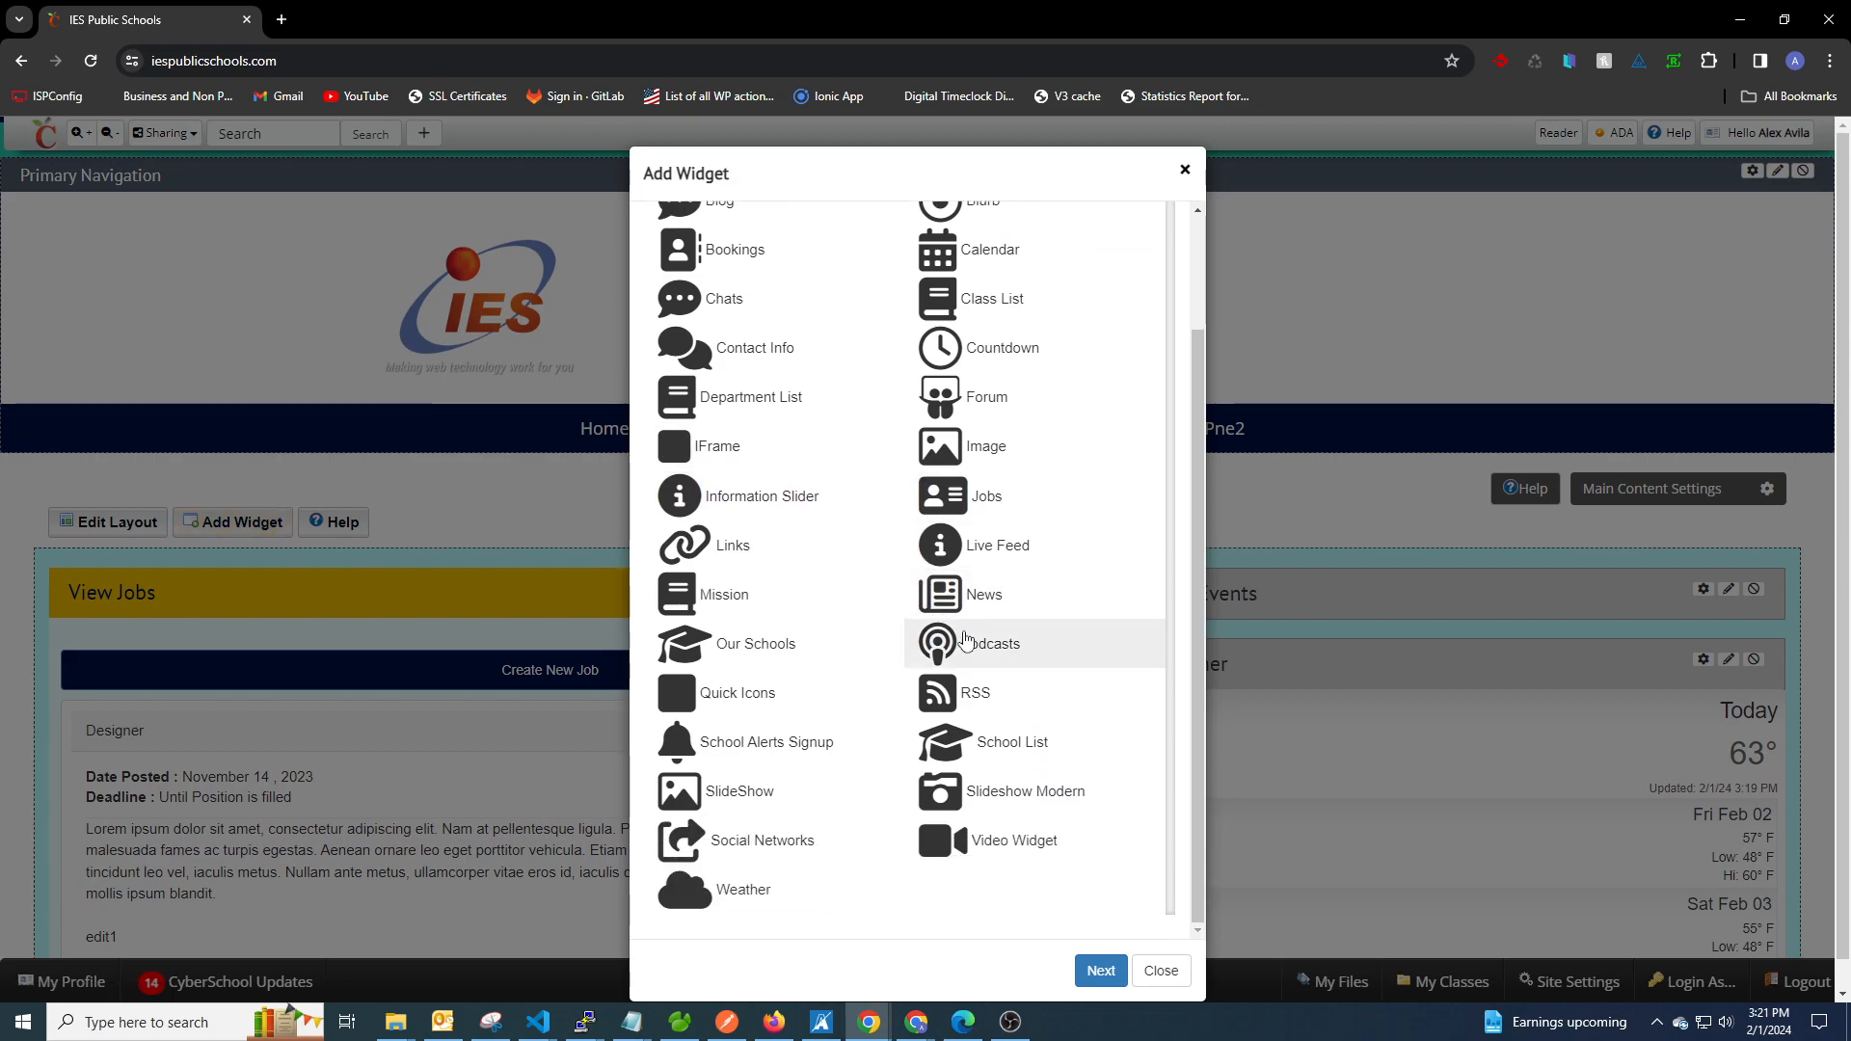
Add a Video Widget to the page and open its configuration settings.
click(979, 845)
click(1101, 970)
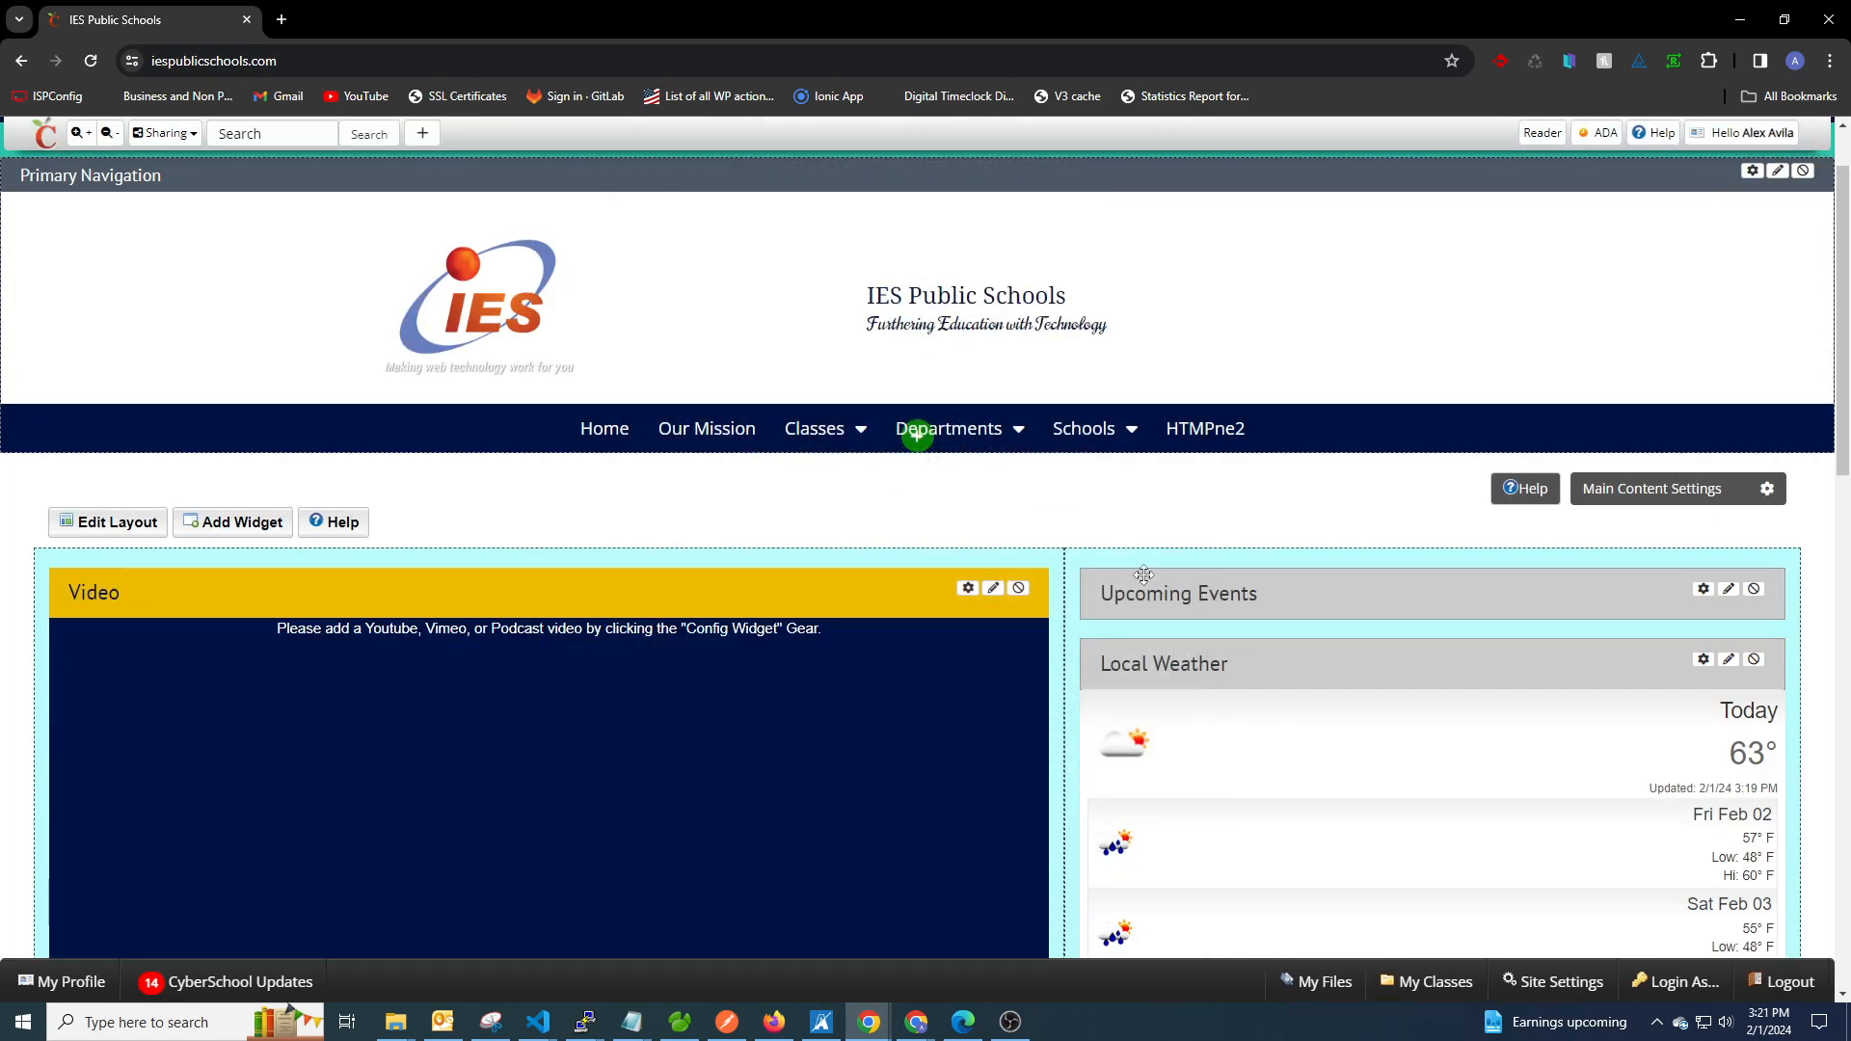
scroll(878, 545, down, 2)
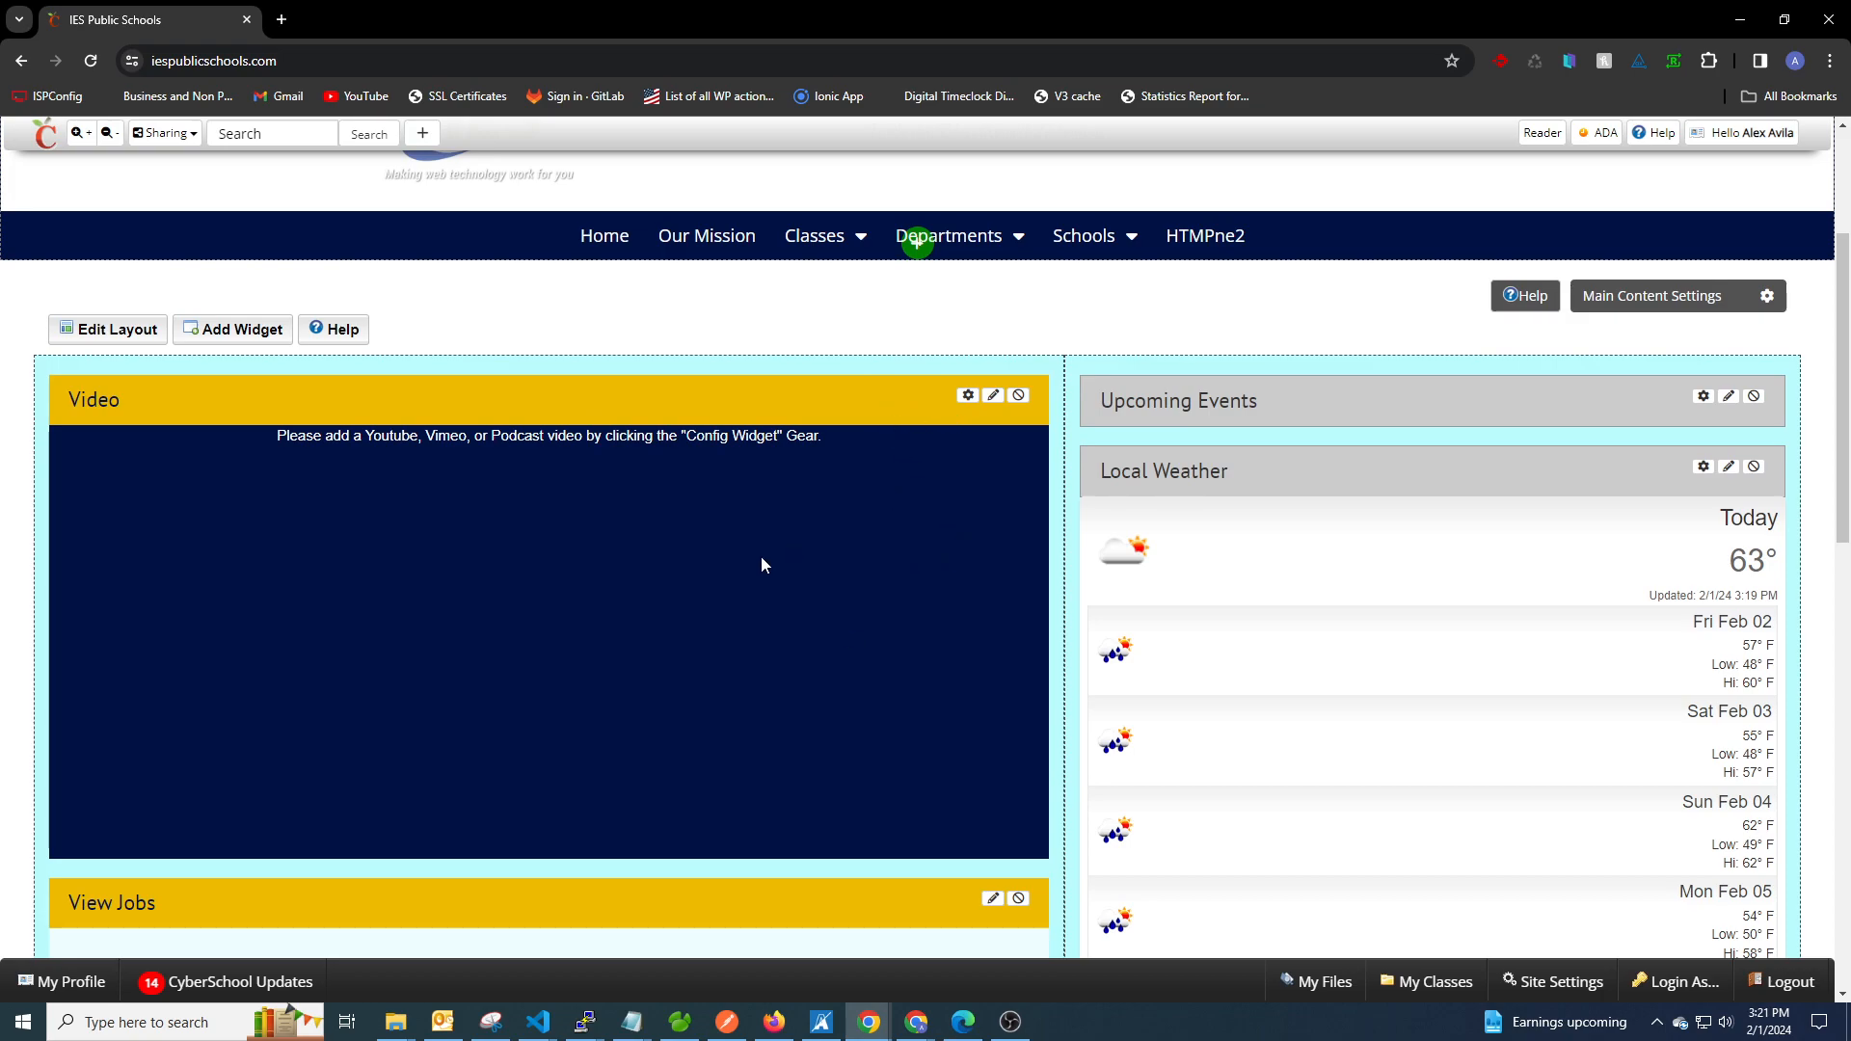
click(967, 394)
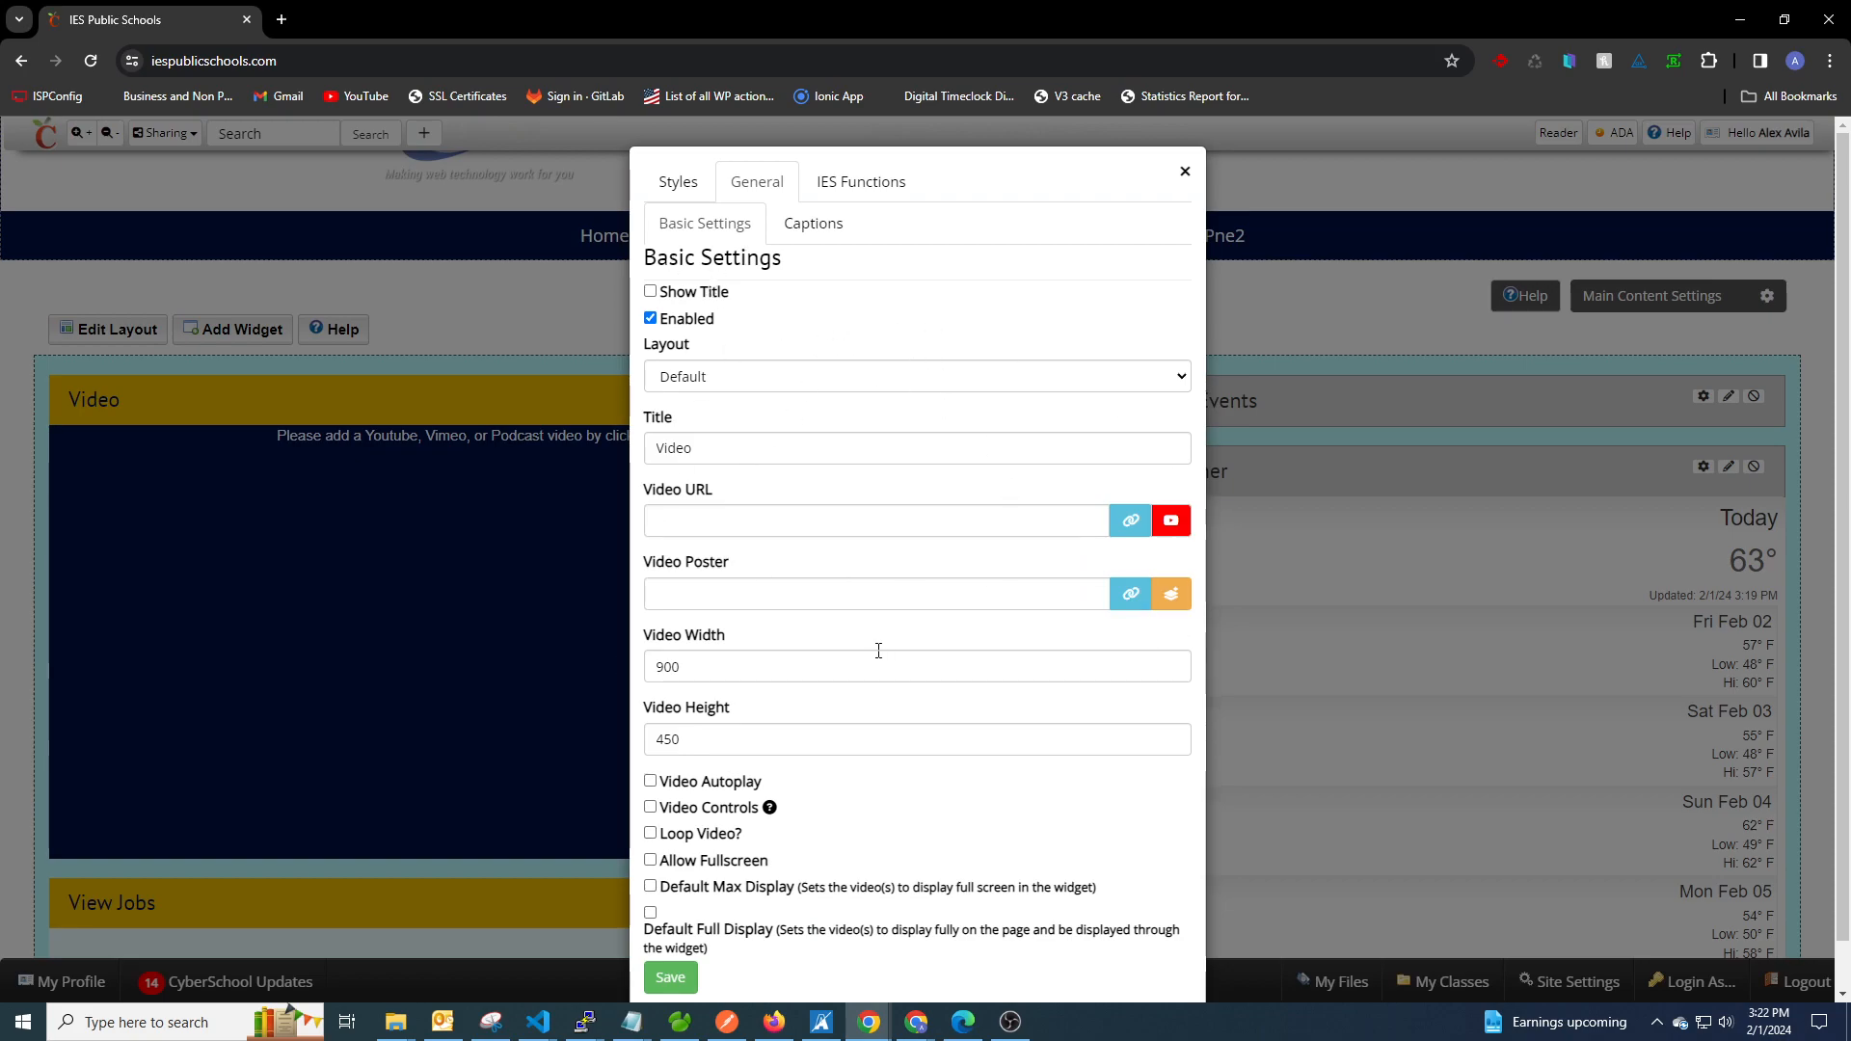
Examine the Video widget's basic settings, including Show Title, Title, Video URL and Video Height.
drag(645, 493, 769, 501)
click(739, 487)
drag(736, 718, 643, 715)
click(680, 715)
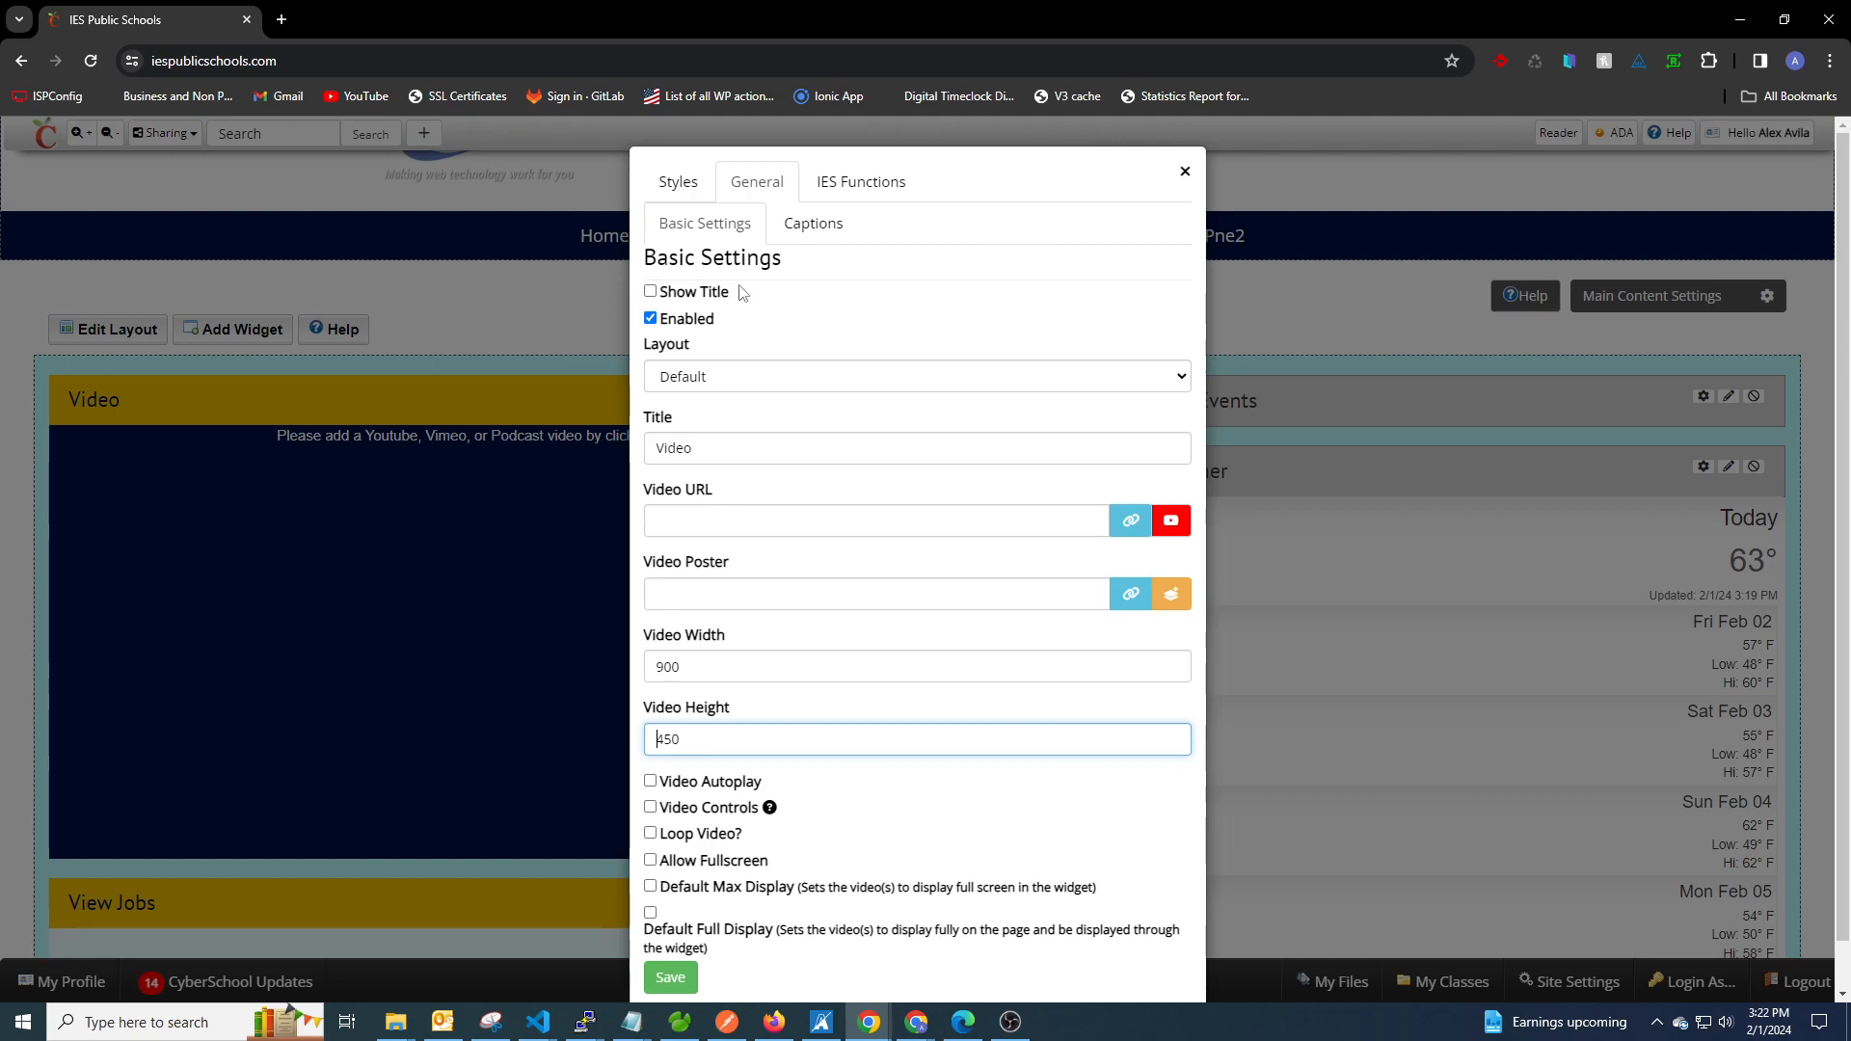
click(650, 292)
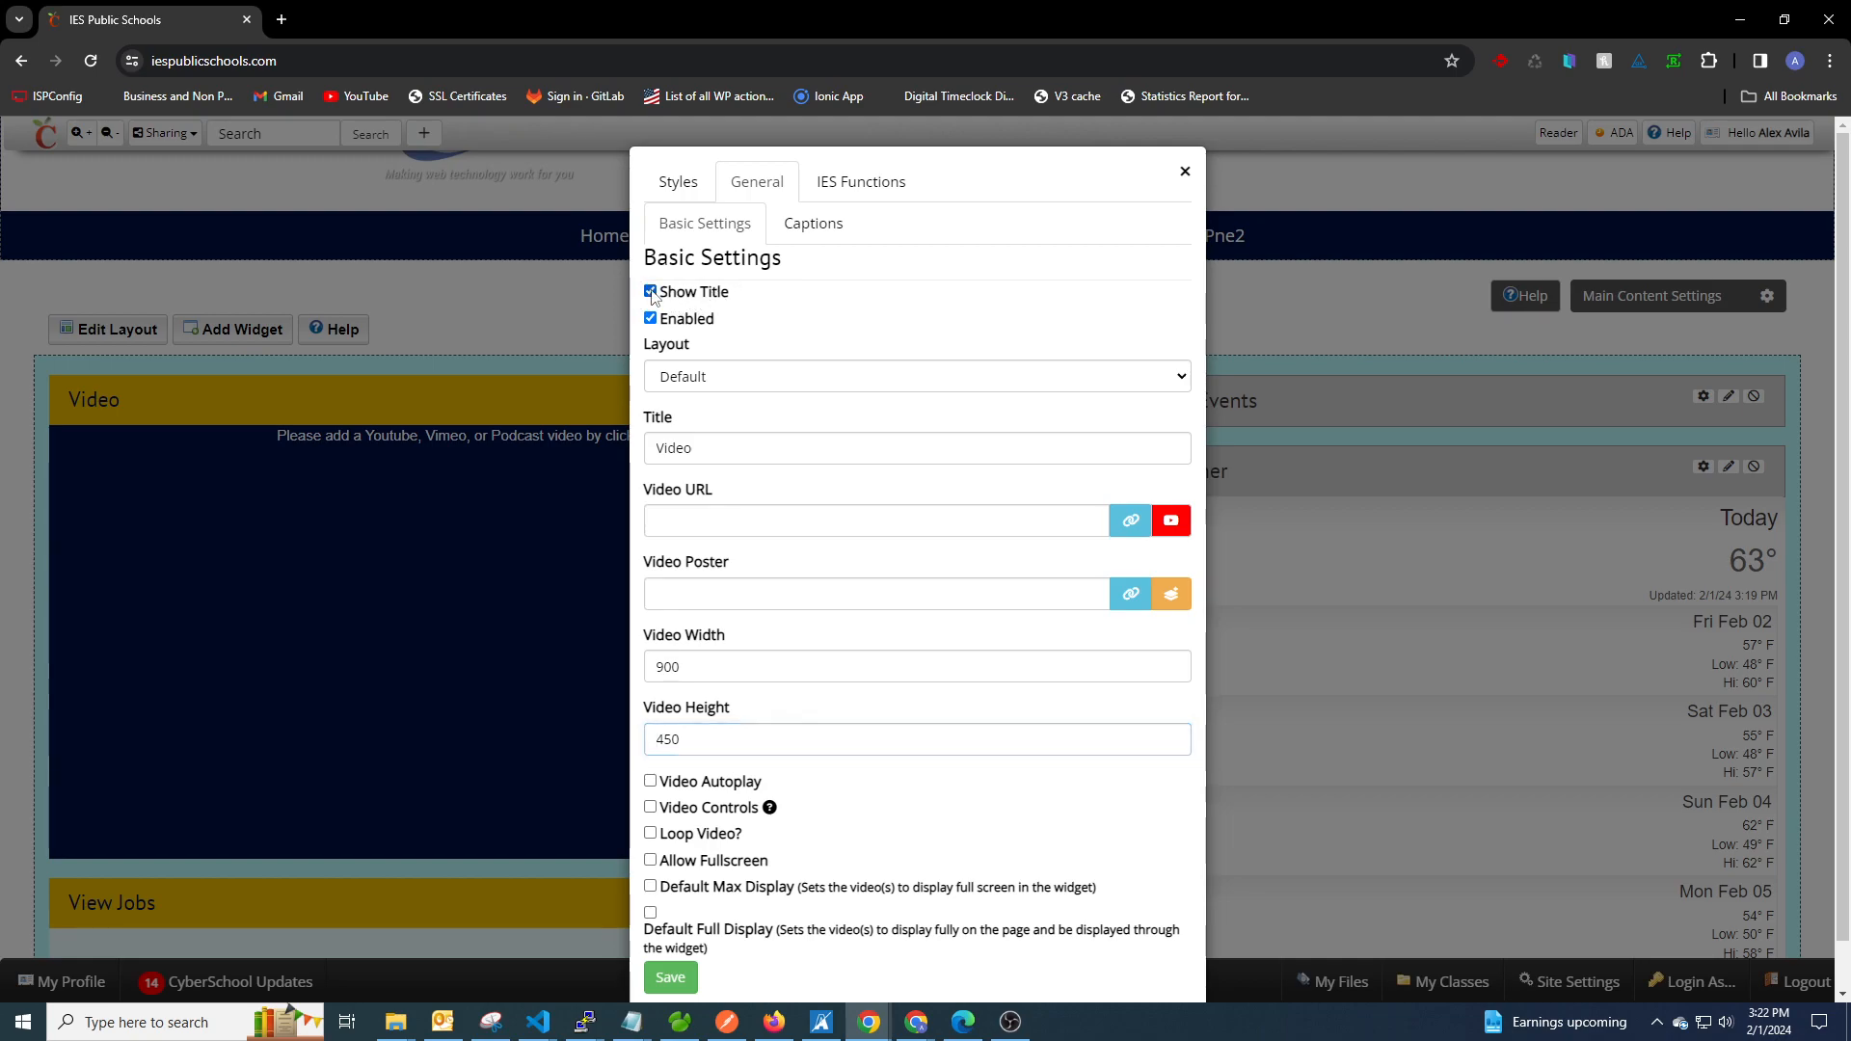
click(650, 292)
drag(714, 448, 648, 447)
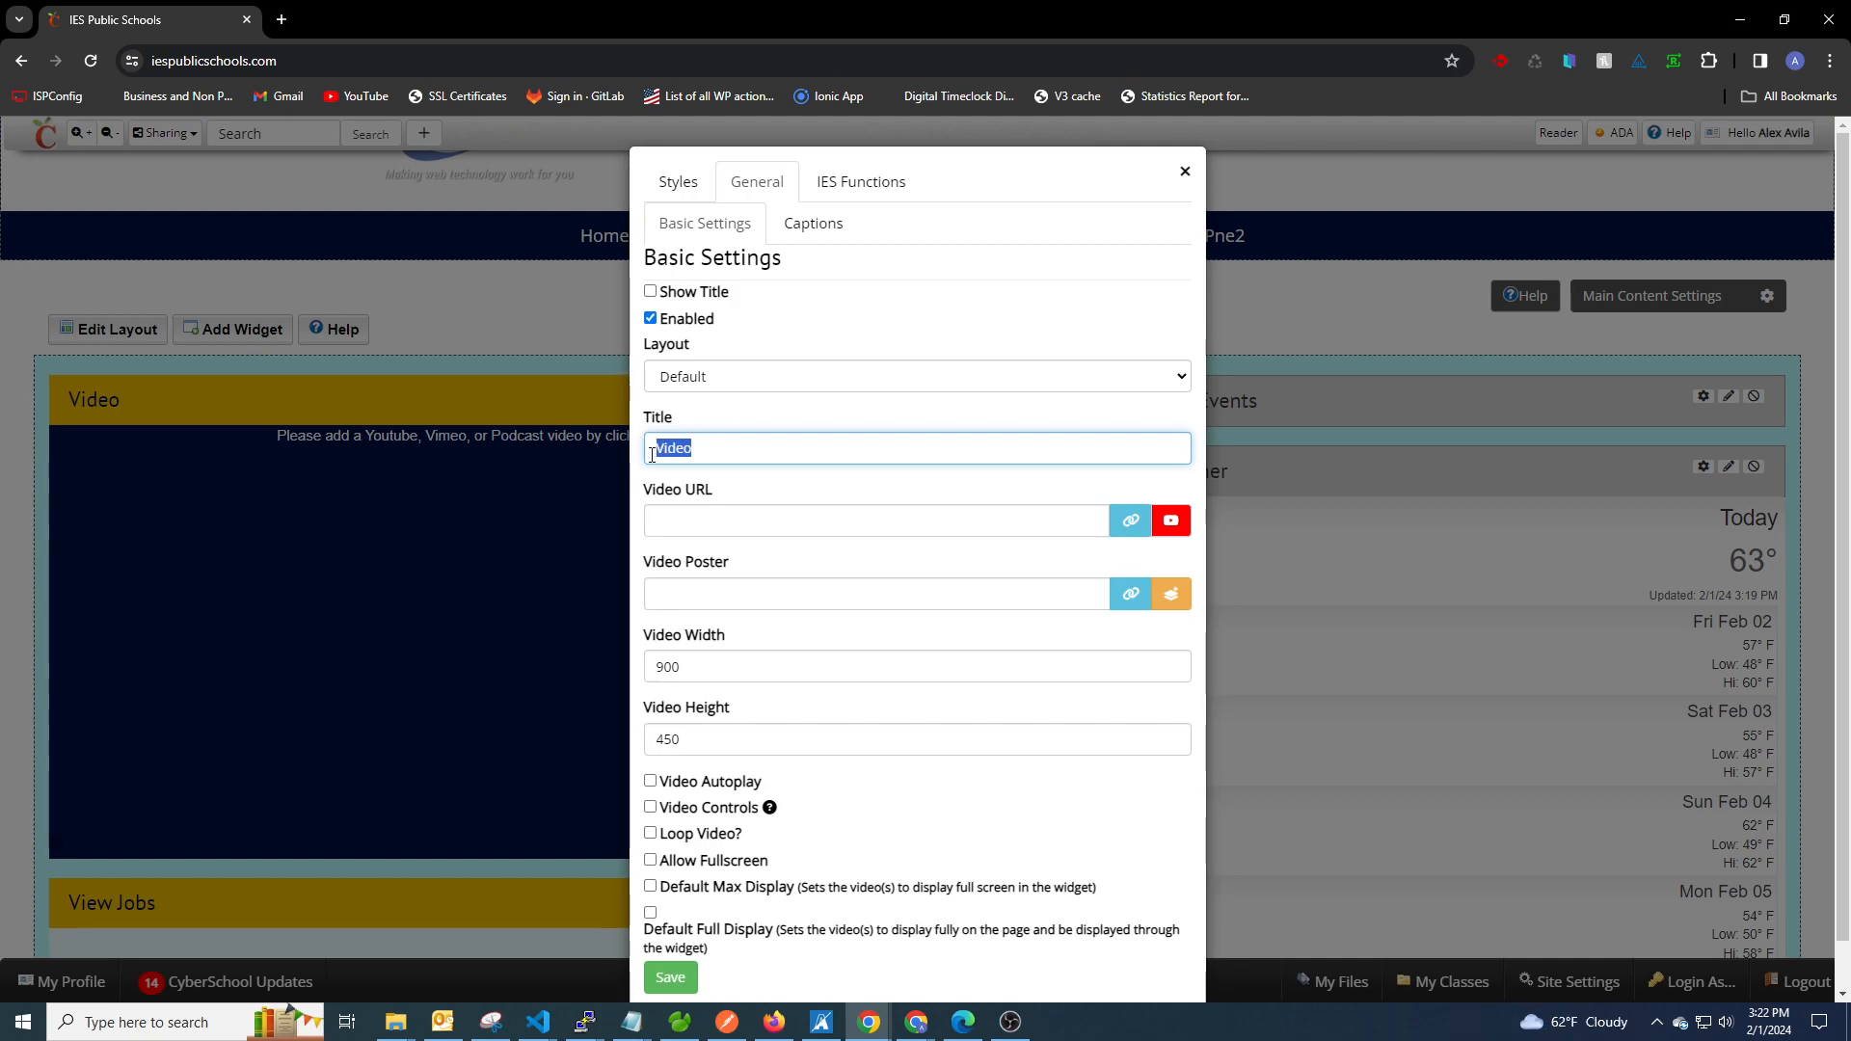
click(709, 448)
click(694, 521)
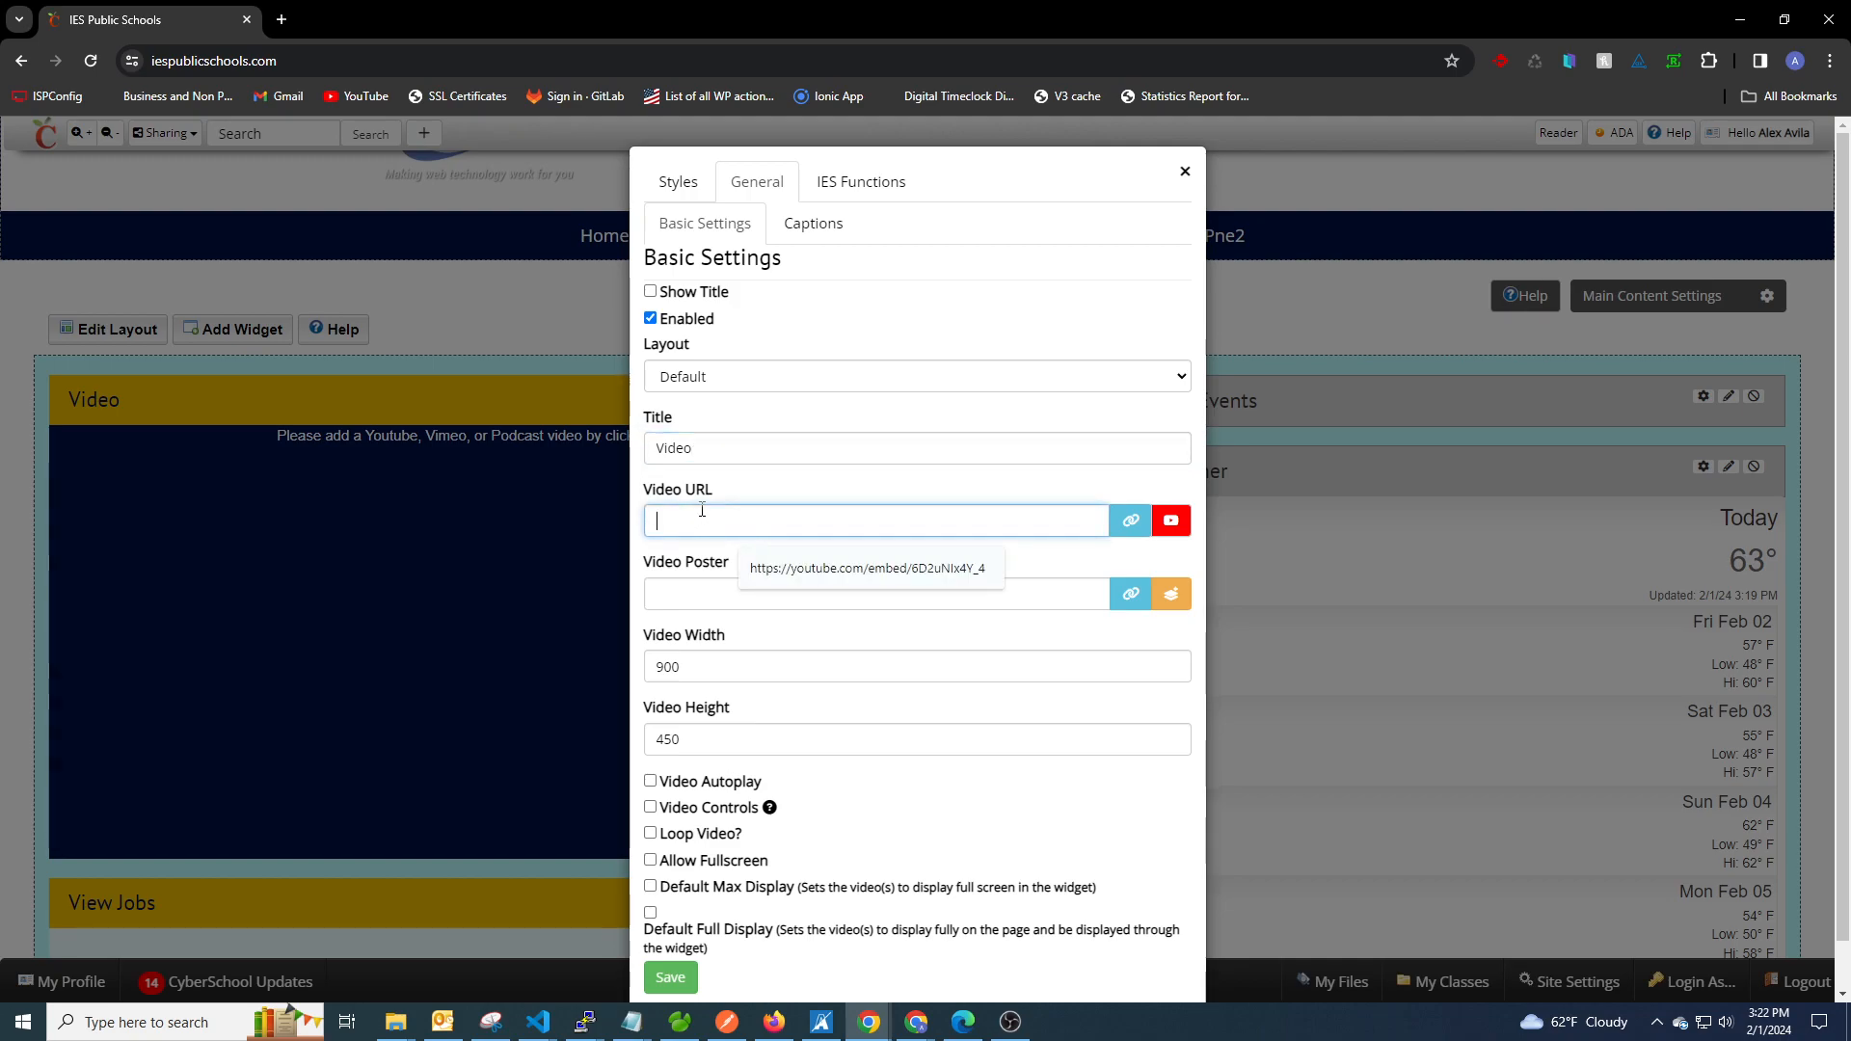
click(779, 484)
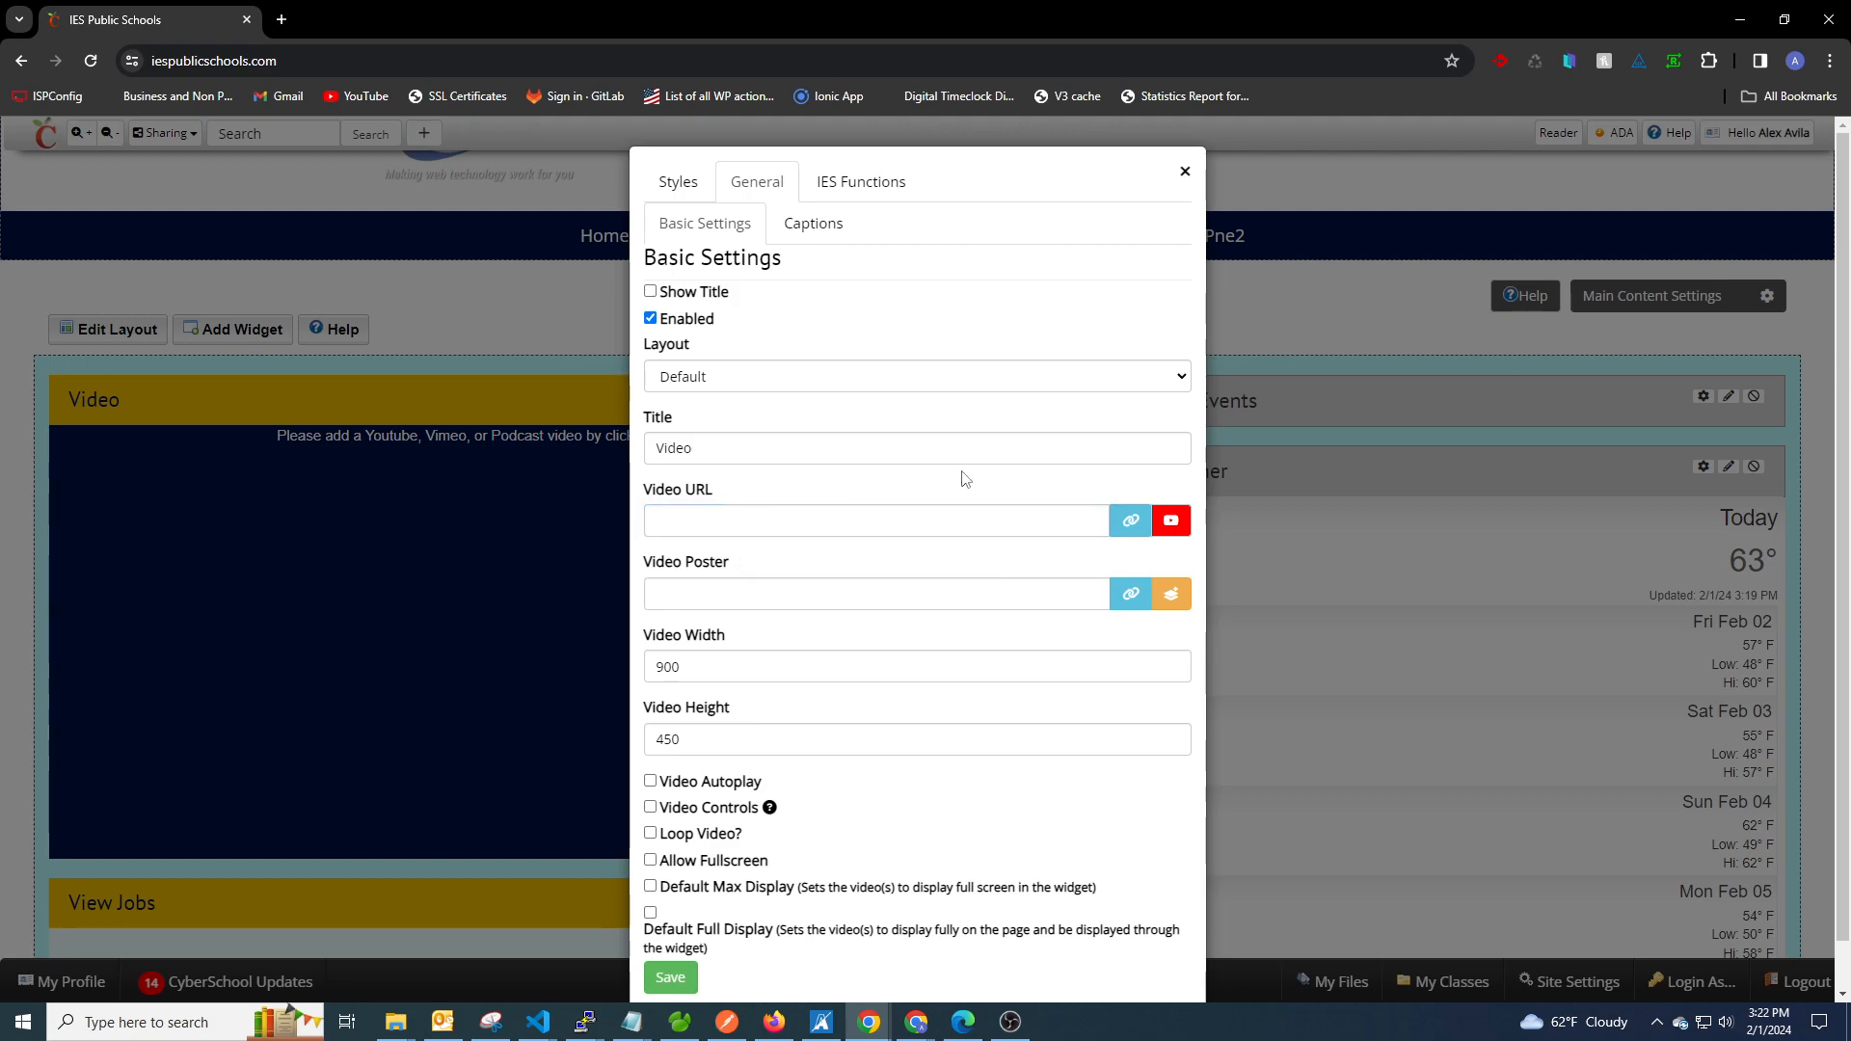
Look over the File folder and the upload area in the Video URL's file uploader, and close it.
click(1129, 524)
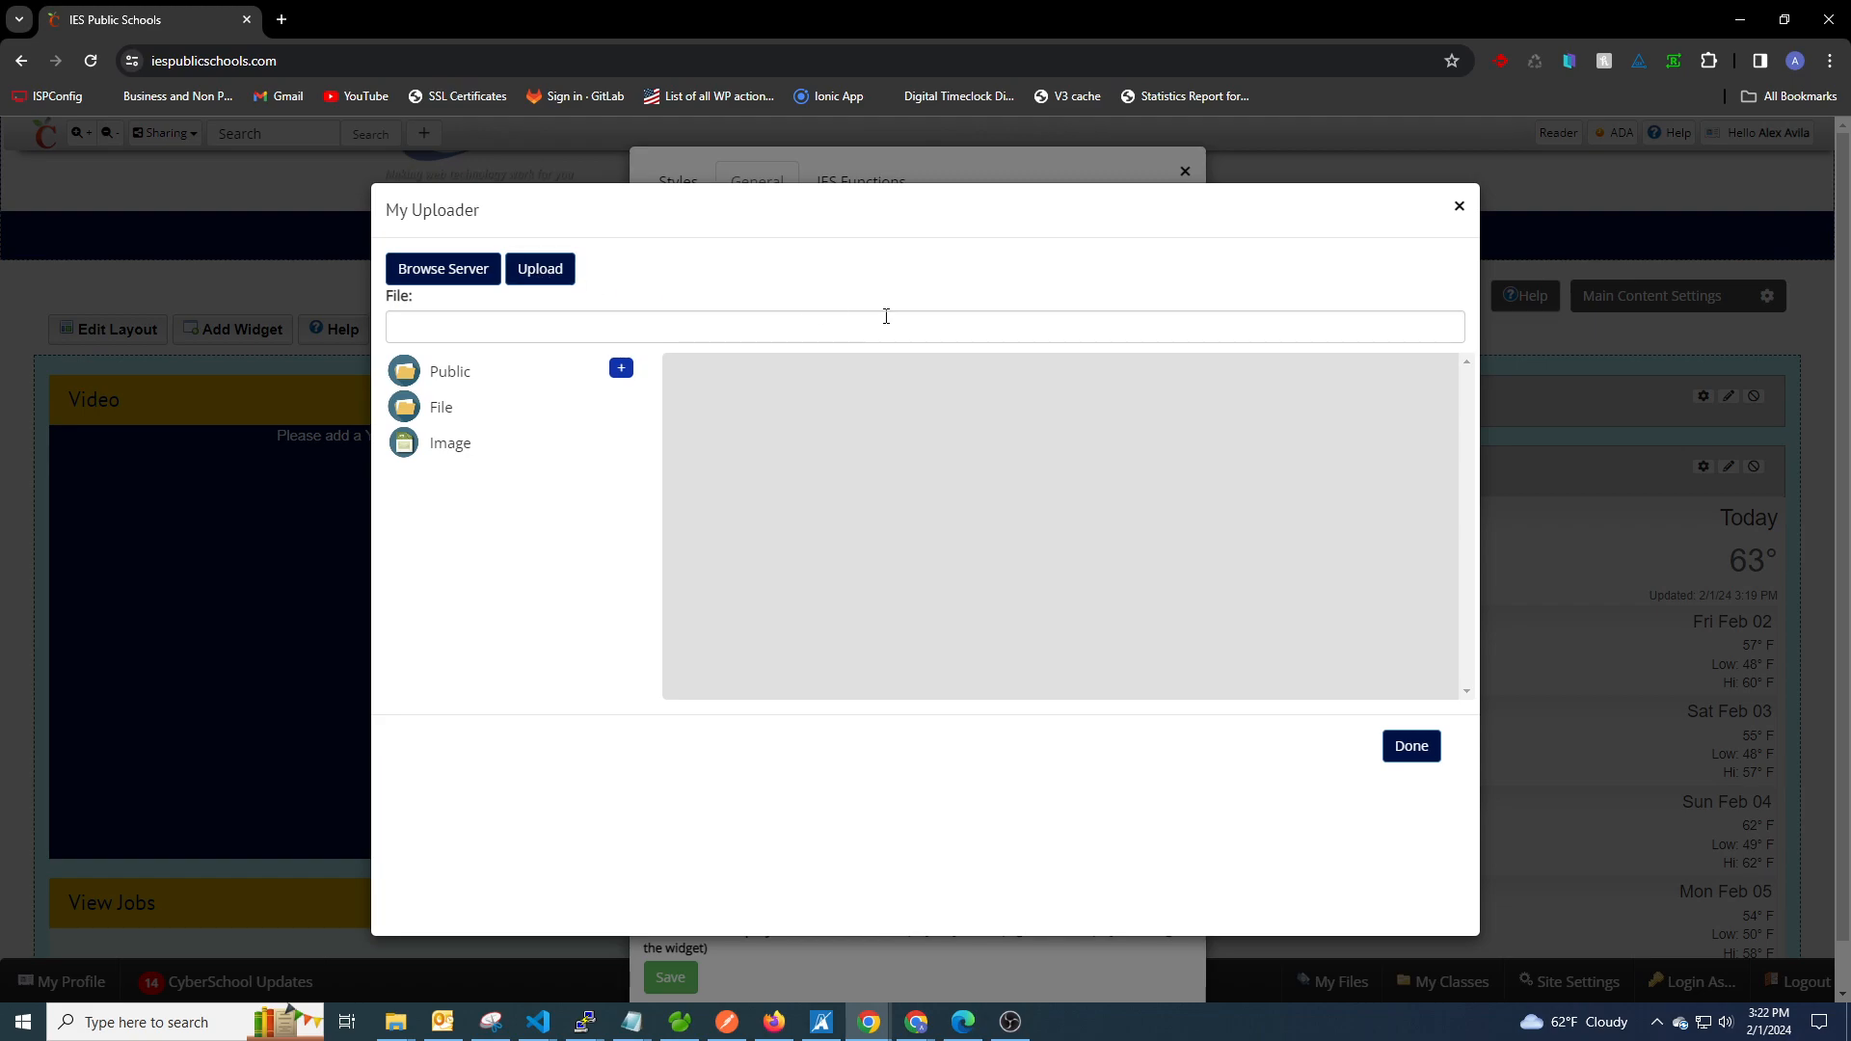
click(441, 407)
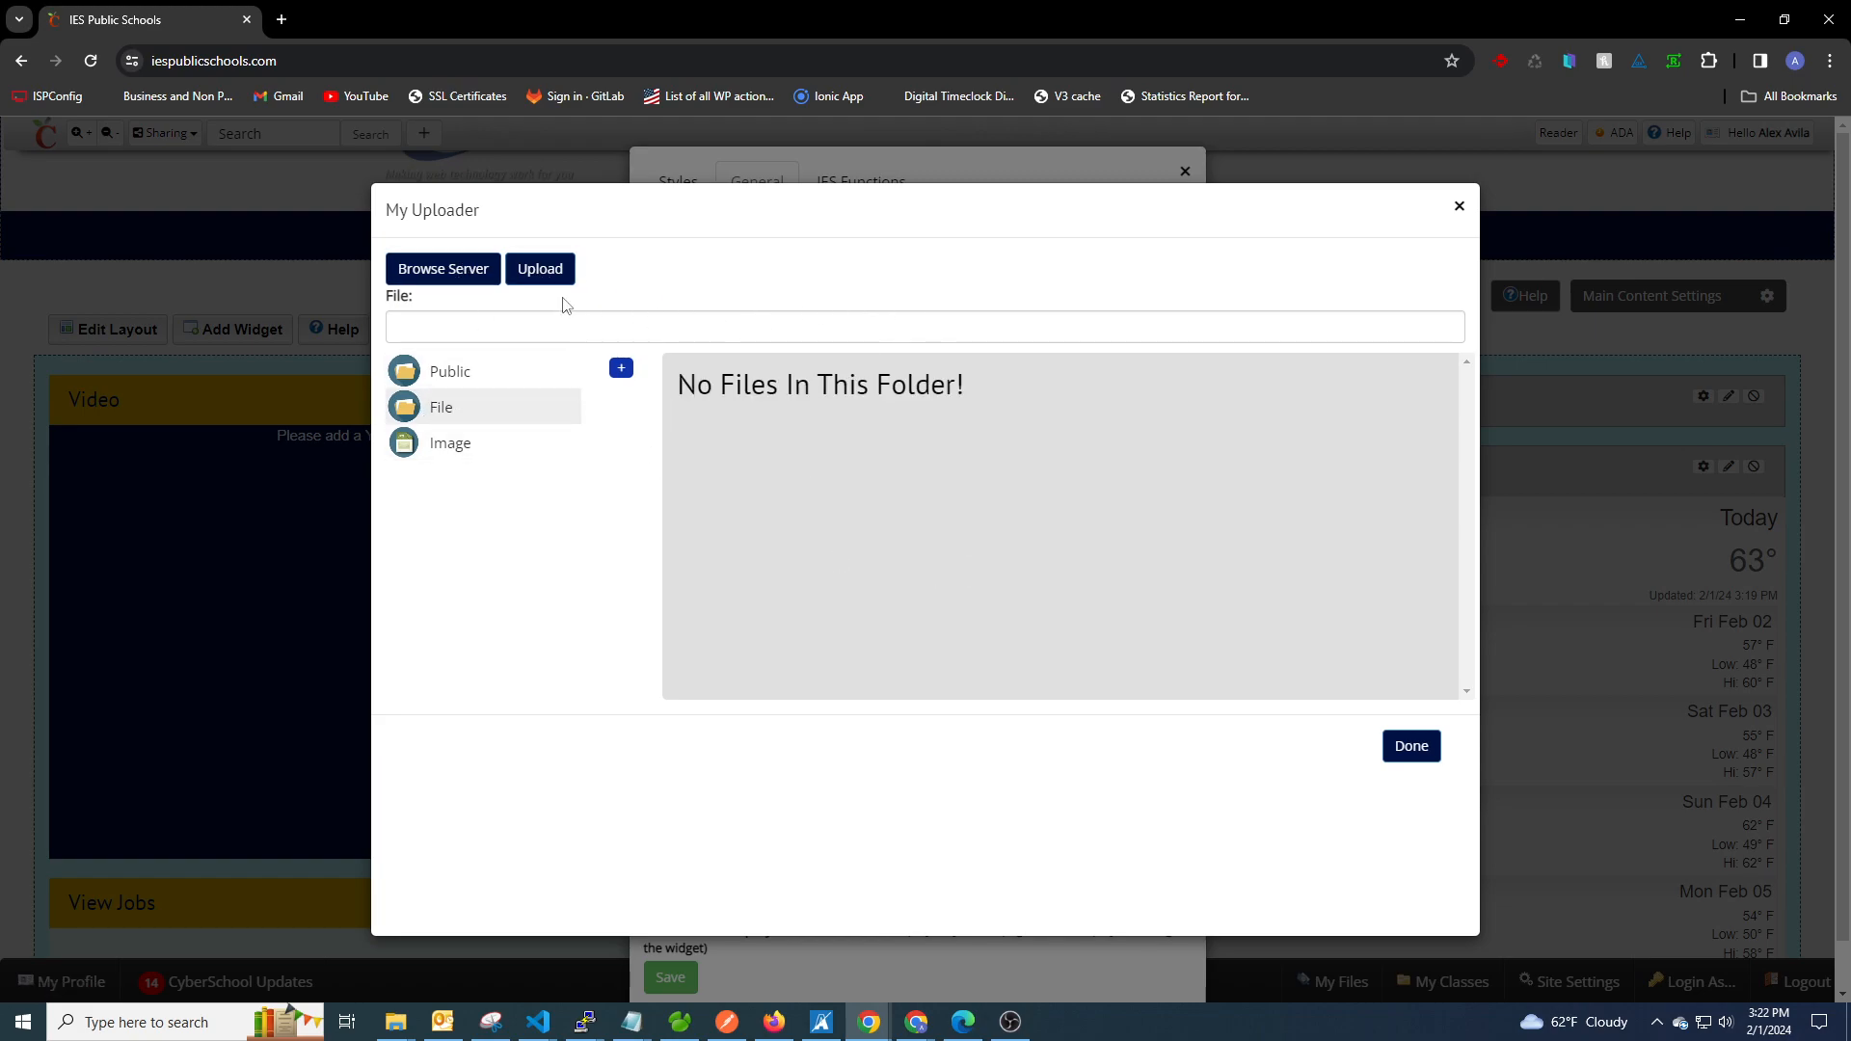
click(550, 258)
click(1460, 216)
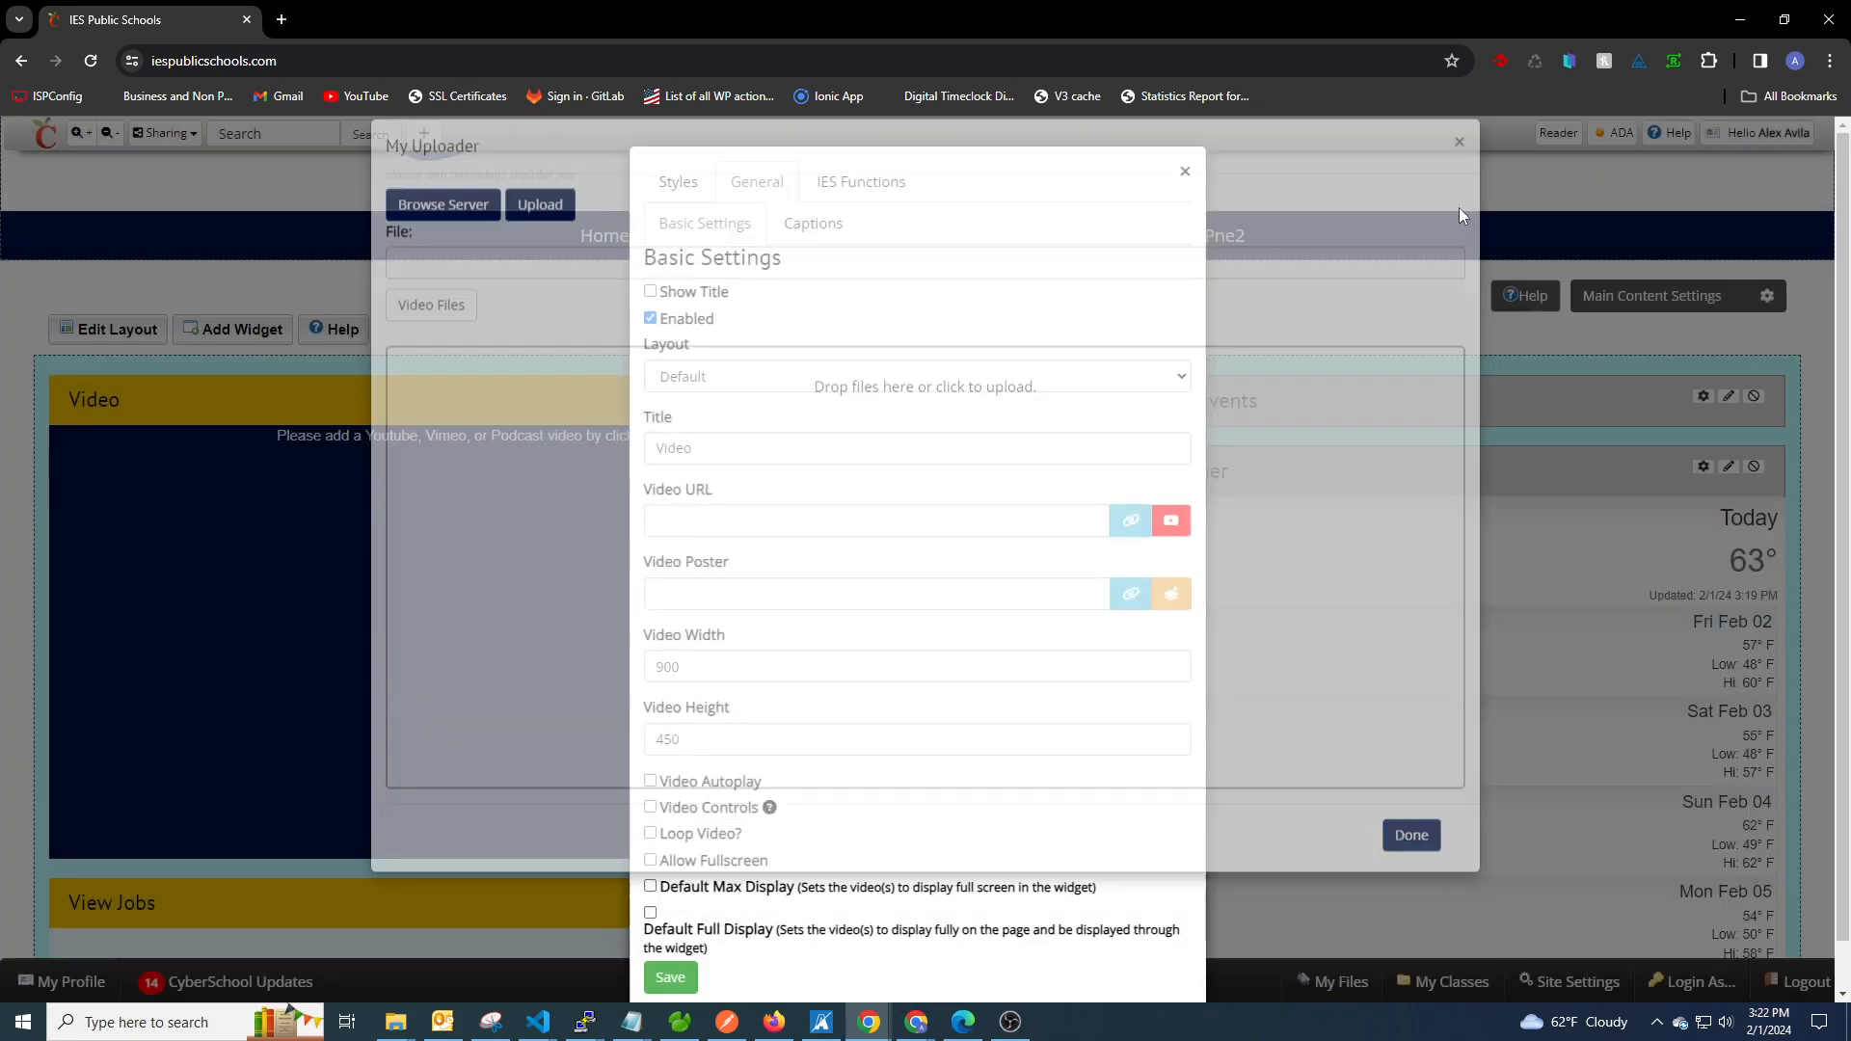
Search YouTube for "ies cyberschool" and set "Cyberschool Department Manager" as the widget's video.
click(1171, 525)
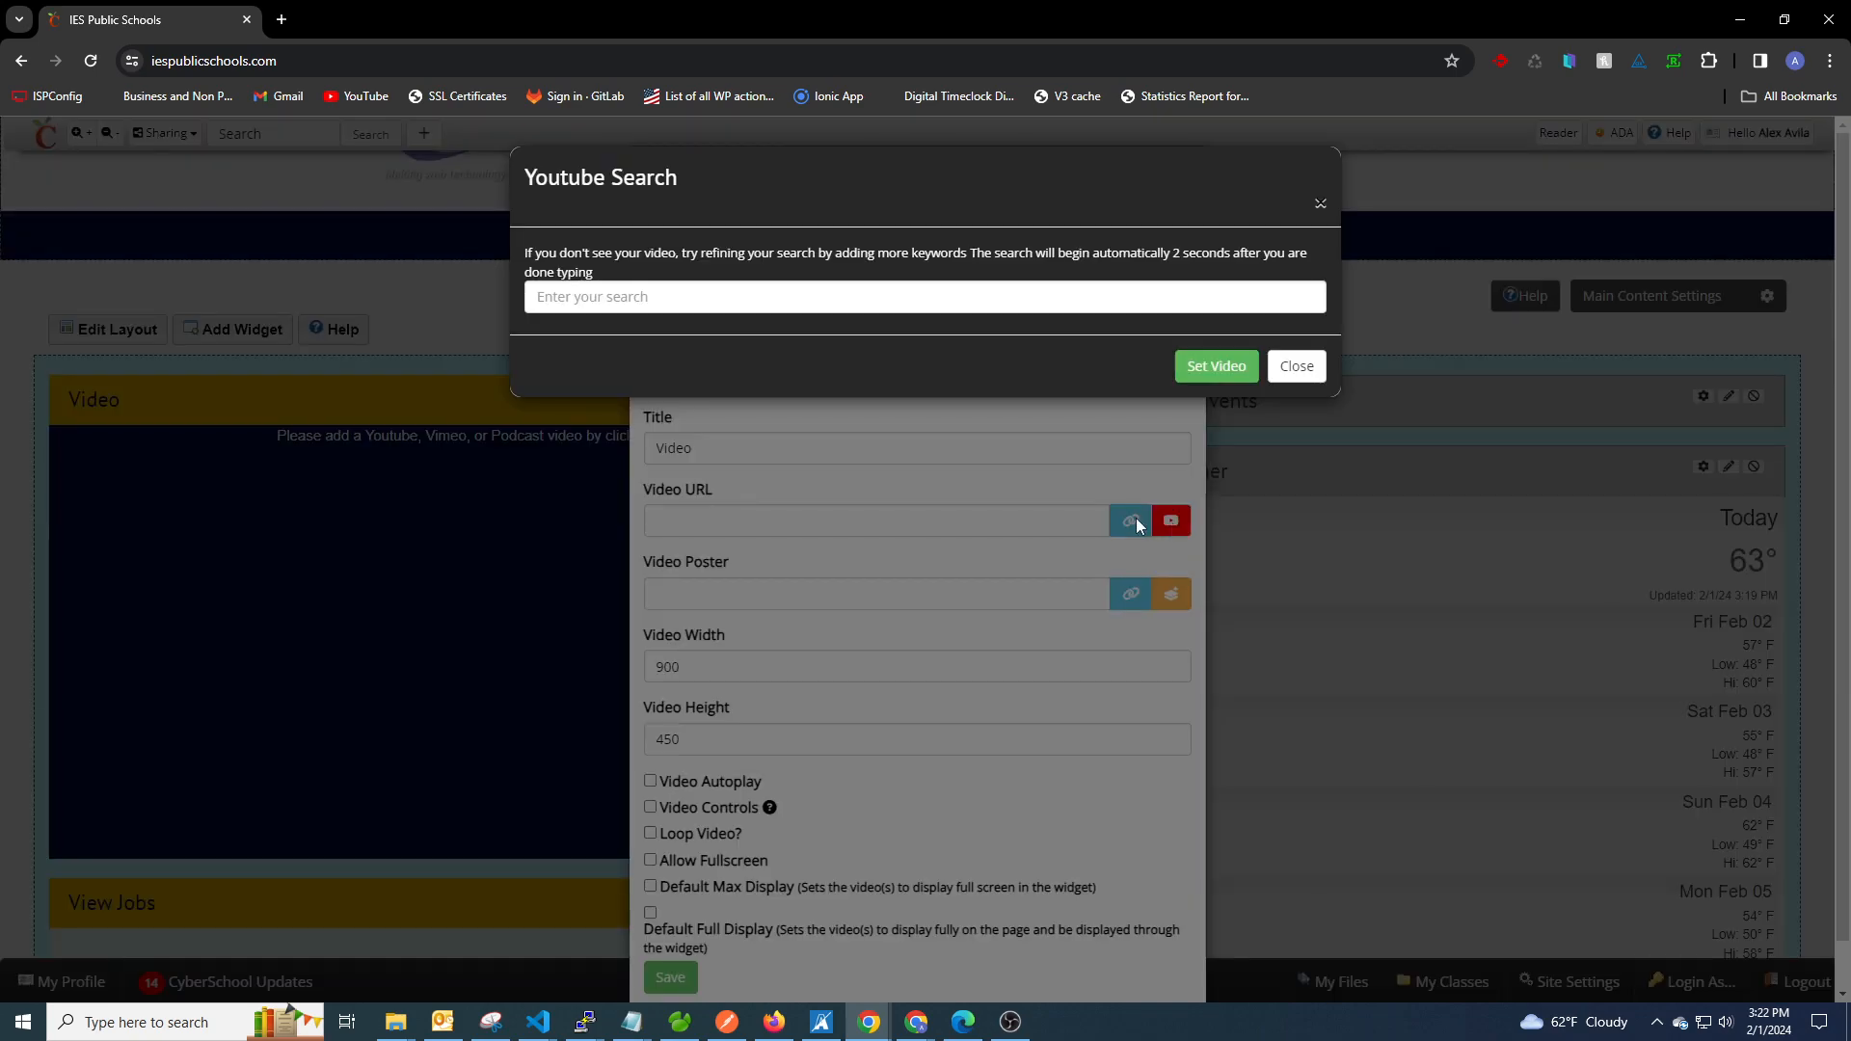
click(635, 298)
text(ies cyberschool)
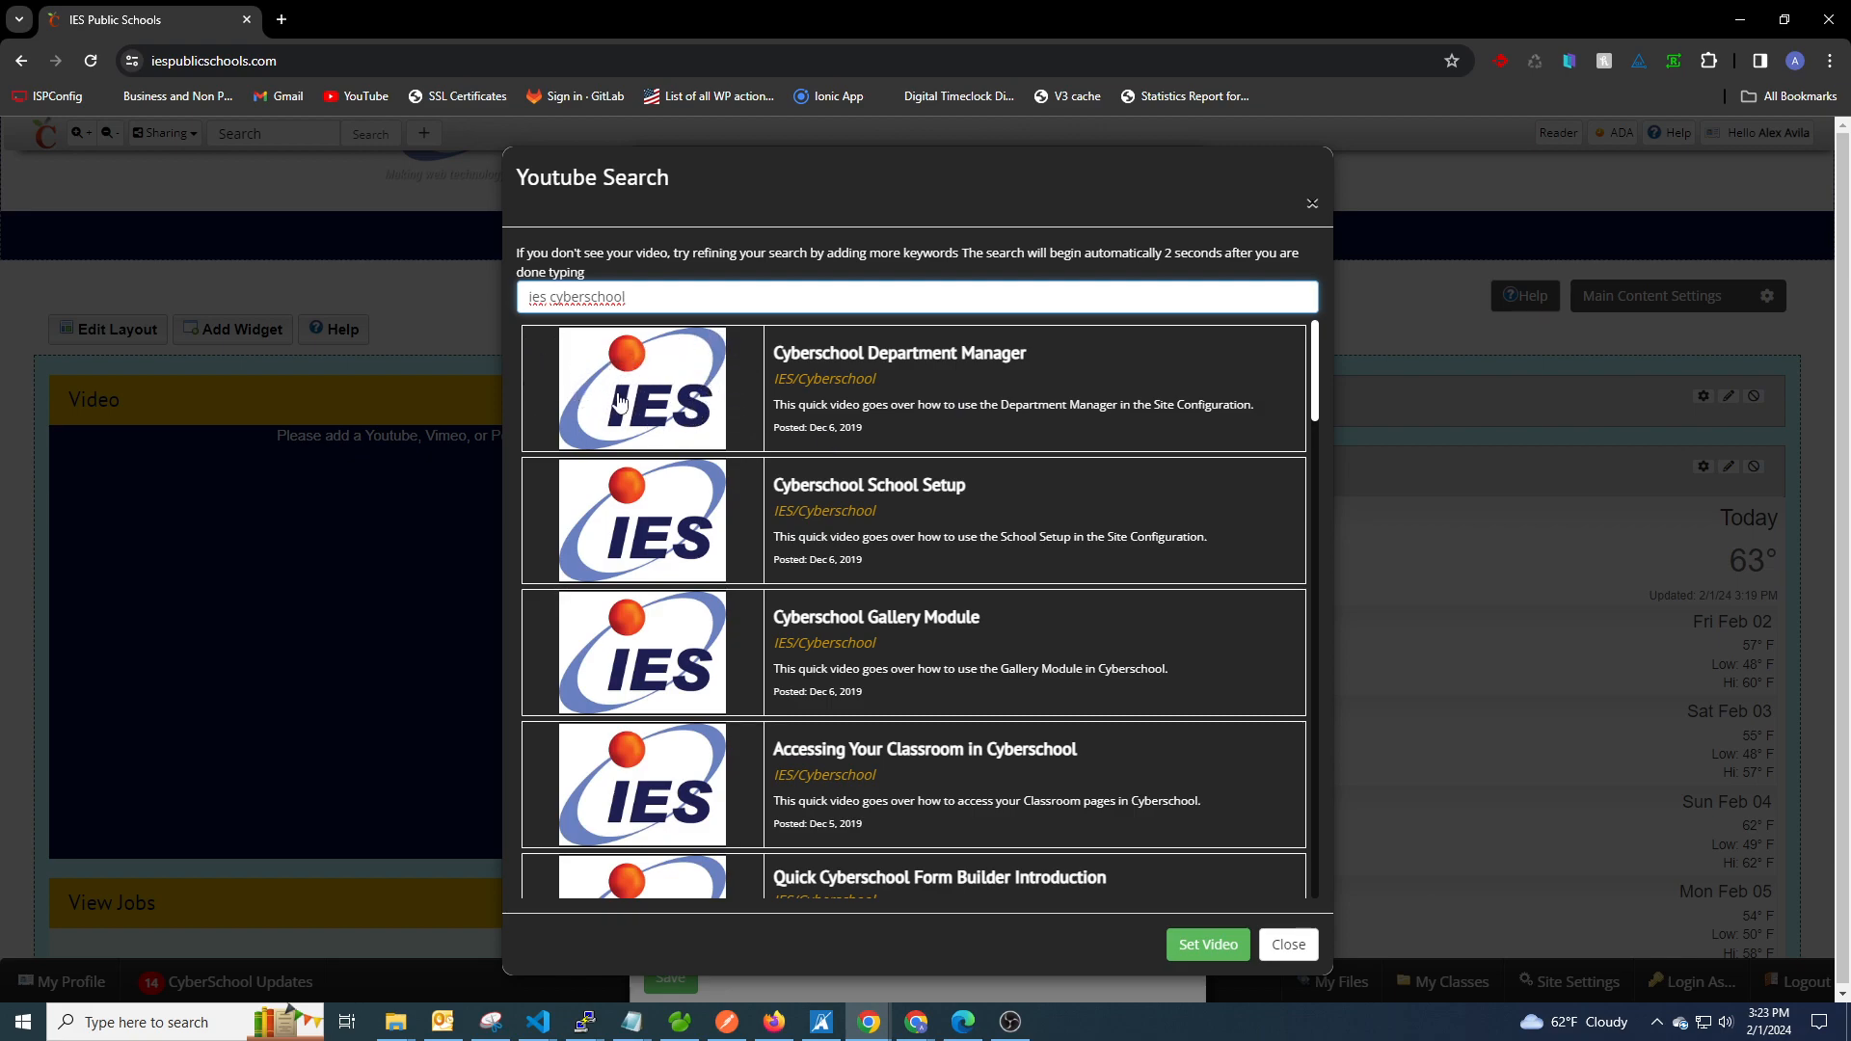
click(796, 364)
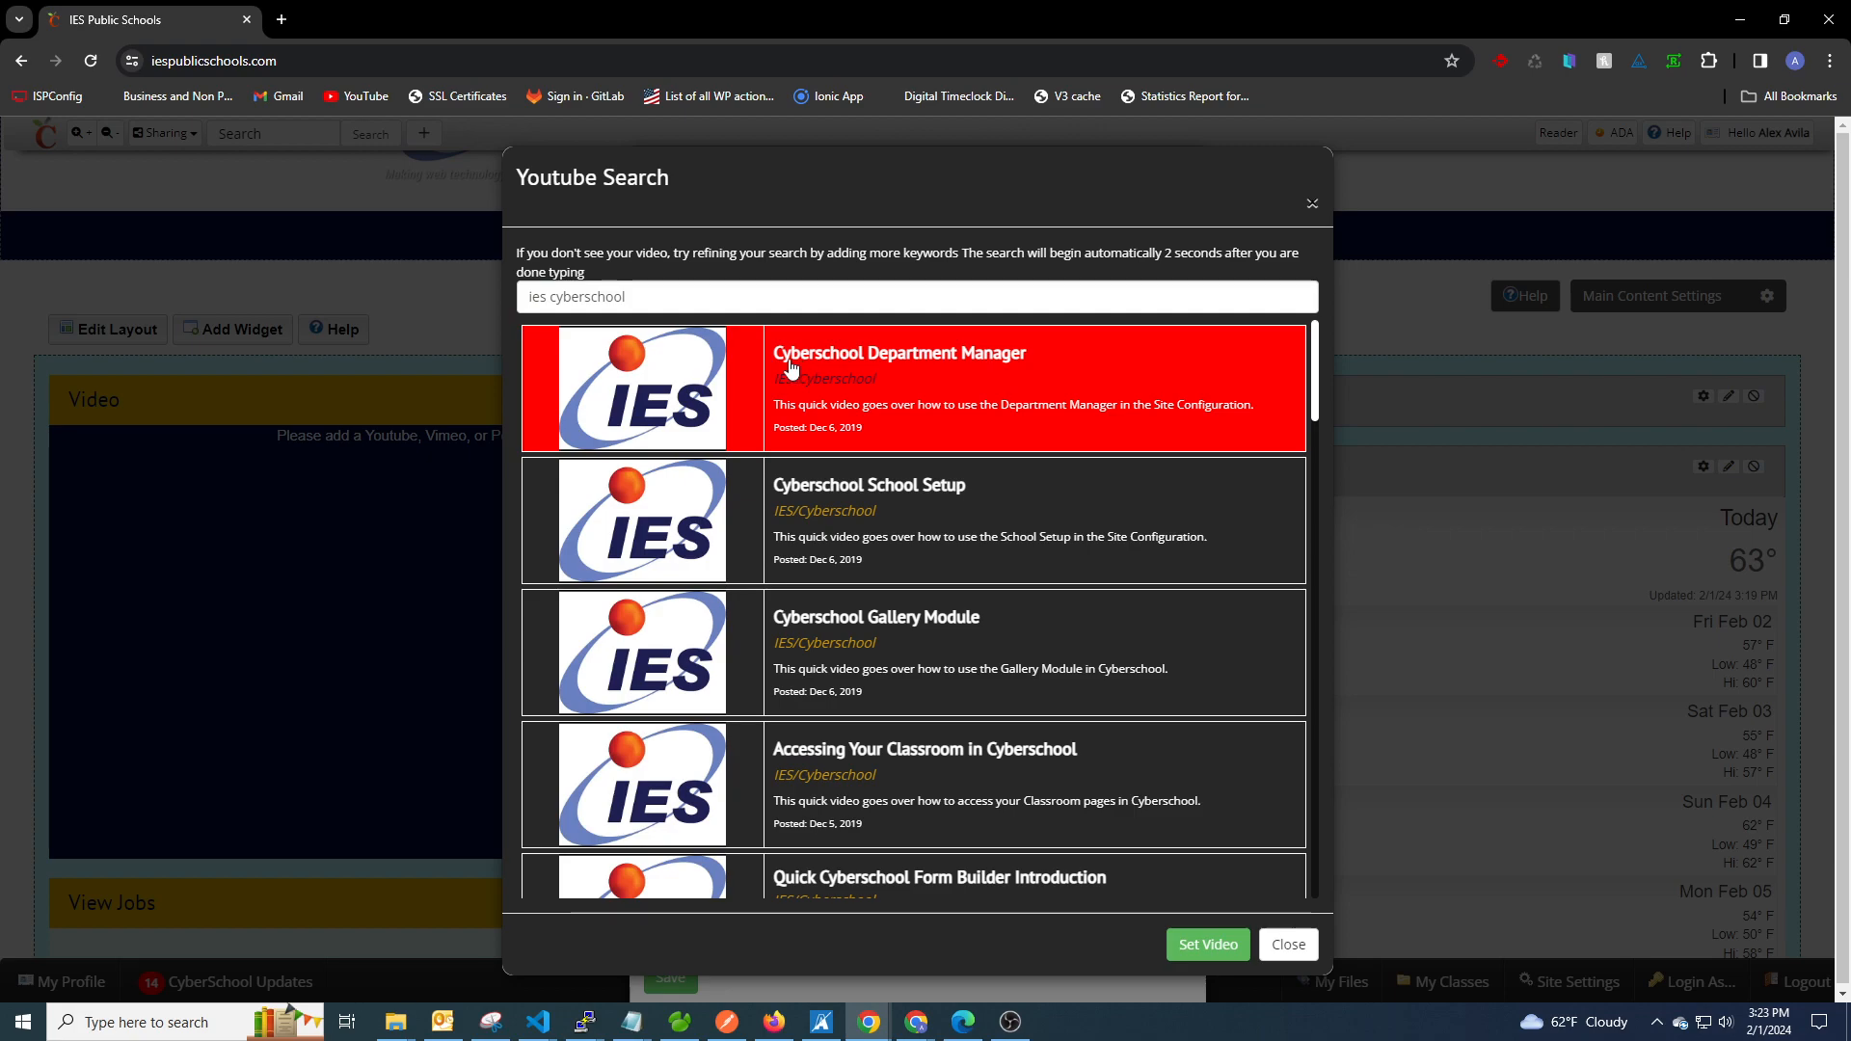
click(1203, 947)
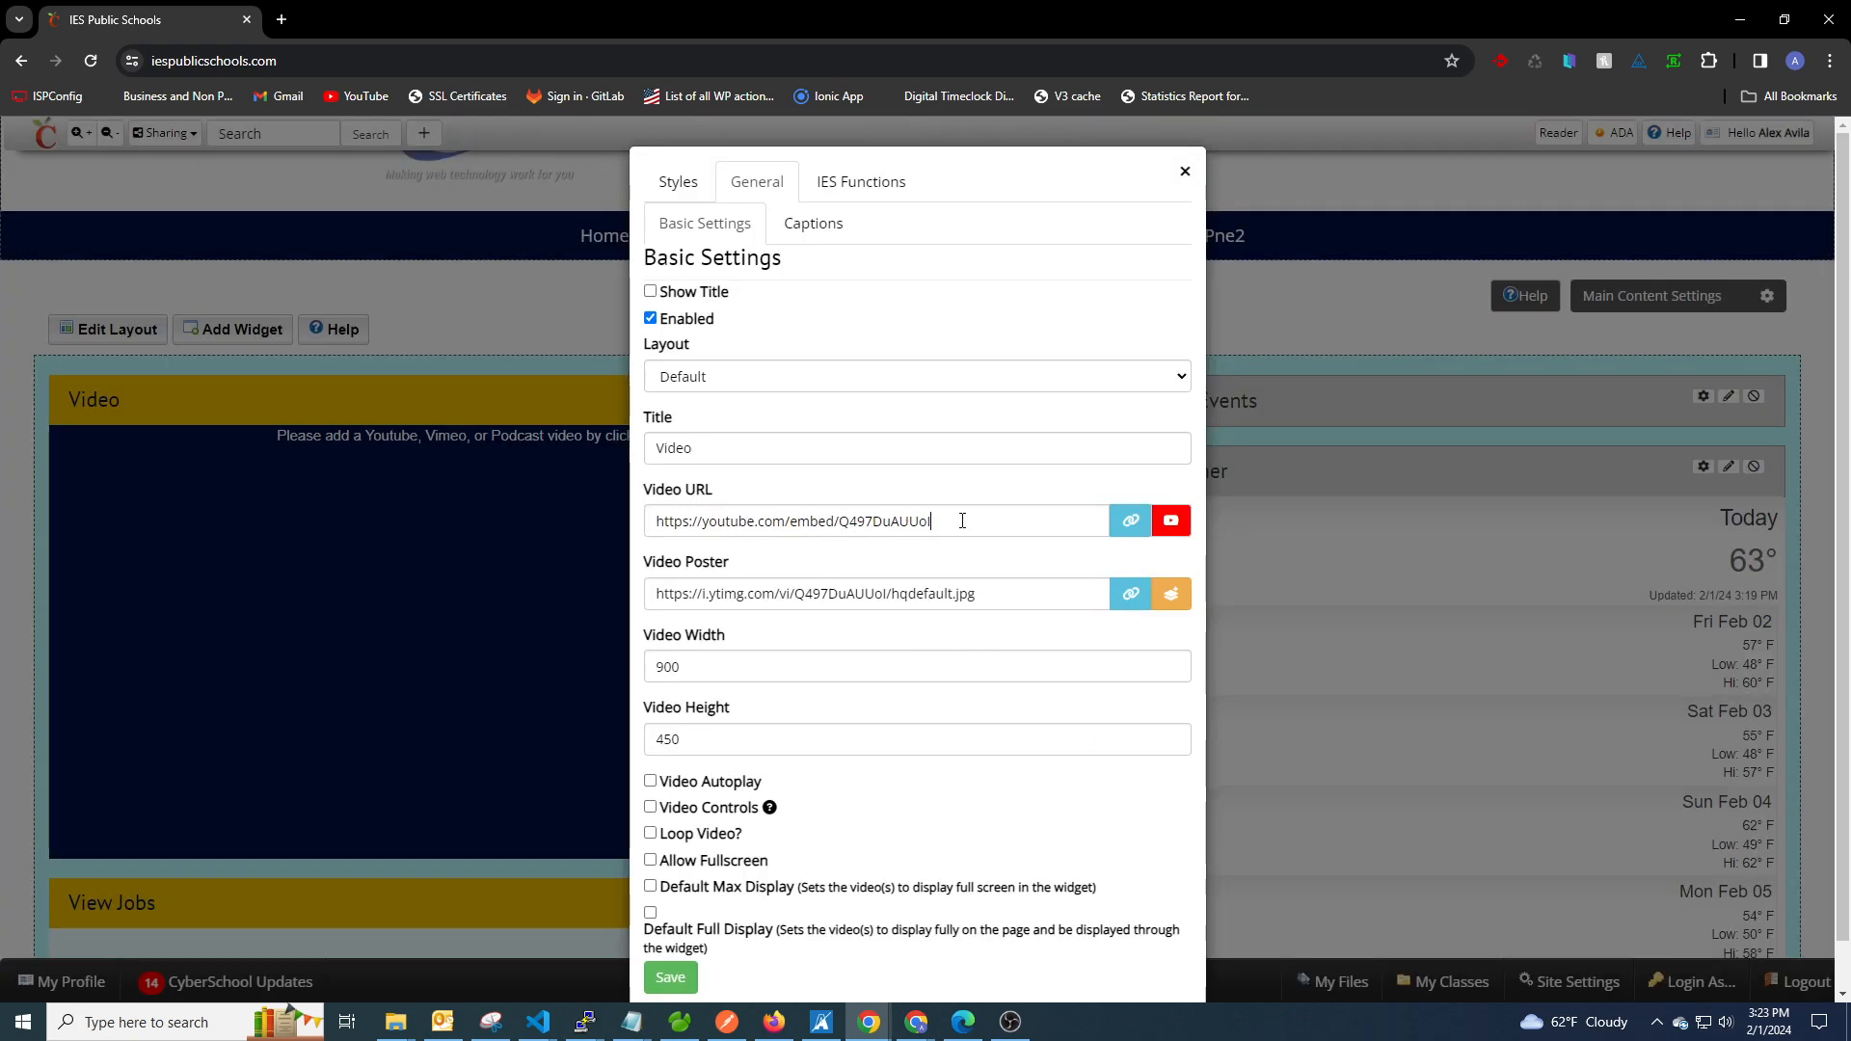
Review the Video URL and Video Poster addresses, check the Image folder in the poster's file uploader, and close the uploader.
drag(963, 521, 650, 521)
drag(984, 593, 643, 597)
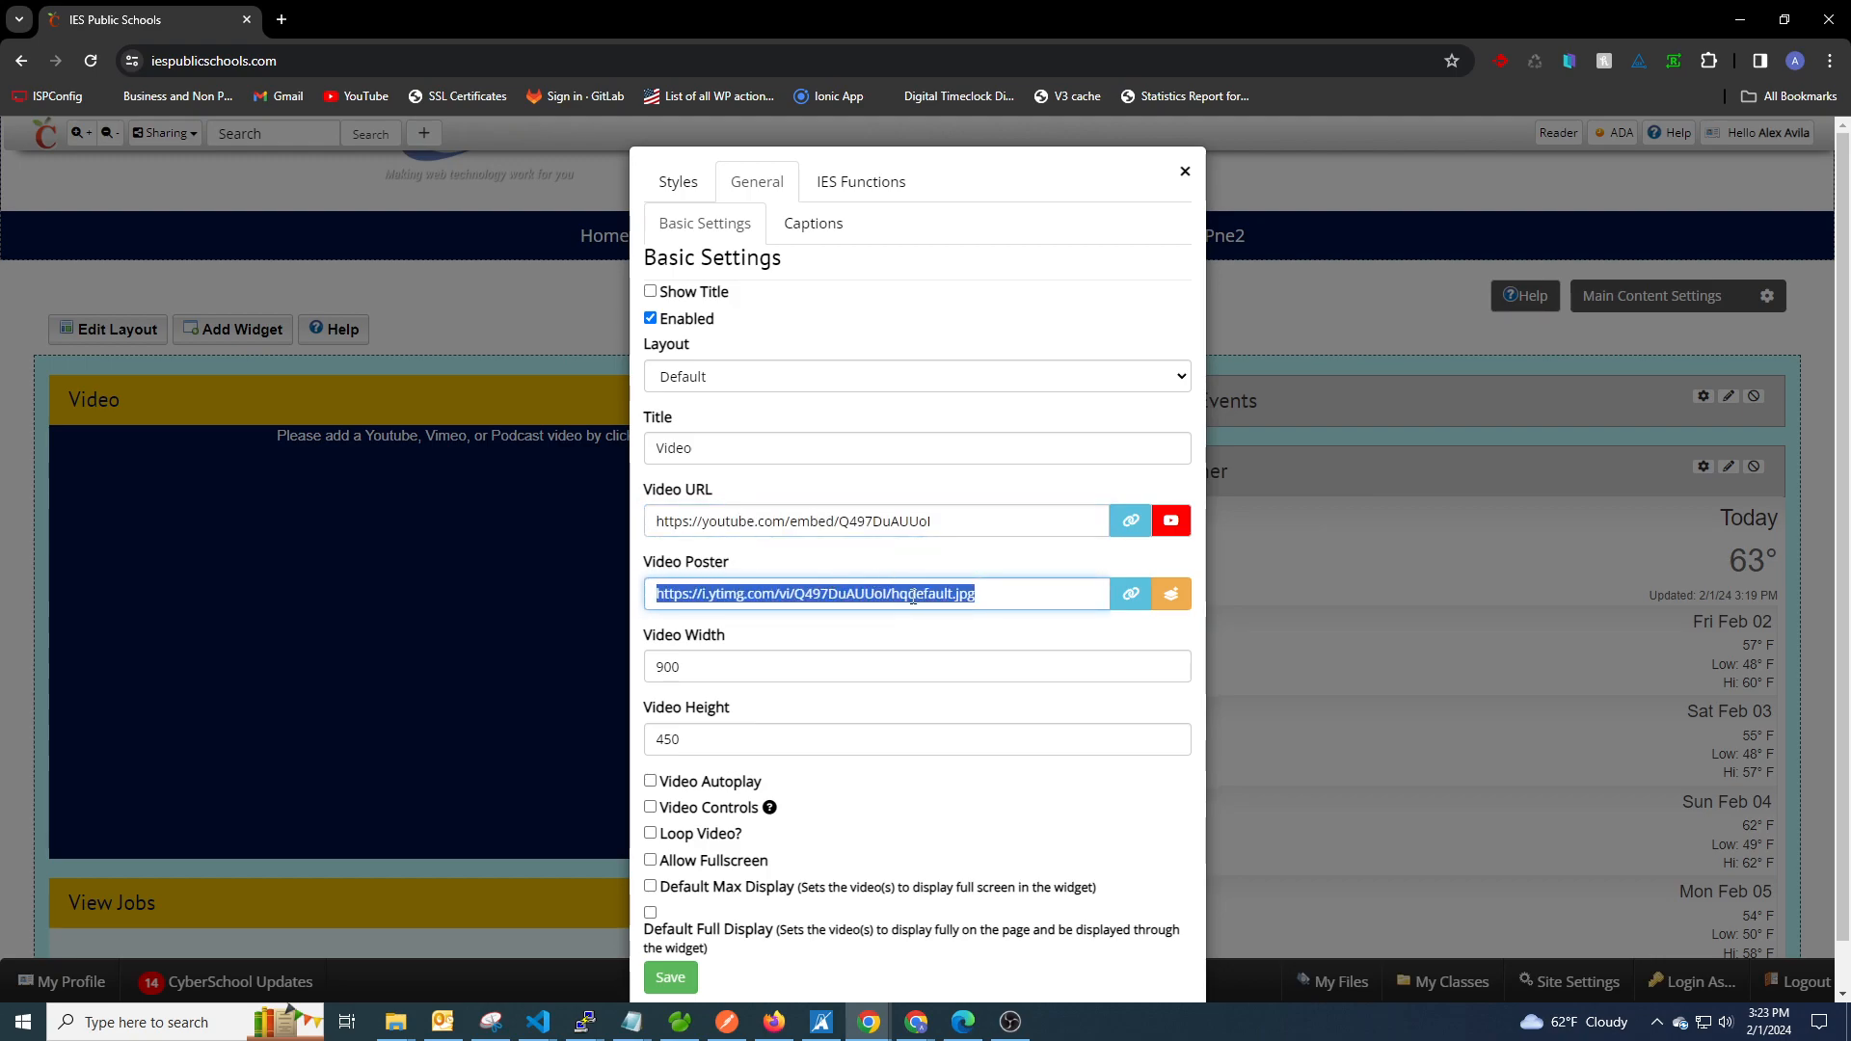
drag(1015, 603, 780, 568)
click(781, 568)
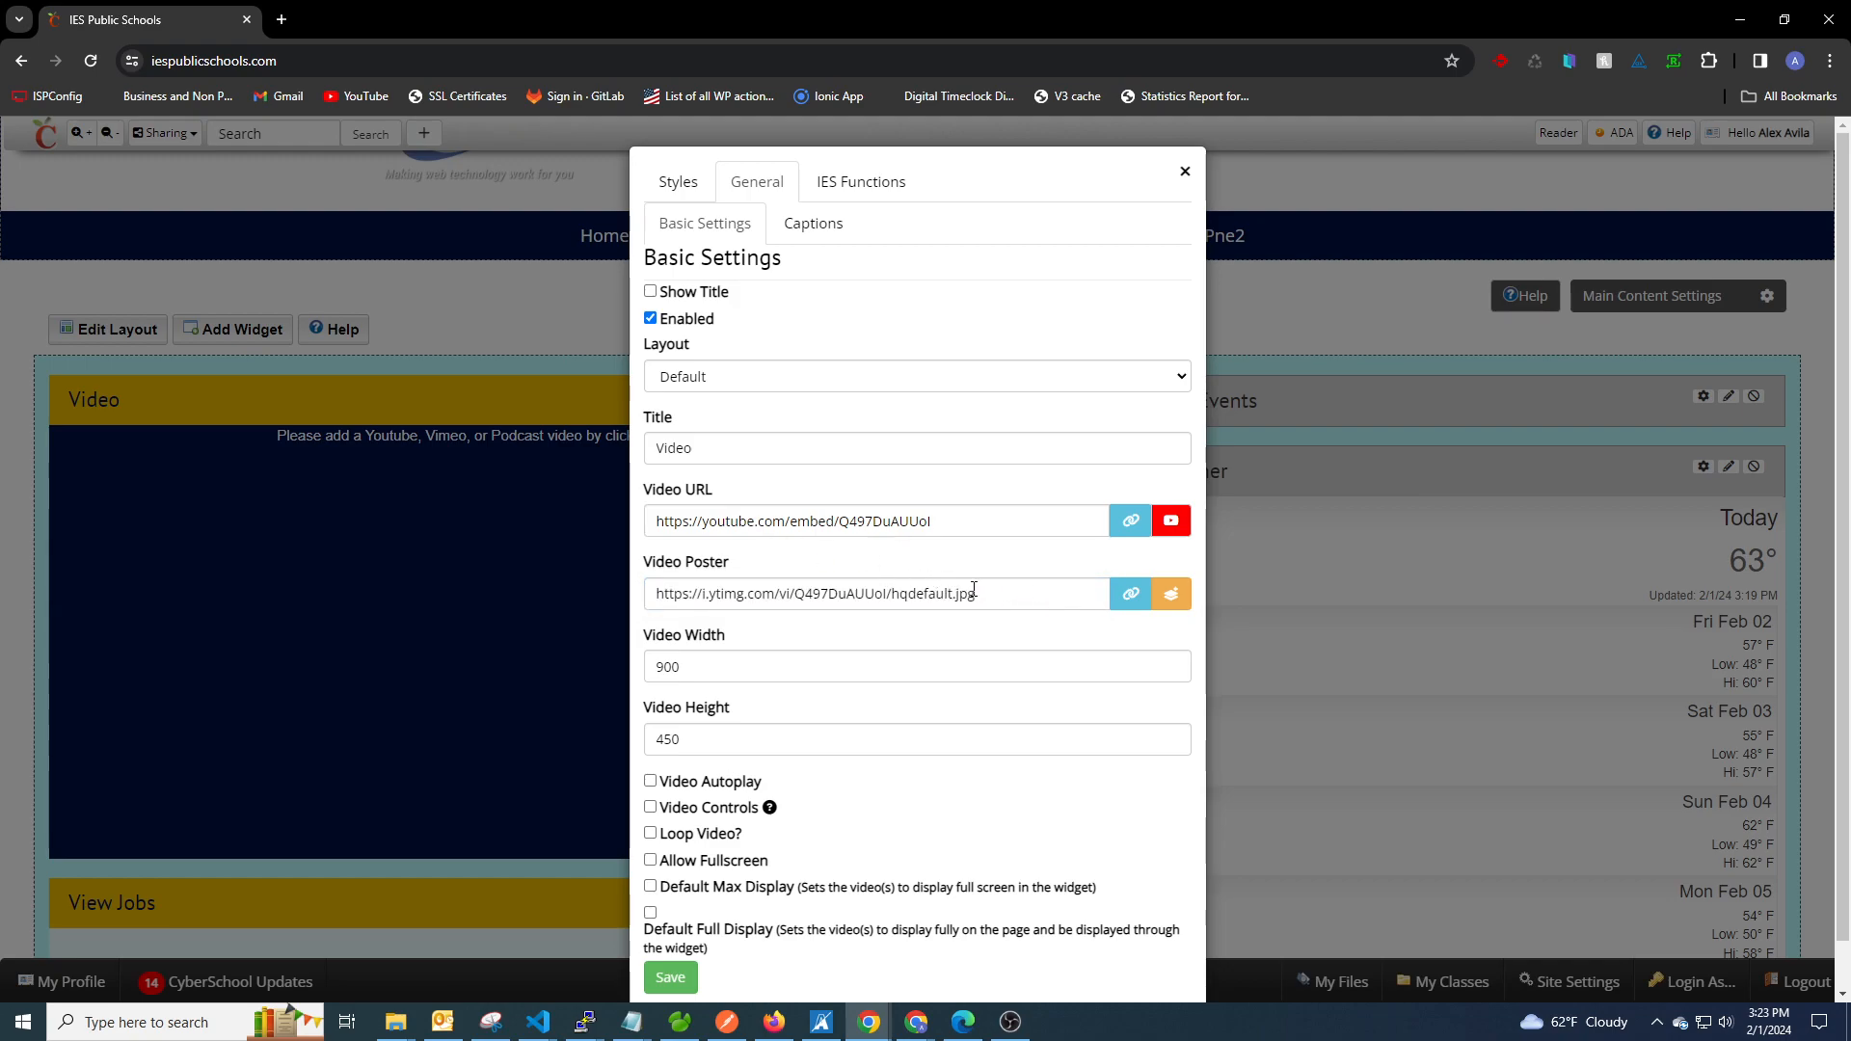
drag(990, 591, 628, 597)
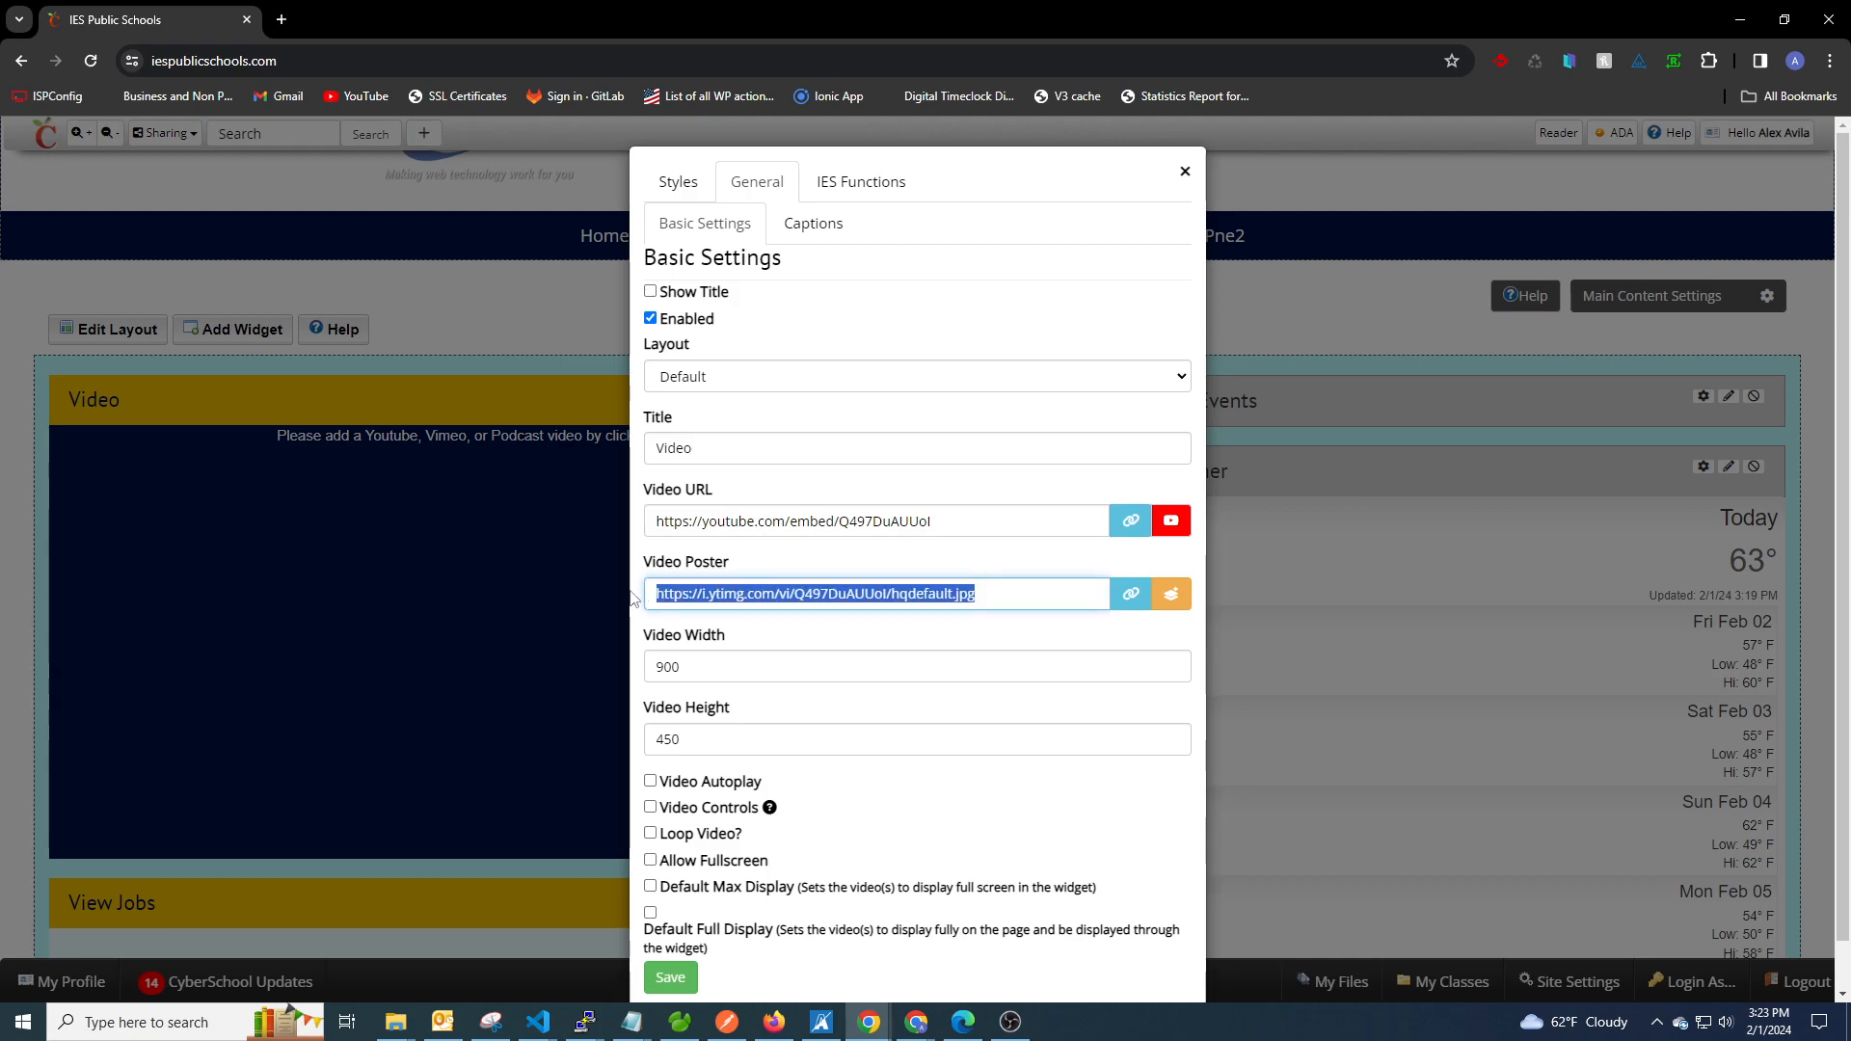
click(1131, 593)
click(453, 458)
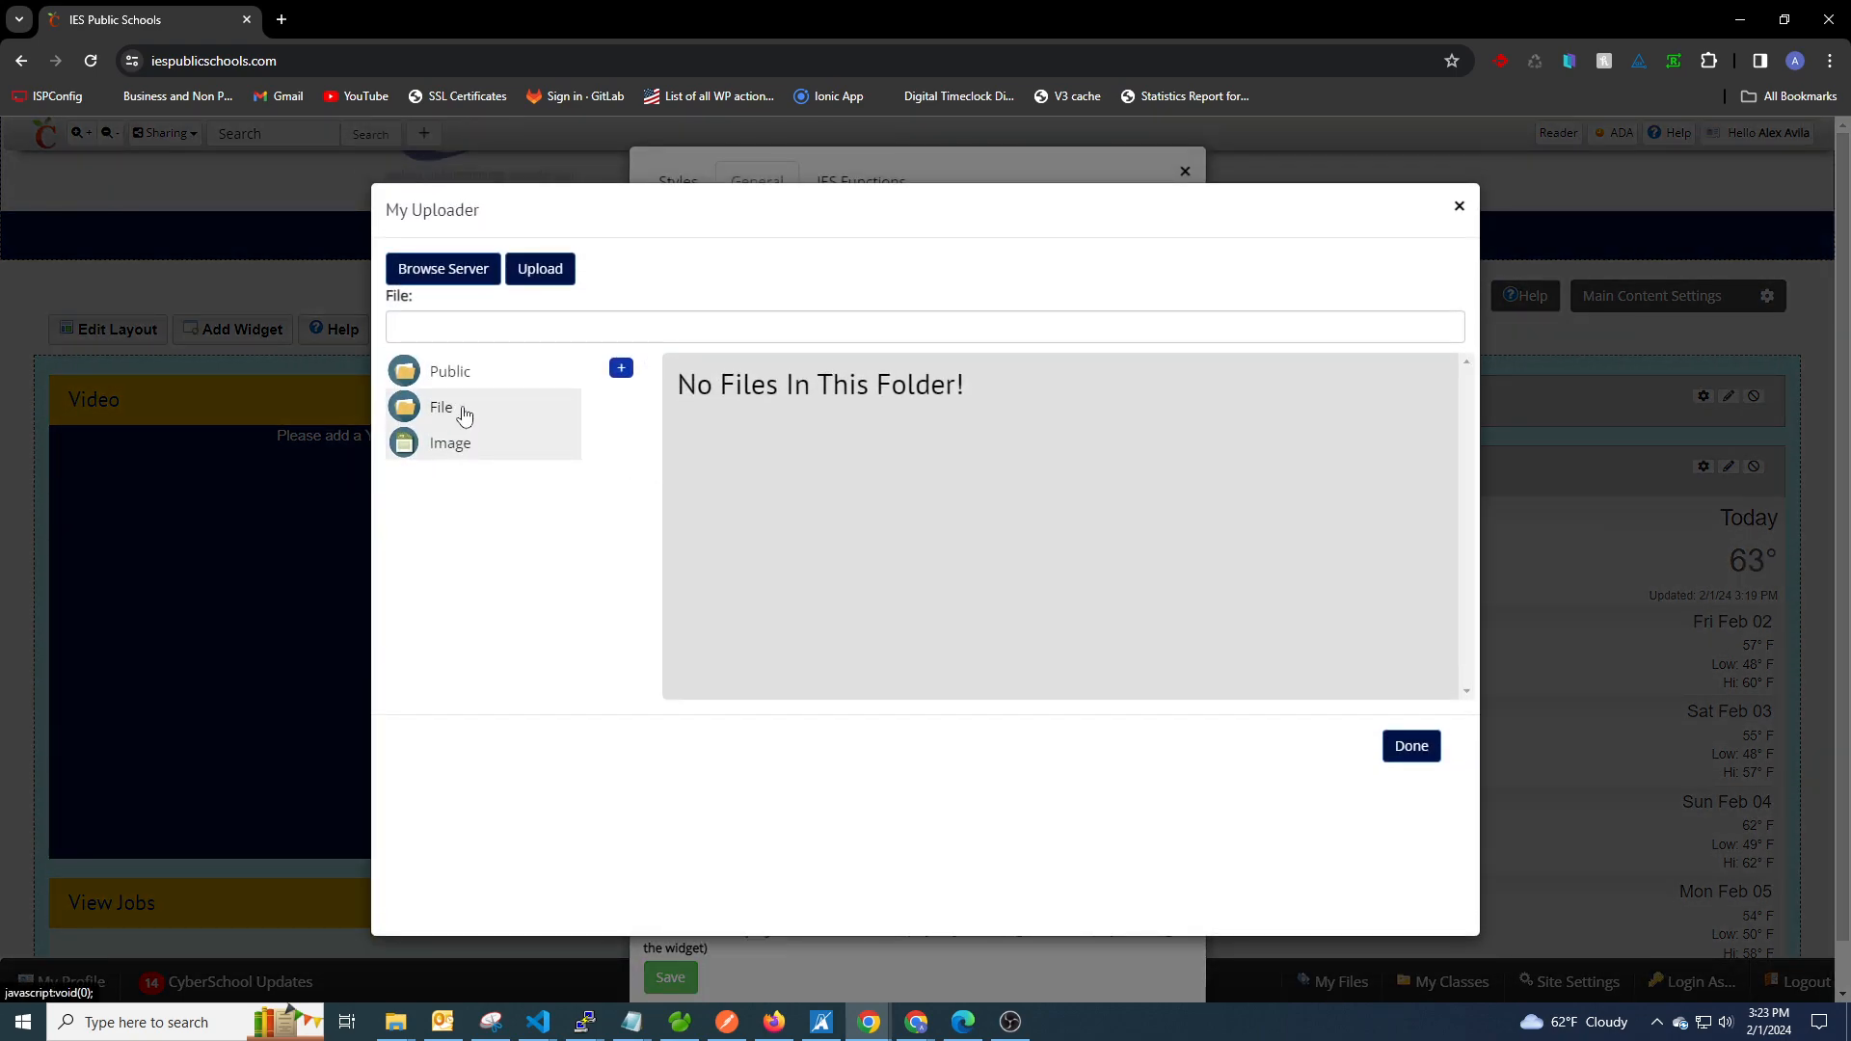
click(1458, 207)
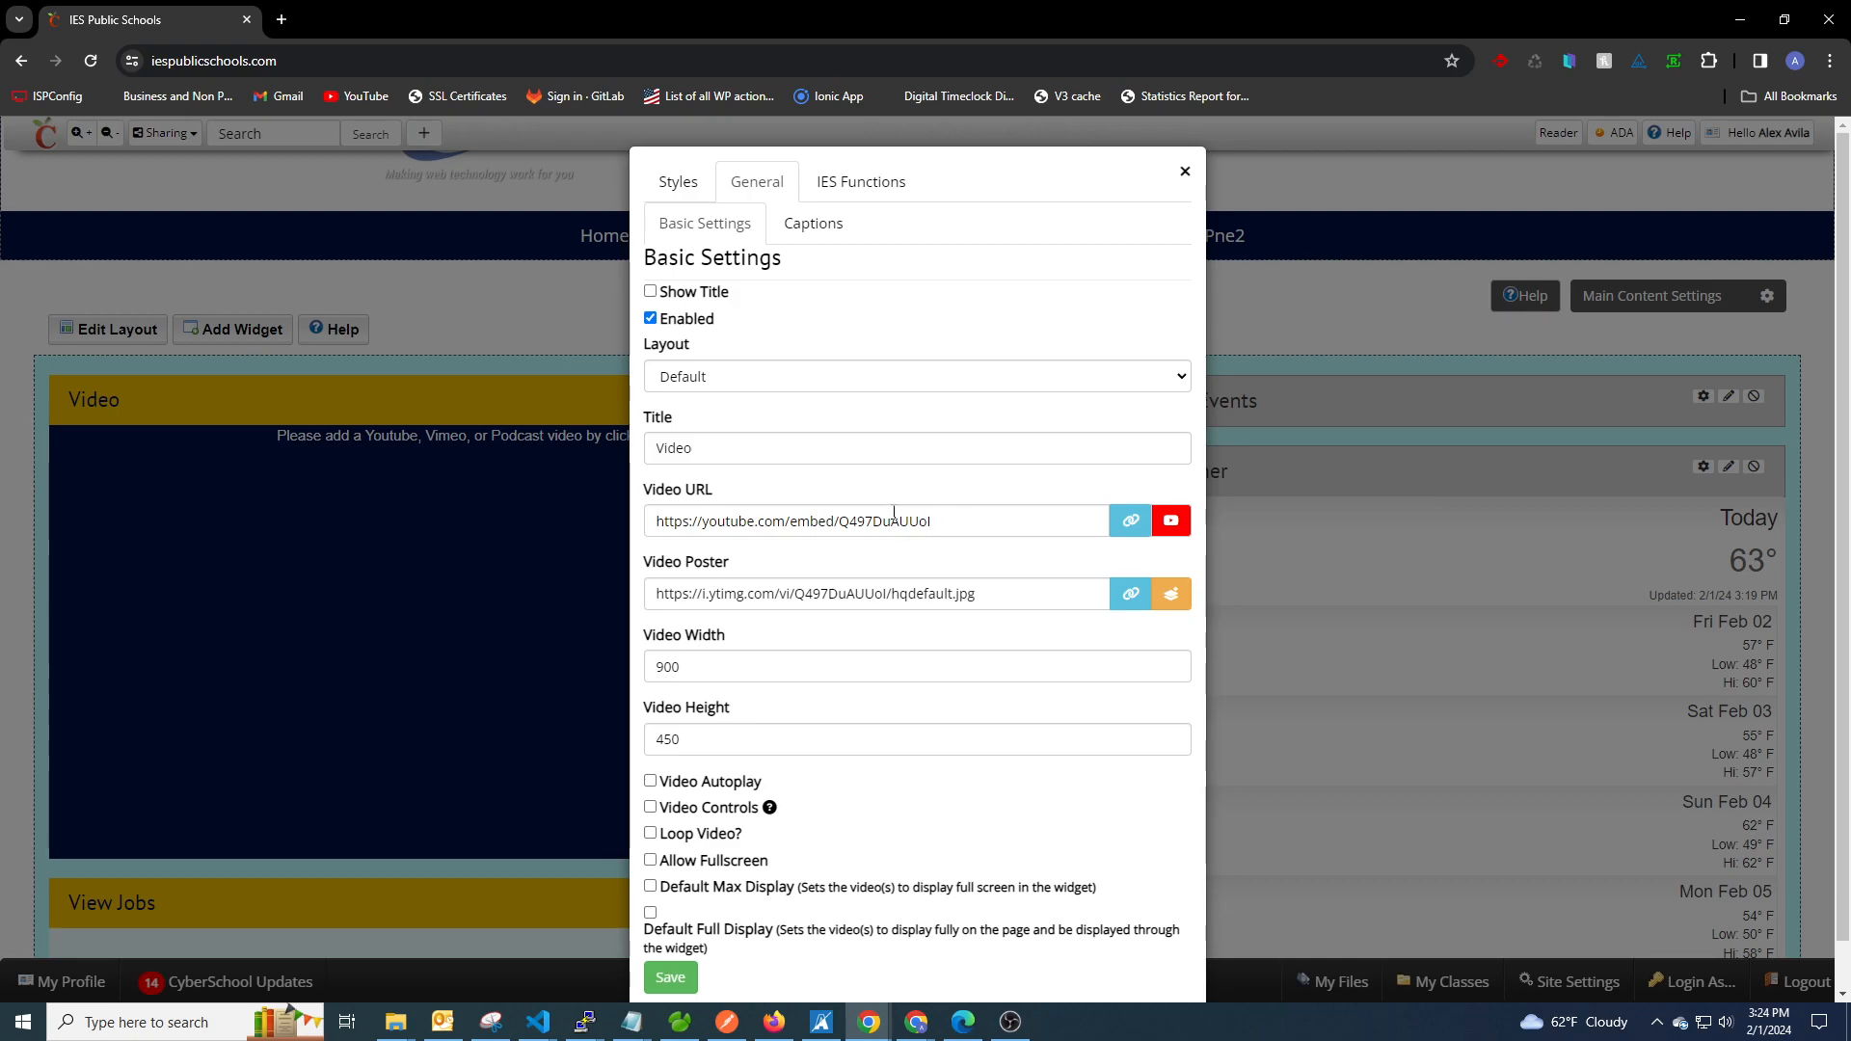
Clear the Video URL and Video Poster values in the widget's basic settings.
drag(950, 518, 622, 523)
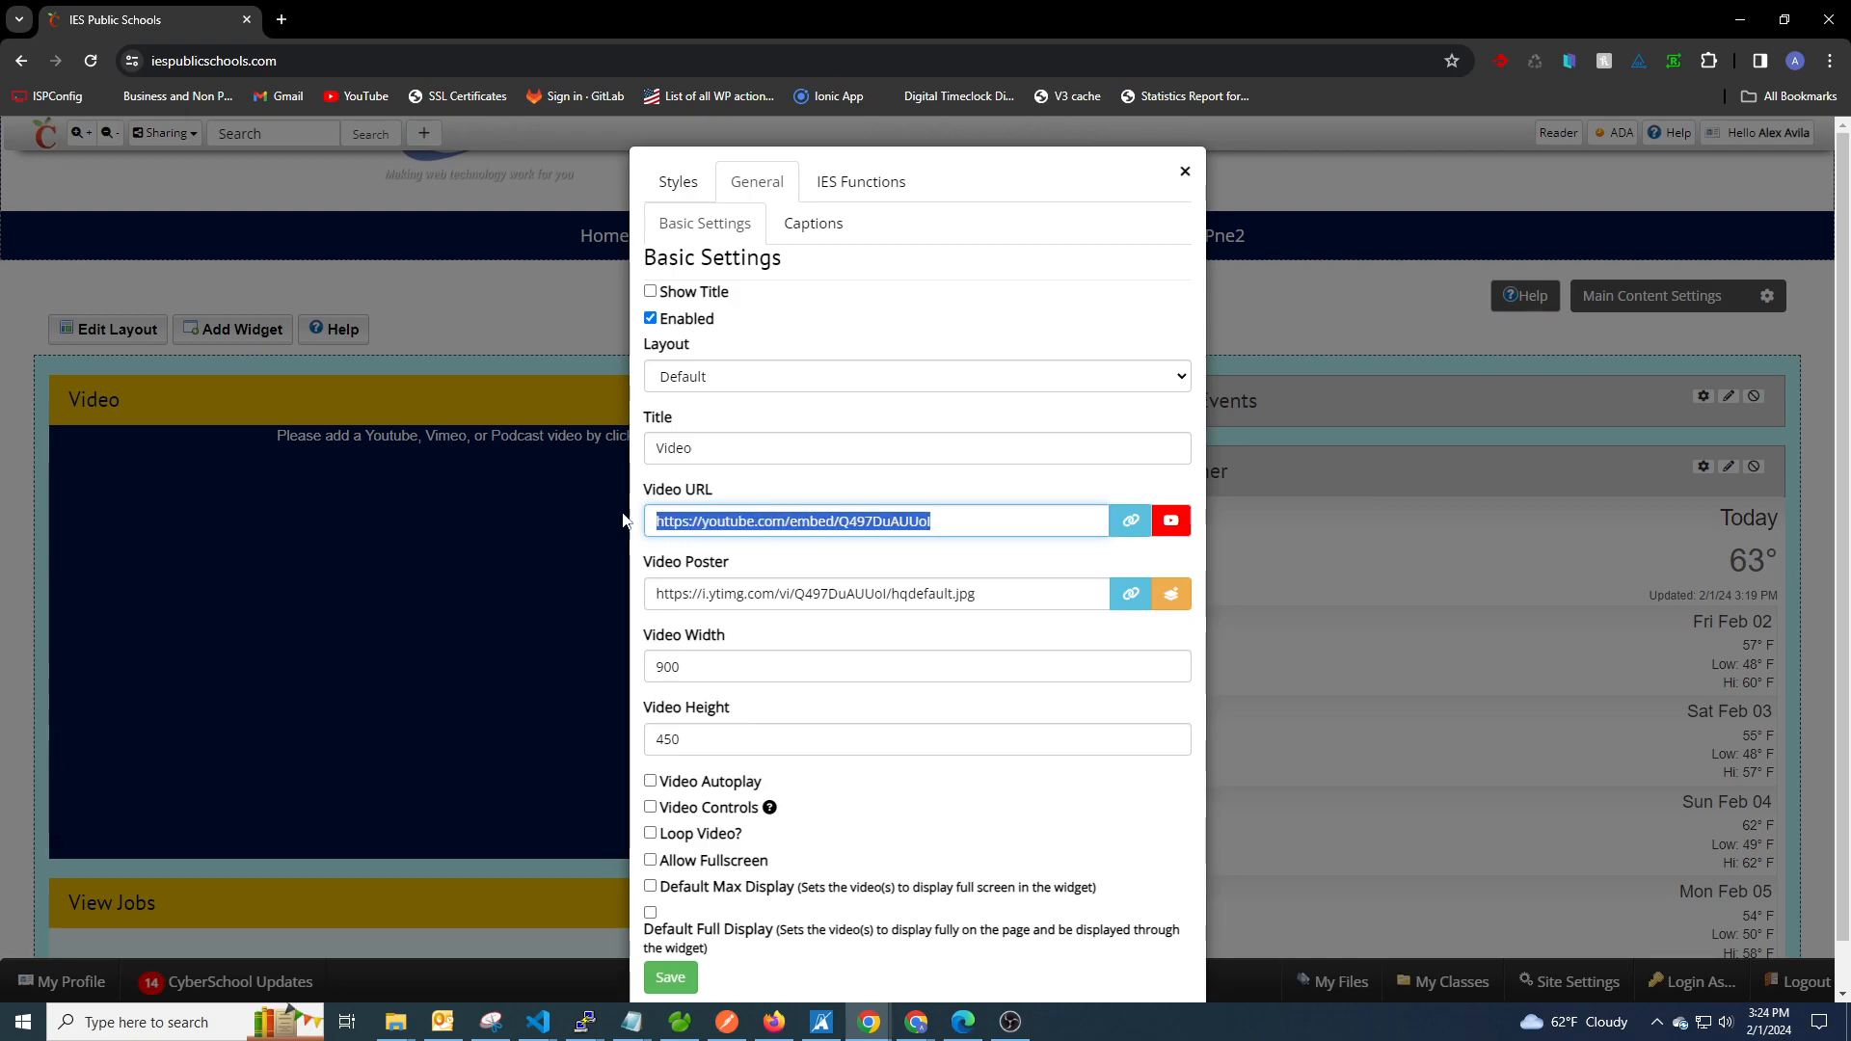
key(BackSpace)
drag(1024, 582, 651, 593)
key(BackSpace)
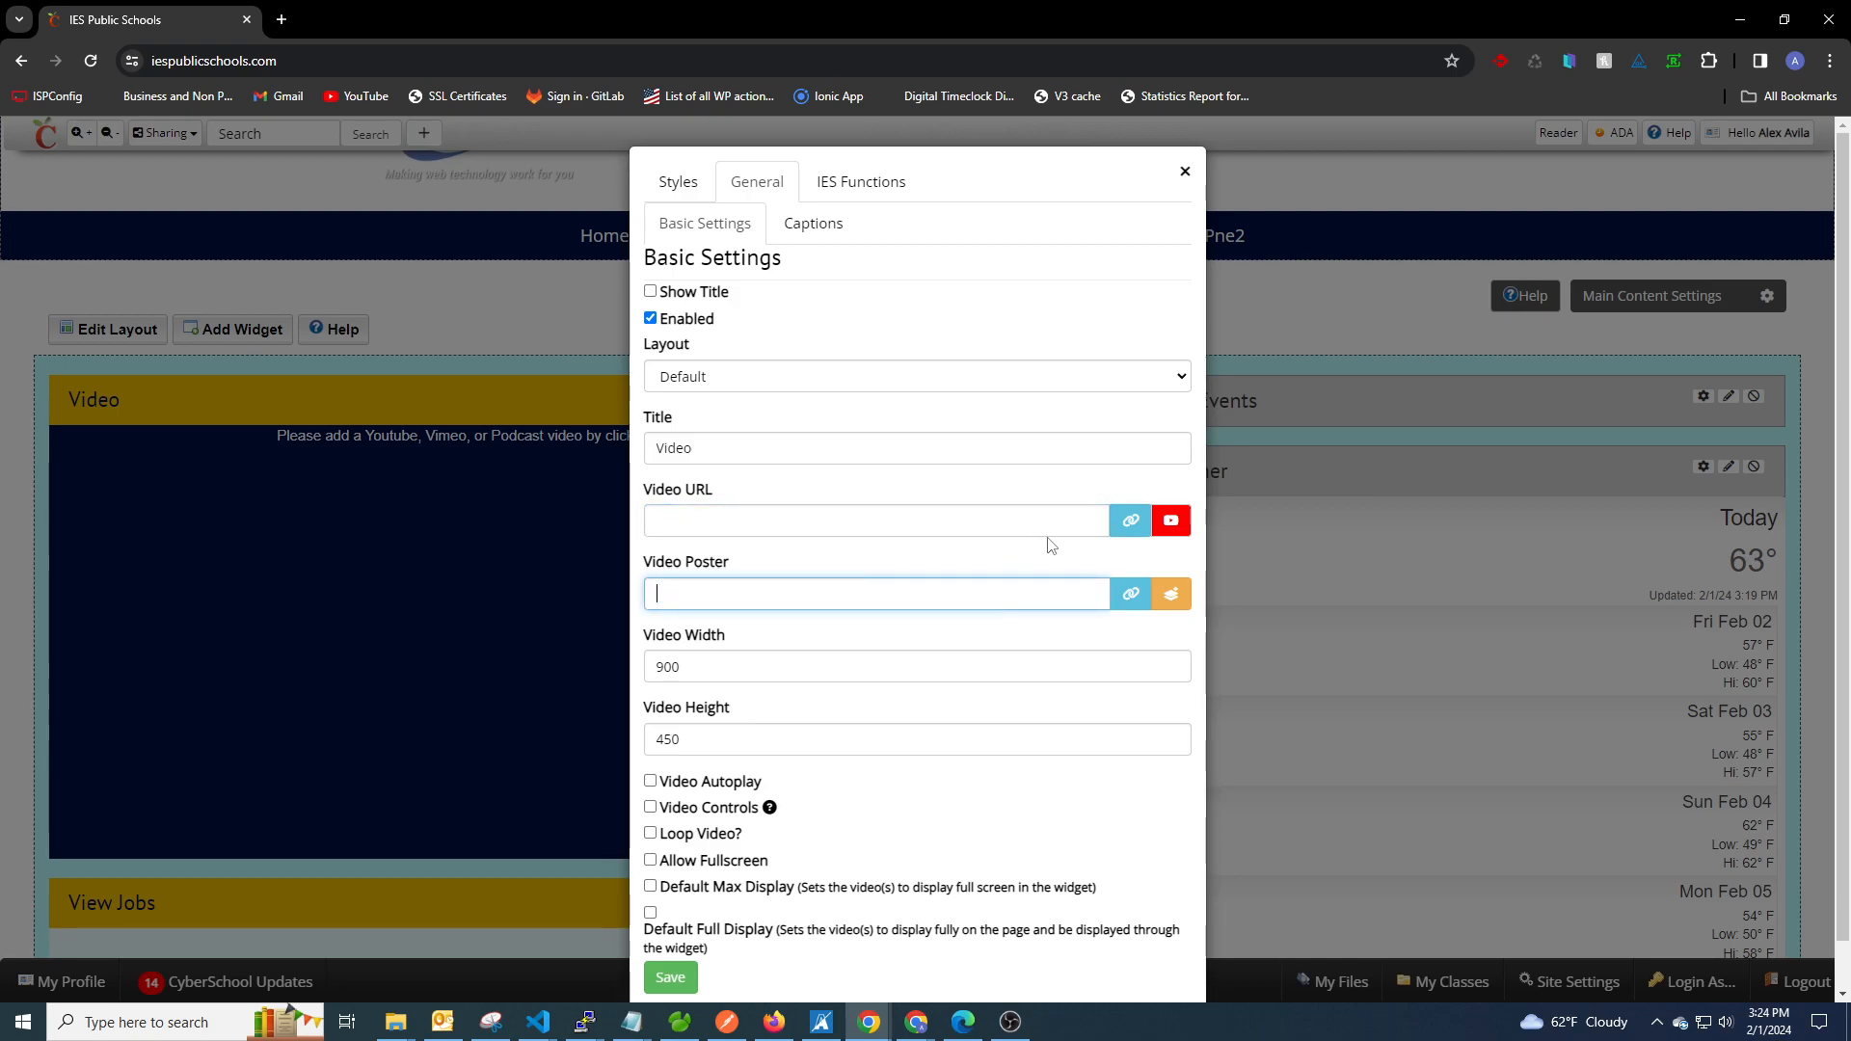
Upload production-1.mp4 to the File folder as the widget's Video URL, and generate a poster image from the video.
click(1130, 520)
click(450, 406)
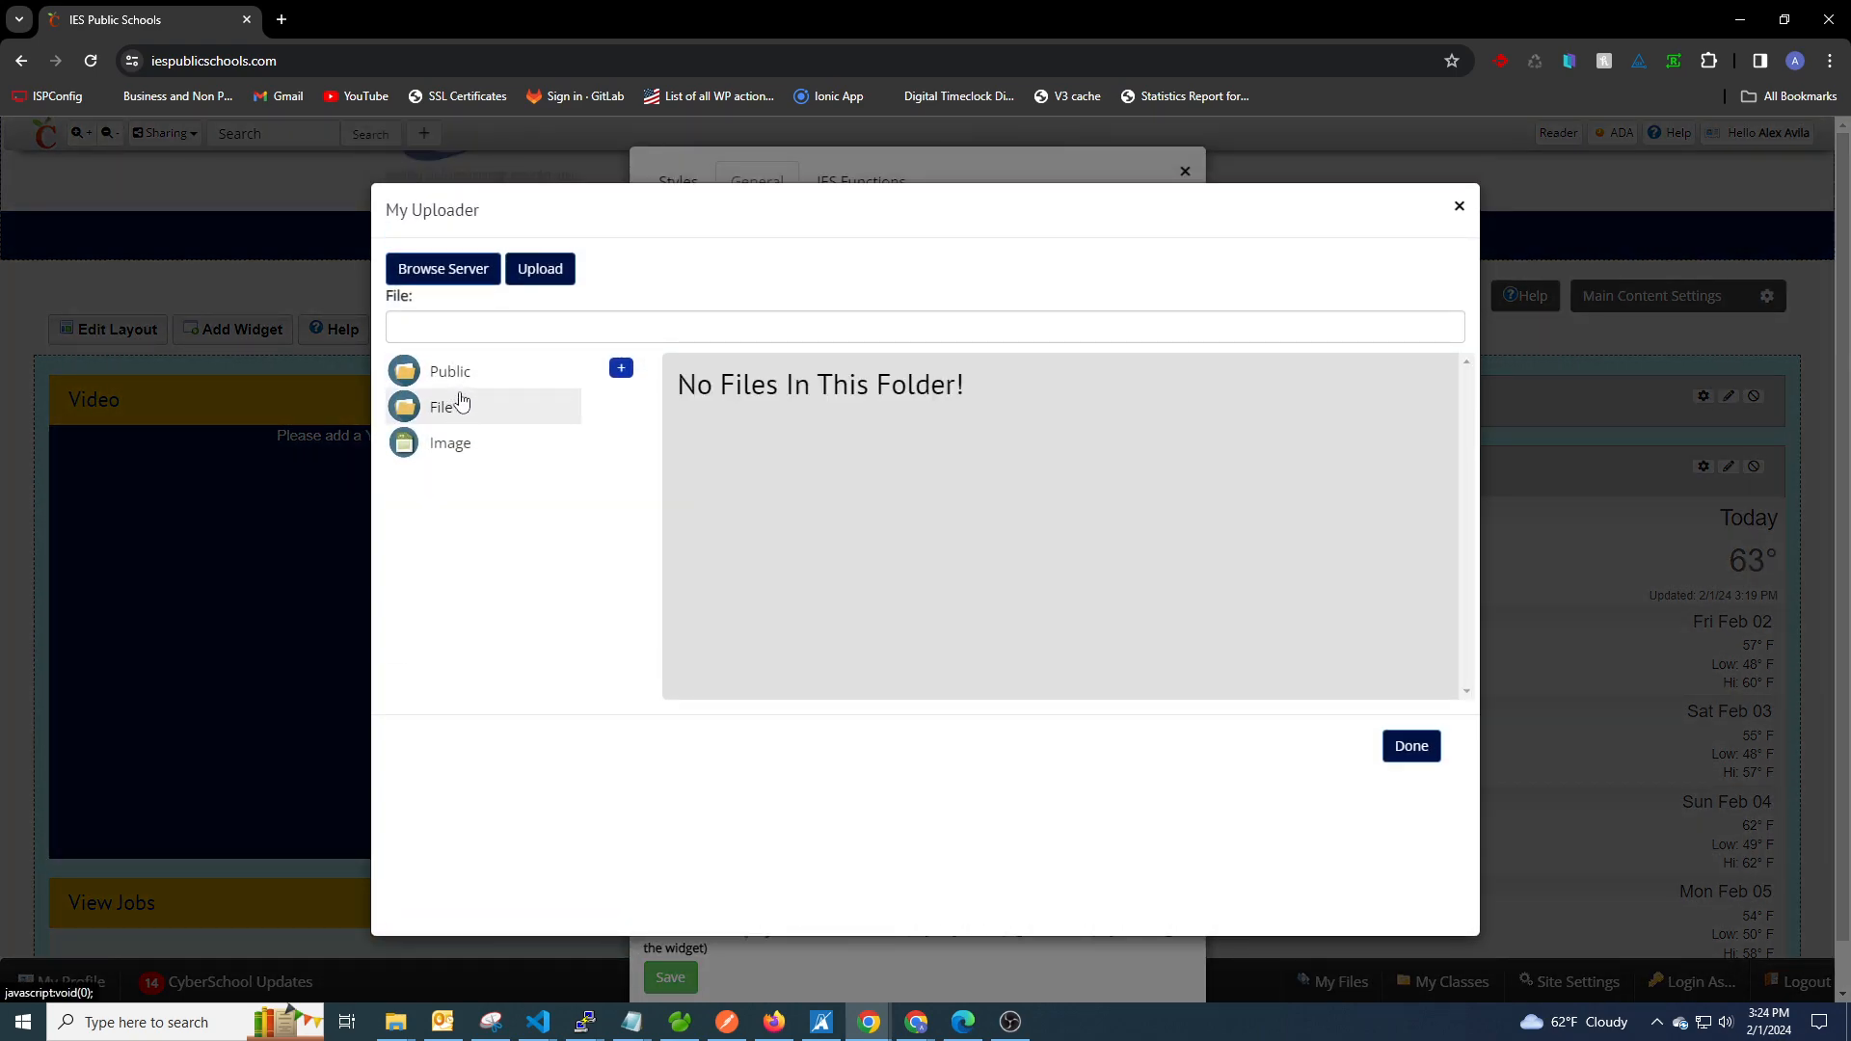
click(540, 268)
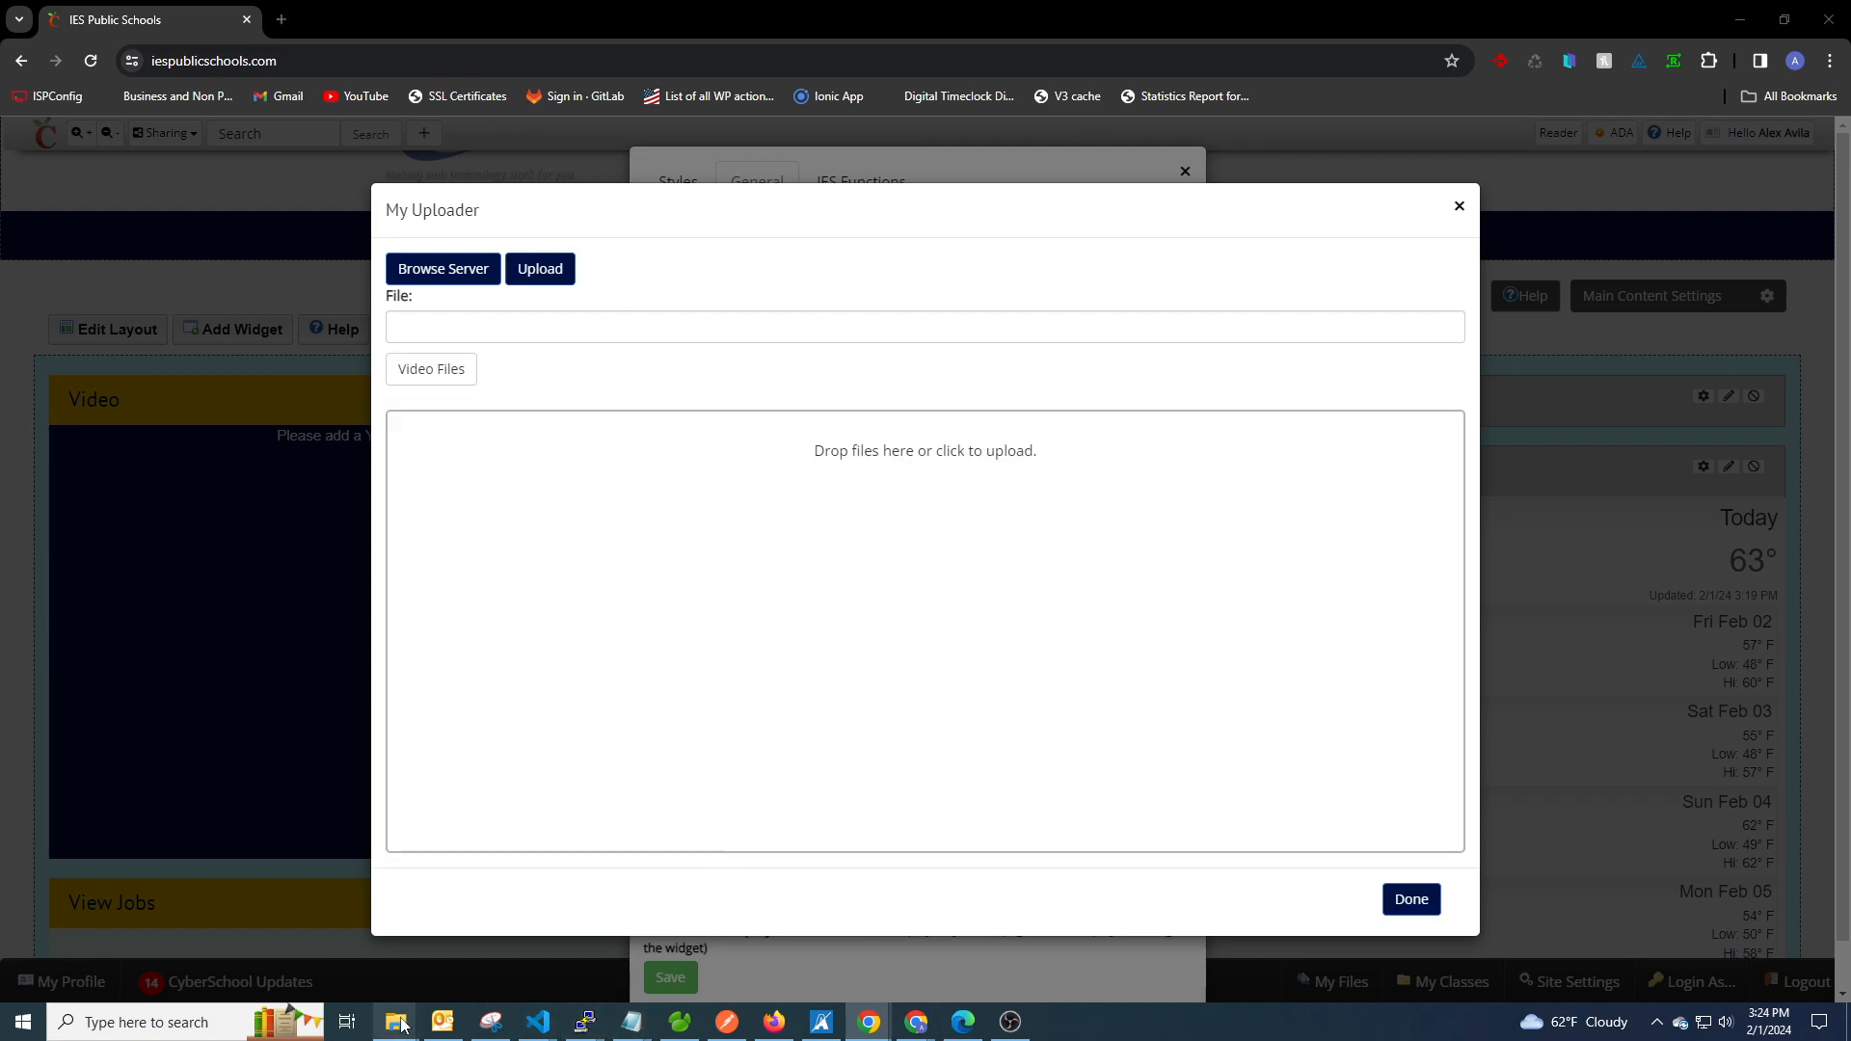
mouse_move(395, 1021)
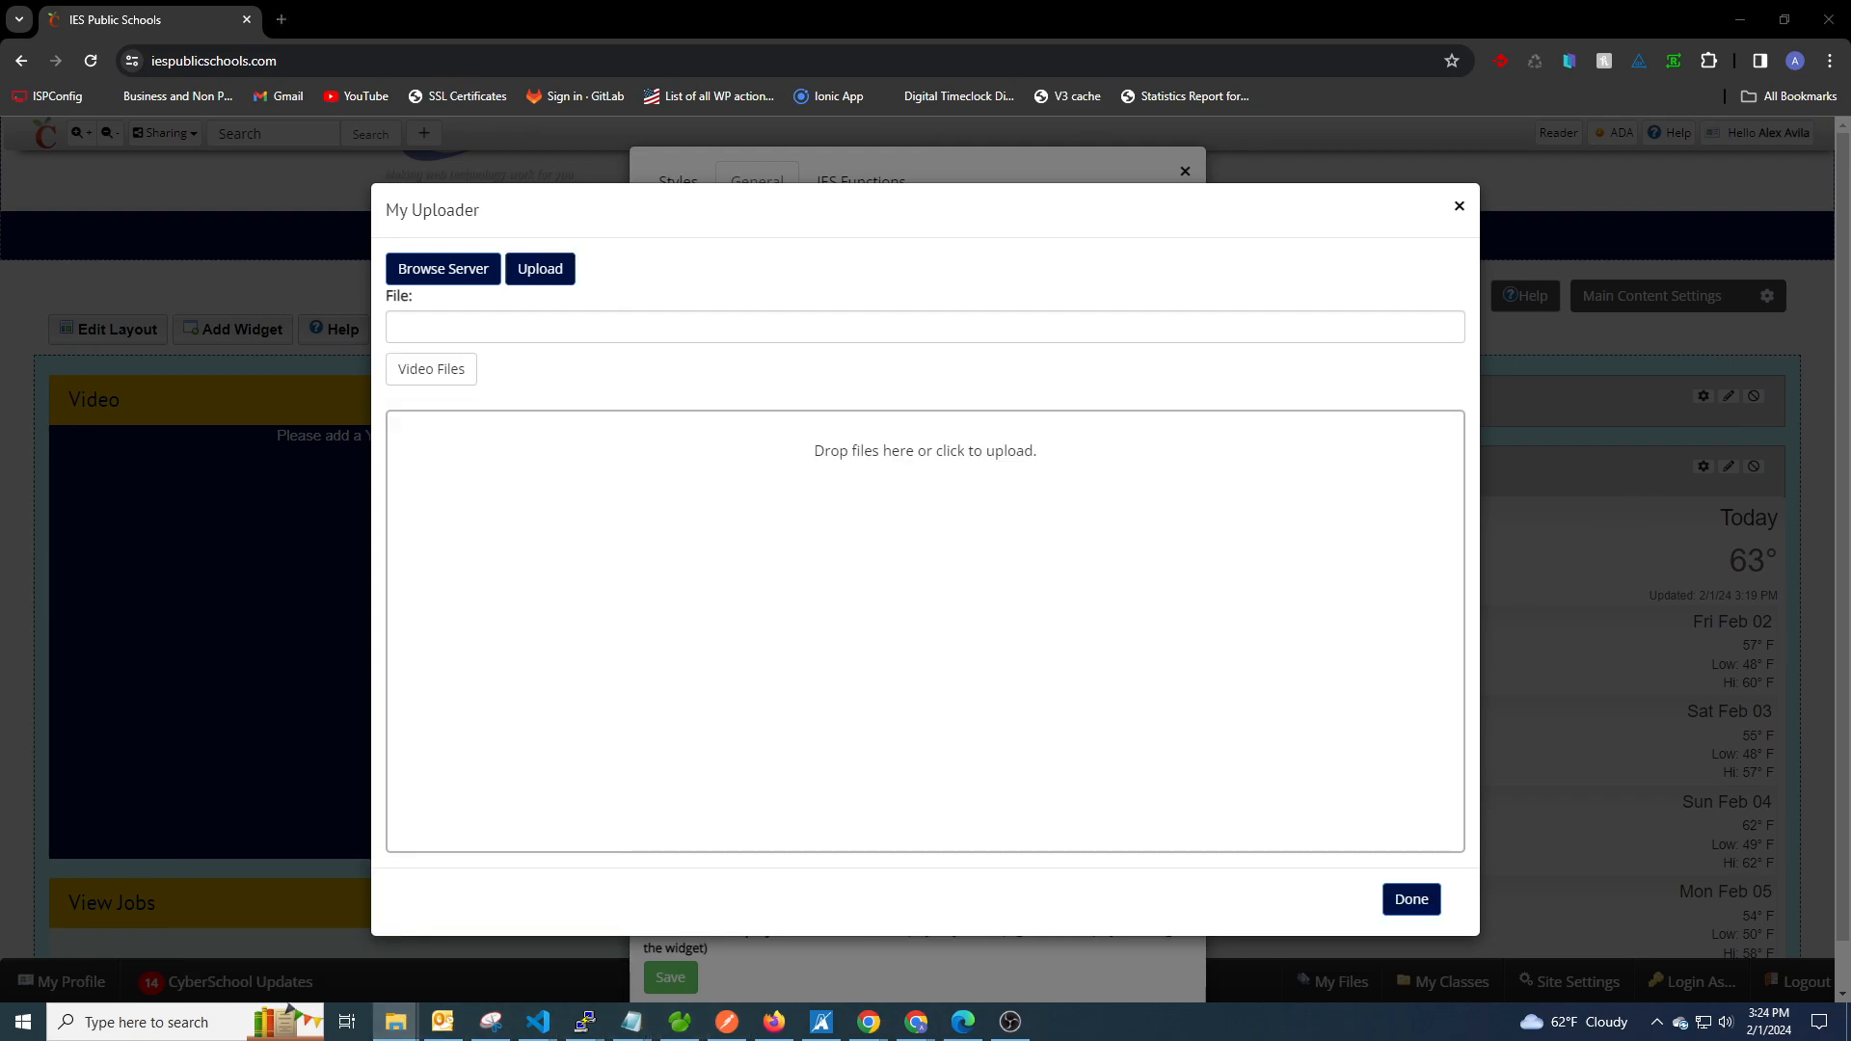
drag(1171, 593, 818, 483)
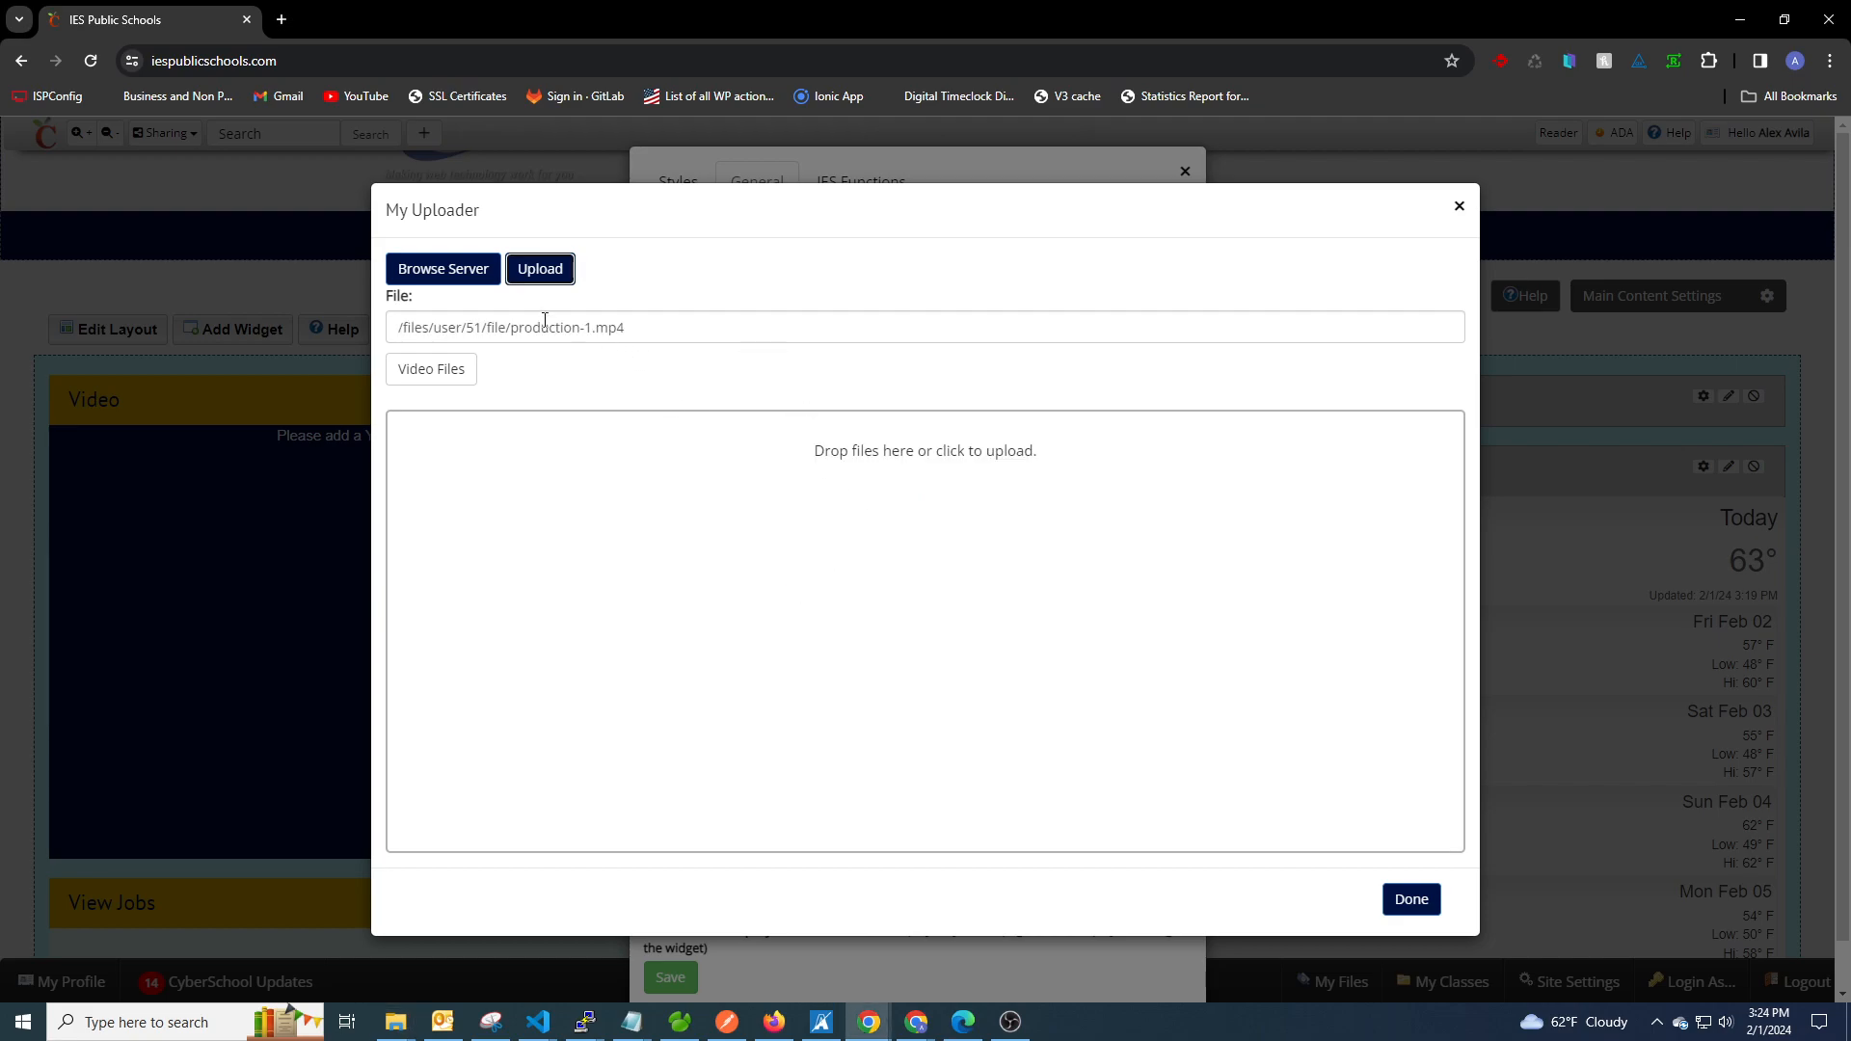
click(1410, 901)
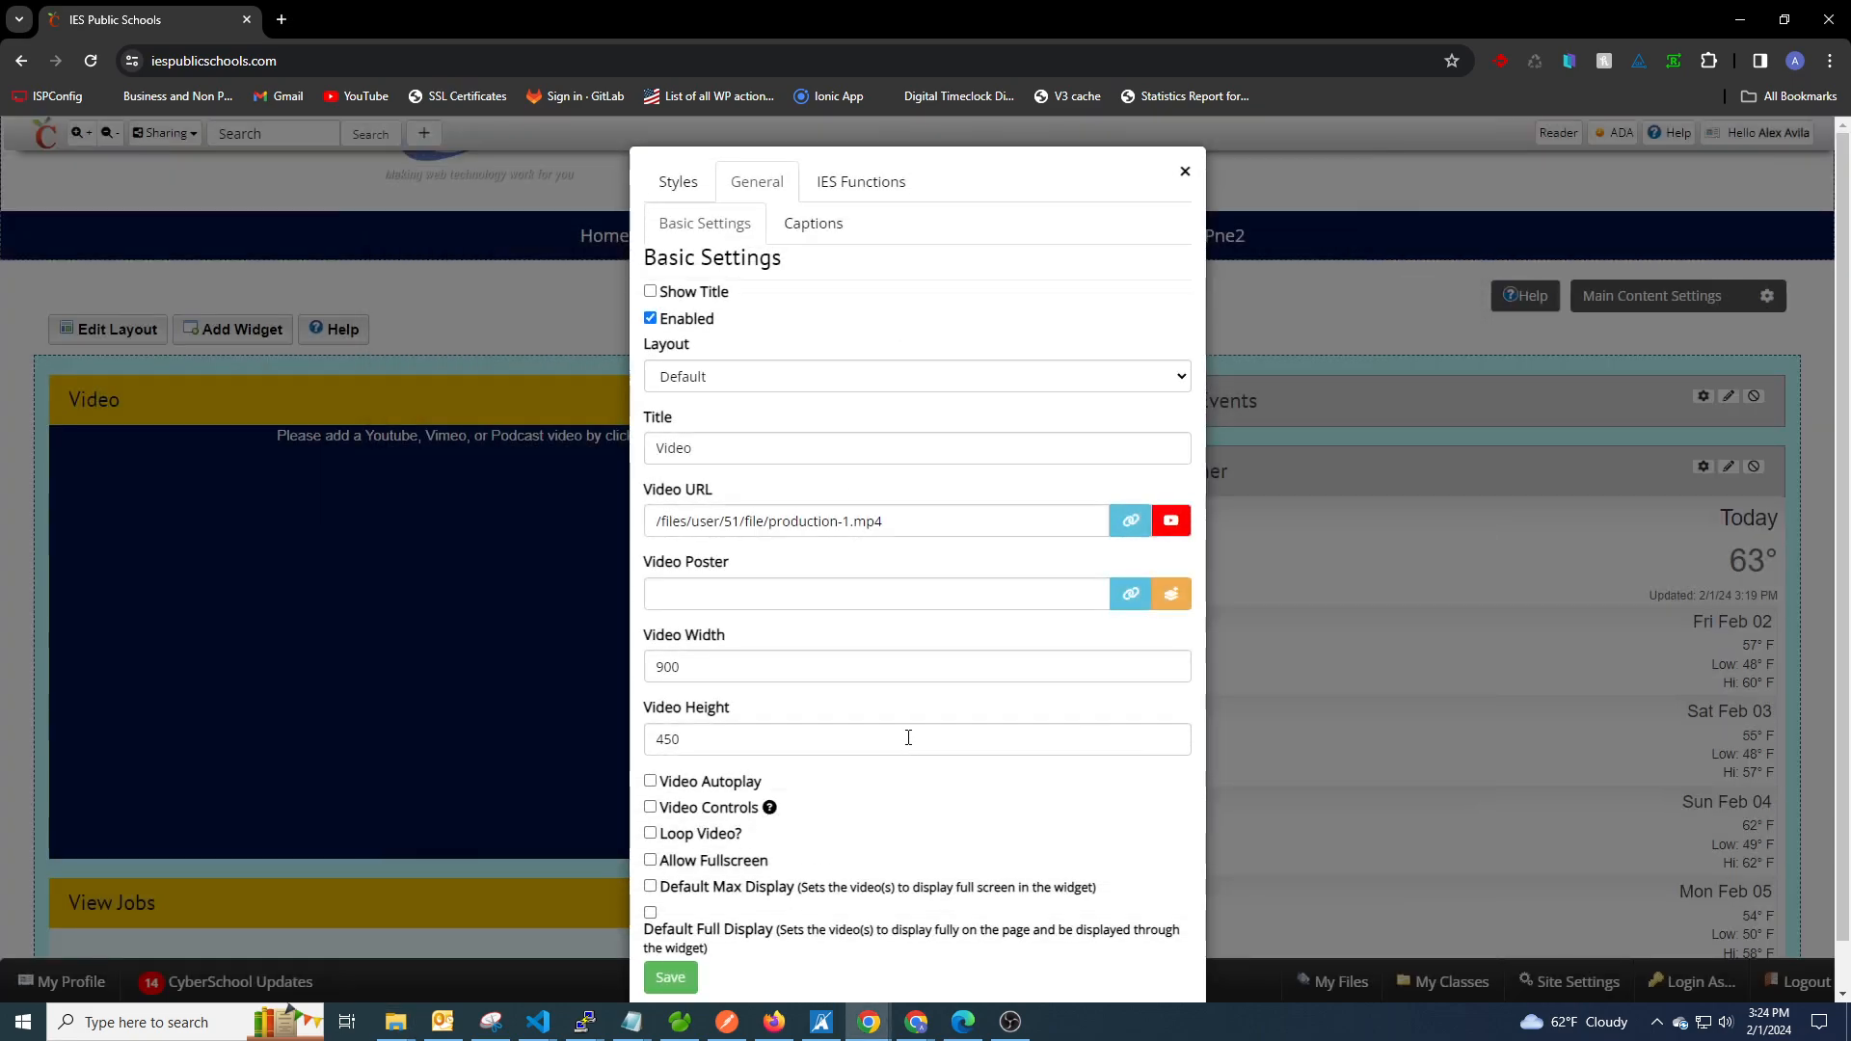
click(1173, 599)
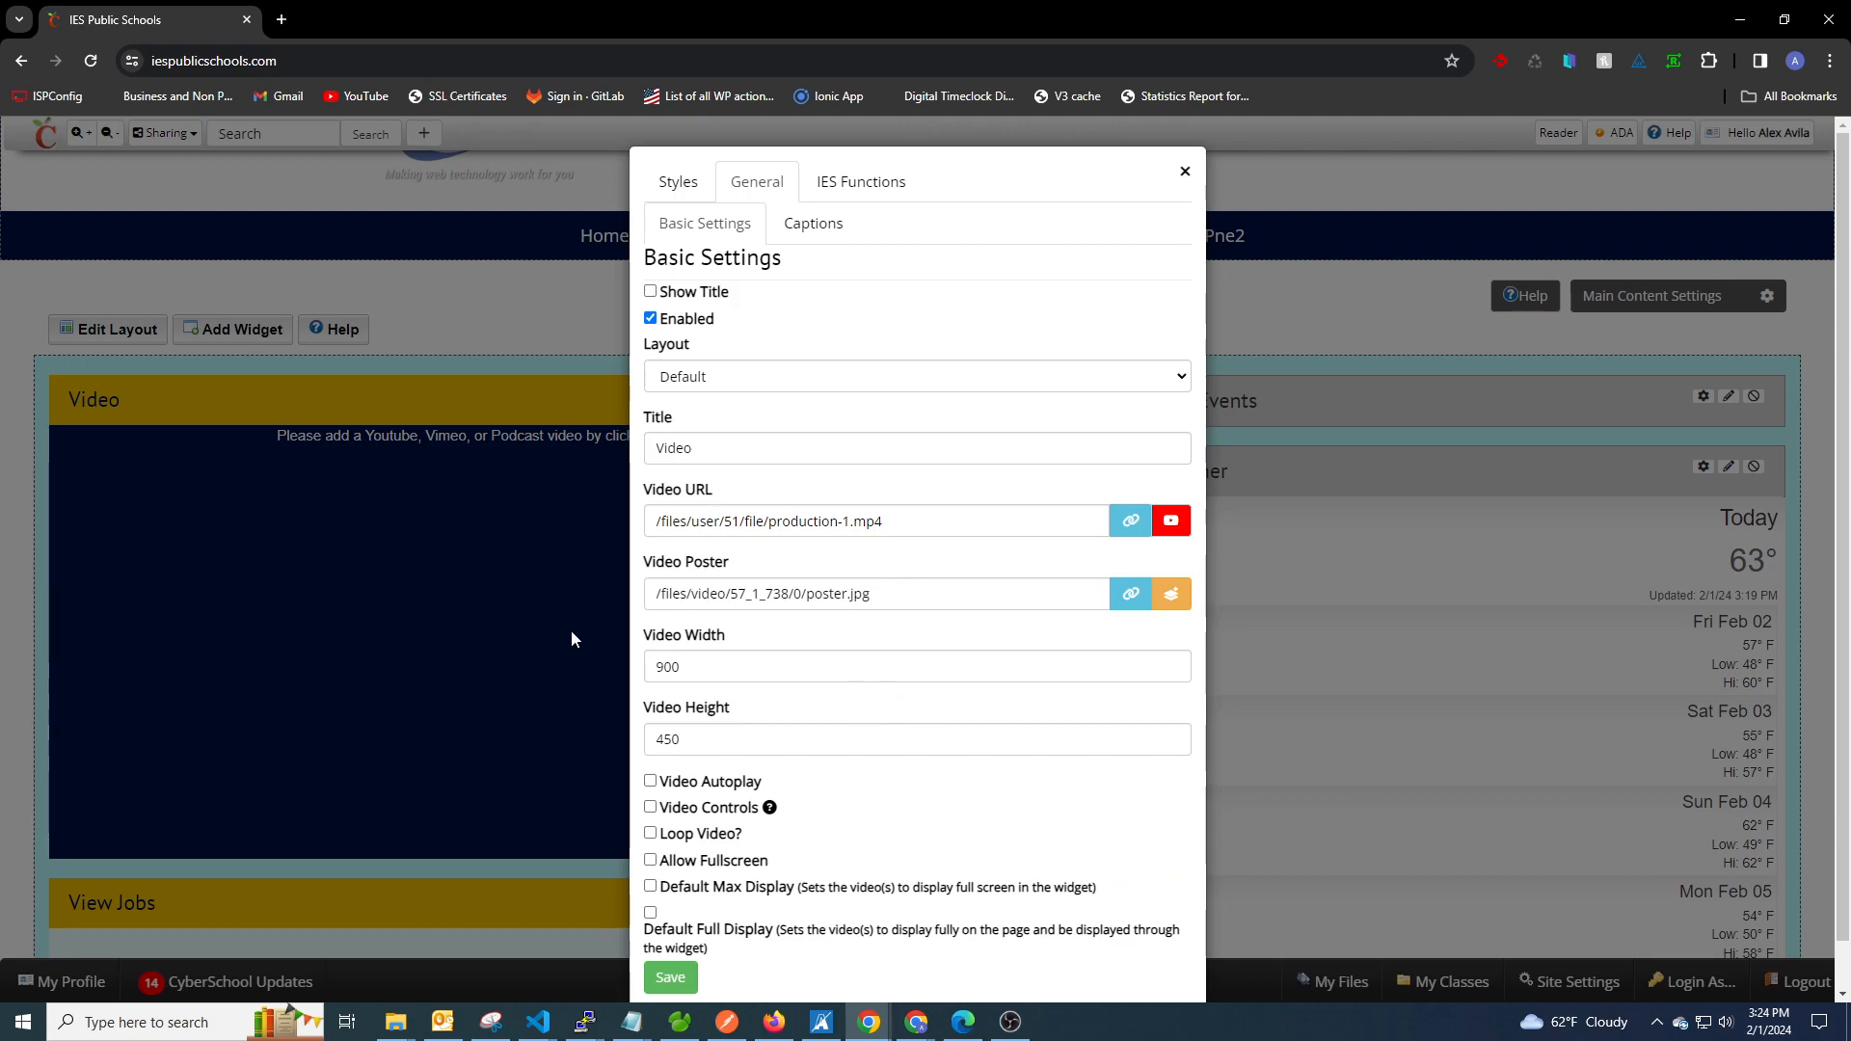
View the poster image by opening its copied path on the site in a duplicated browser tab, and close that tab.
drag(883, 595, 664, 598)
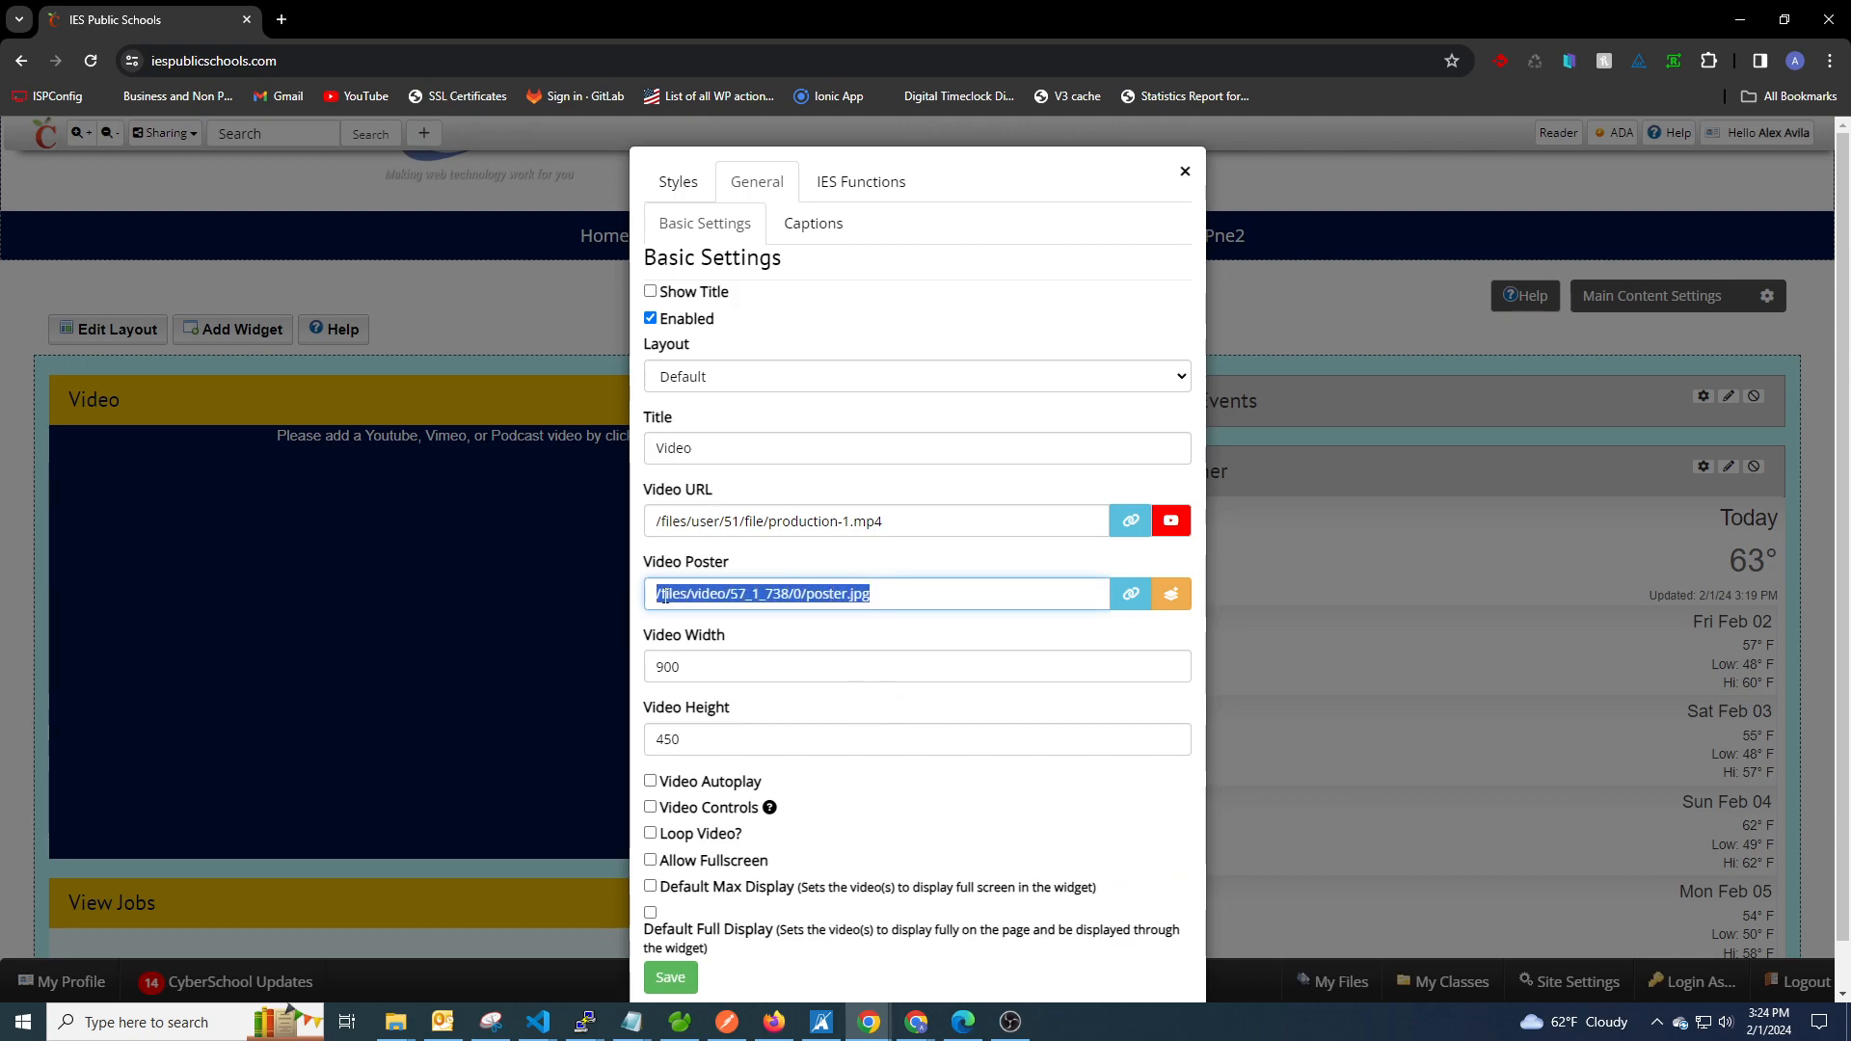
right_click(731, 599)
click(794, 258)
right_click(152, 19)
click(251, 191)
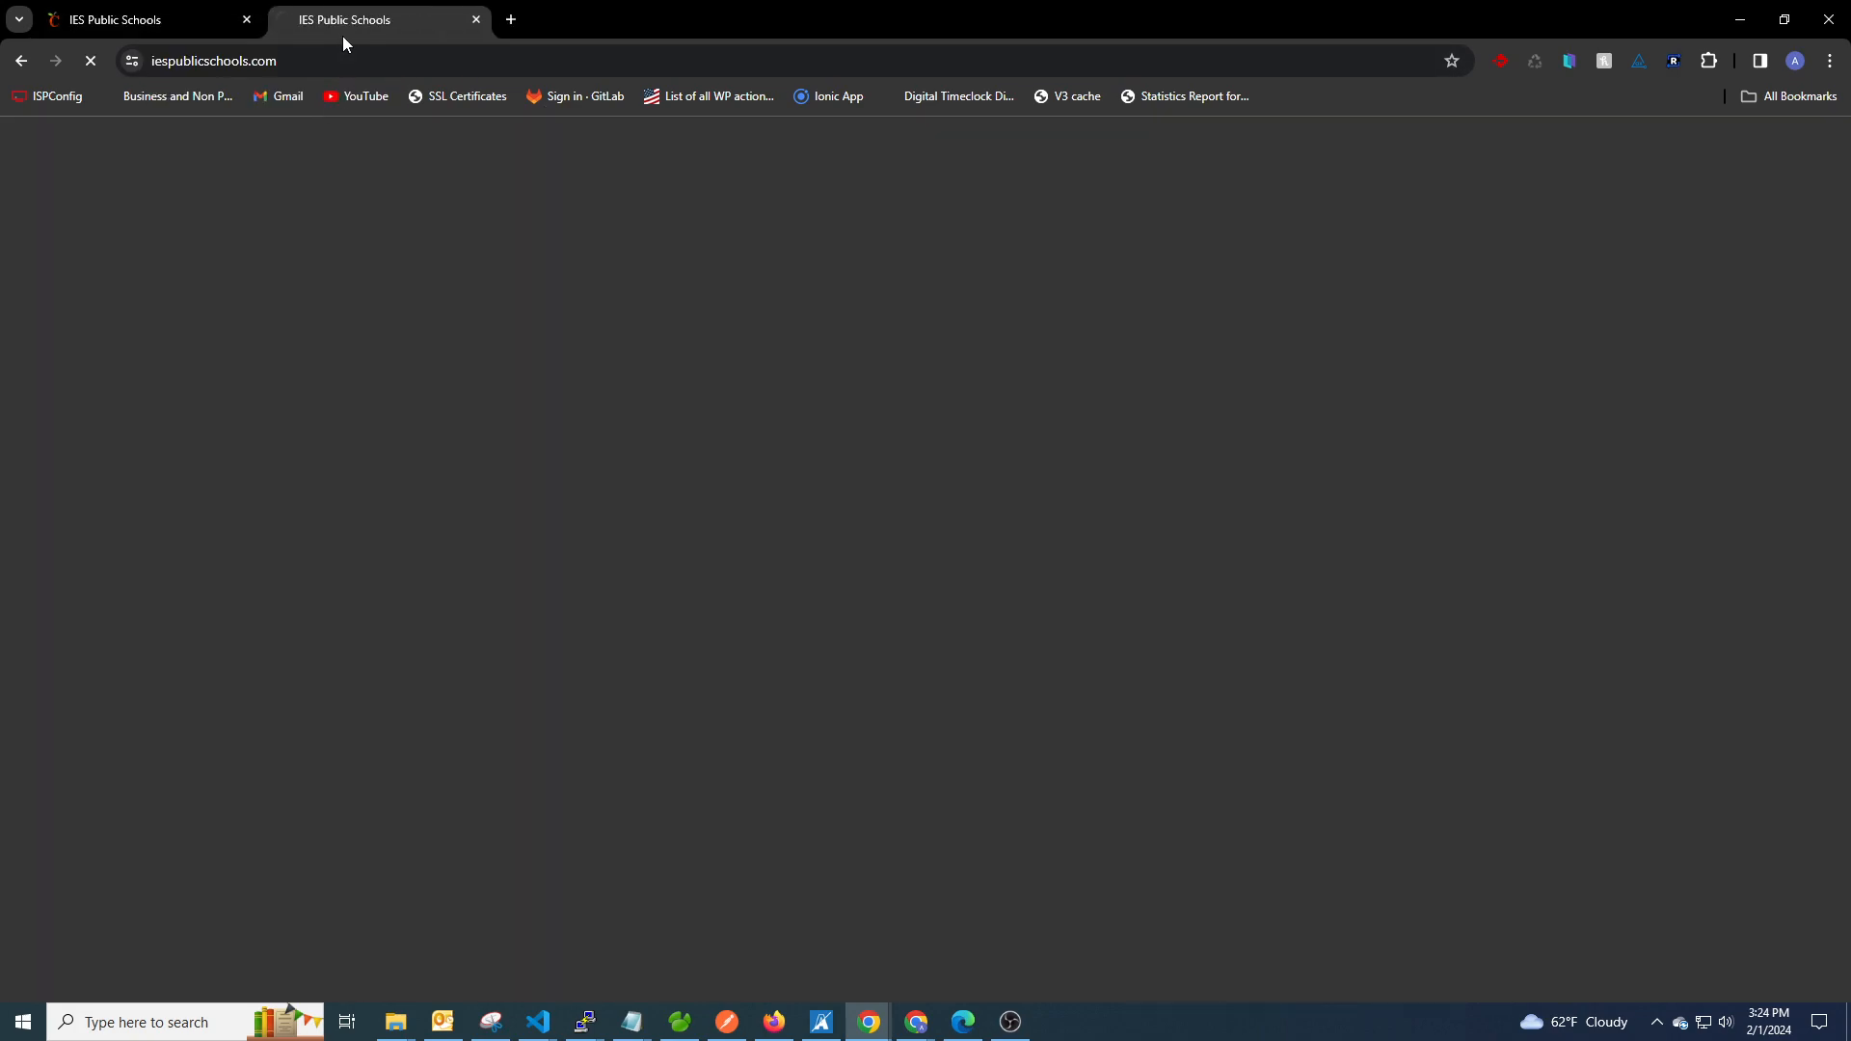
click(334, 64)
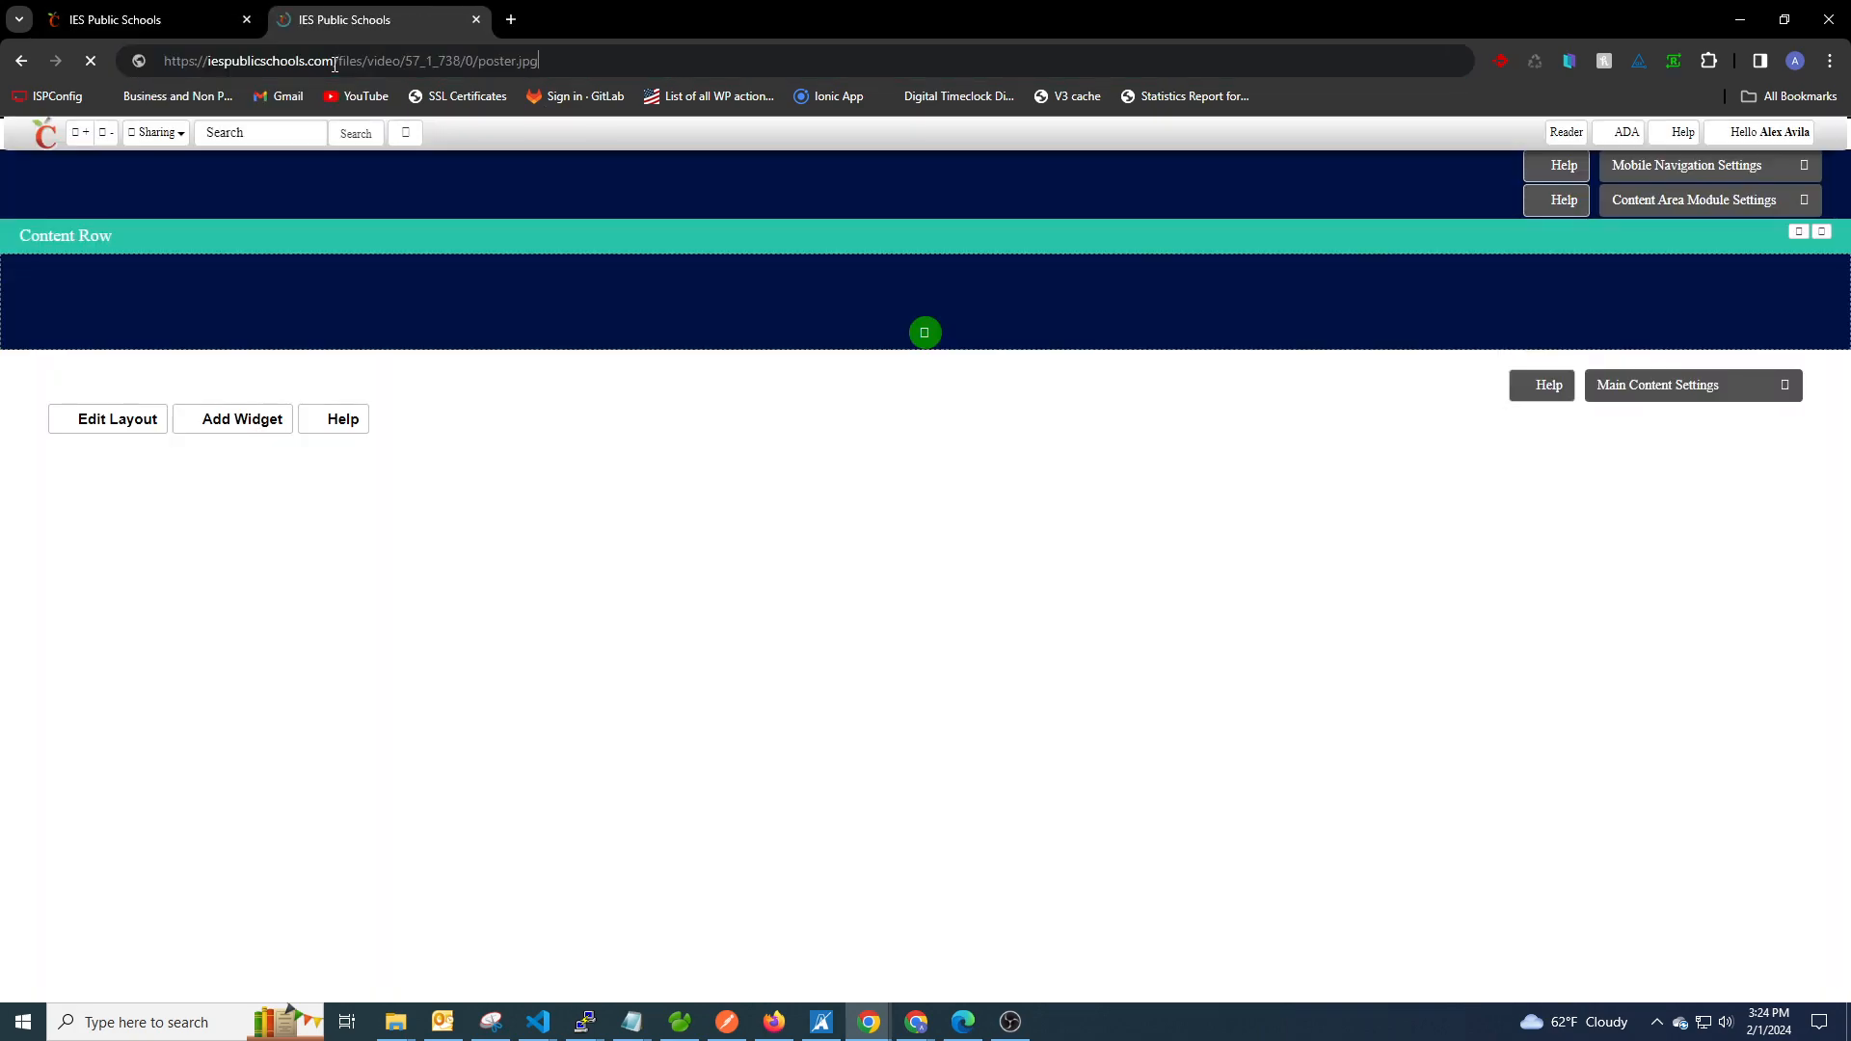
key(ctrl+v)
key(Return)
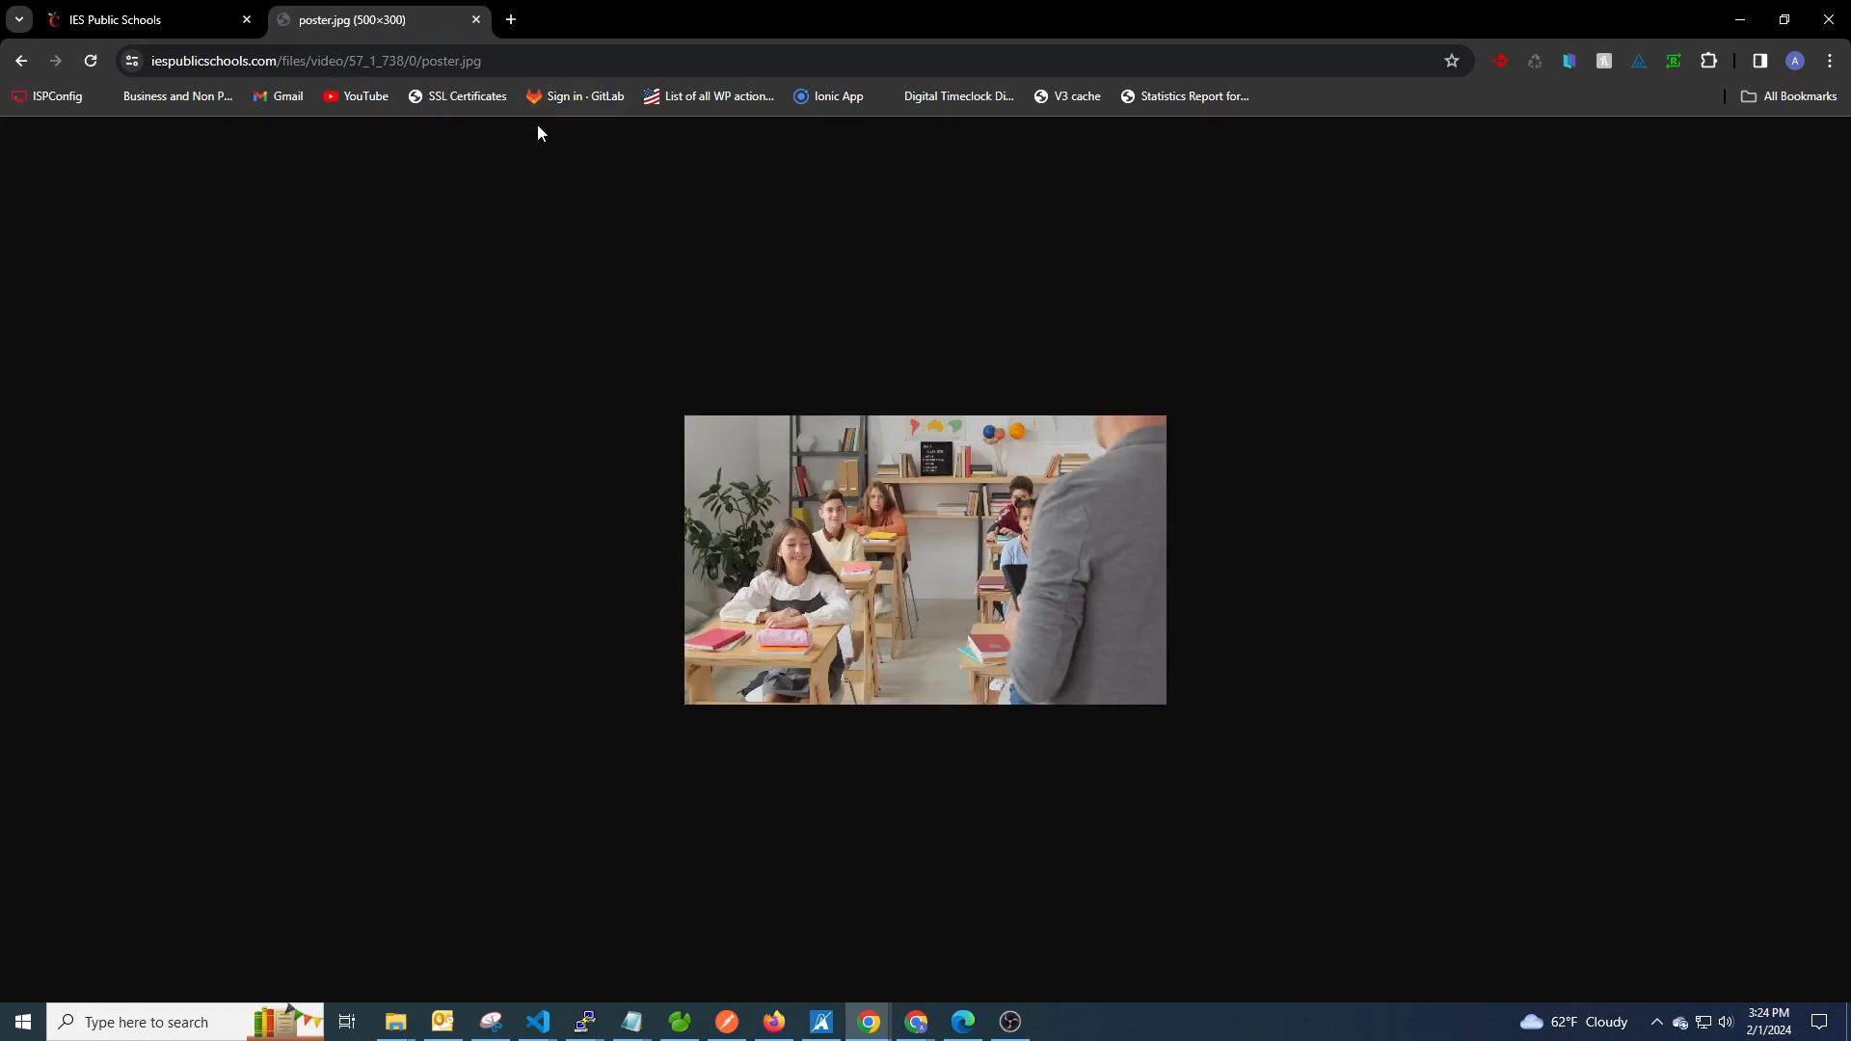
click(476, 20)
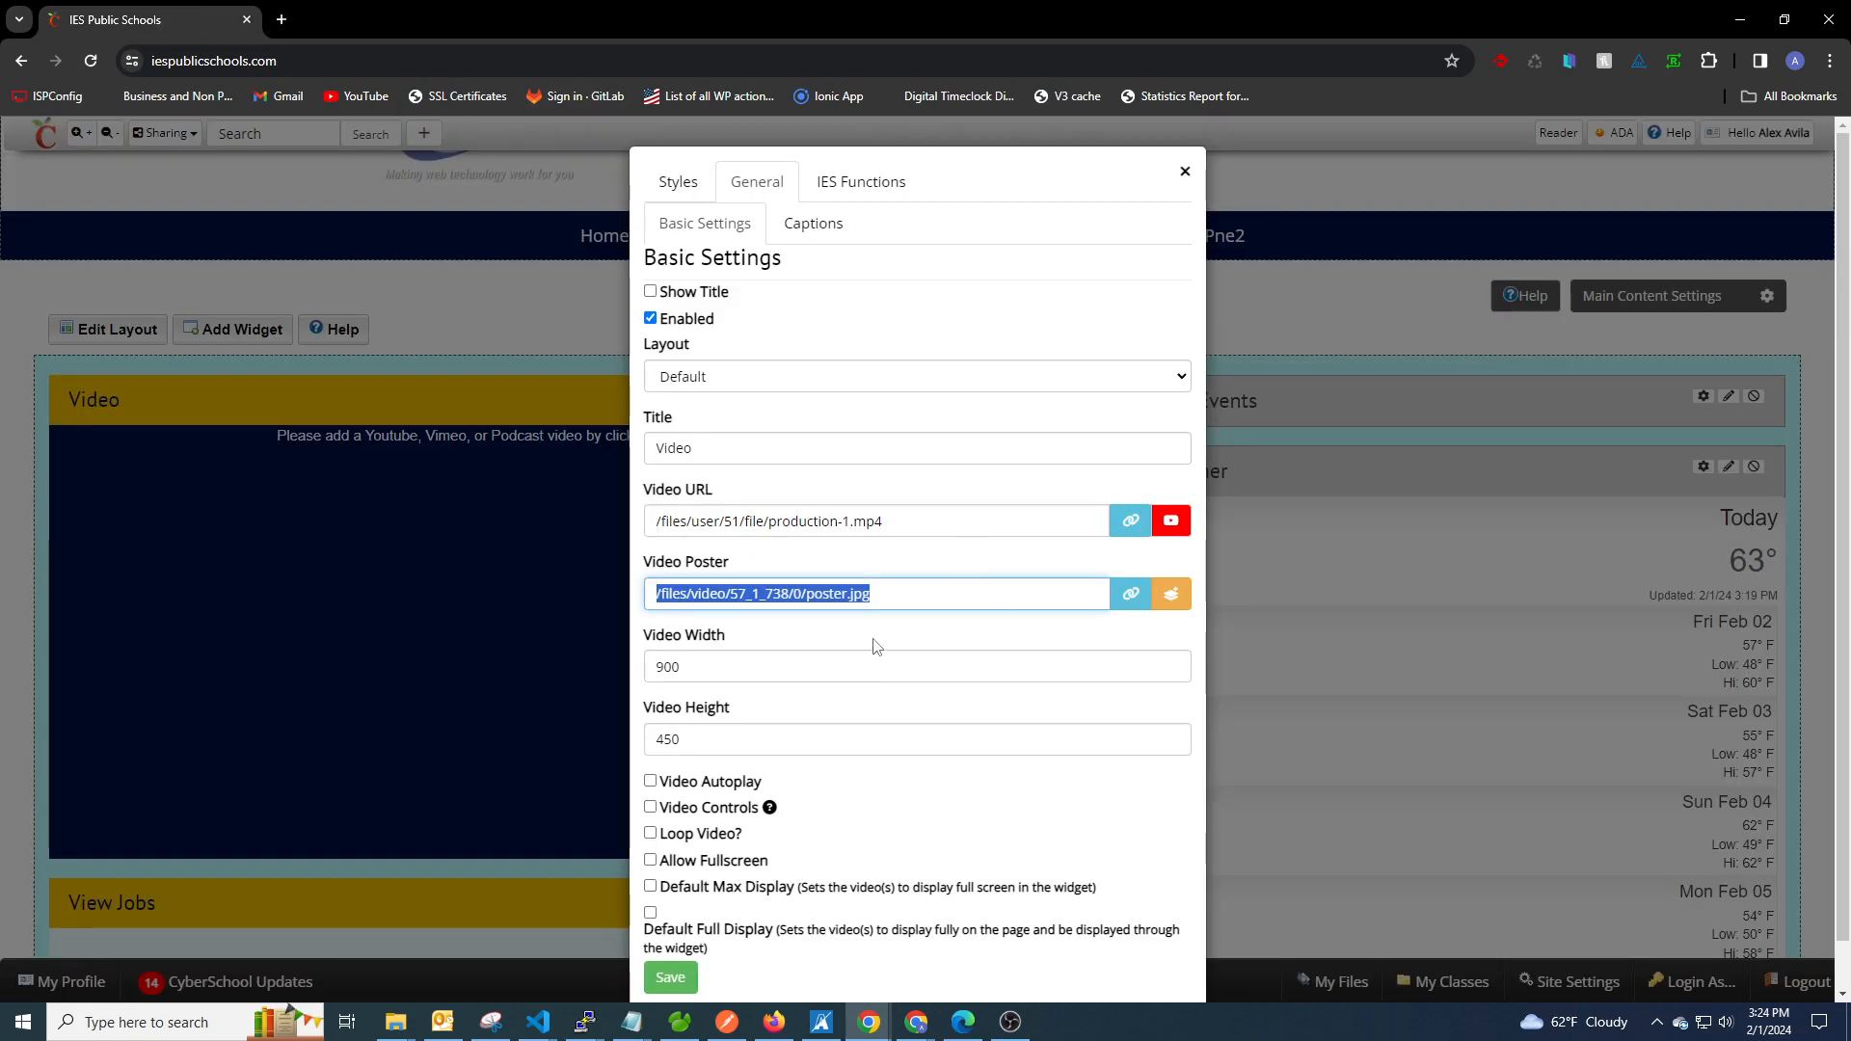
click(938, 588)
drag(906, 593, 650, 593)
click(787, 633)
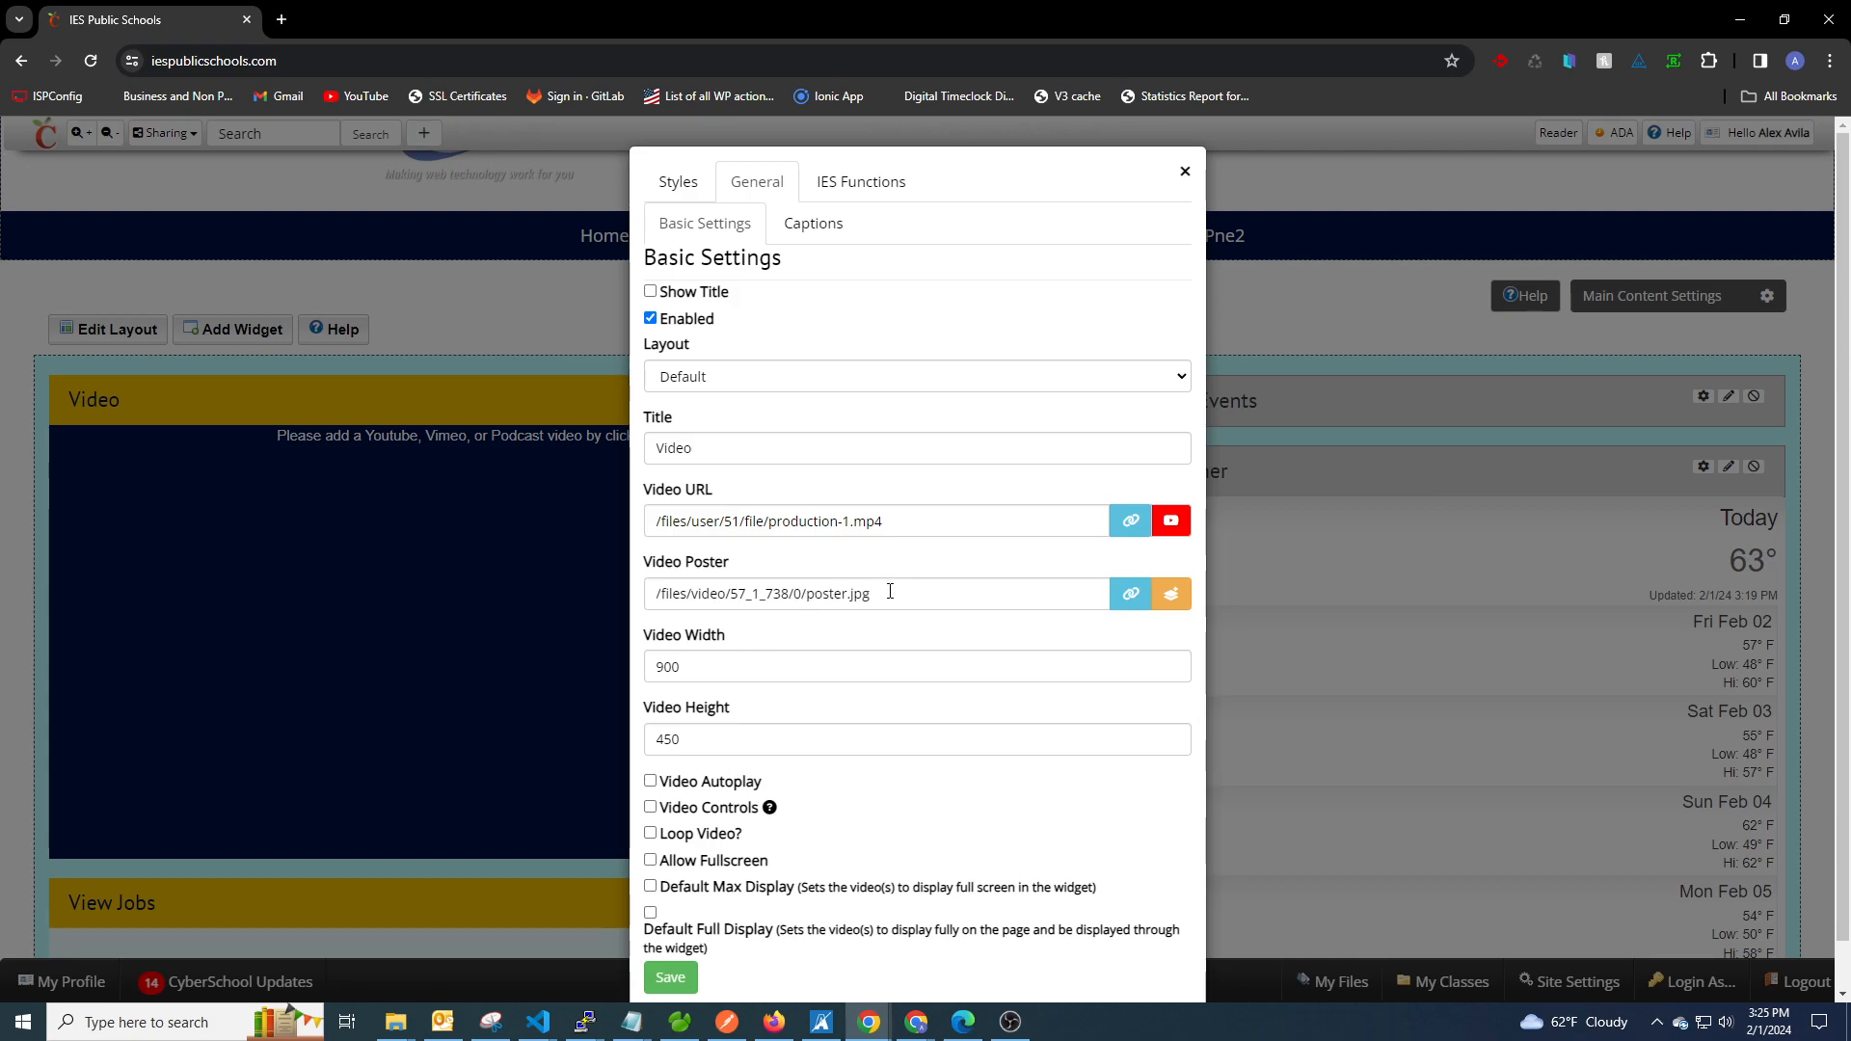
drag(890, 589, 577, 625)
click(843, 633)
triple_click(890, 599)
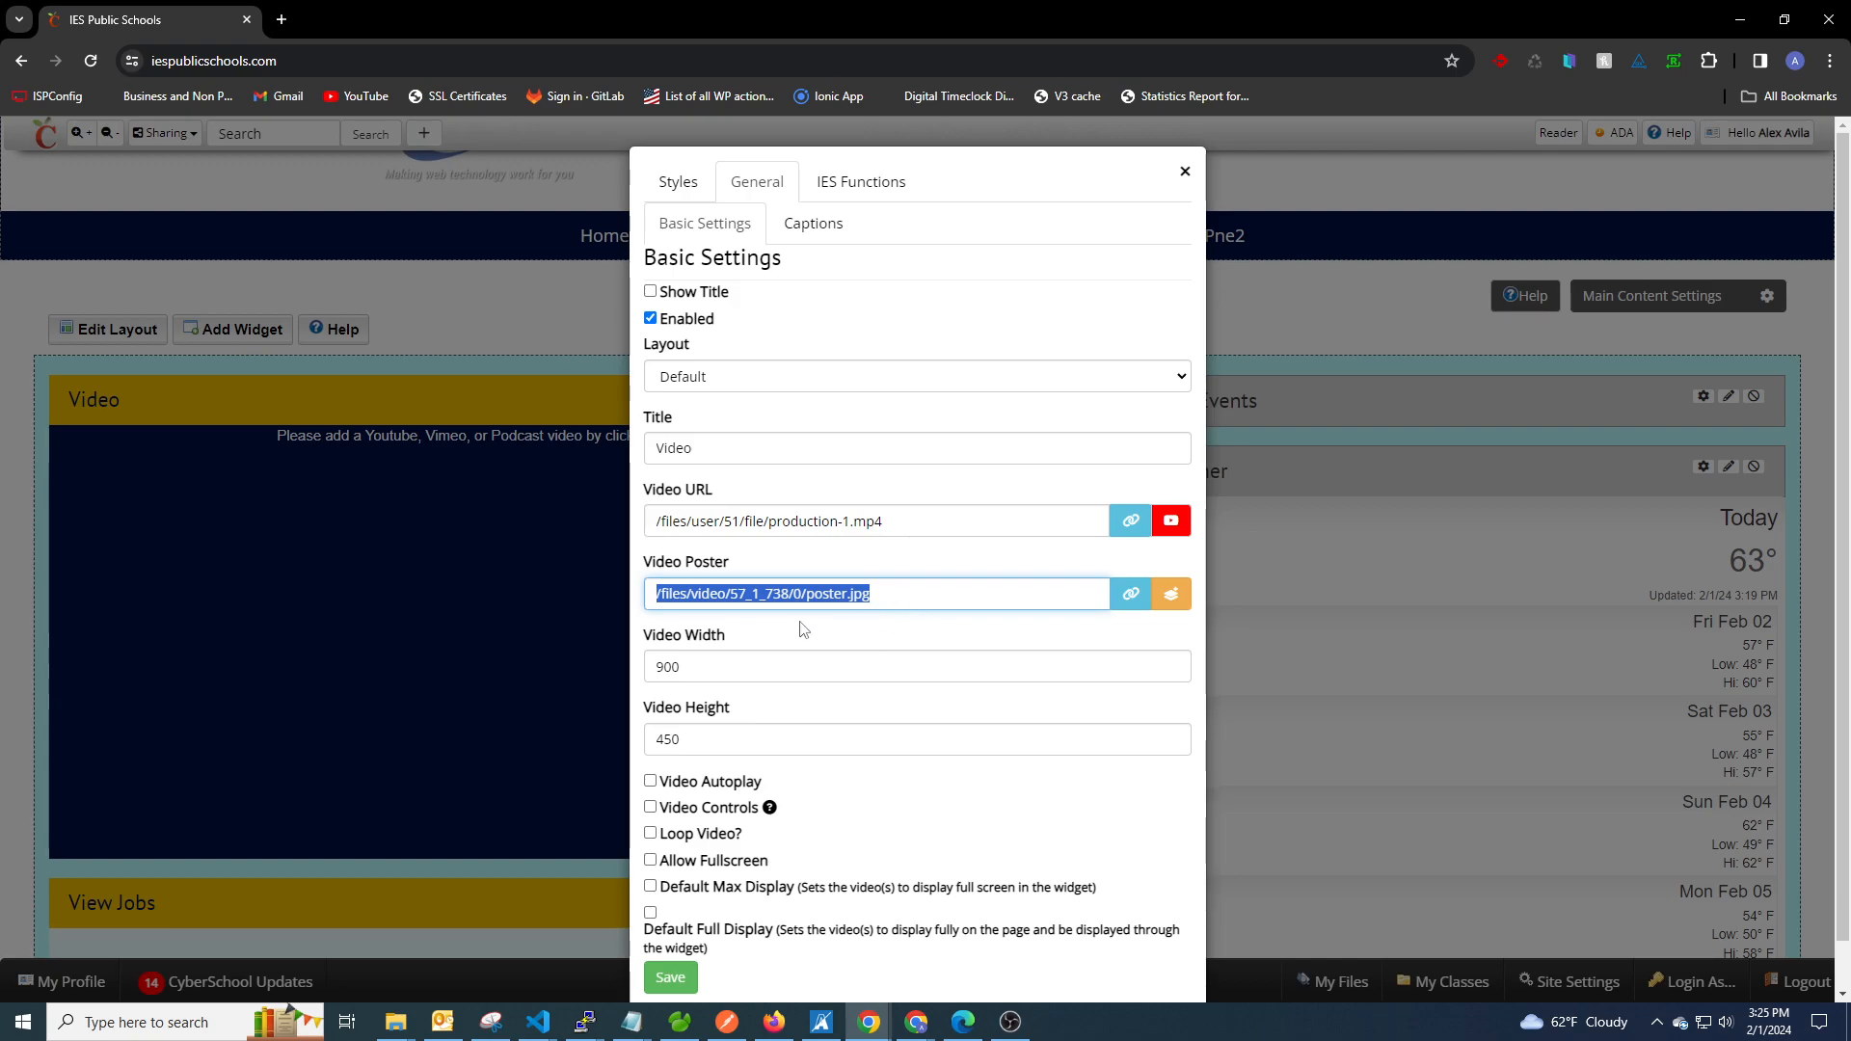
Save the Video widget's basic settings, and reopen them to review the playback and display options before closing.
scroll(803, 629, down, 1)
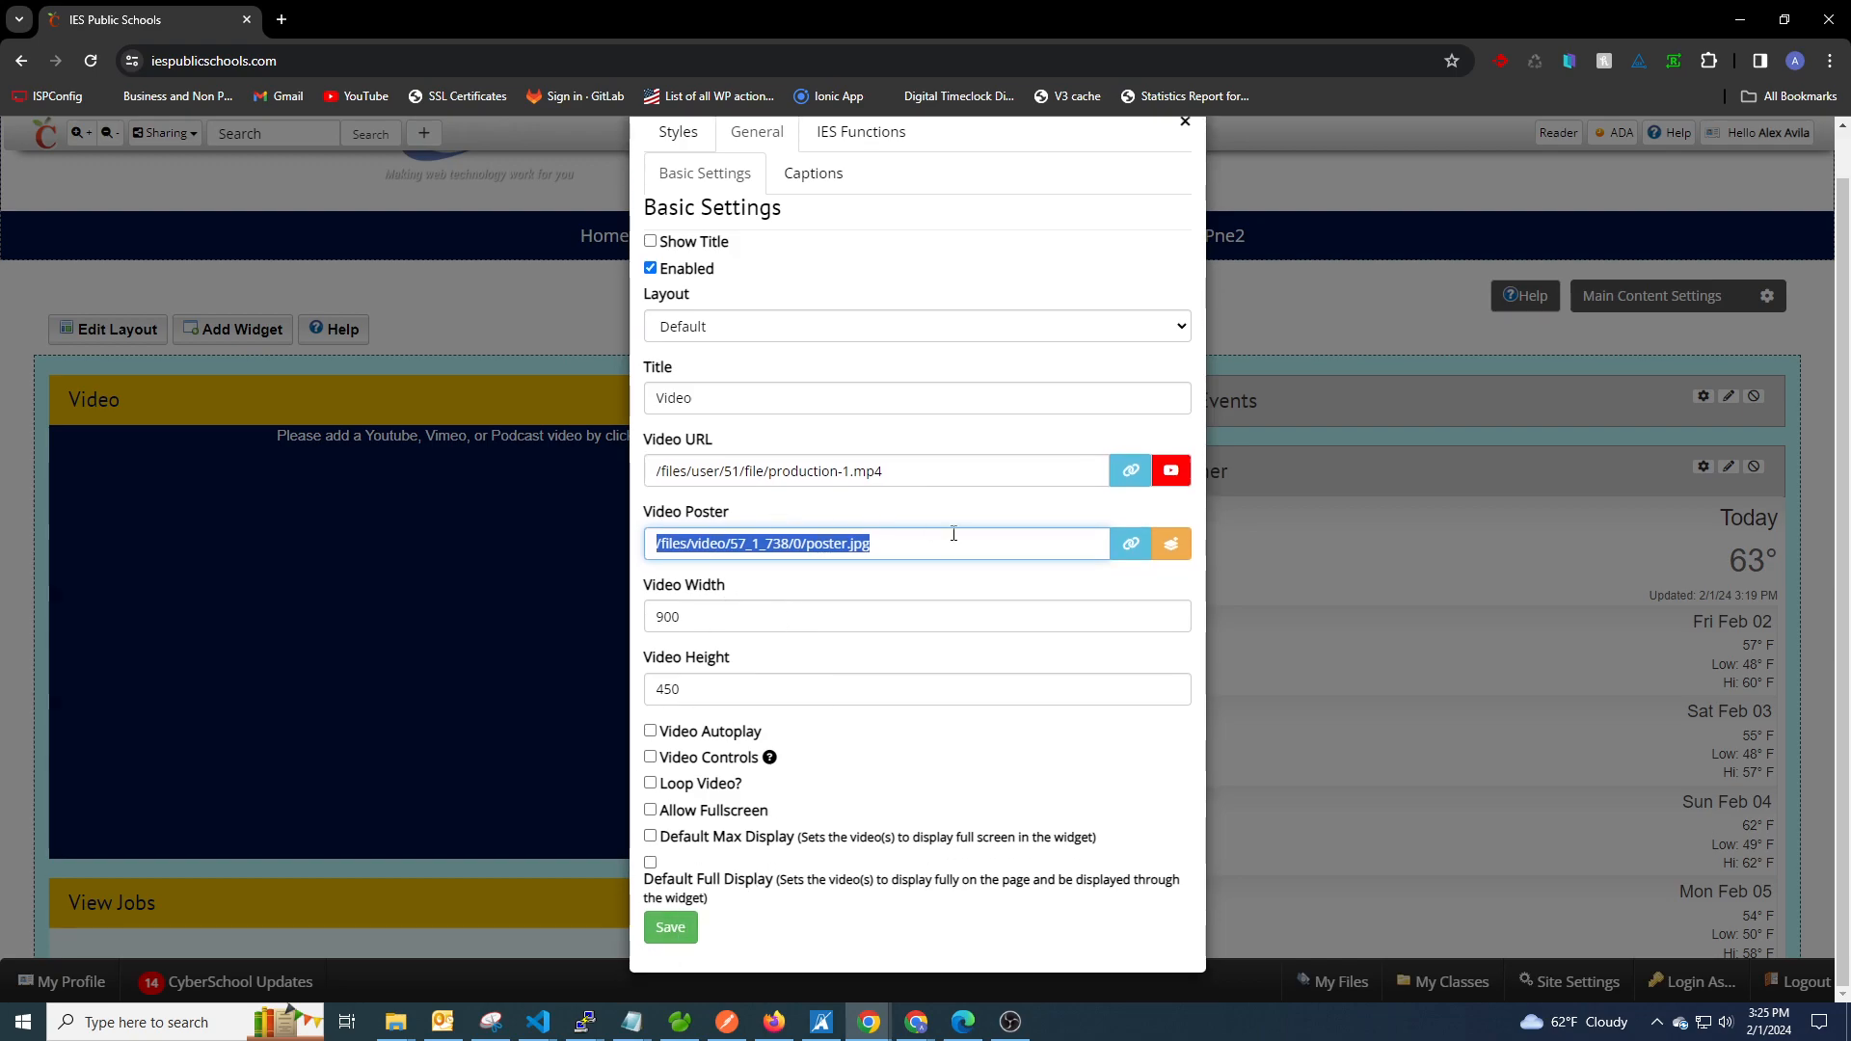
click(672, 928)
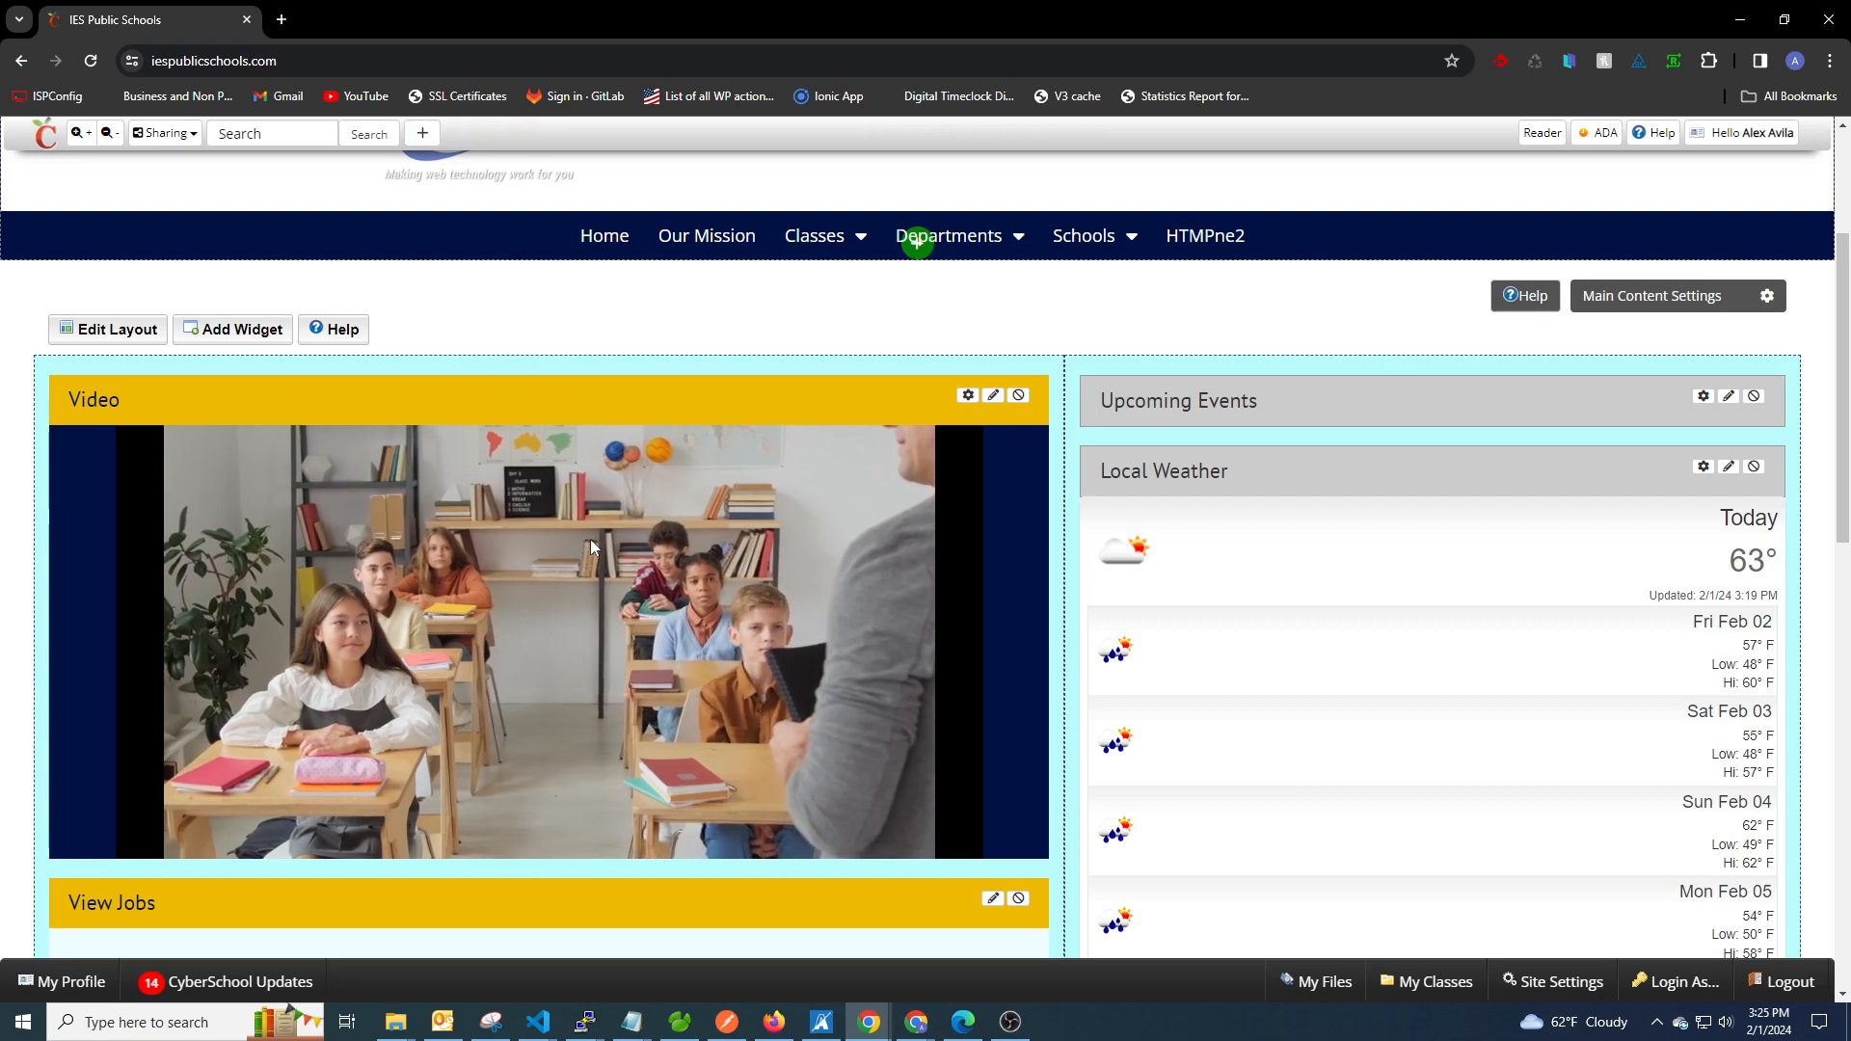
click(970, 396)
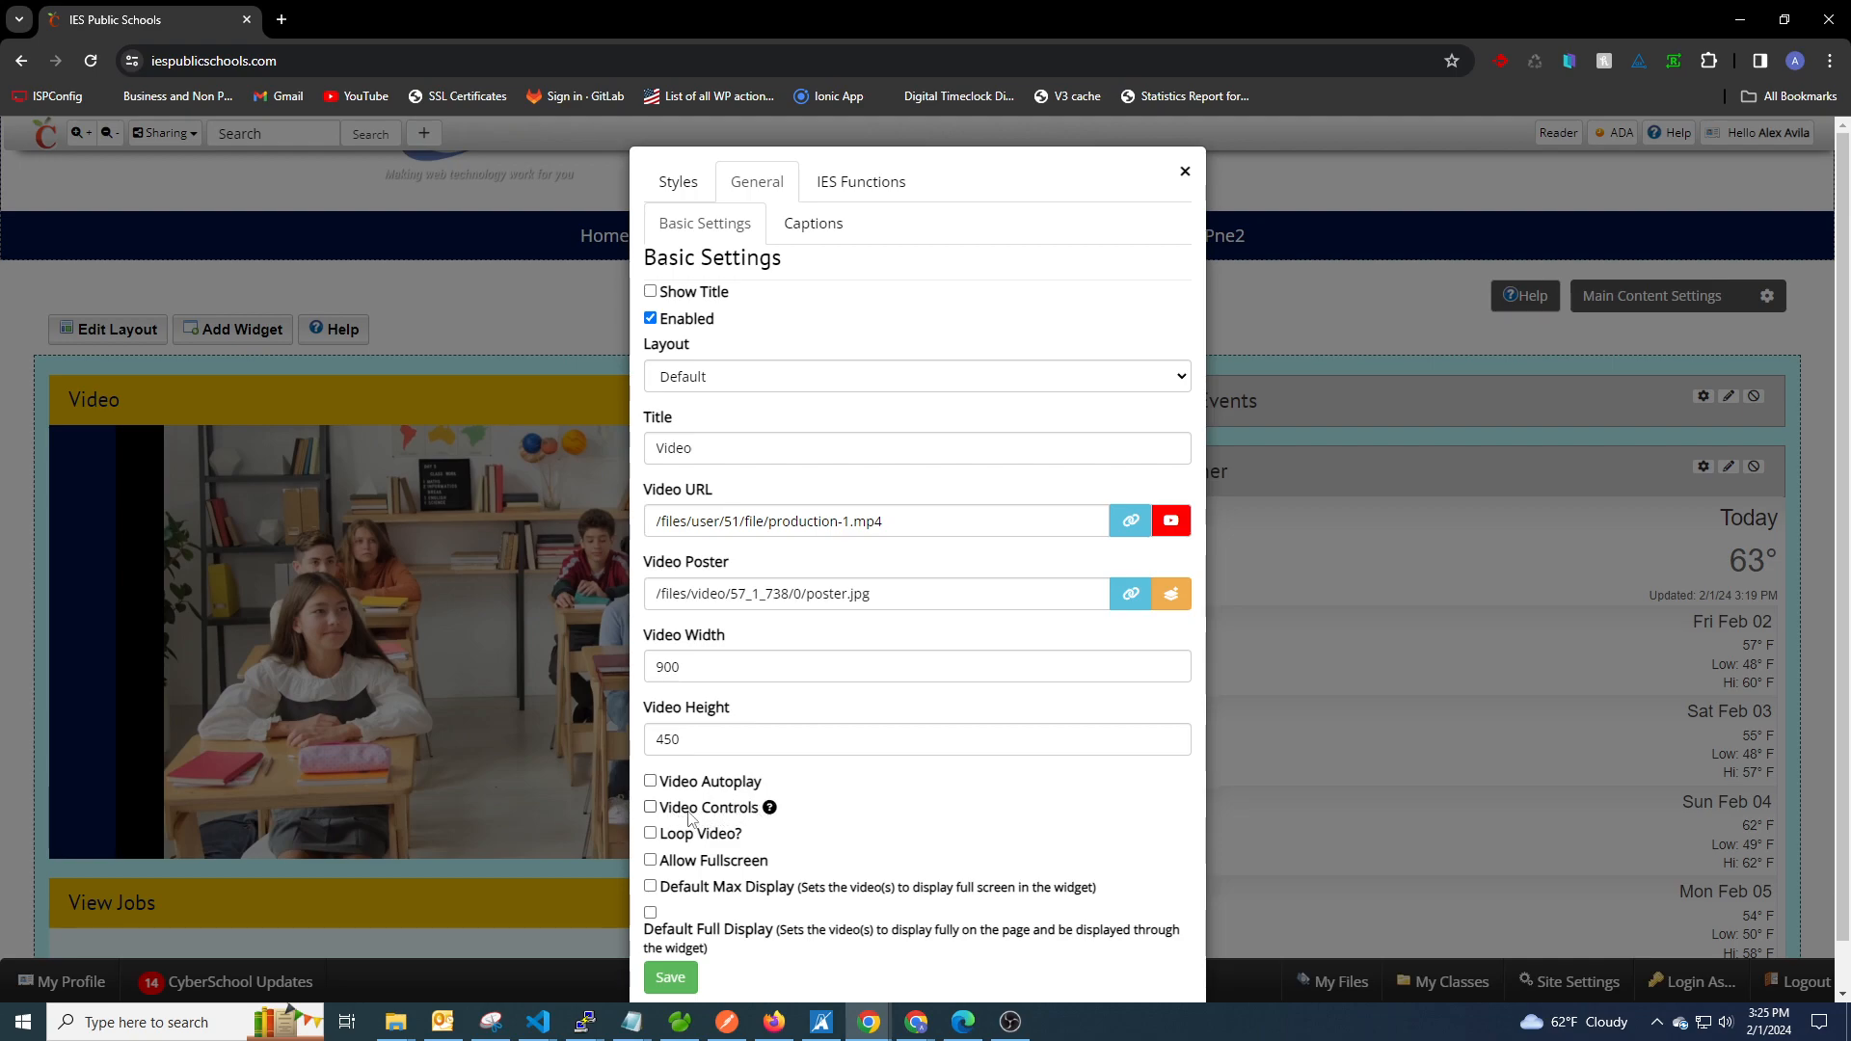
click(1186, 176)
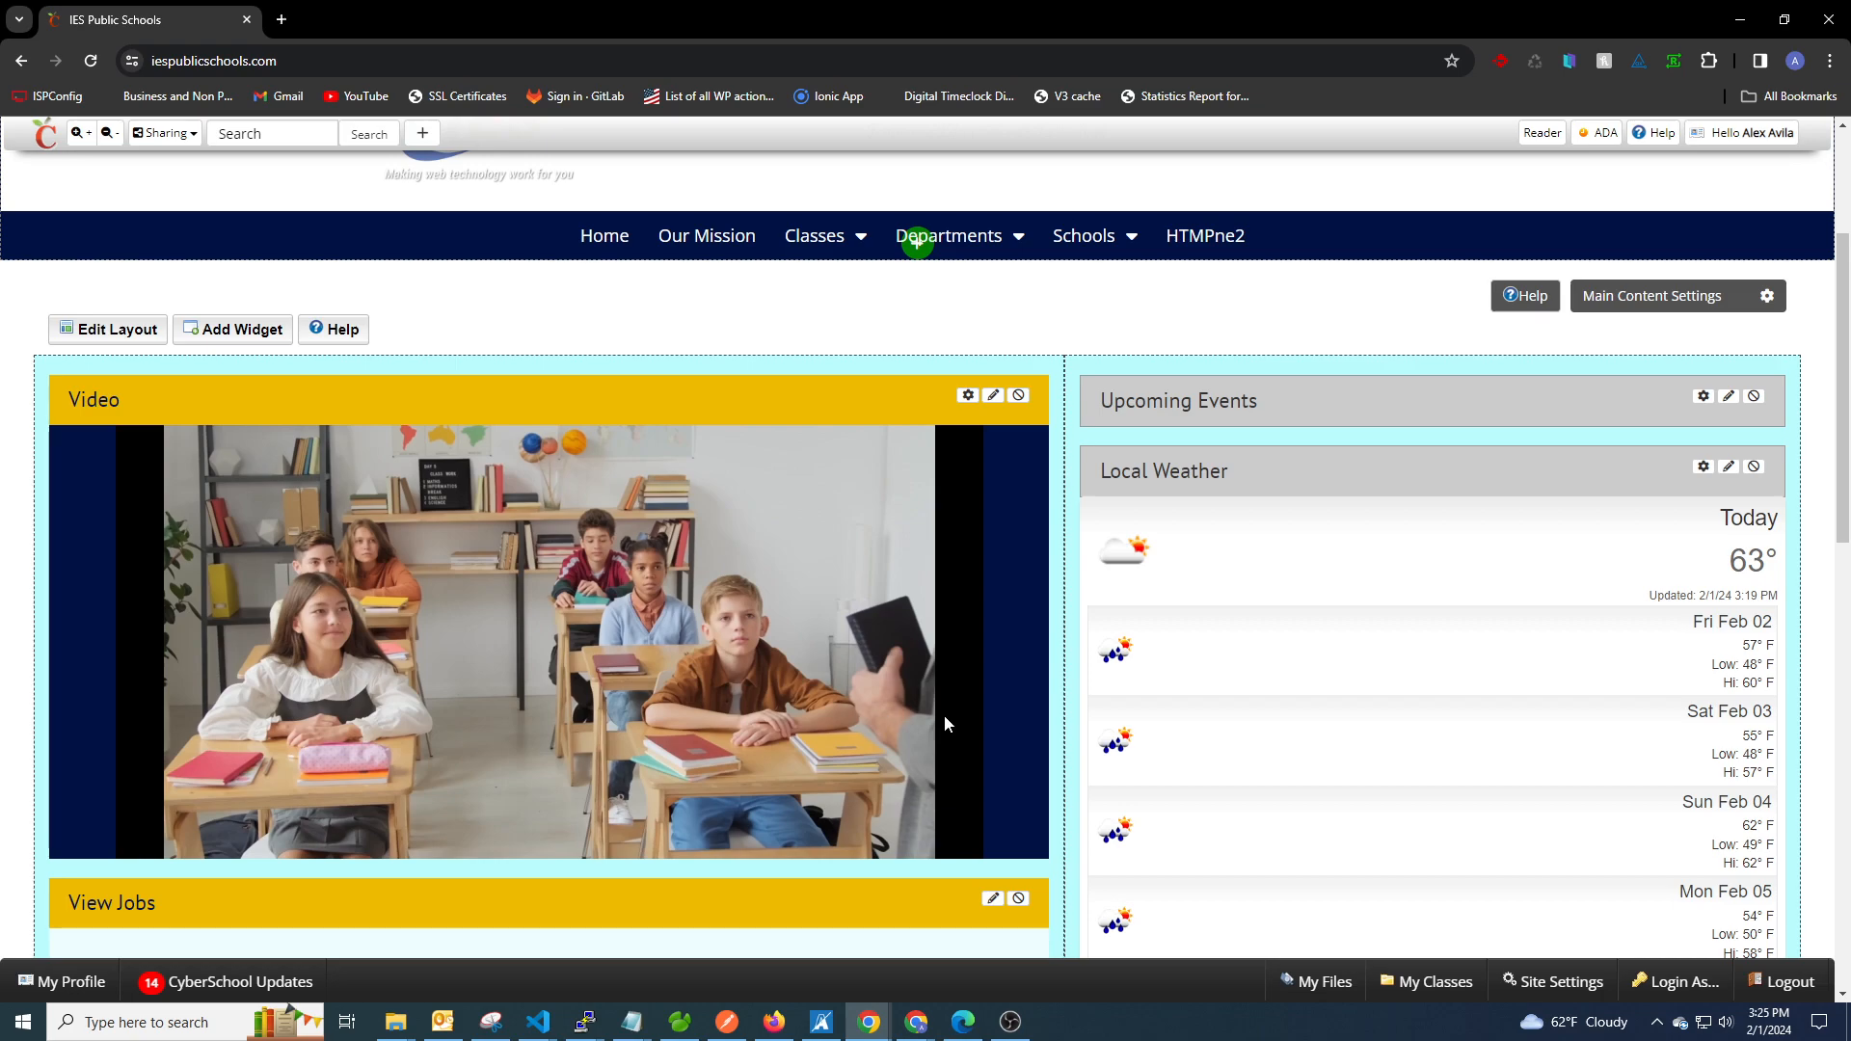
click(969, 397)
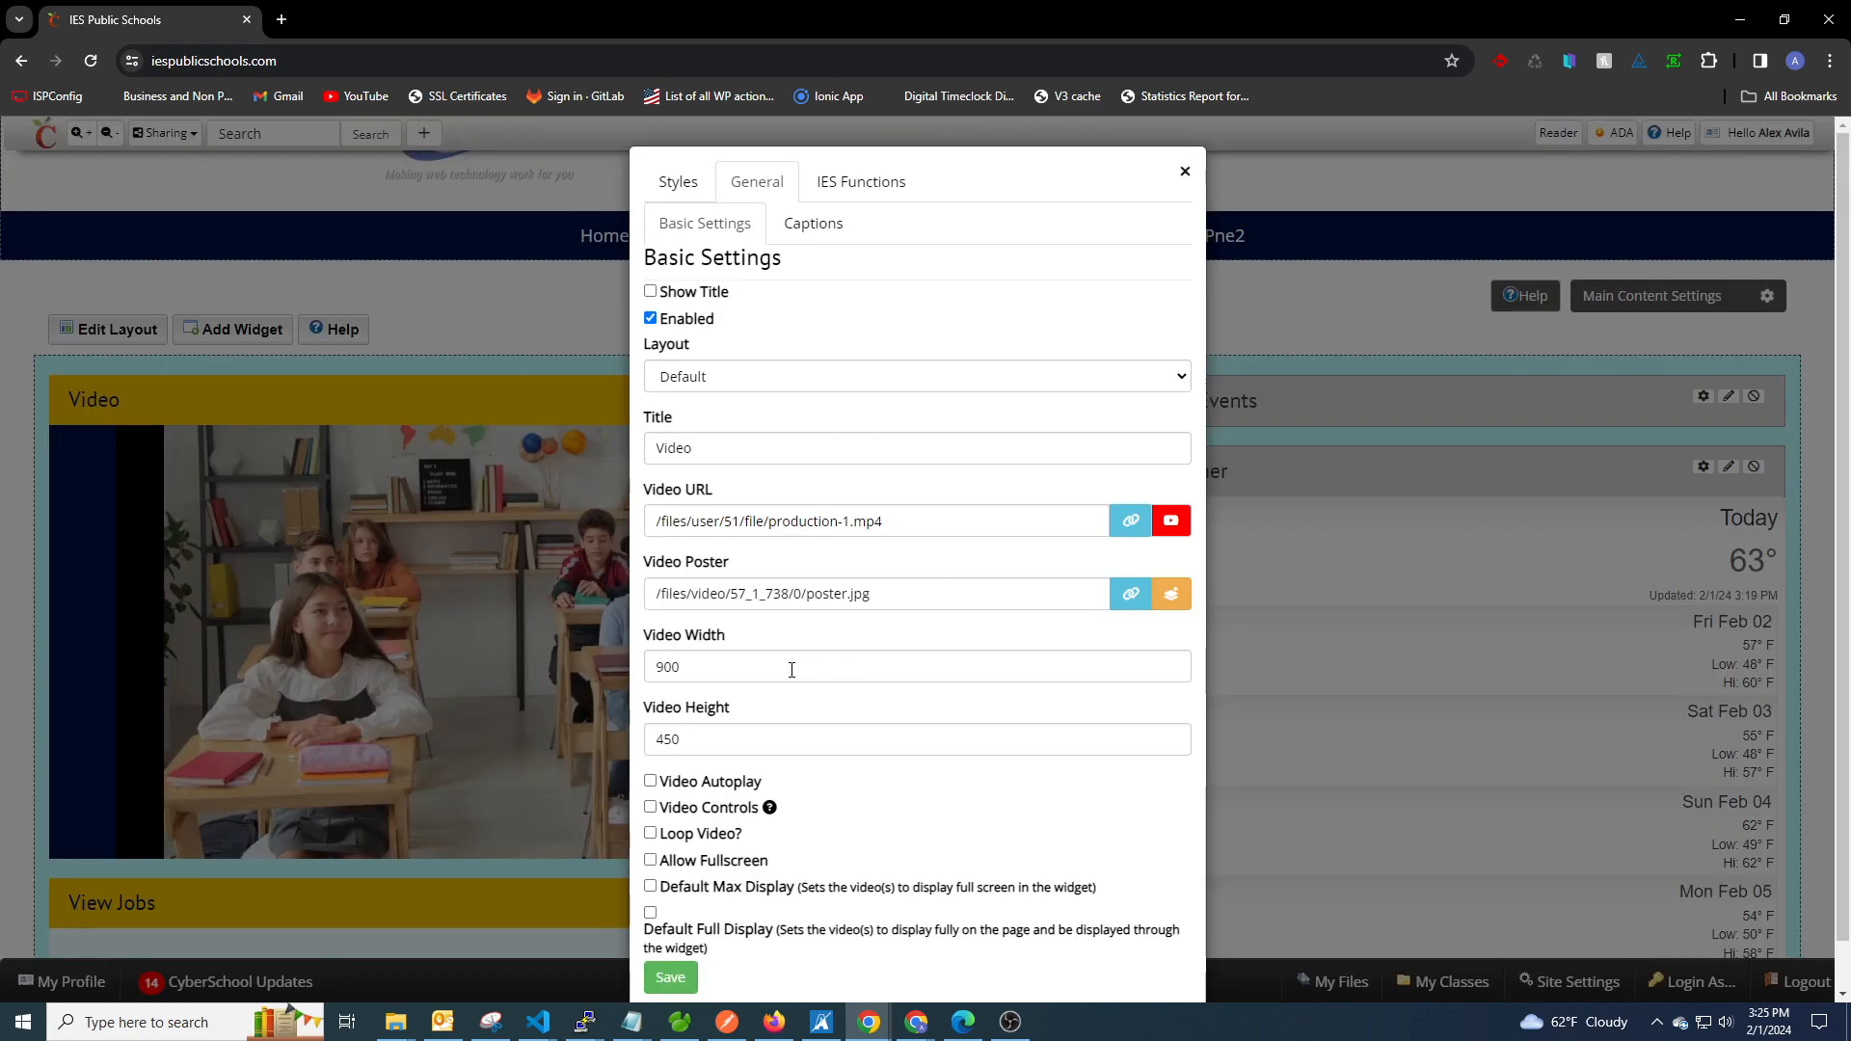
click(1185, 173)
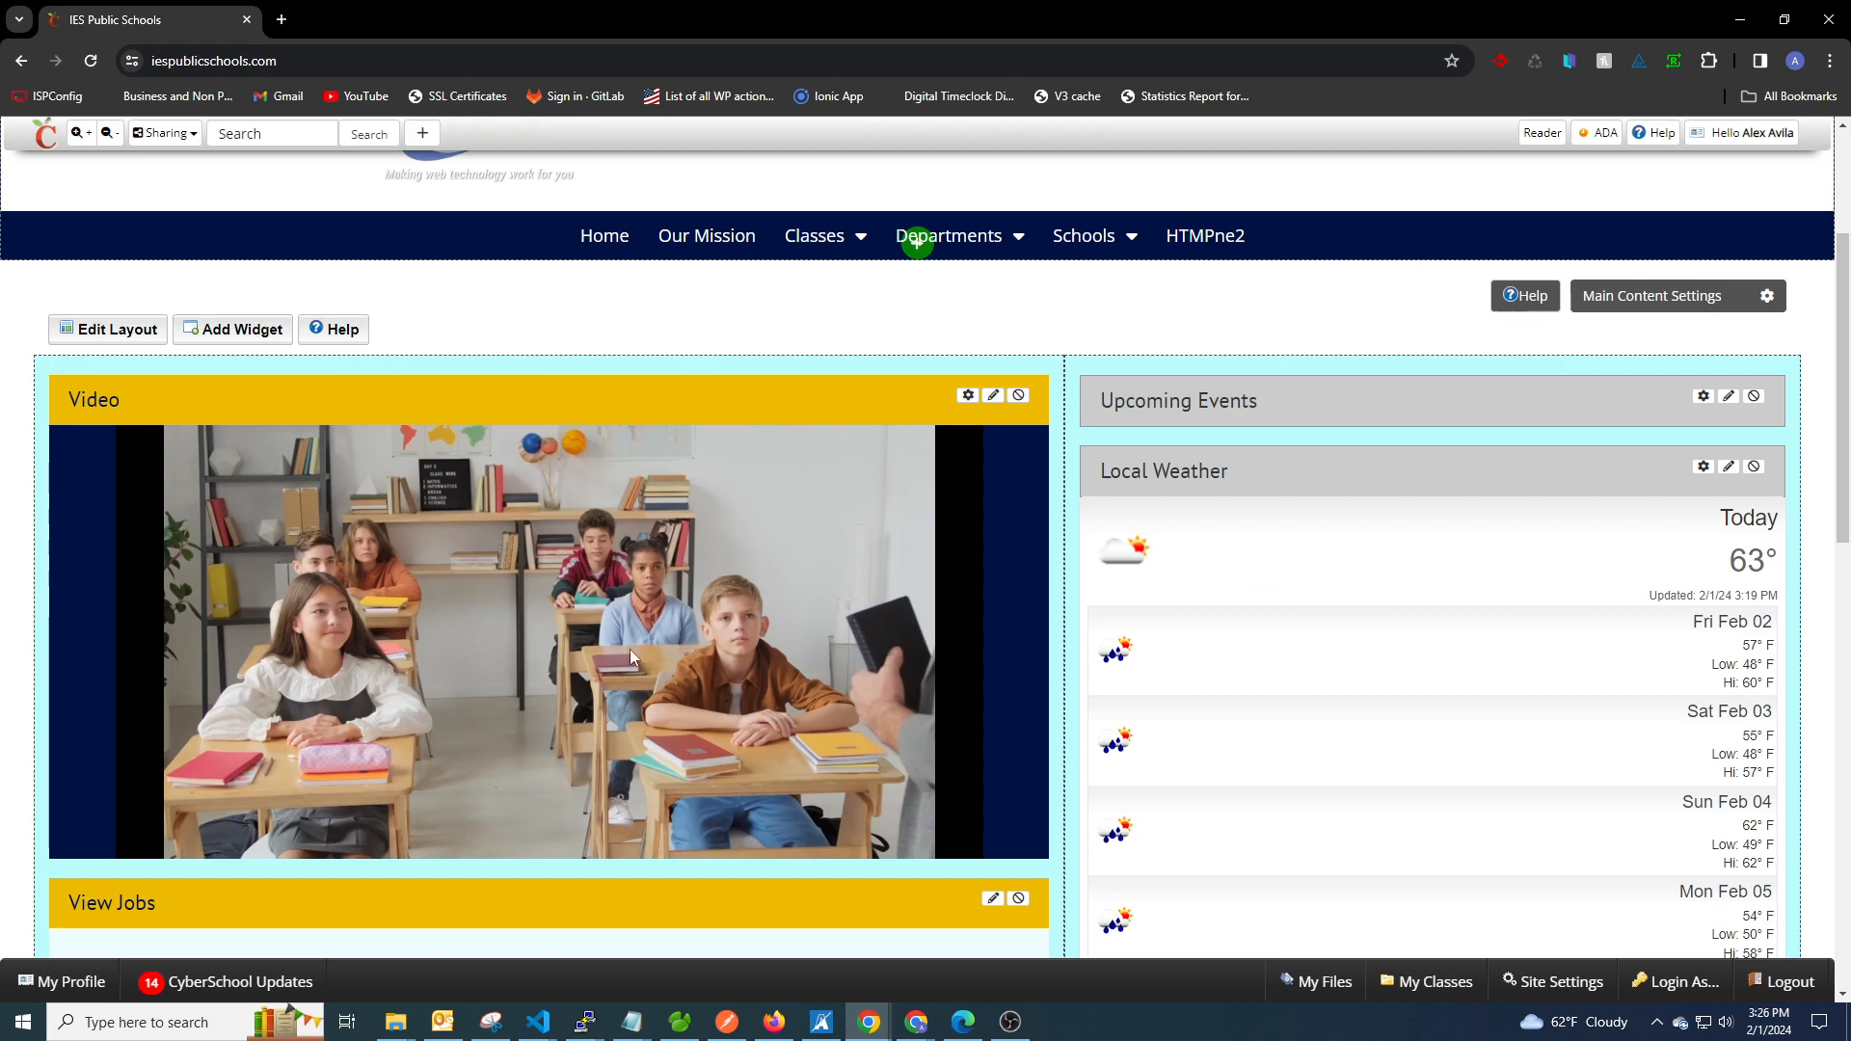
Set the video width to 600, enable Video Controls, Loop Video and Allow Fullscreen, and check the player's extra options.
click(968, 398)
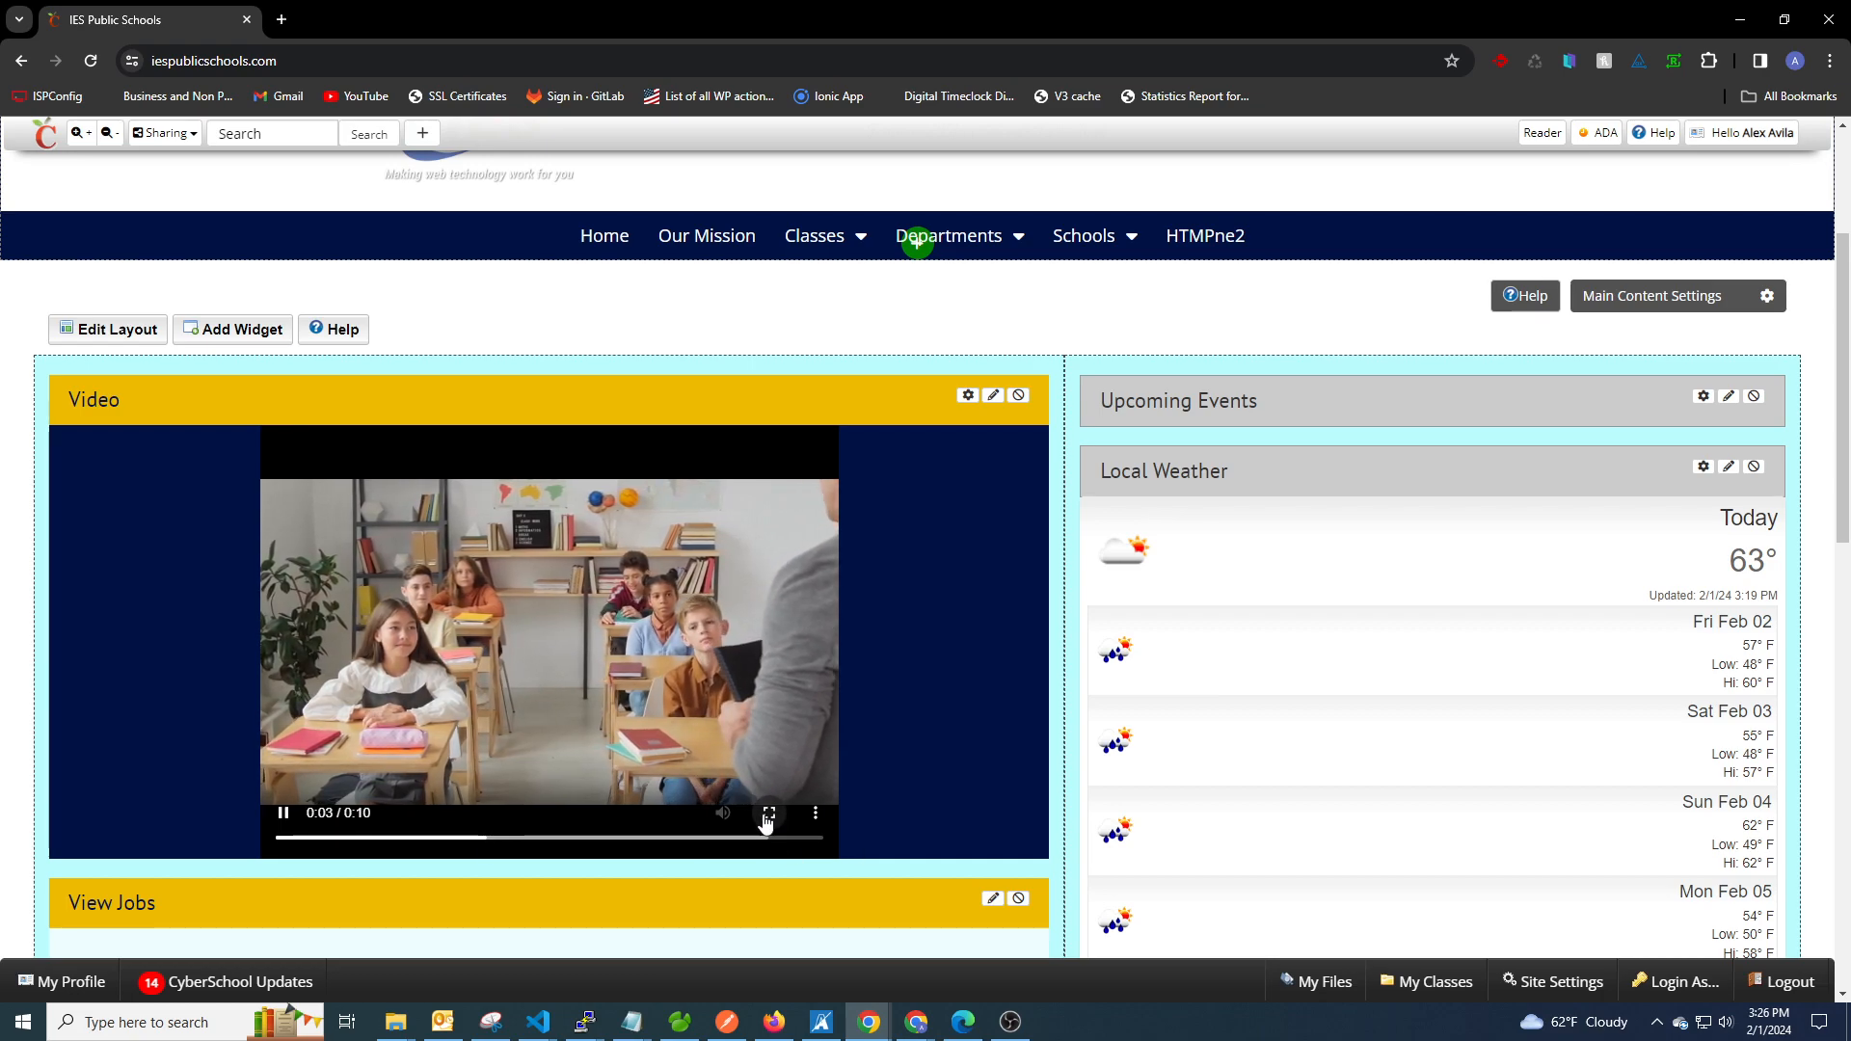
click(818, 816)
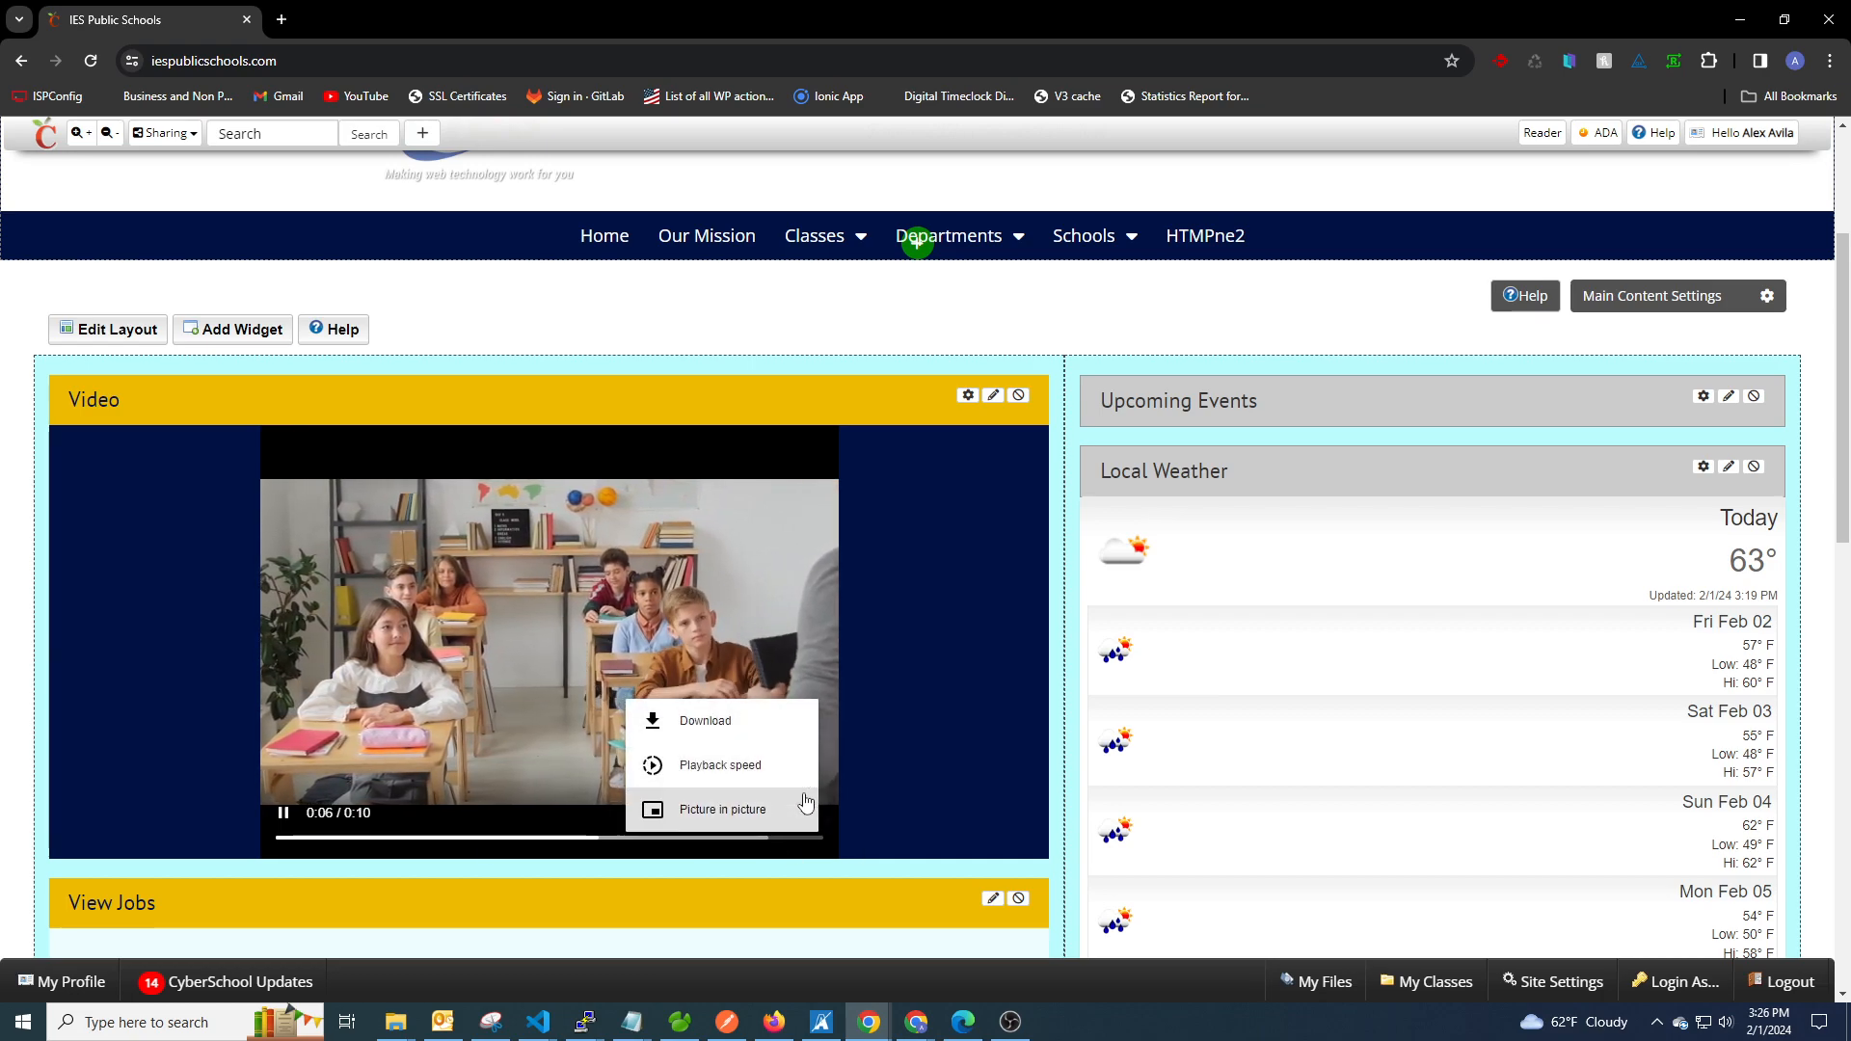
click(976, 646)
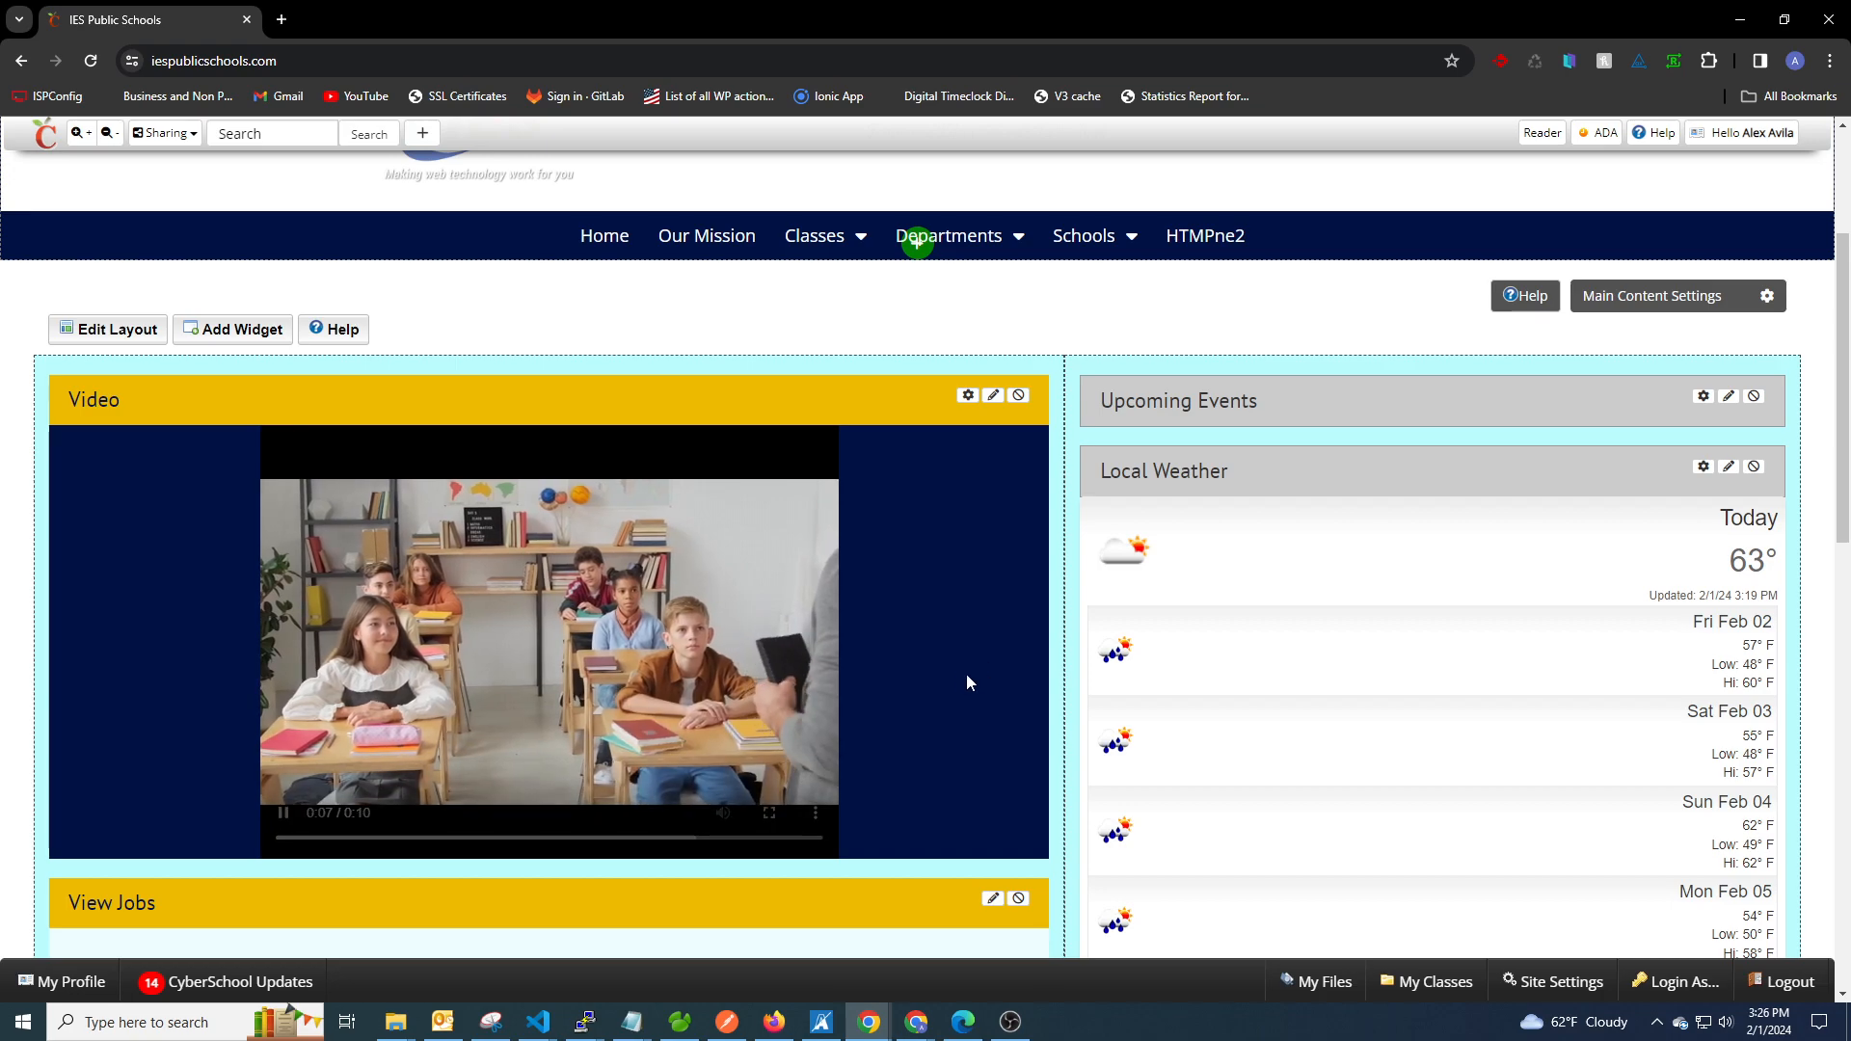
Enable Default Max Display in the Video widget's basic settings, save, and inspect the video on the page.
click(967, 396)
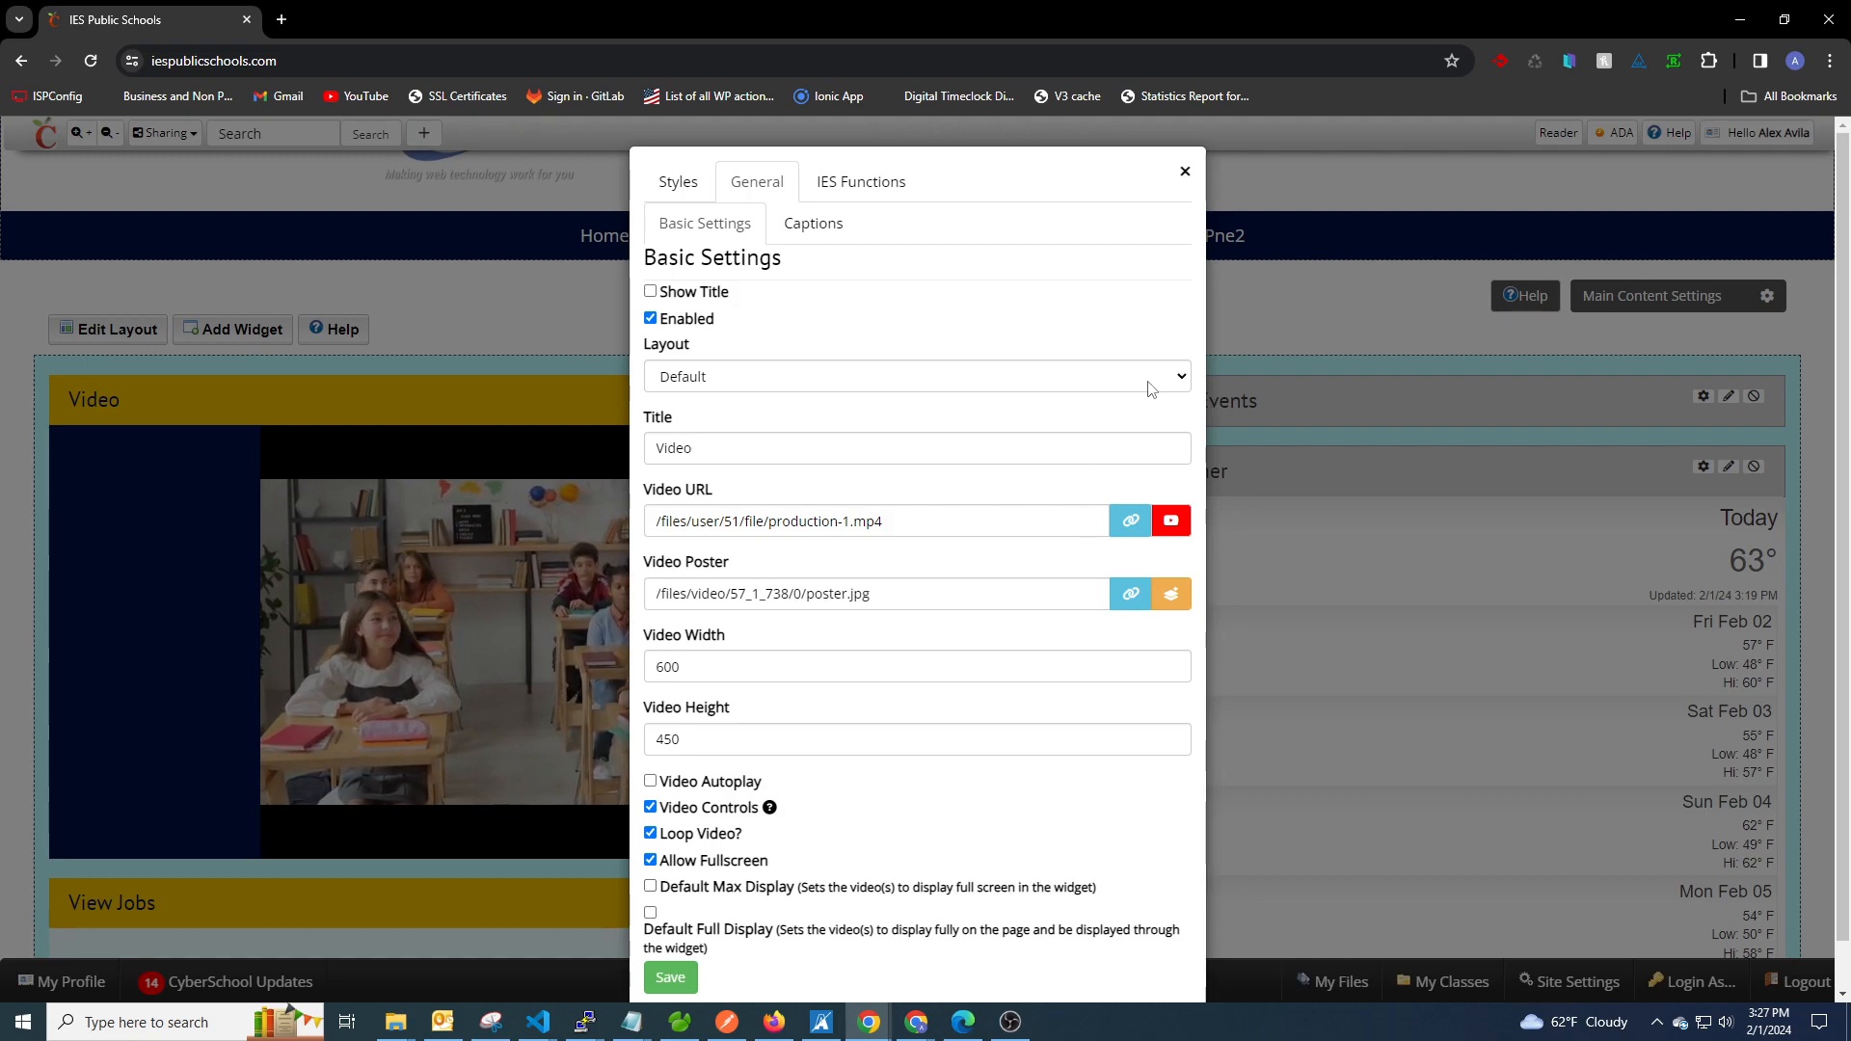
click(1184, 172)
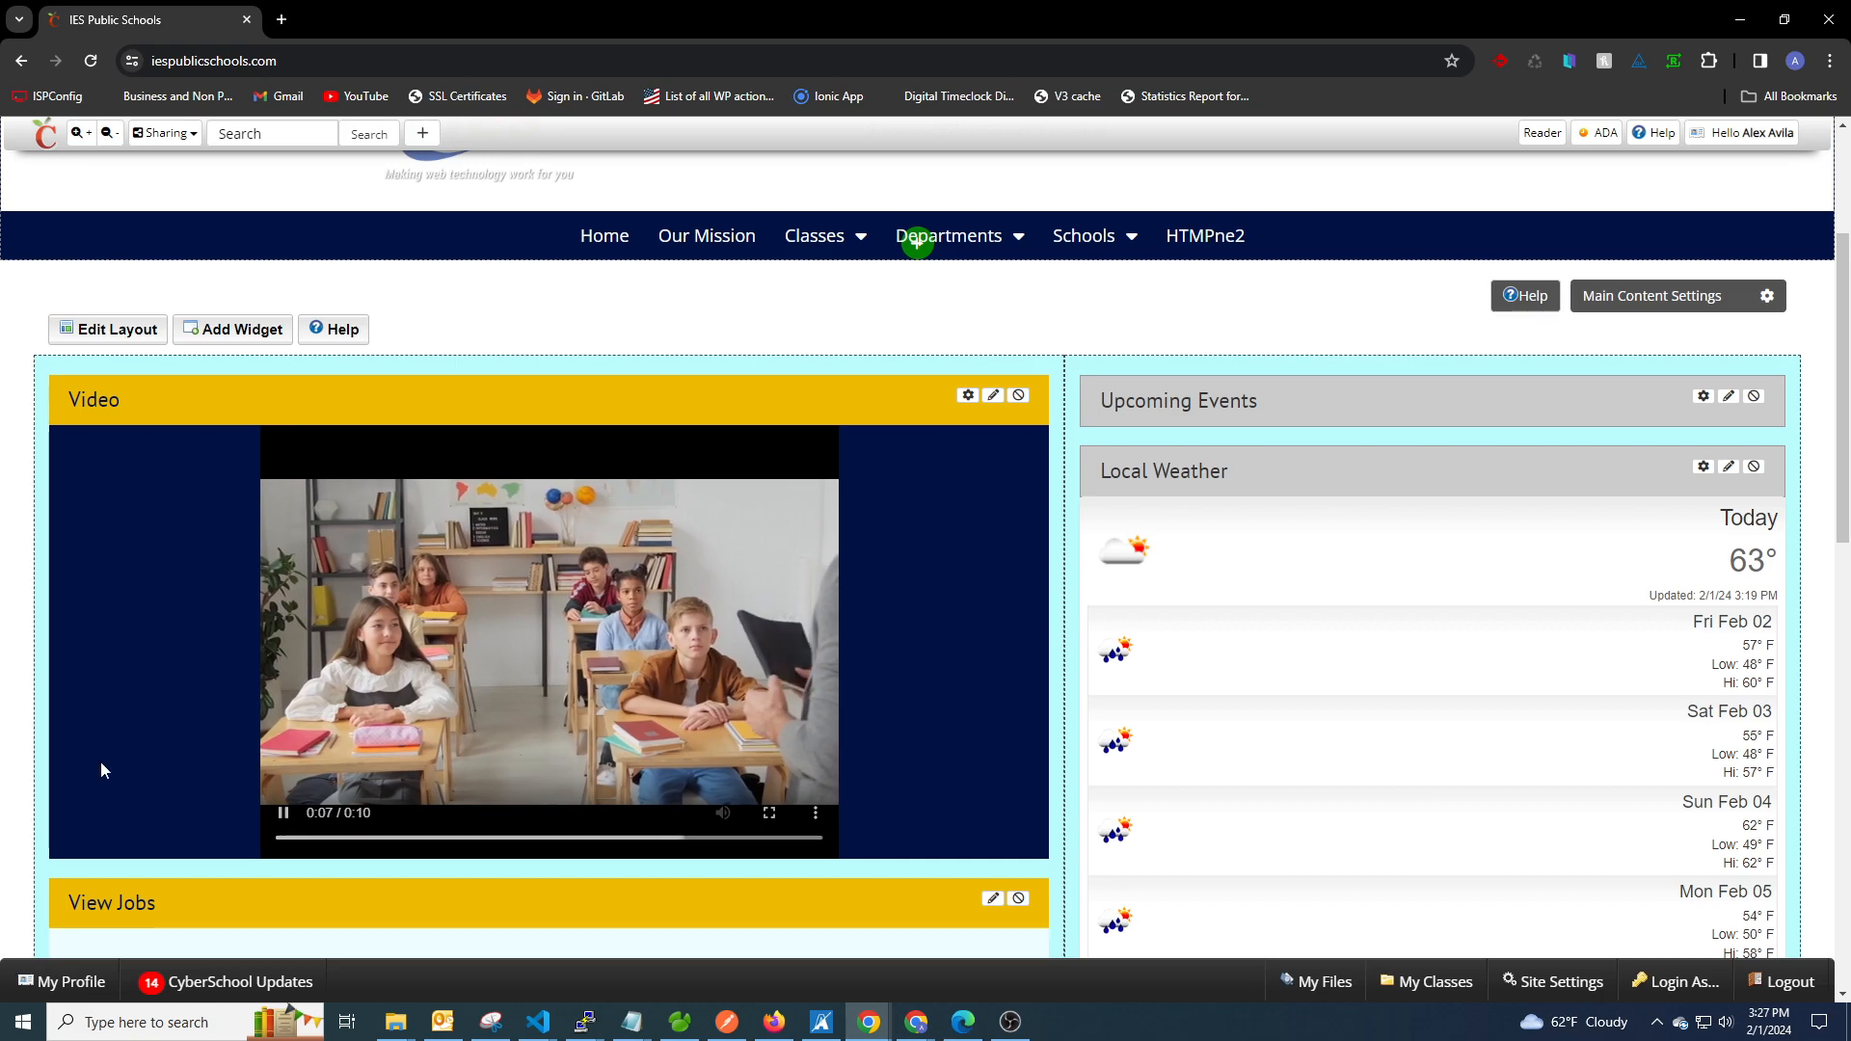
click(968, 395)
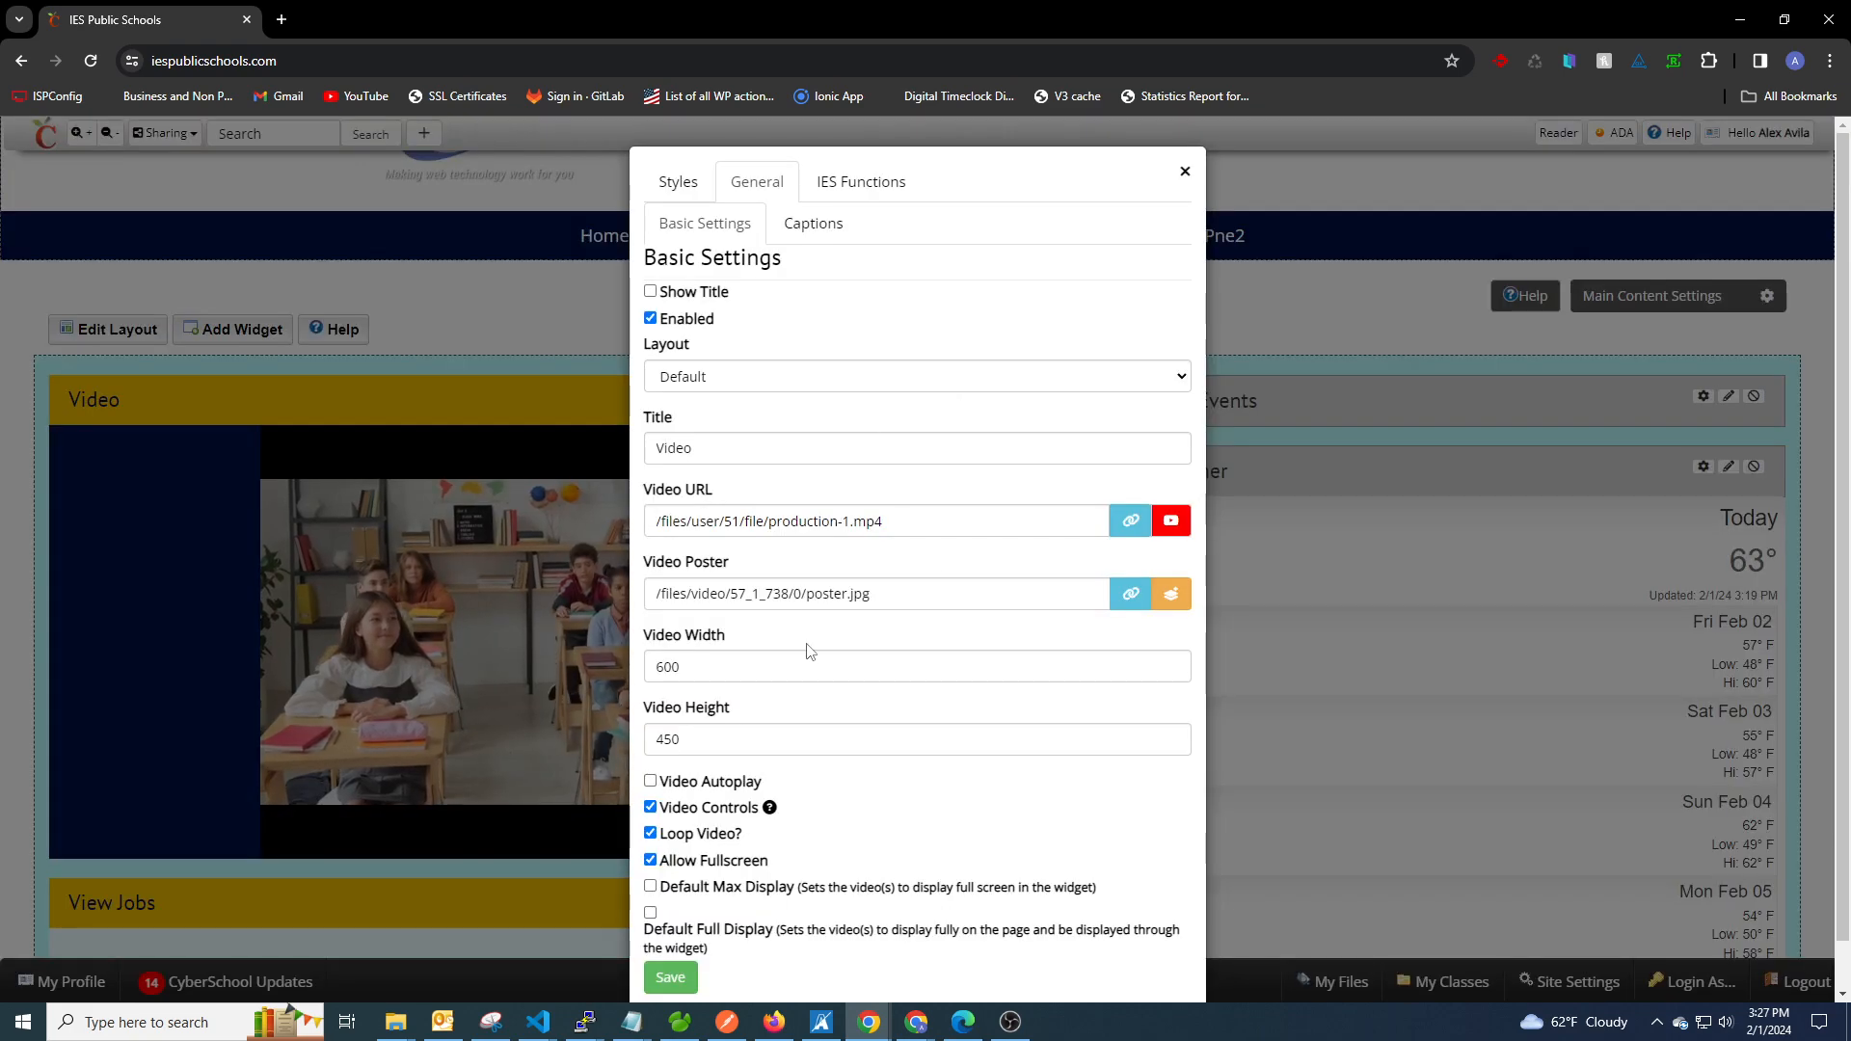
click(650, 885)
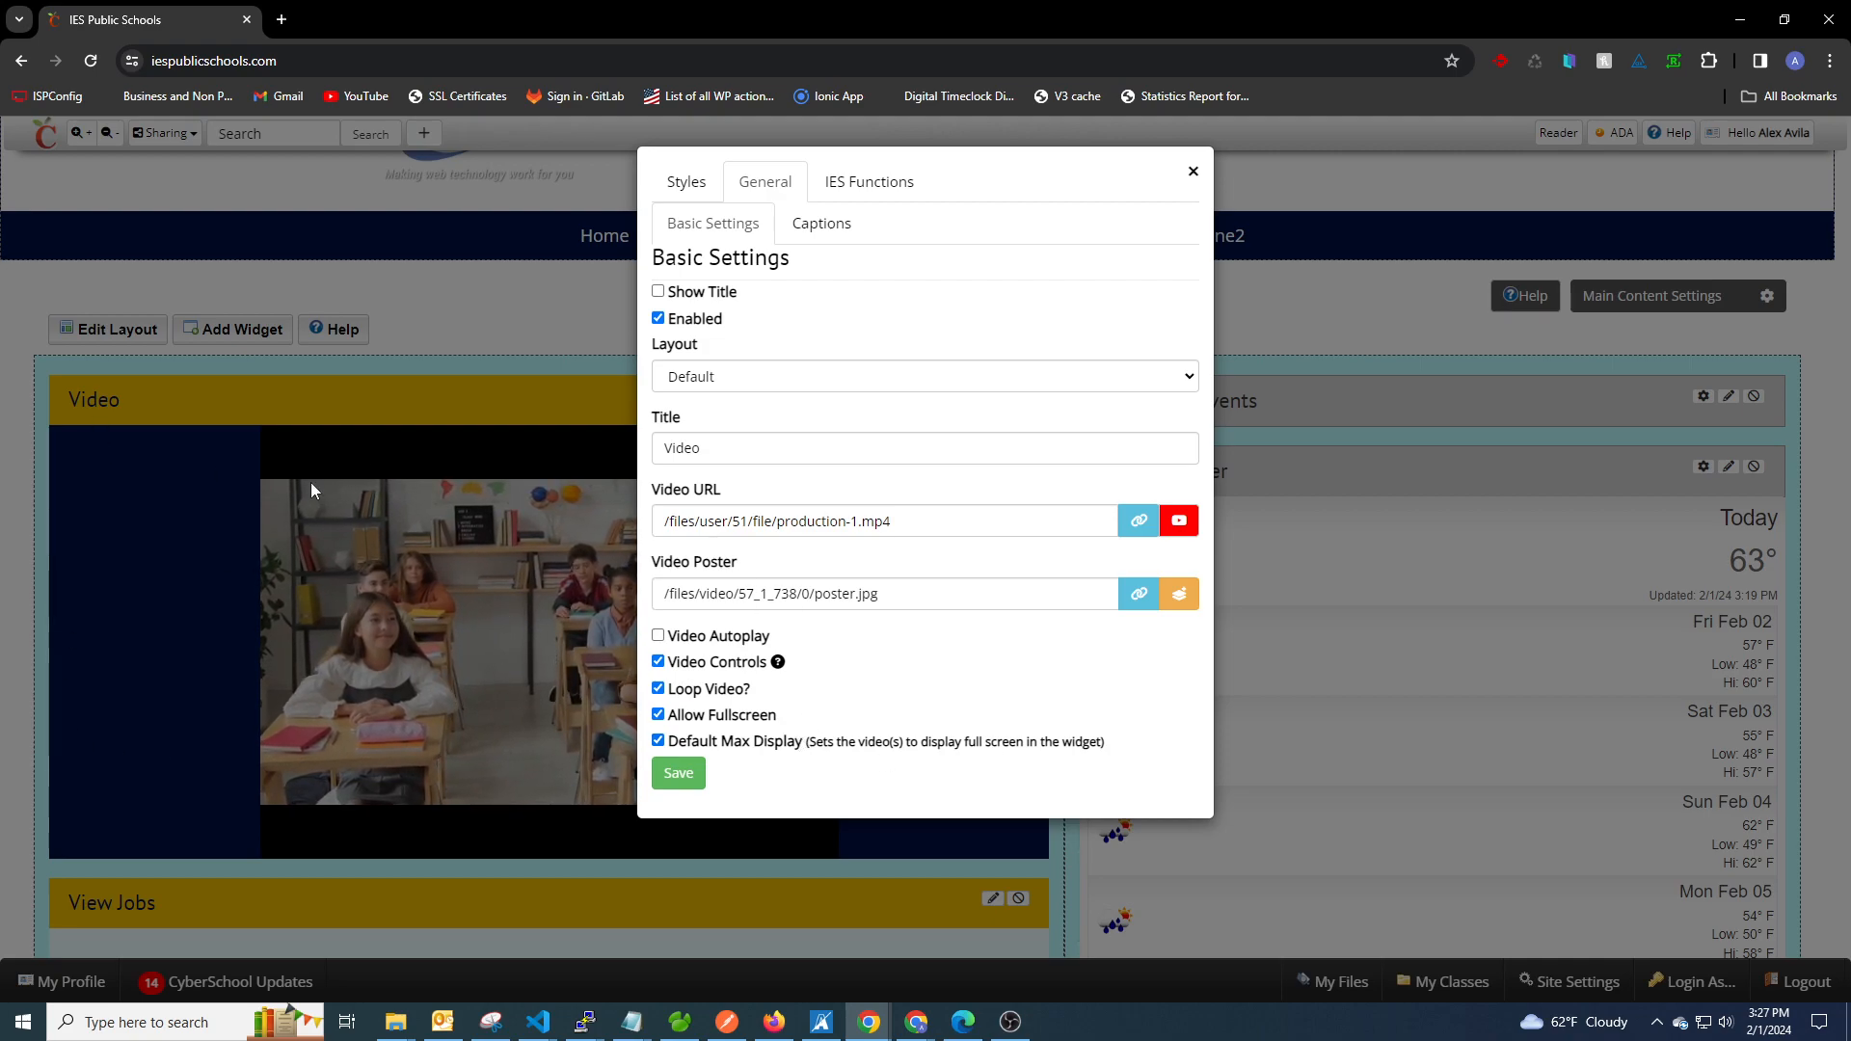
click(678, 773)
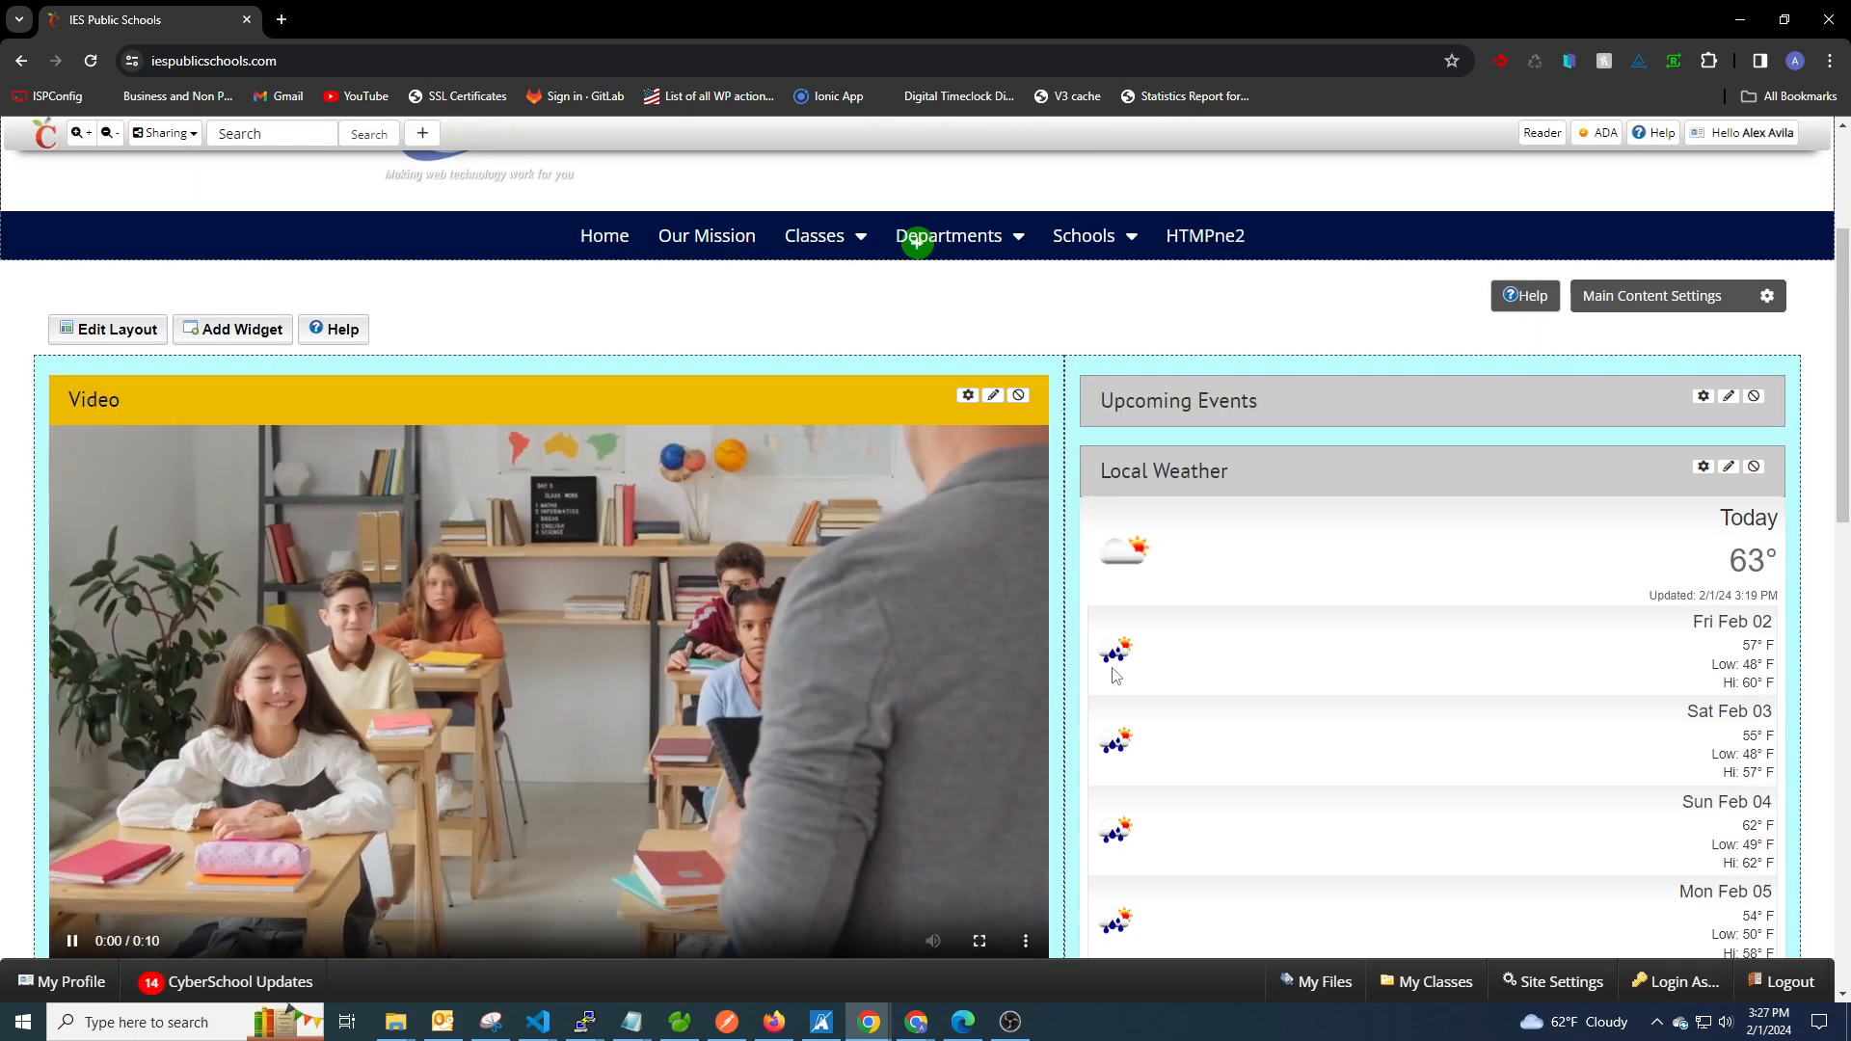
scroll(1156, 574, down, 2)
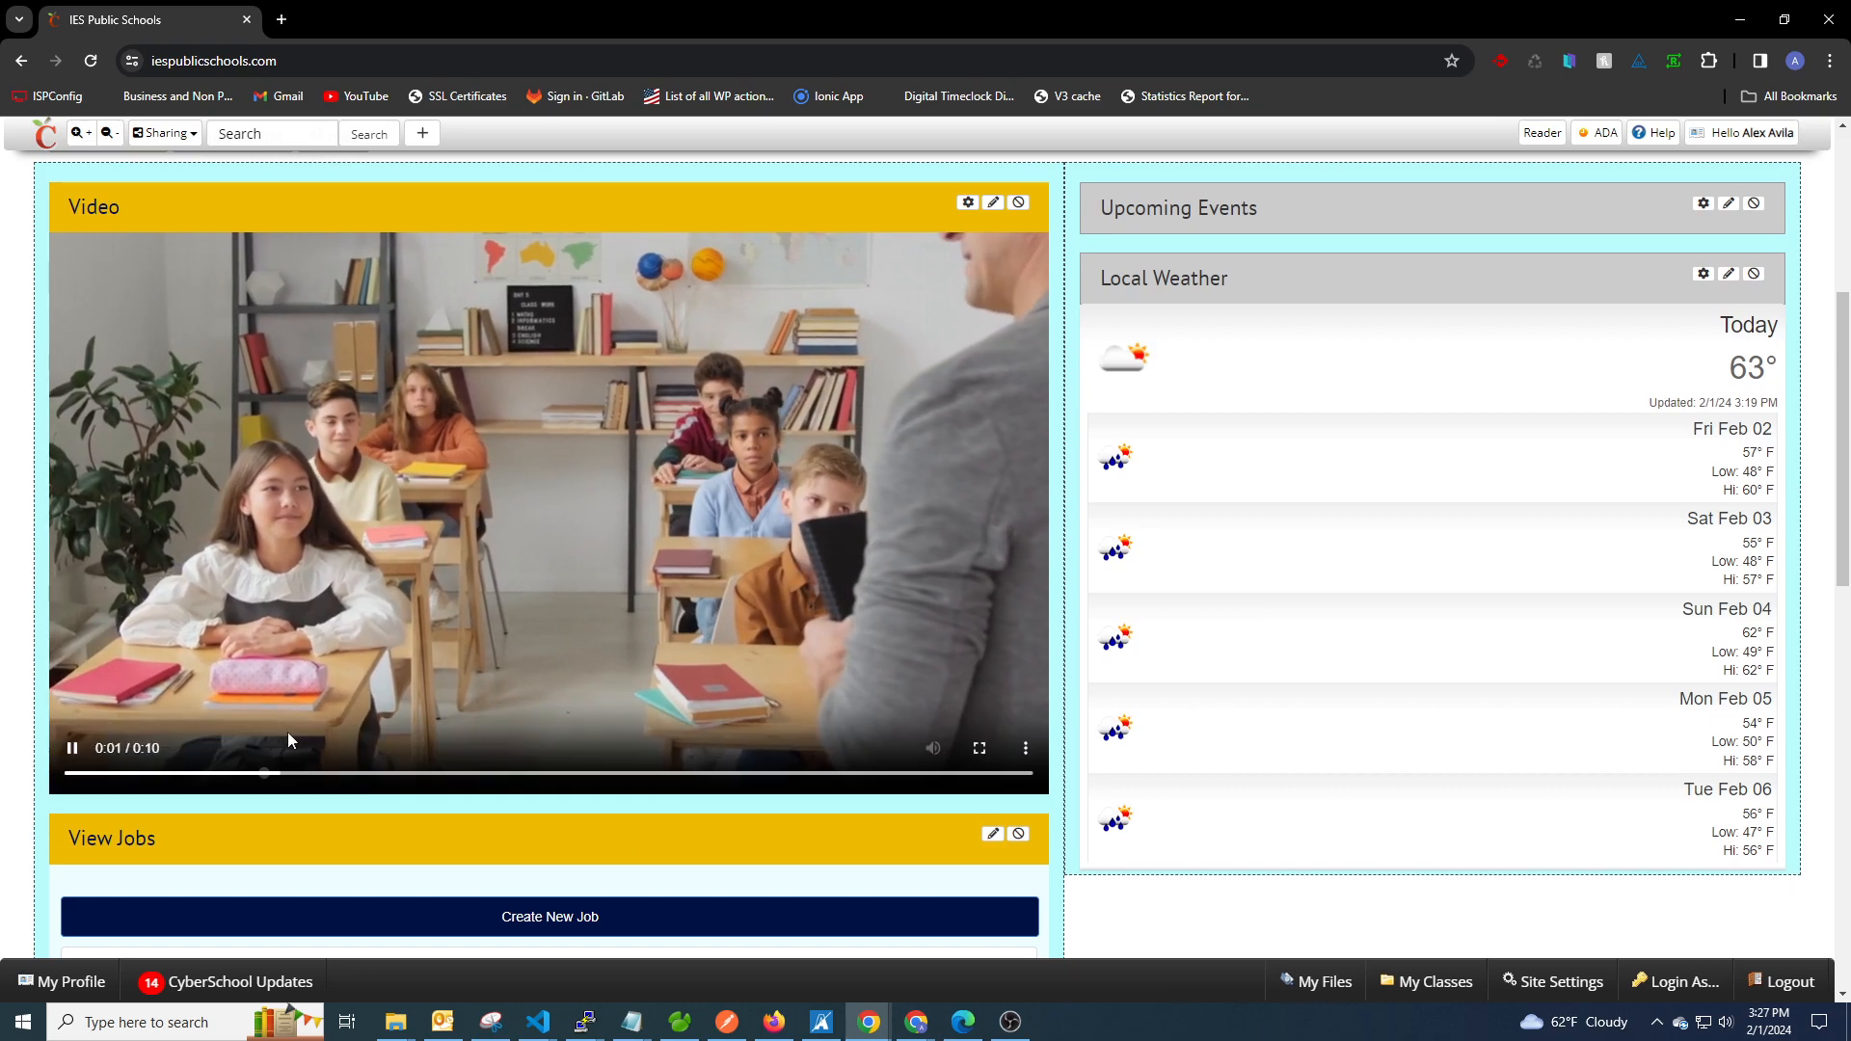
scroll(1068, 694, up, 2)
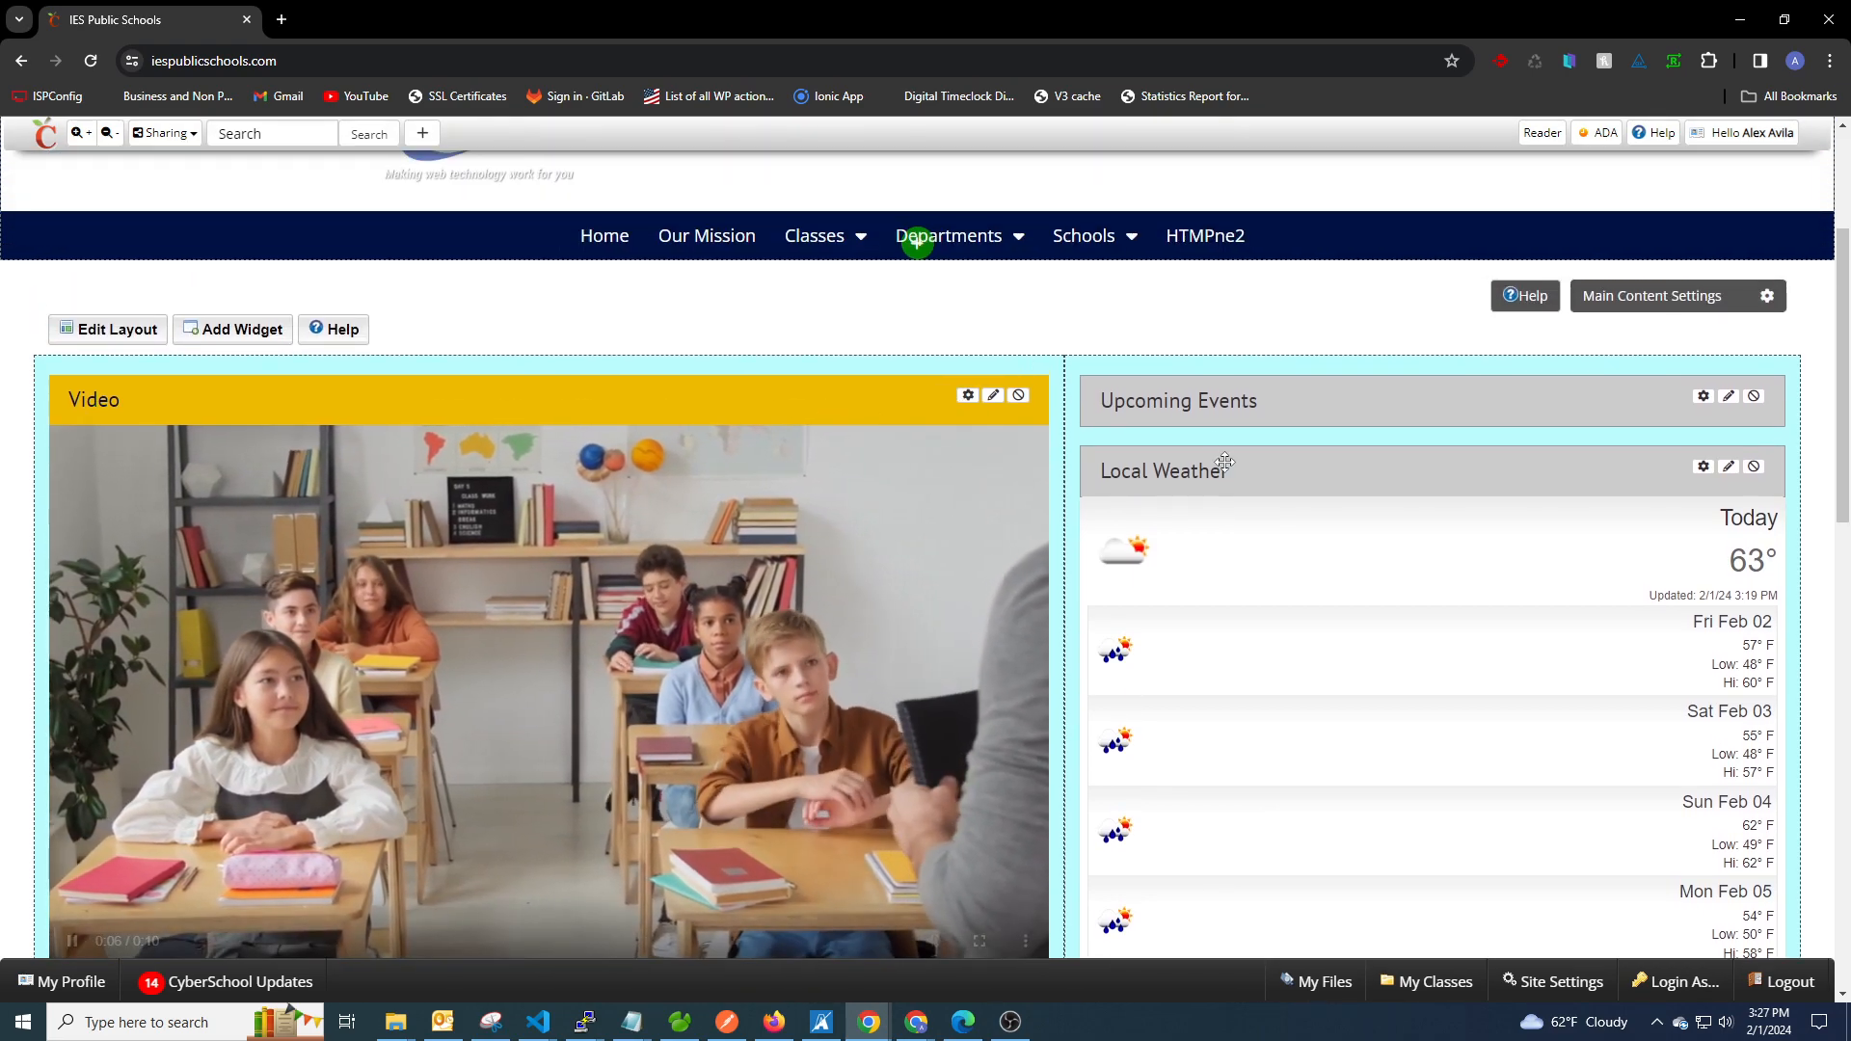
Review the available split layouts for the page and close the layout editor without saving.
scroll(1196, 491, down, 1)
scroll(1195, 492, up, 1)
click(119, 425)
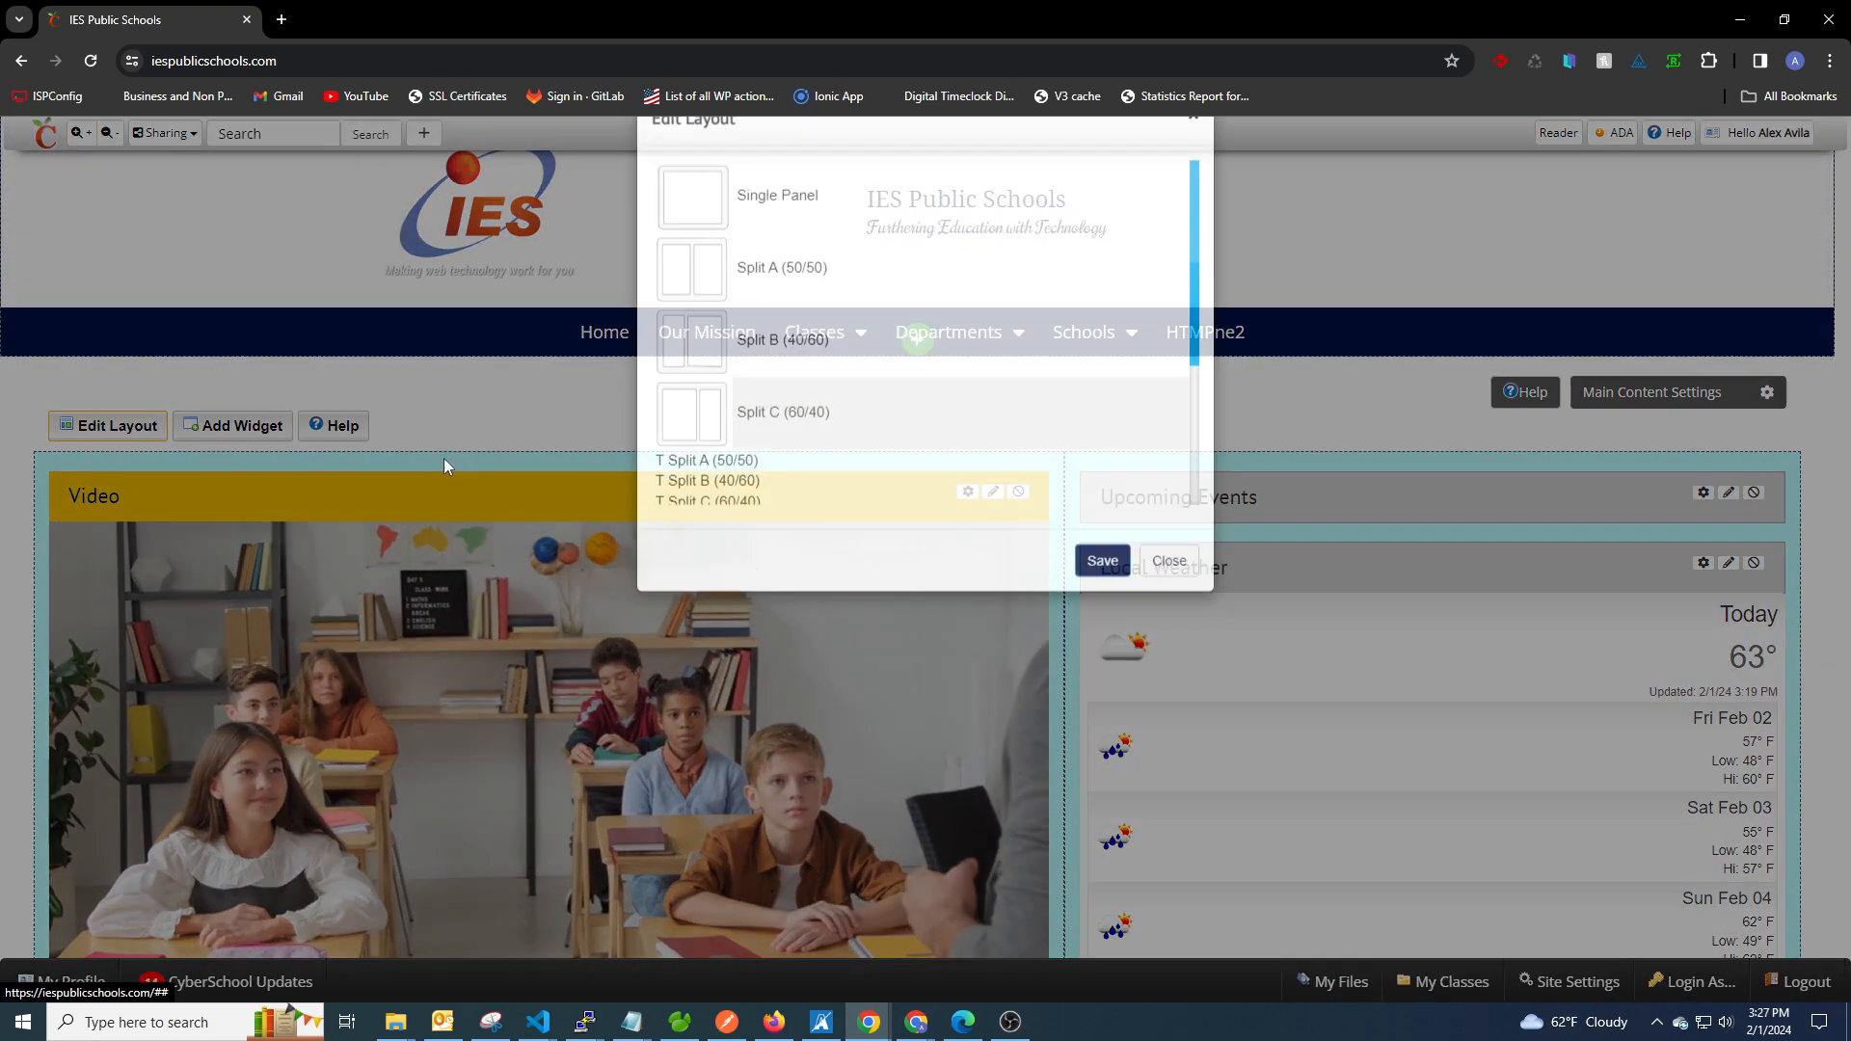
scroll(964, 414, down, 2)
scroll(838, 414, up, 1)
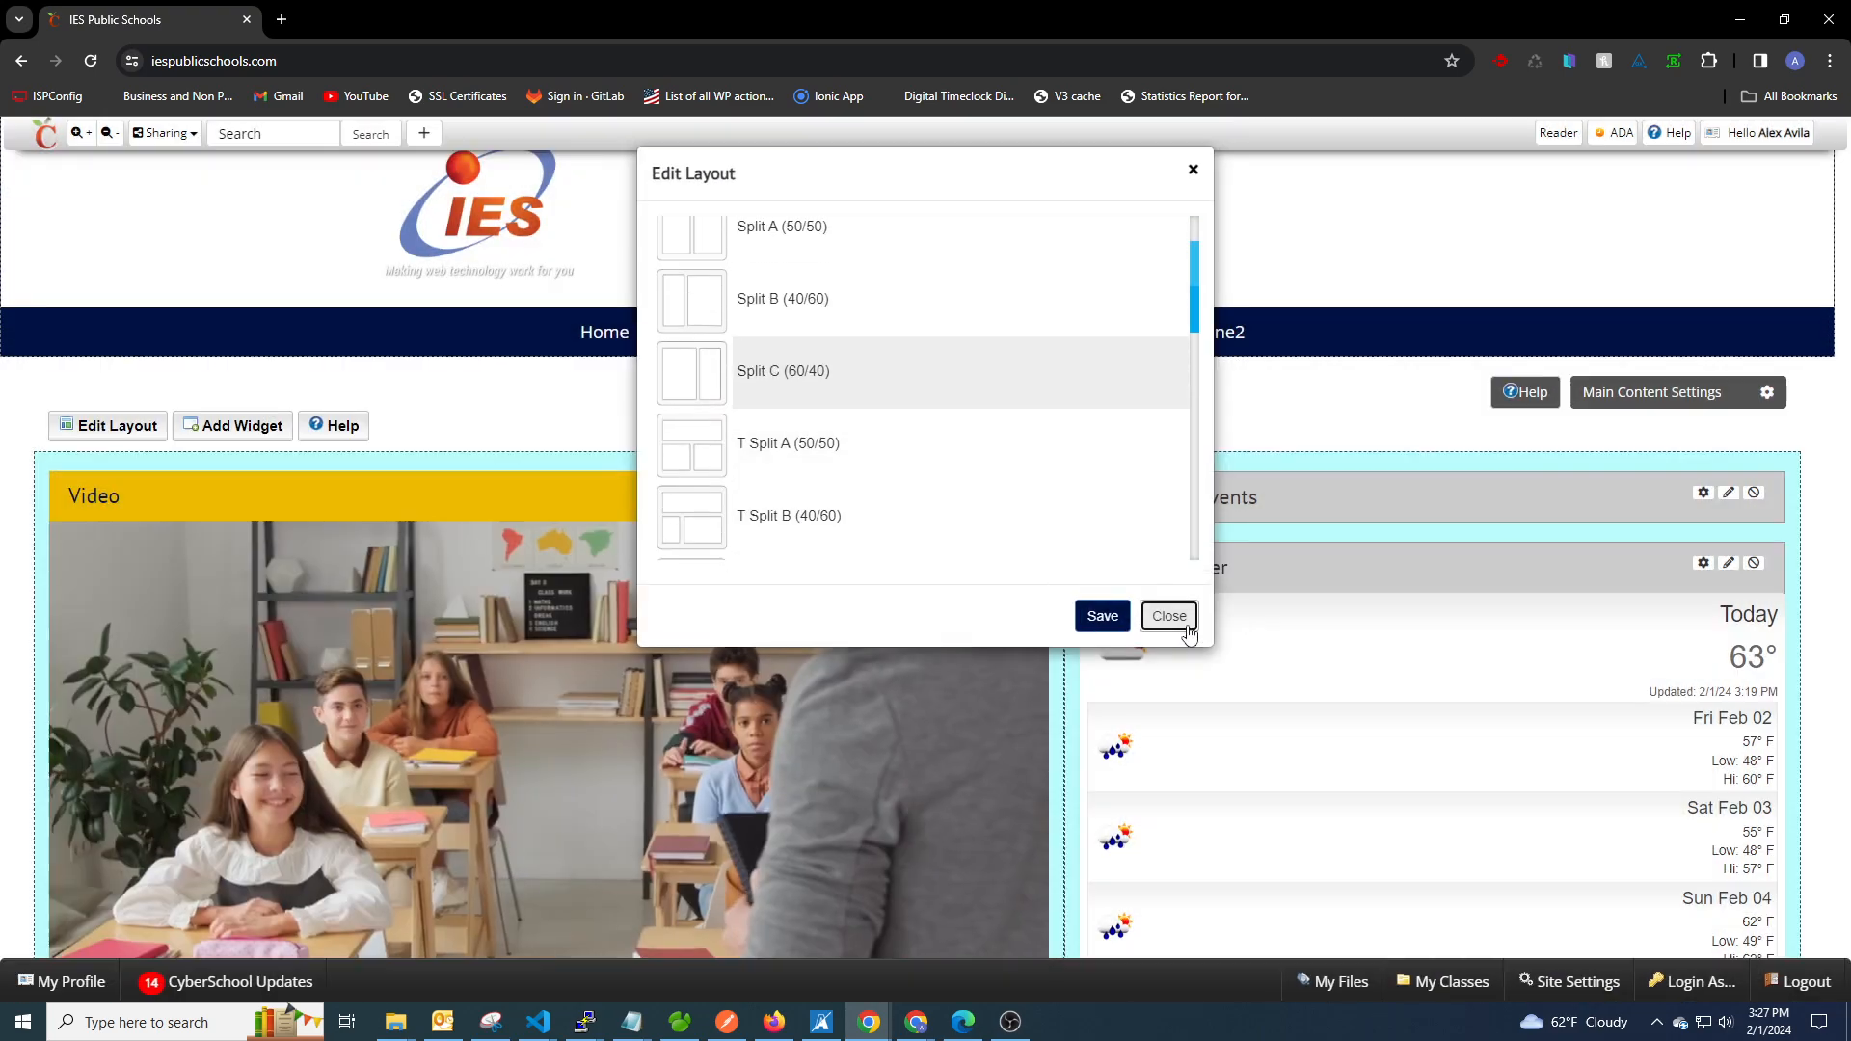
click(1186, 624)
drag(678, 501, 1054, 409)
scroll(1089, 617, down, 1)
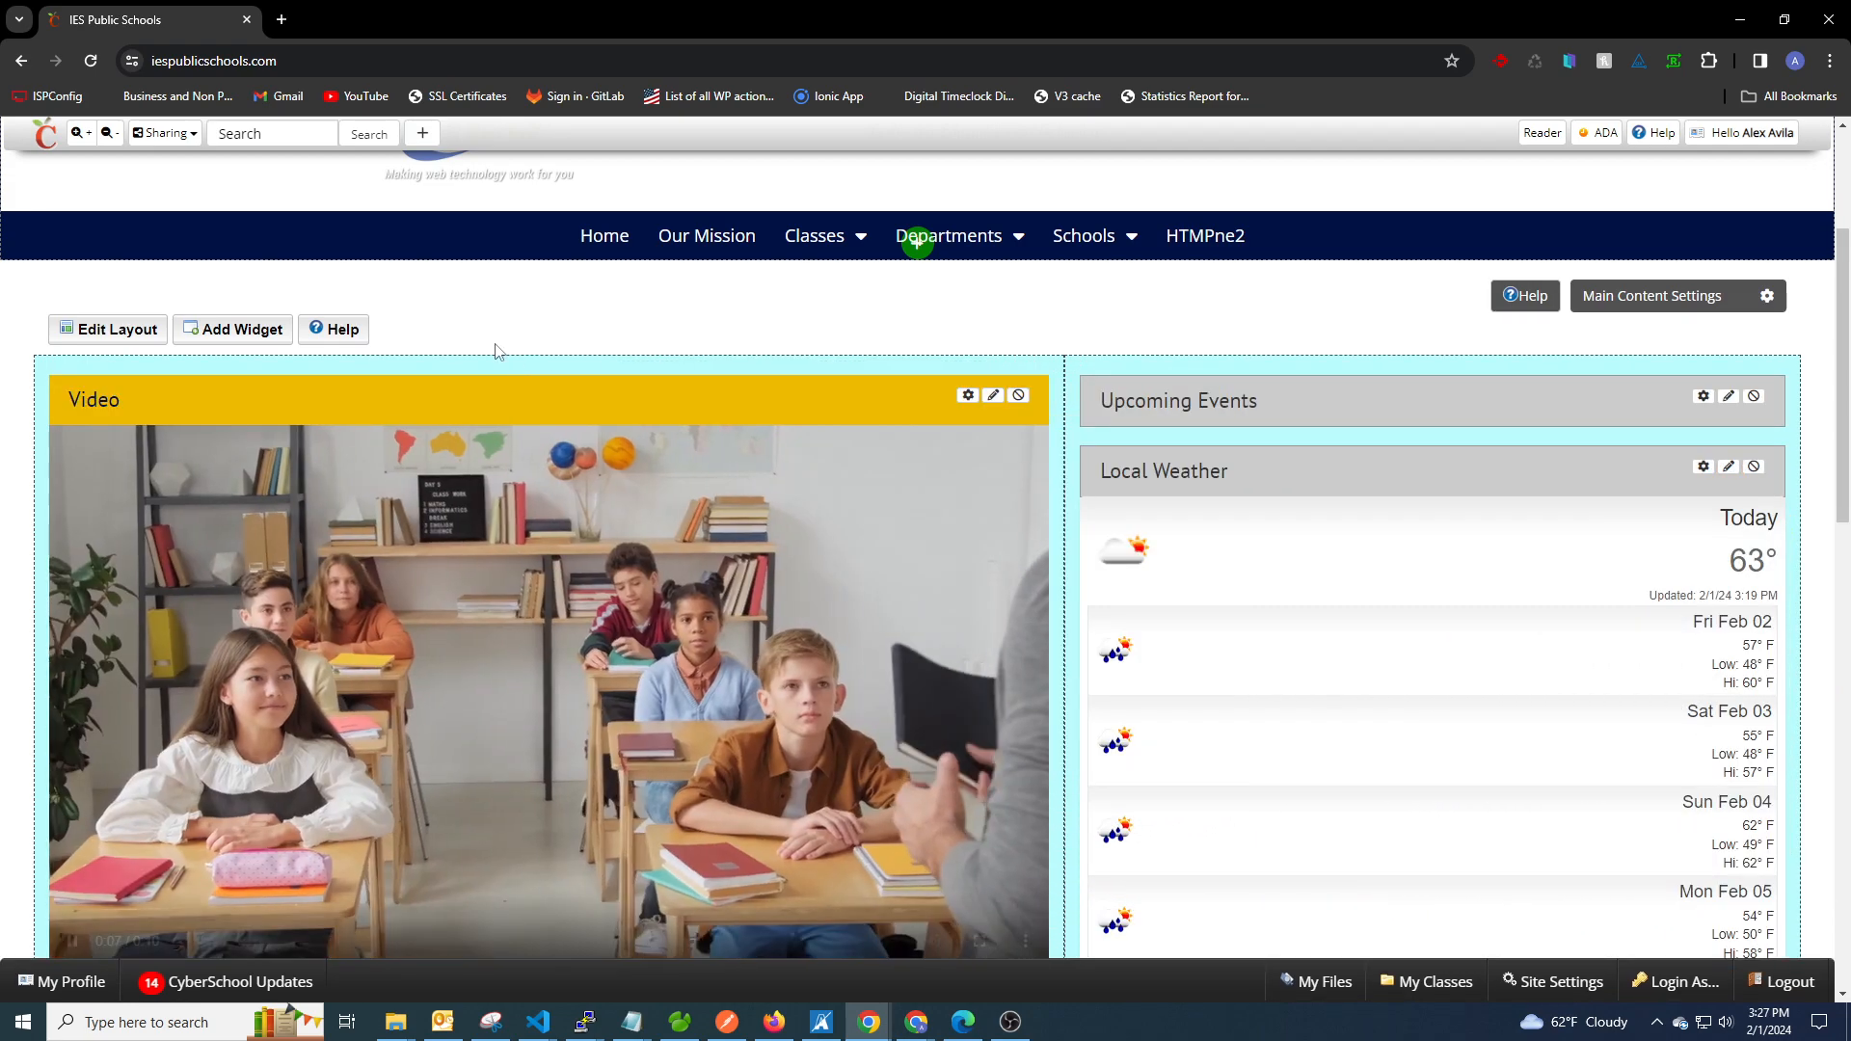
Replace Default Max Display with Default Full Display in the Video widget's basic settings and save.
click(992, 395)
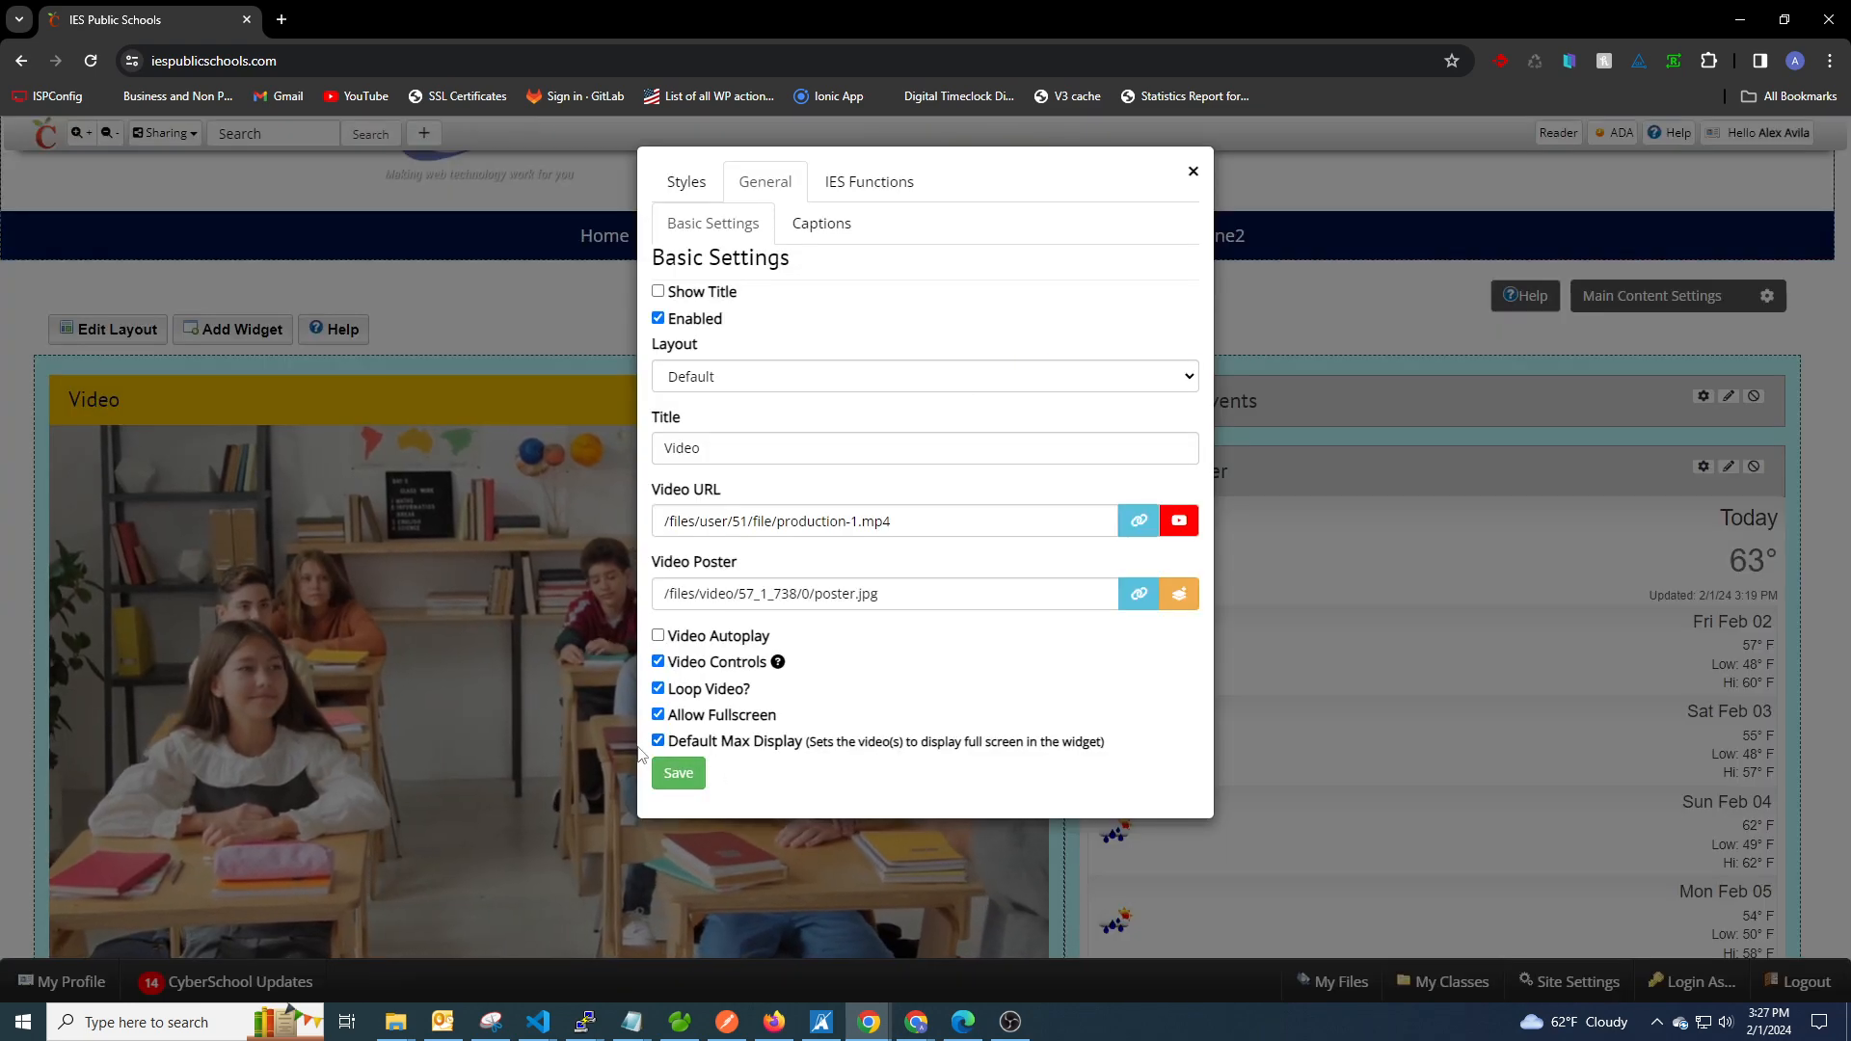
click(658, 741)
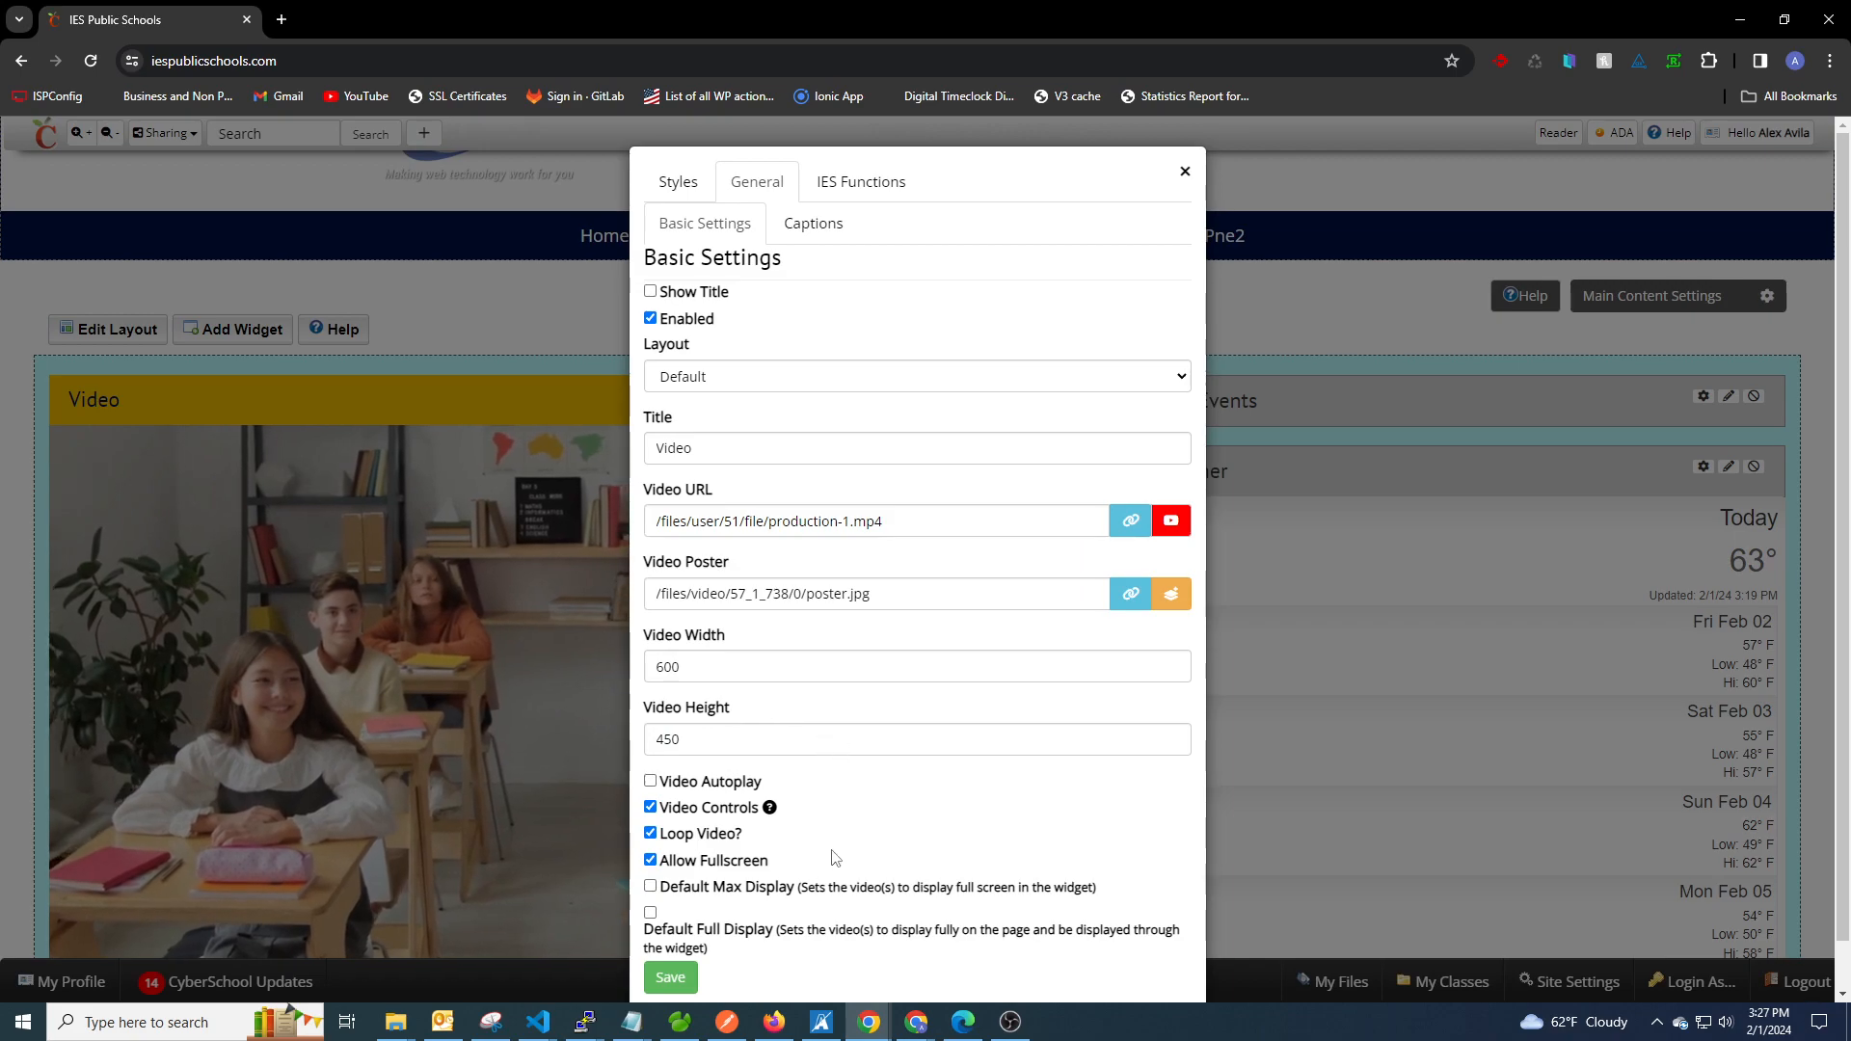
click(651, 914)
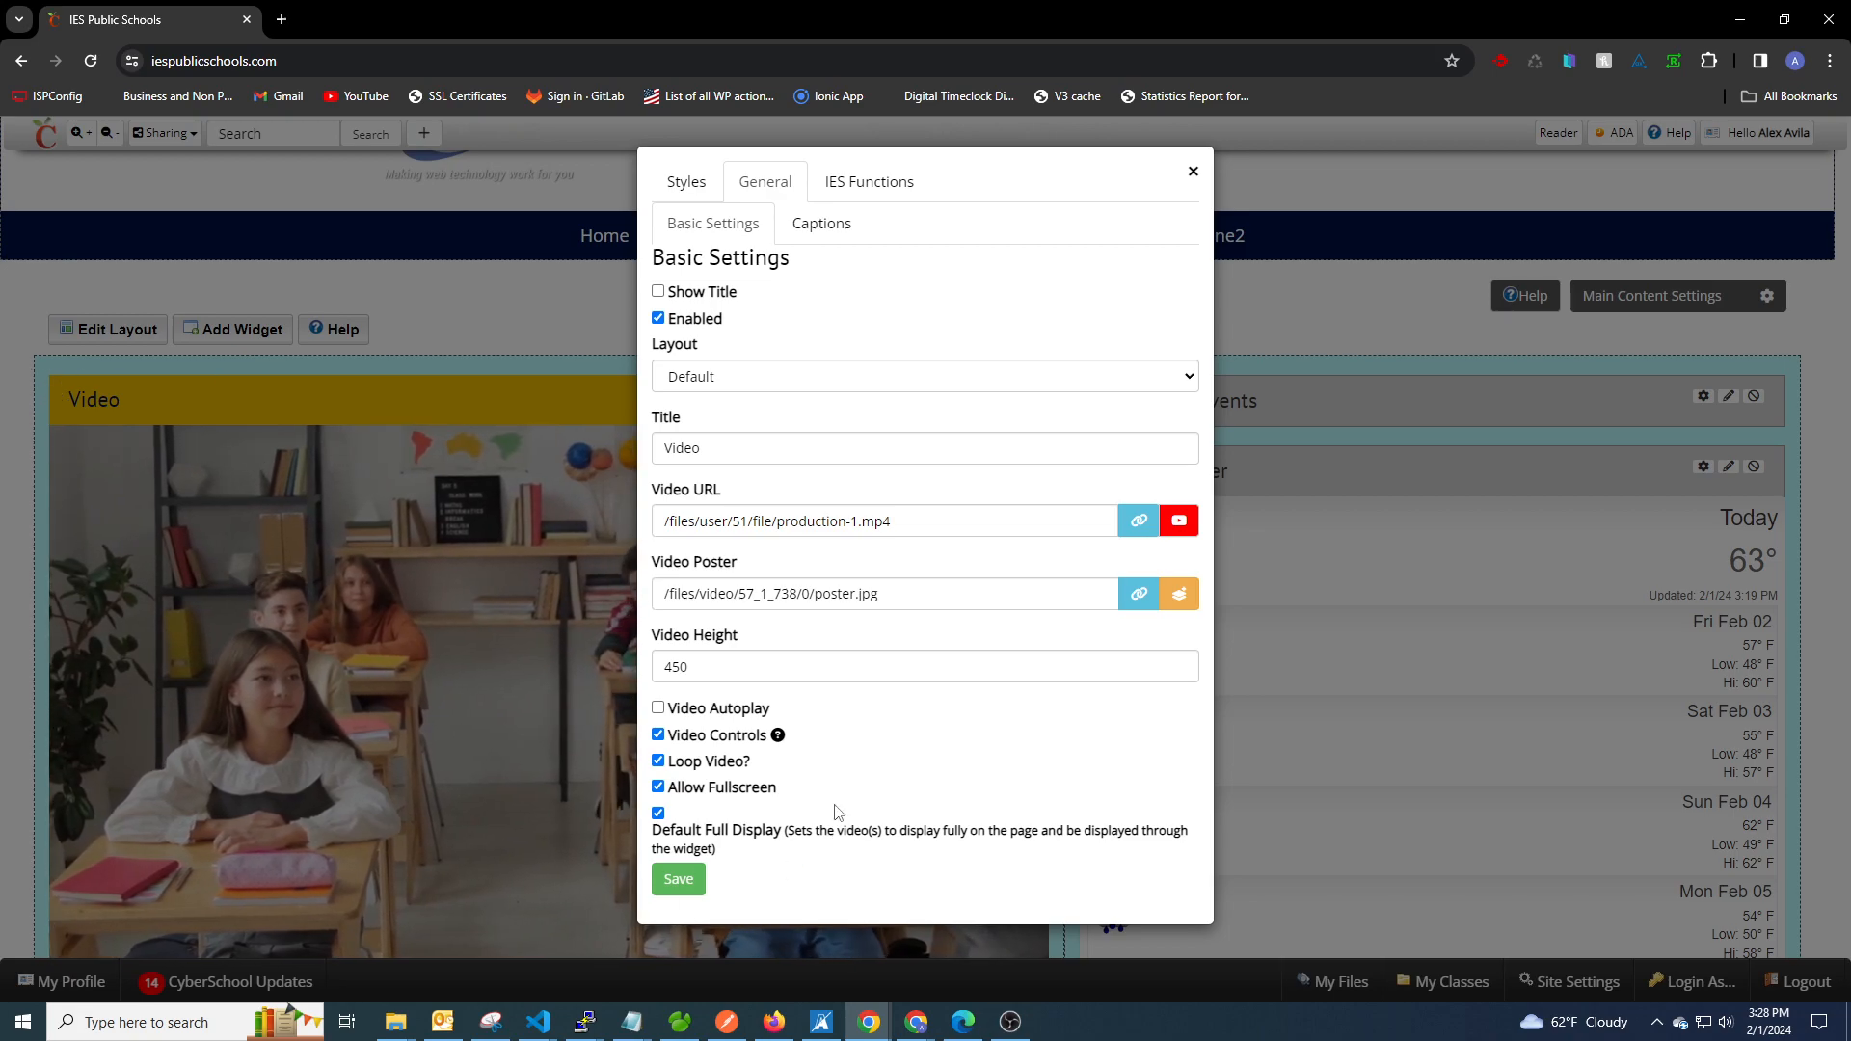
click(677, 884)
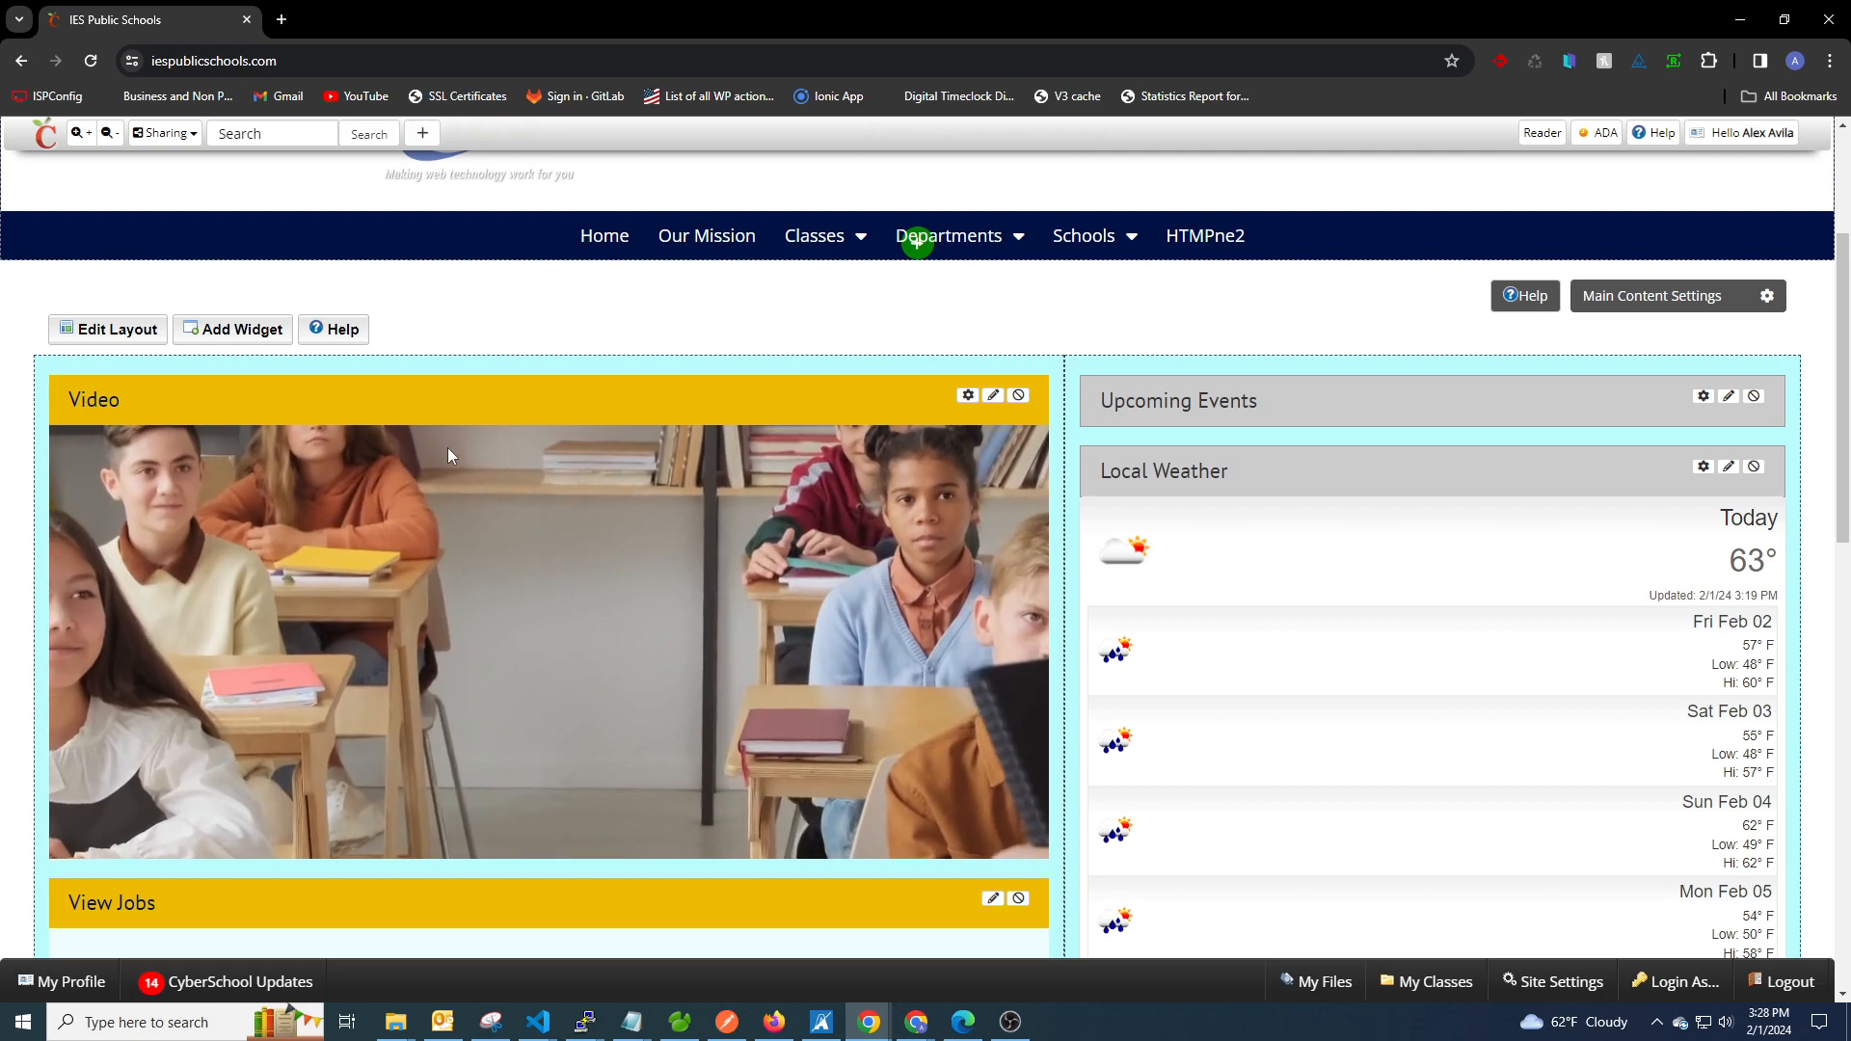
Set the Video widget's height to 900, save, and inspect the resized video on the page.
click(968, 395)
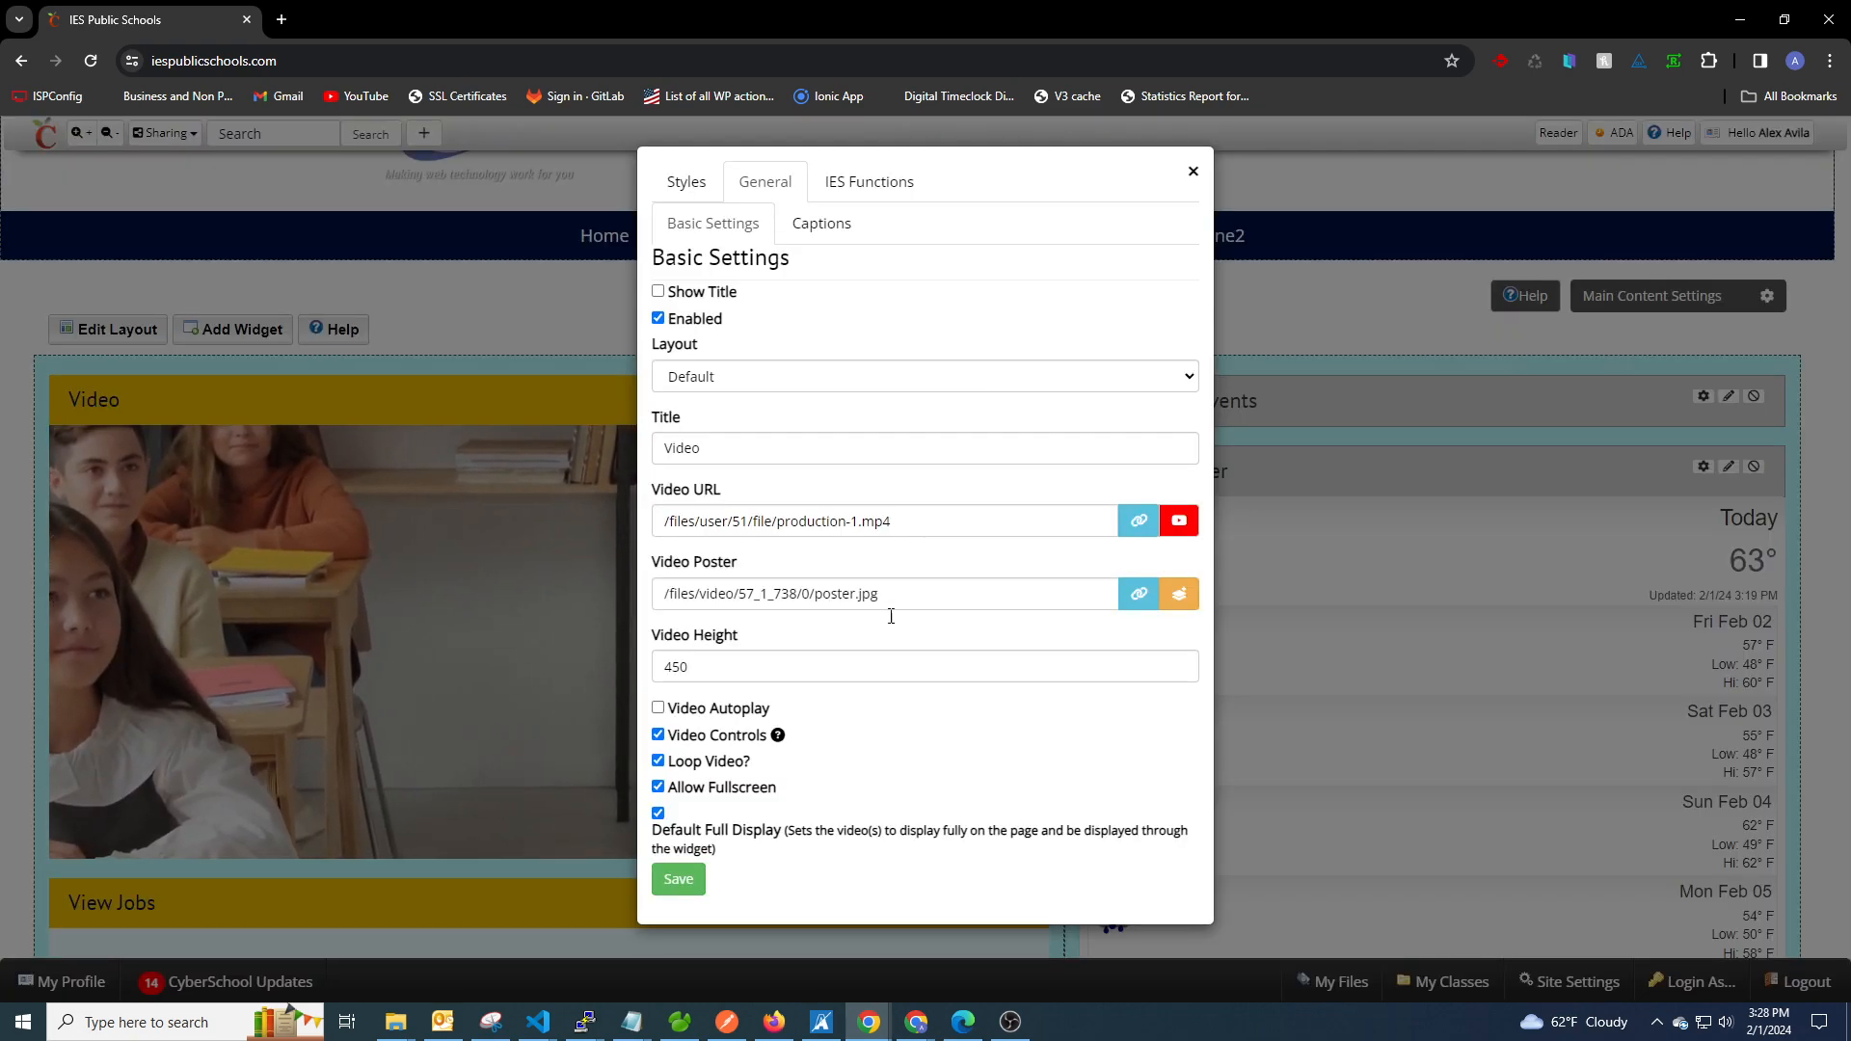
double_click(681, 666)
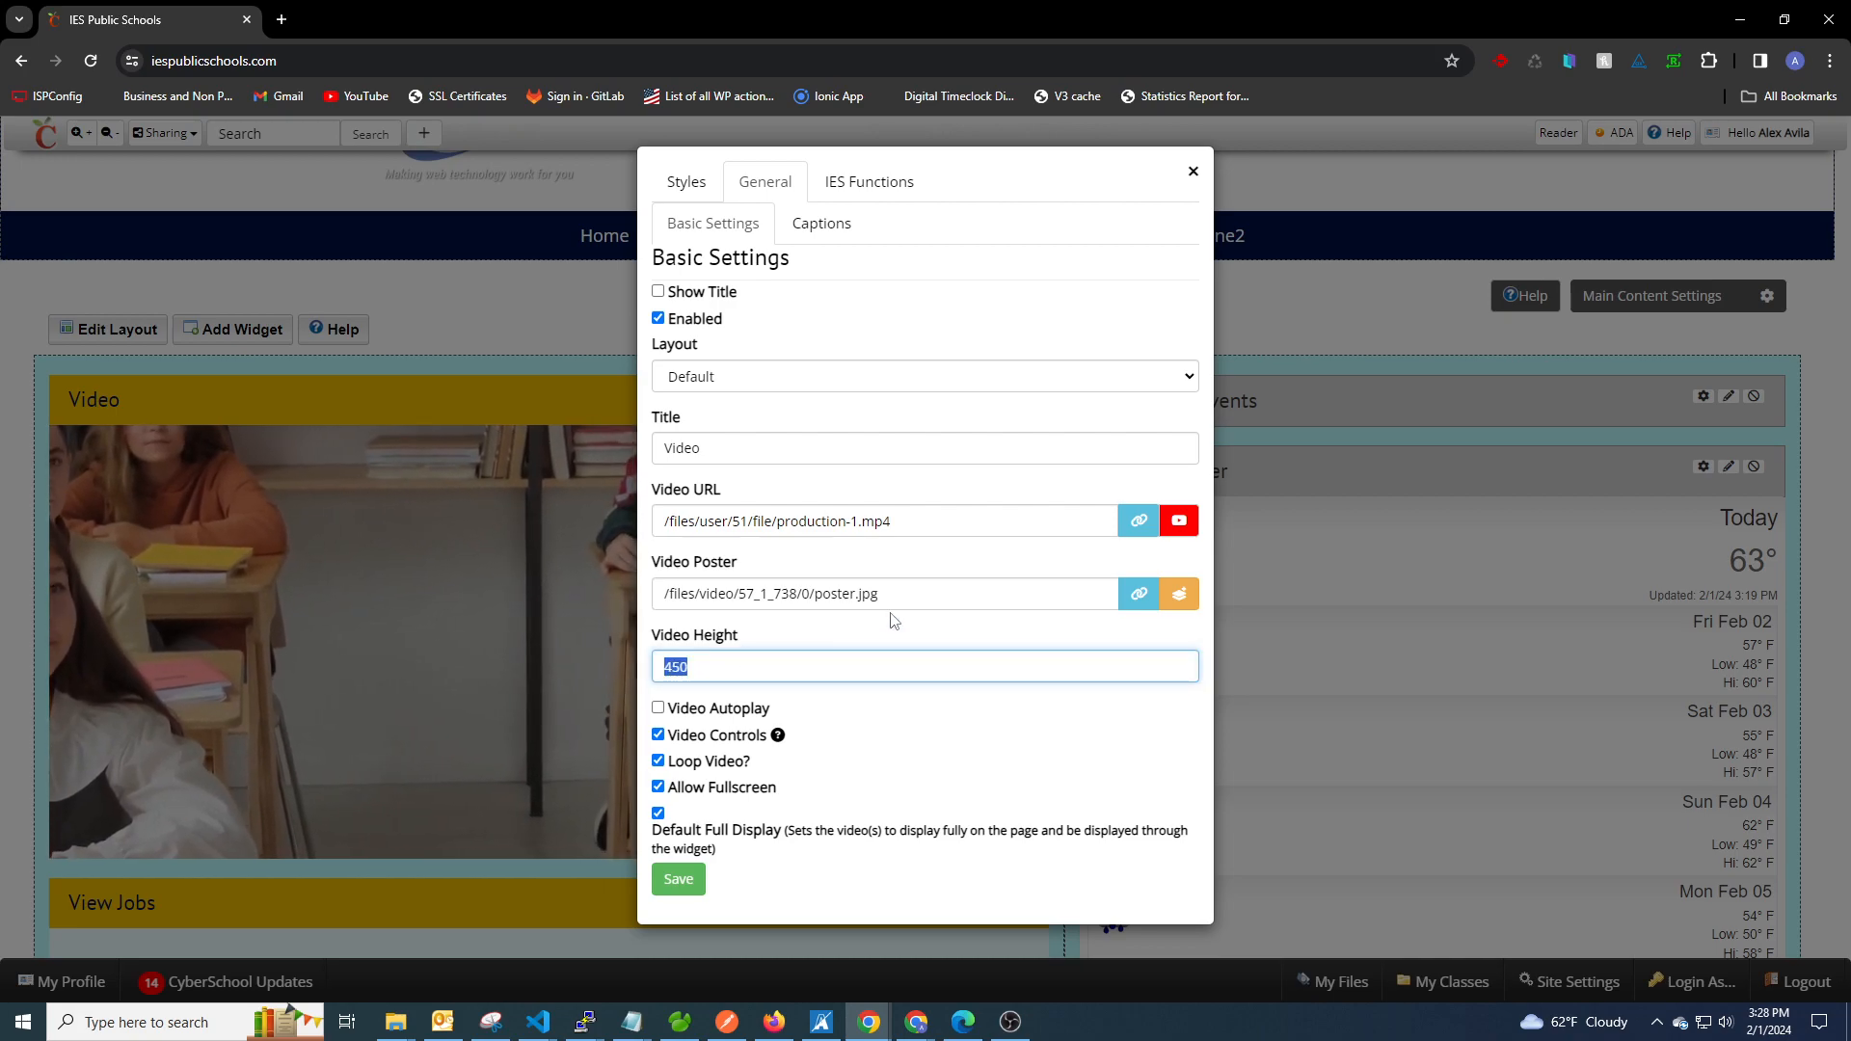
text(900)
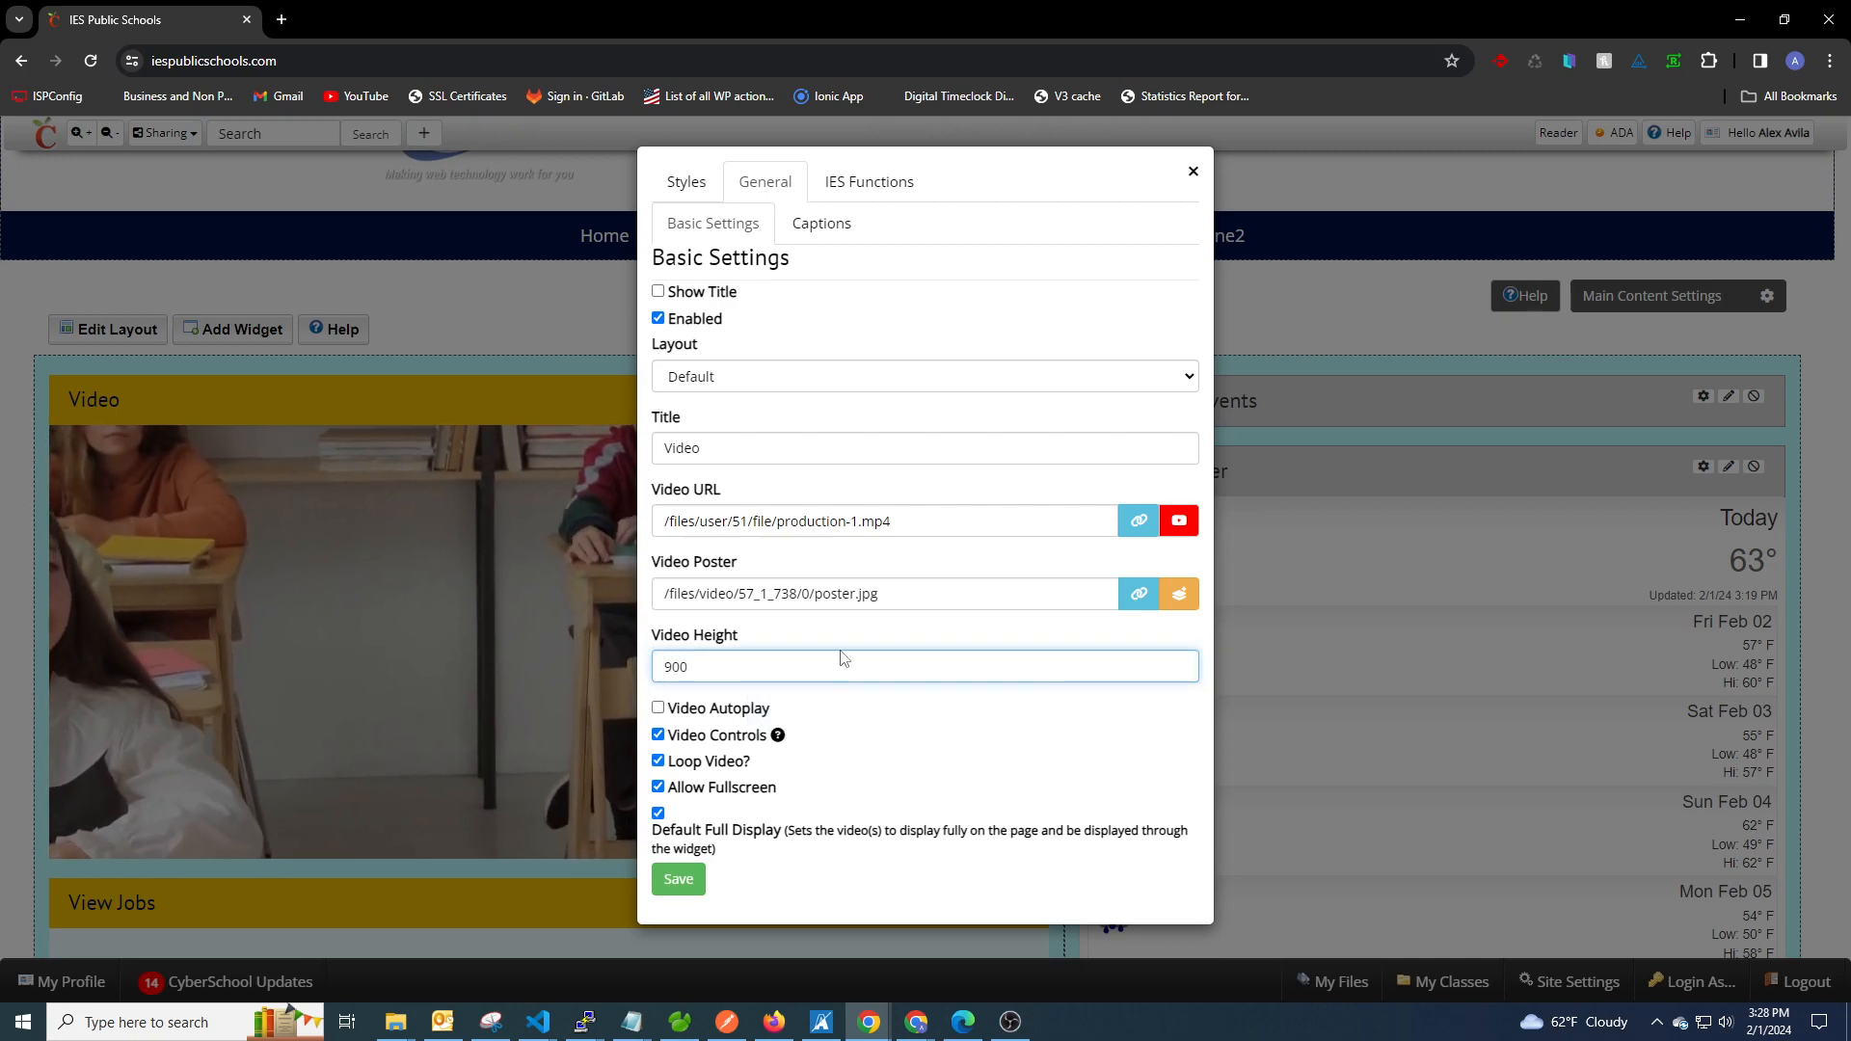
click(692, 885)
scroll(1230, 758, down, 5)
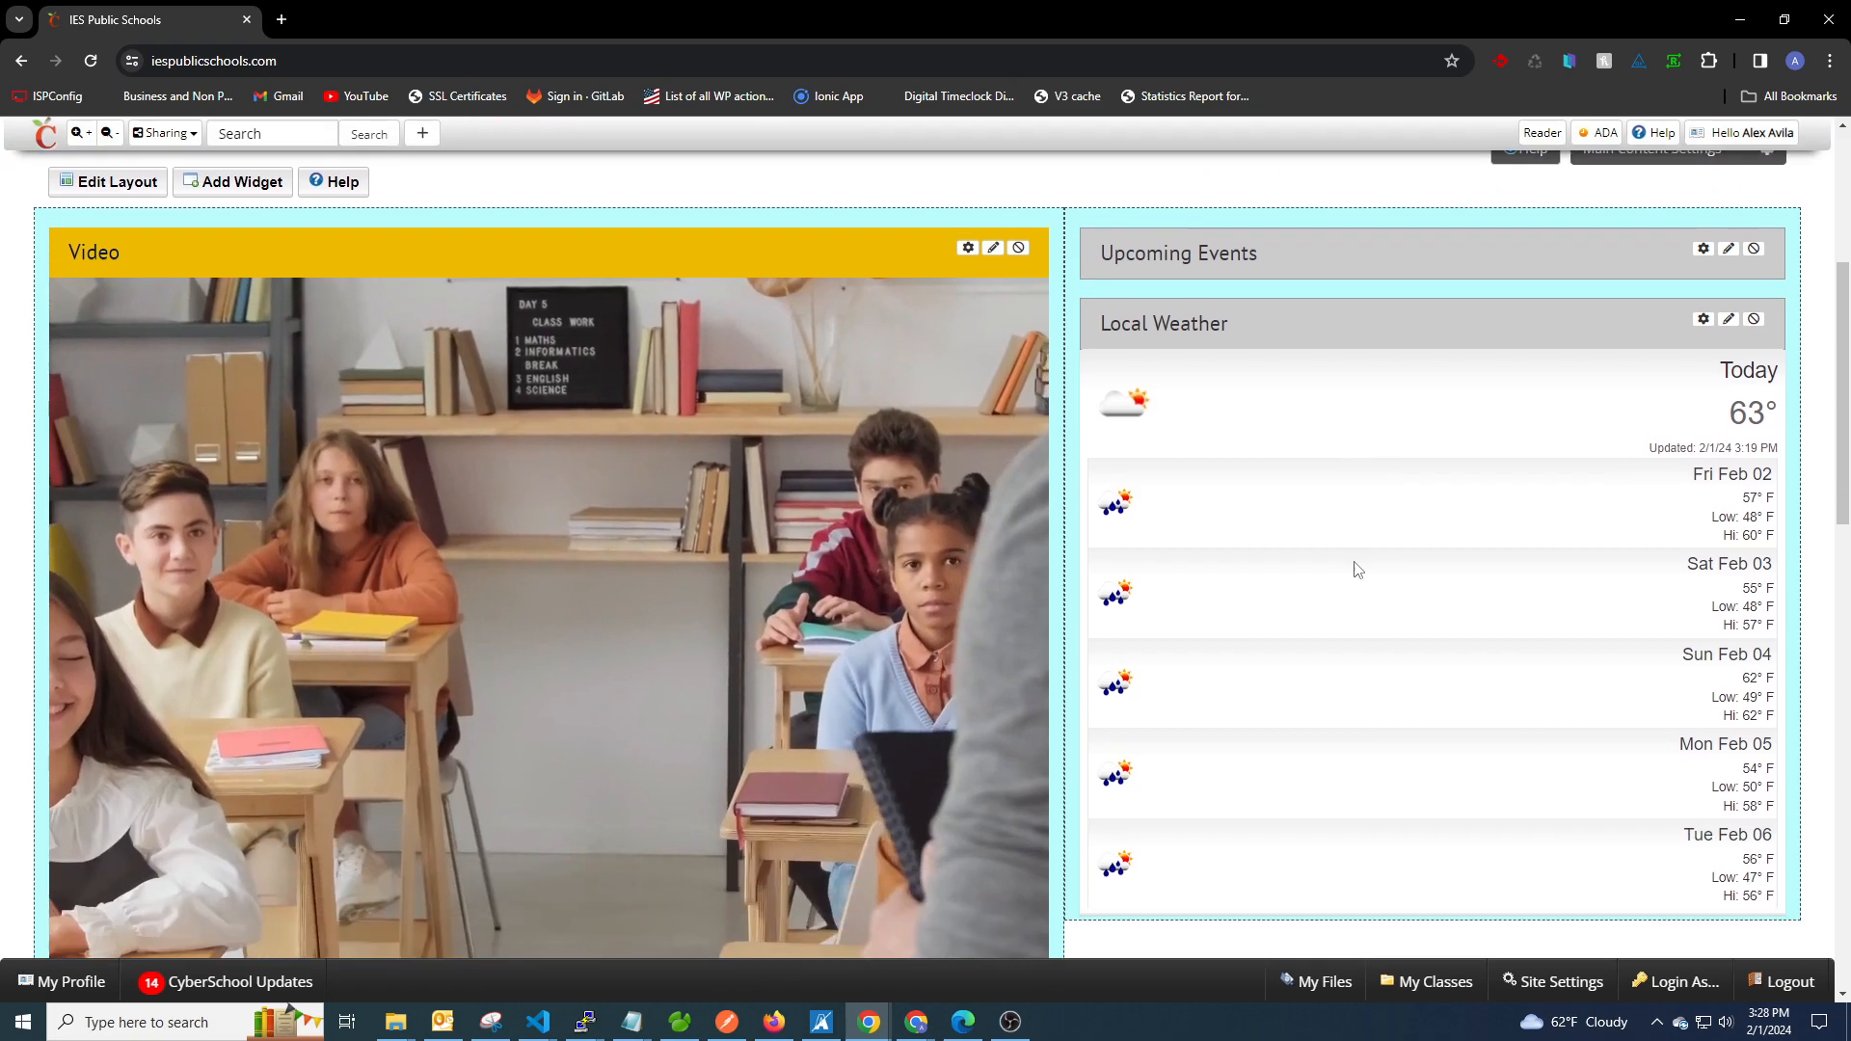
scroll(1333, 636, up, 4)
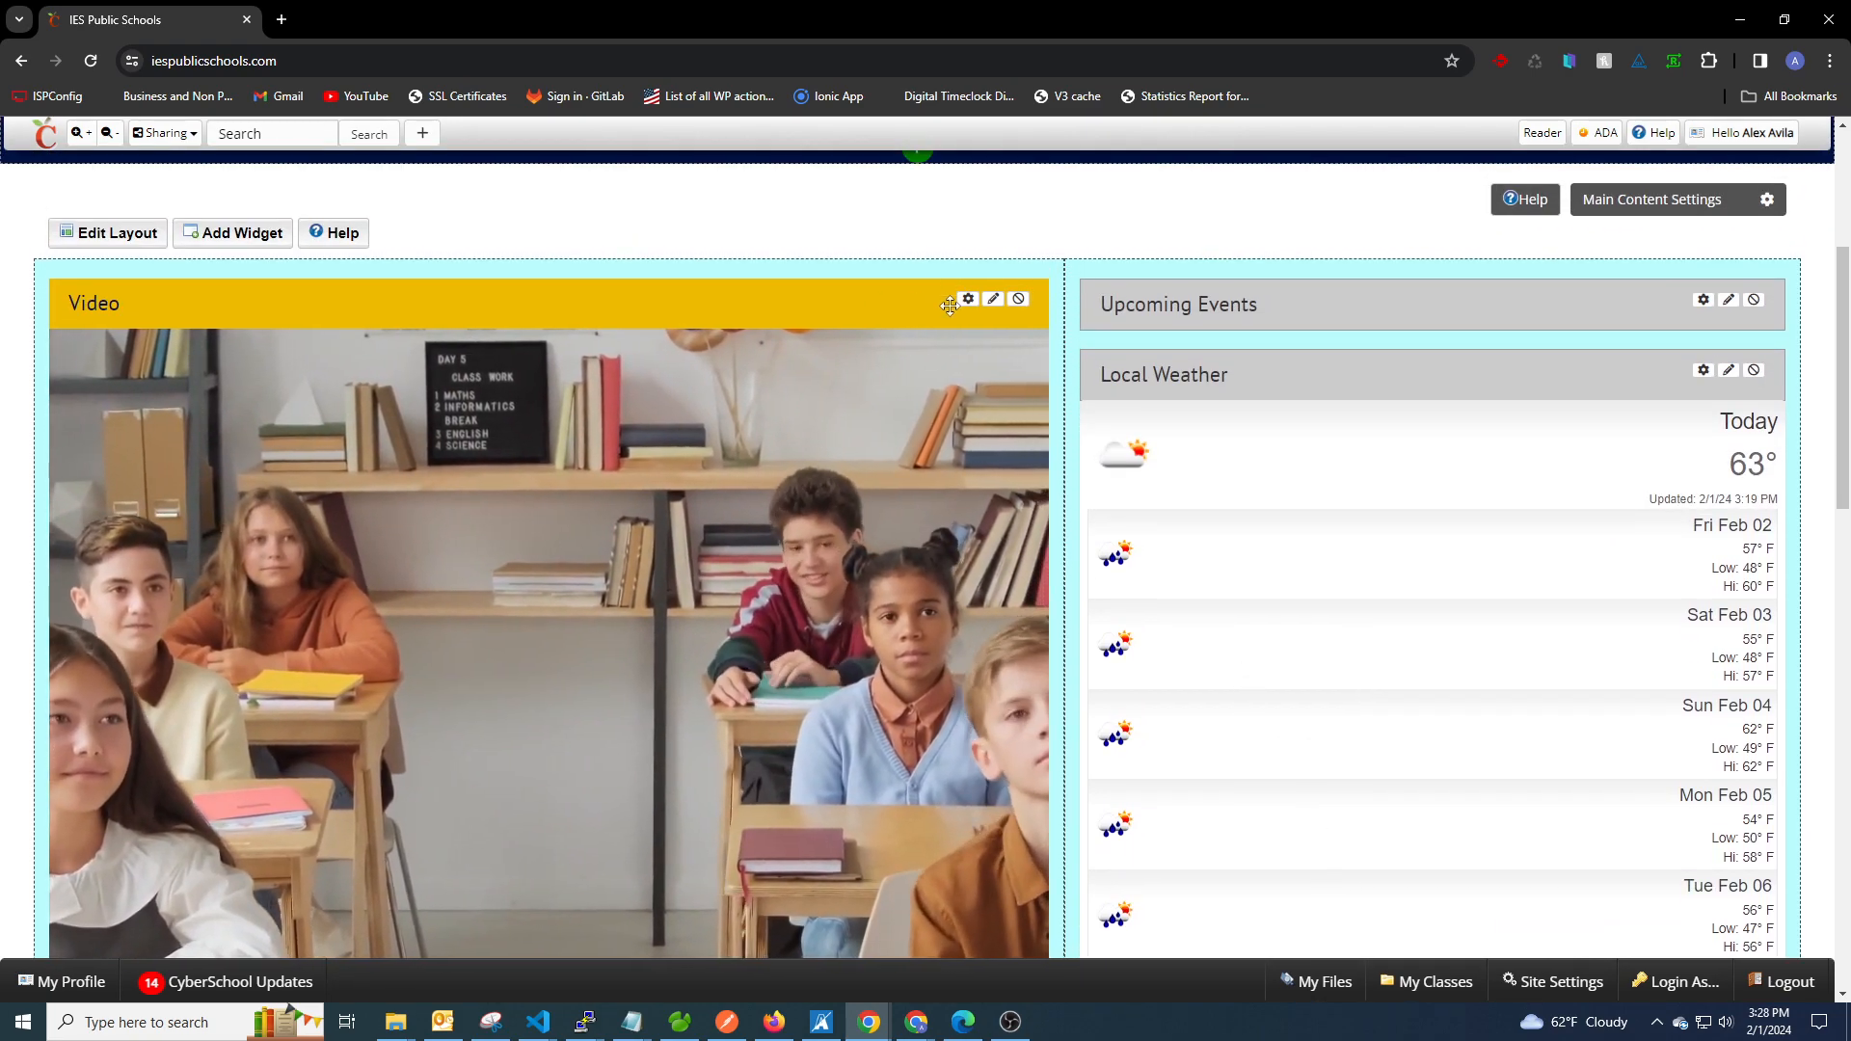
Enable captions on the Video widget with title "Production Video" and text "Stock Video in Cyberschool", save, and view the caption.
click(967, 299)
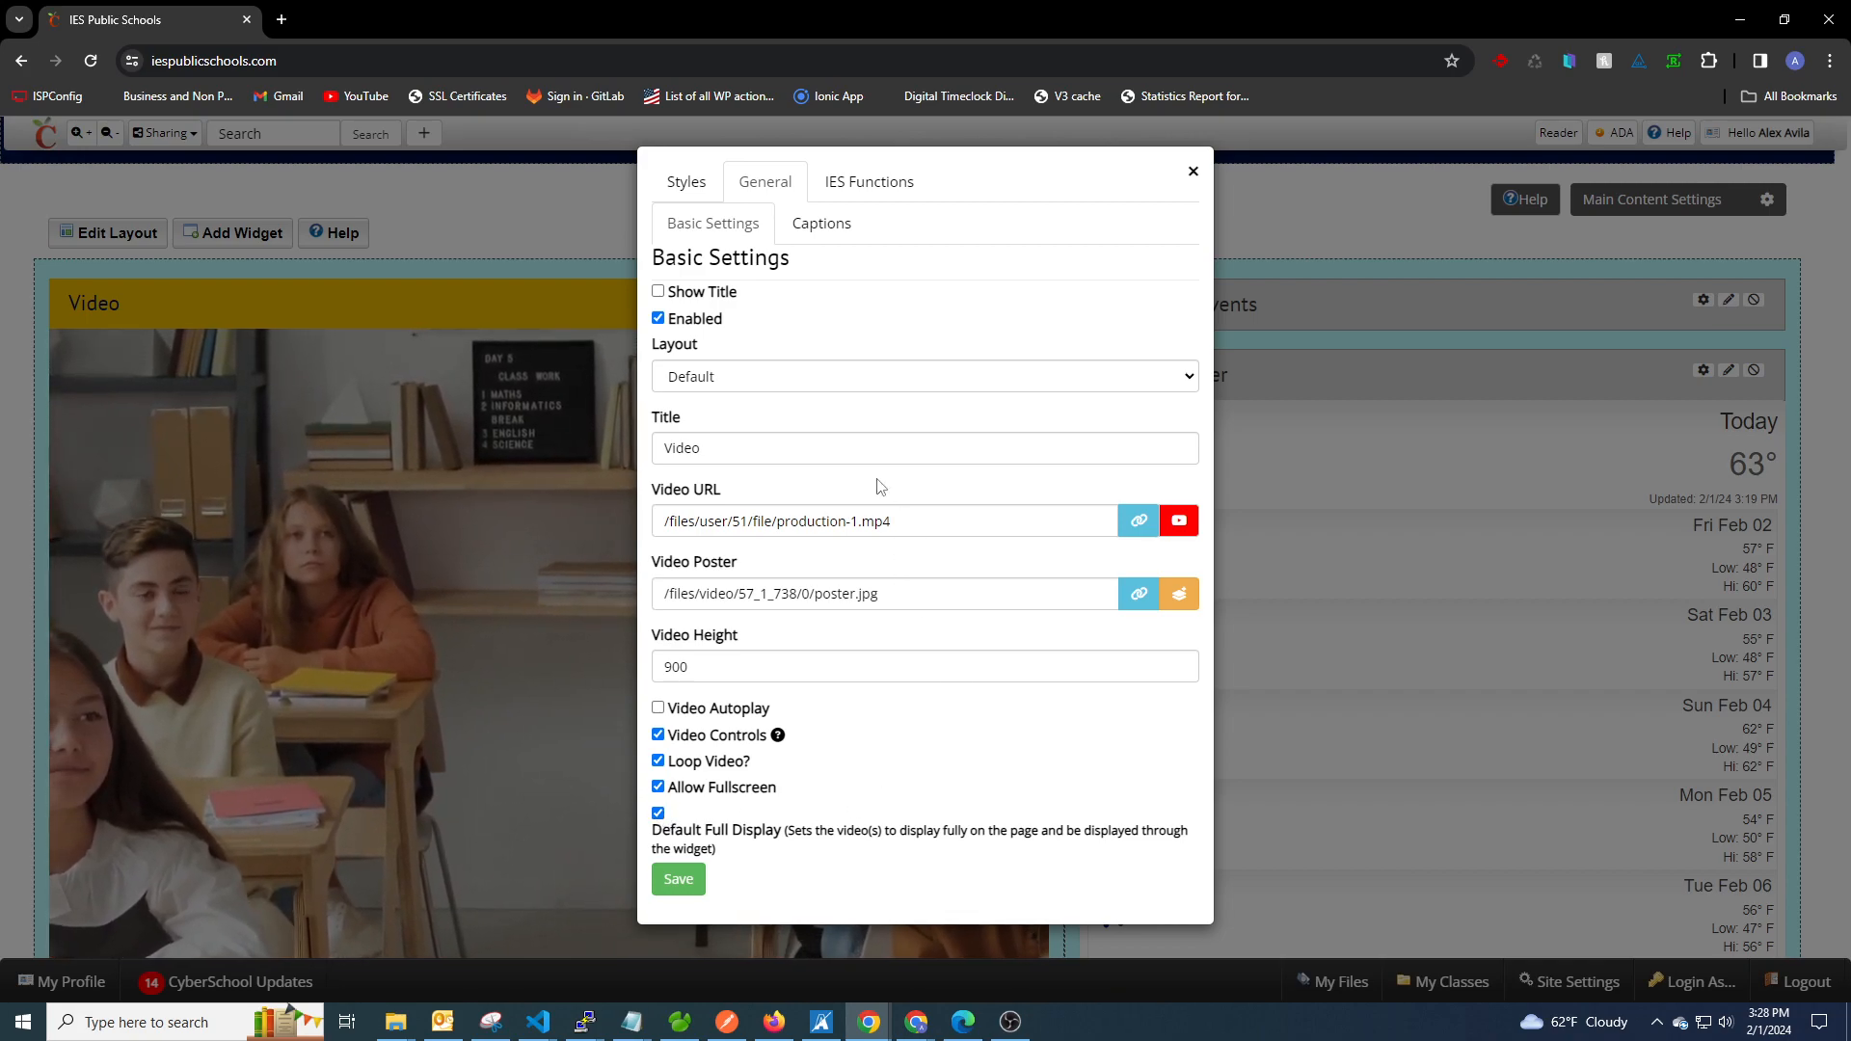
click(819, 231)
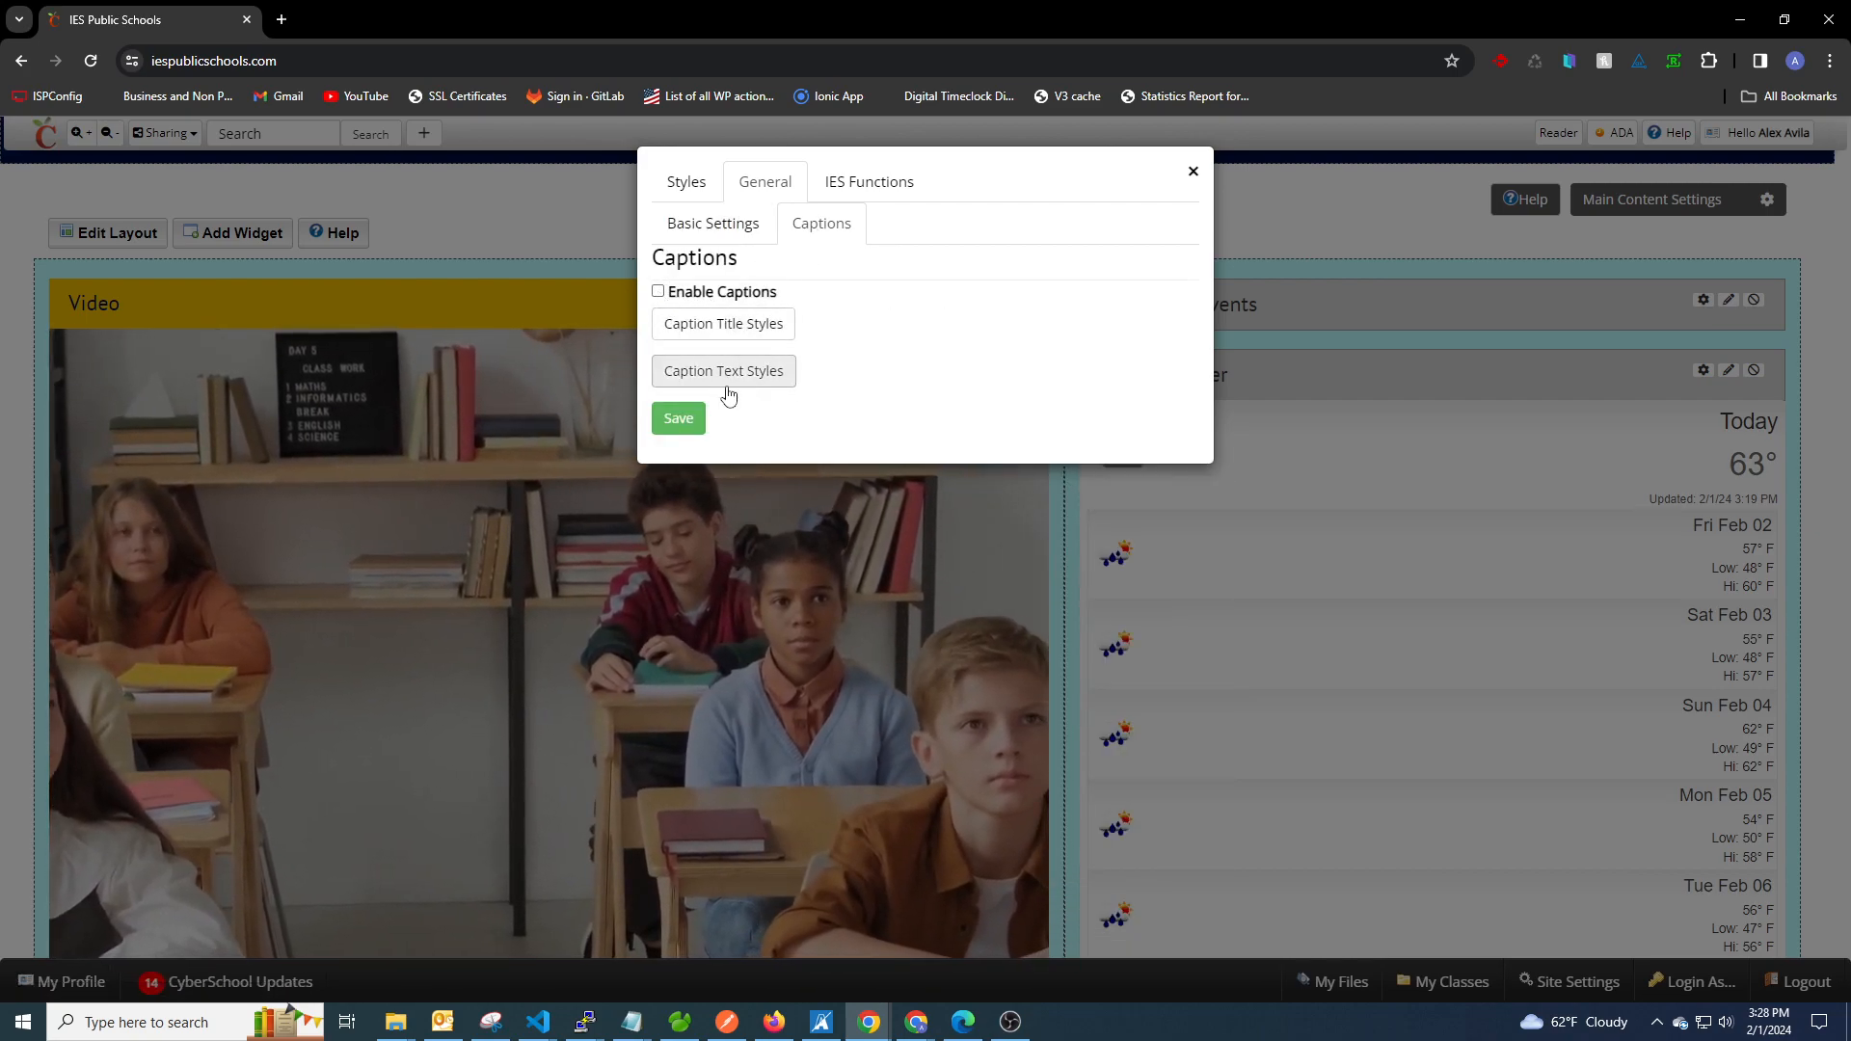
click(658, 292)
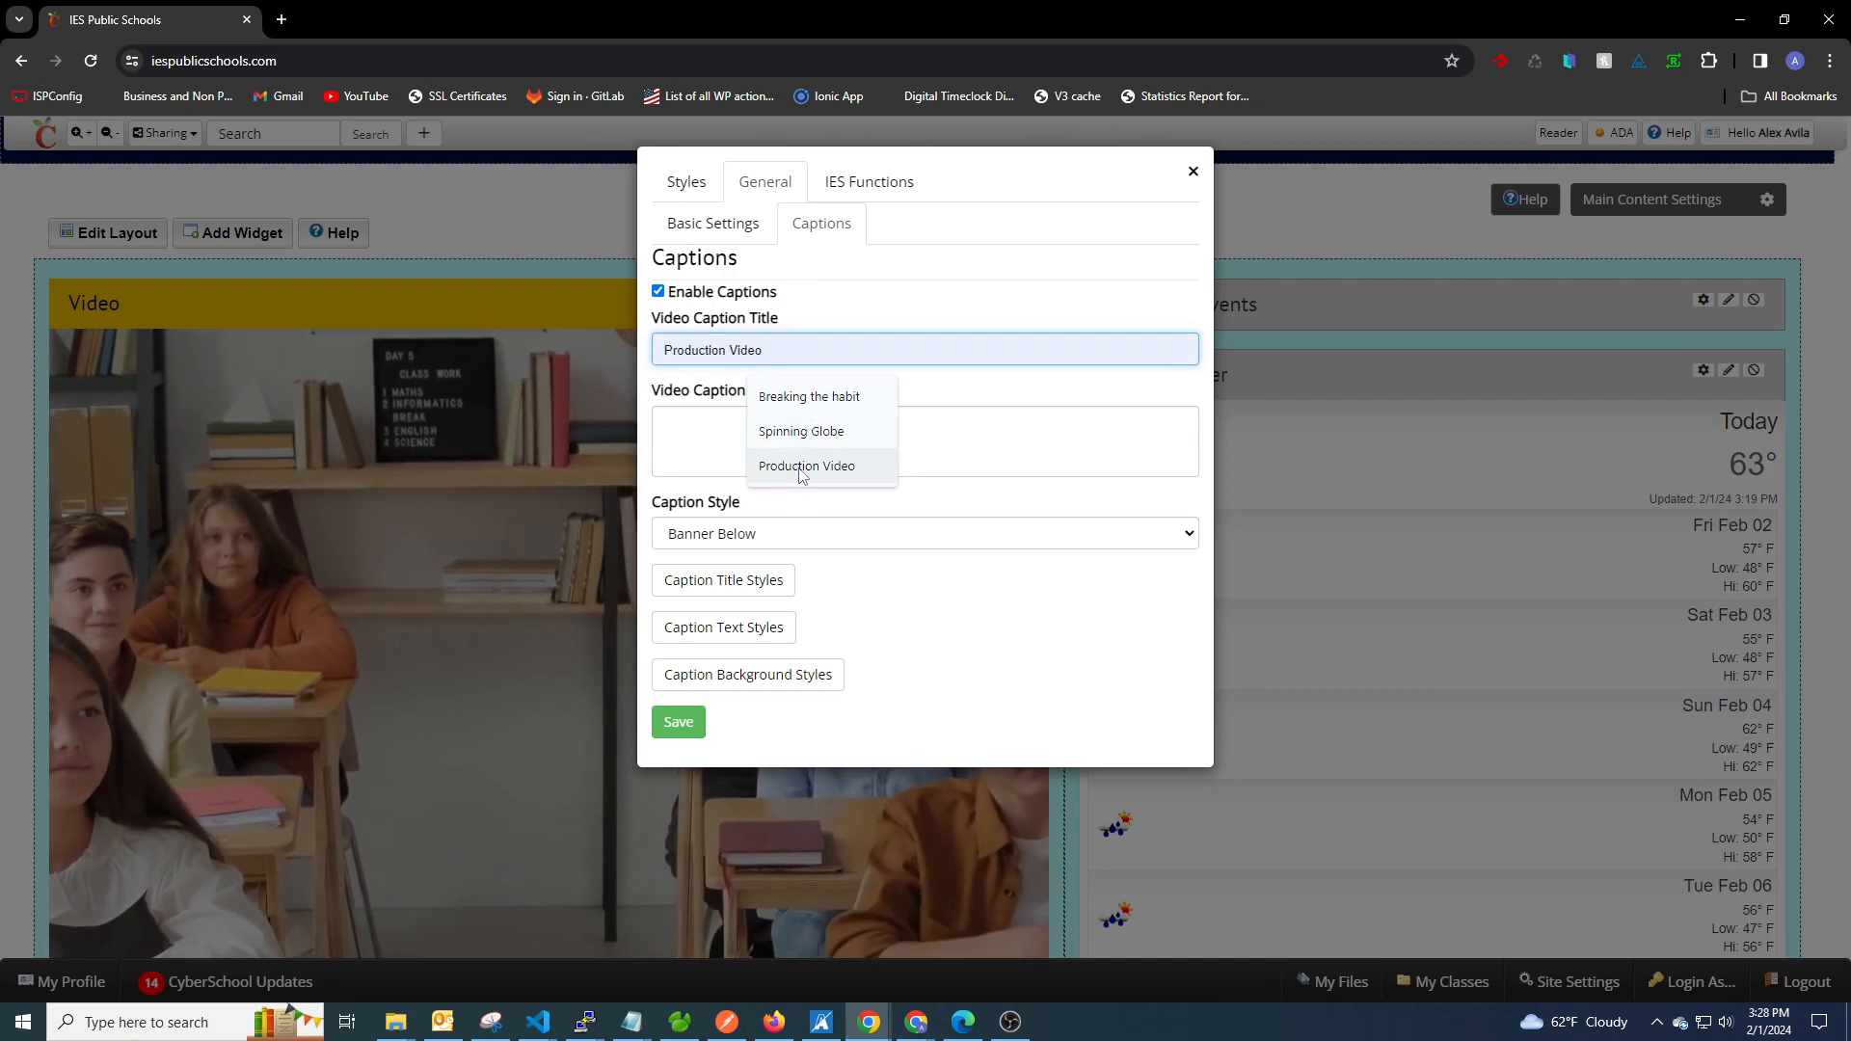
click(756, 438)
text(Sto)
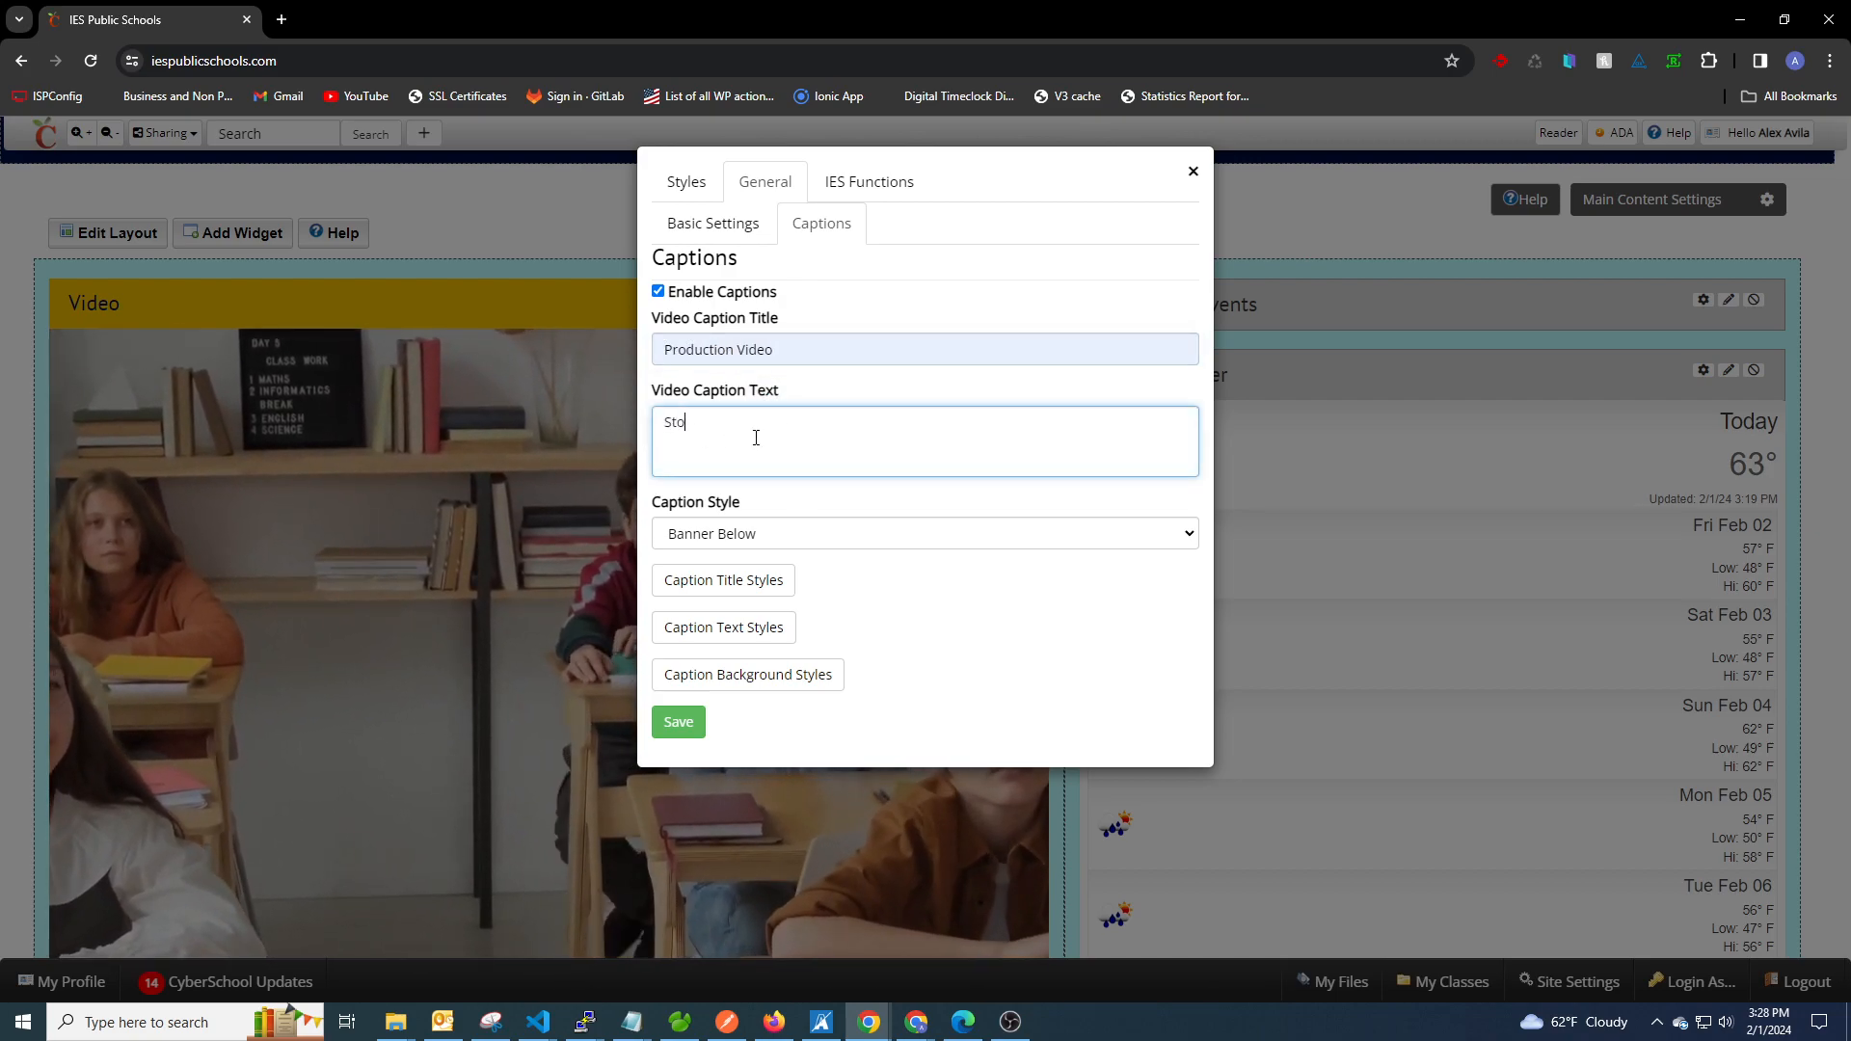
text(ck Video in Cyberschool)
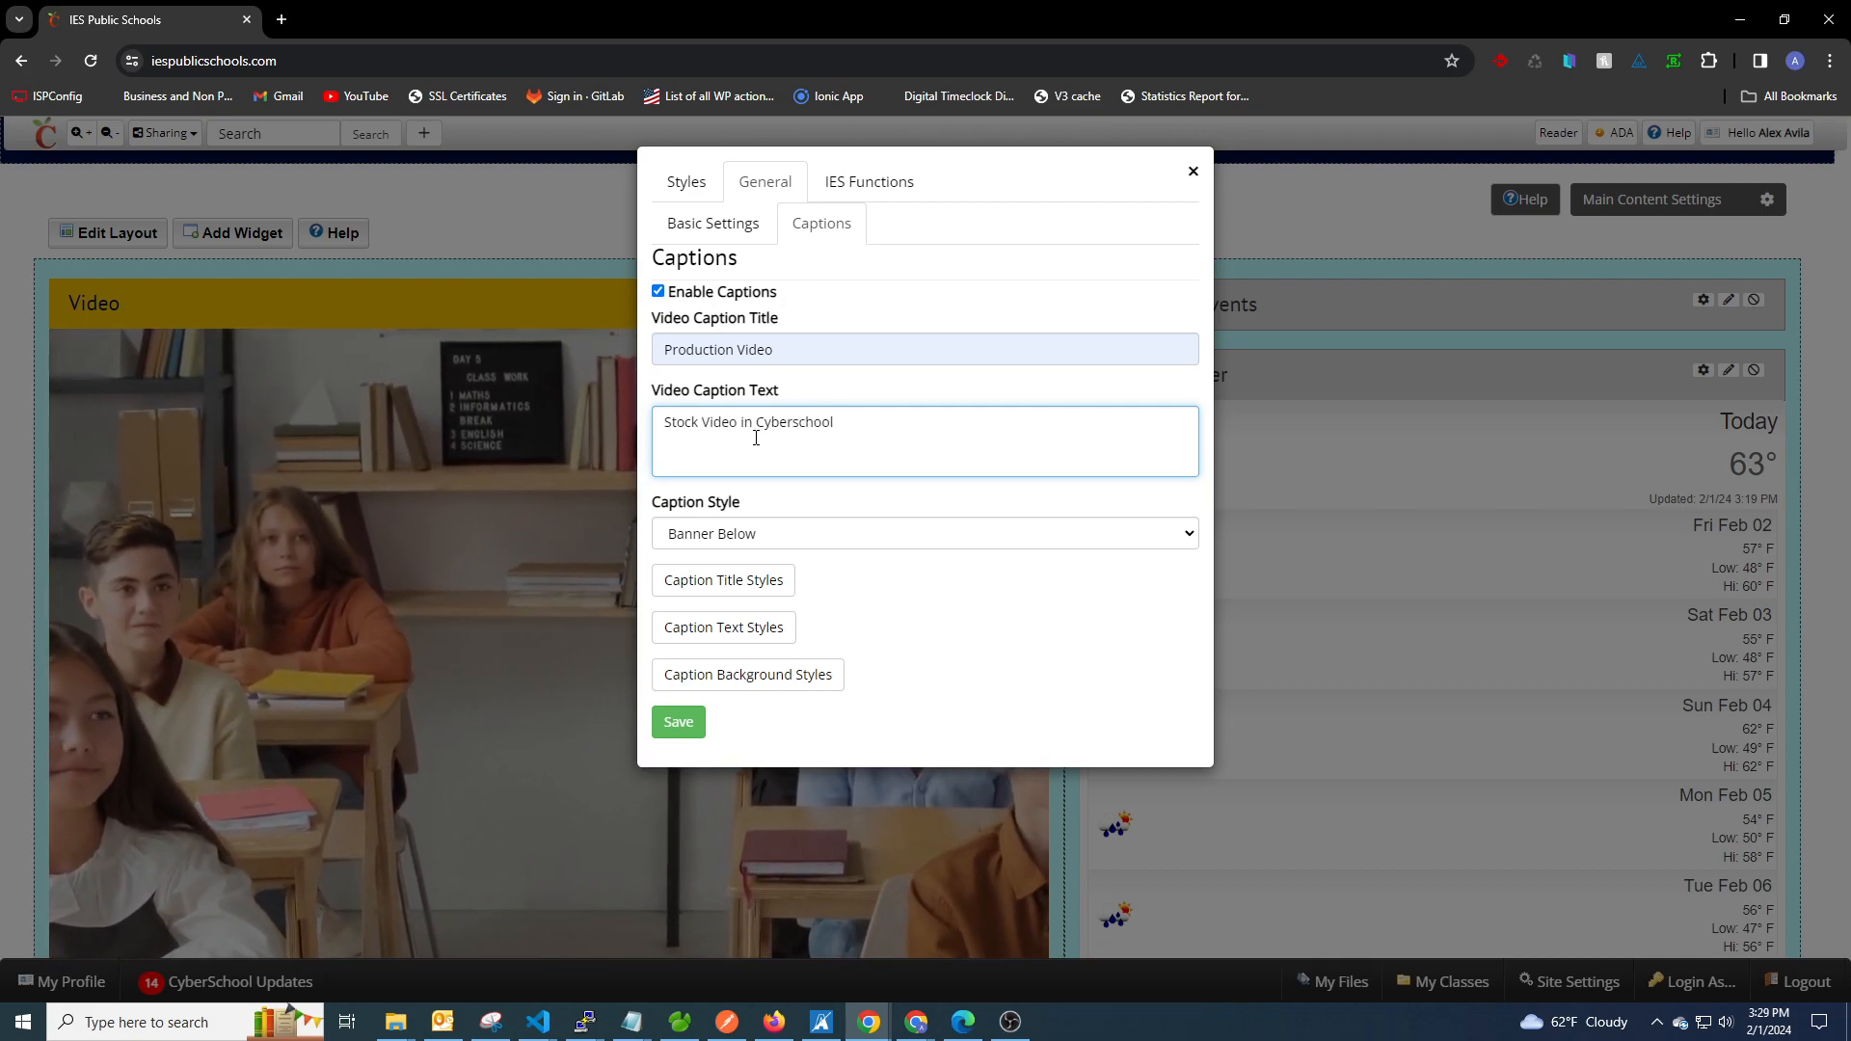
click(680, 723)
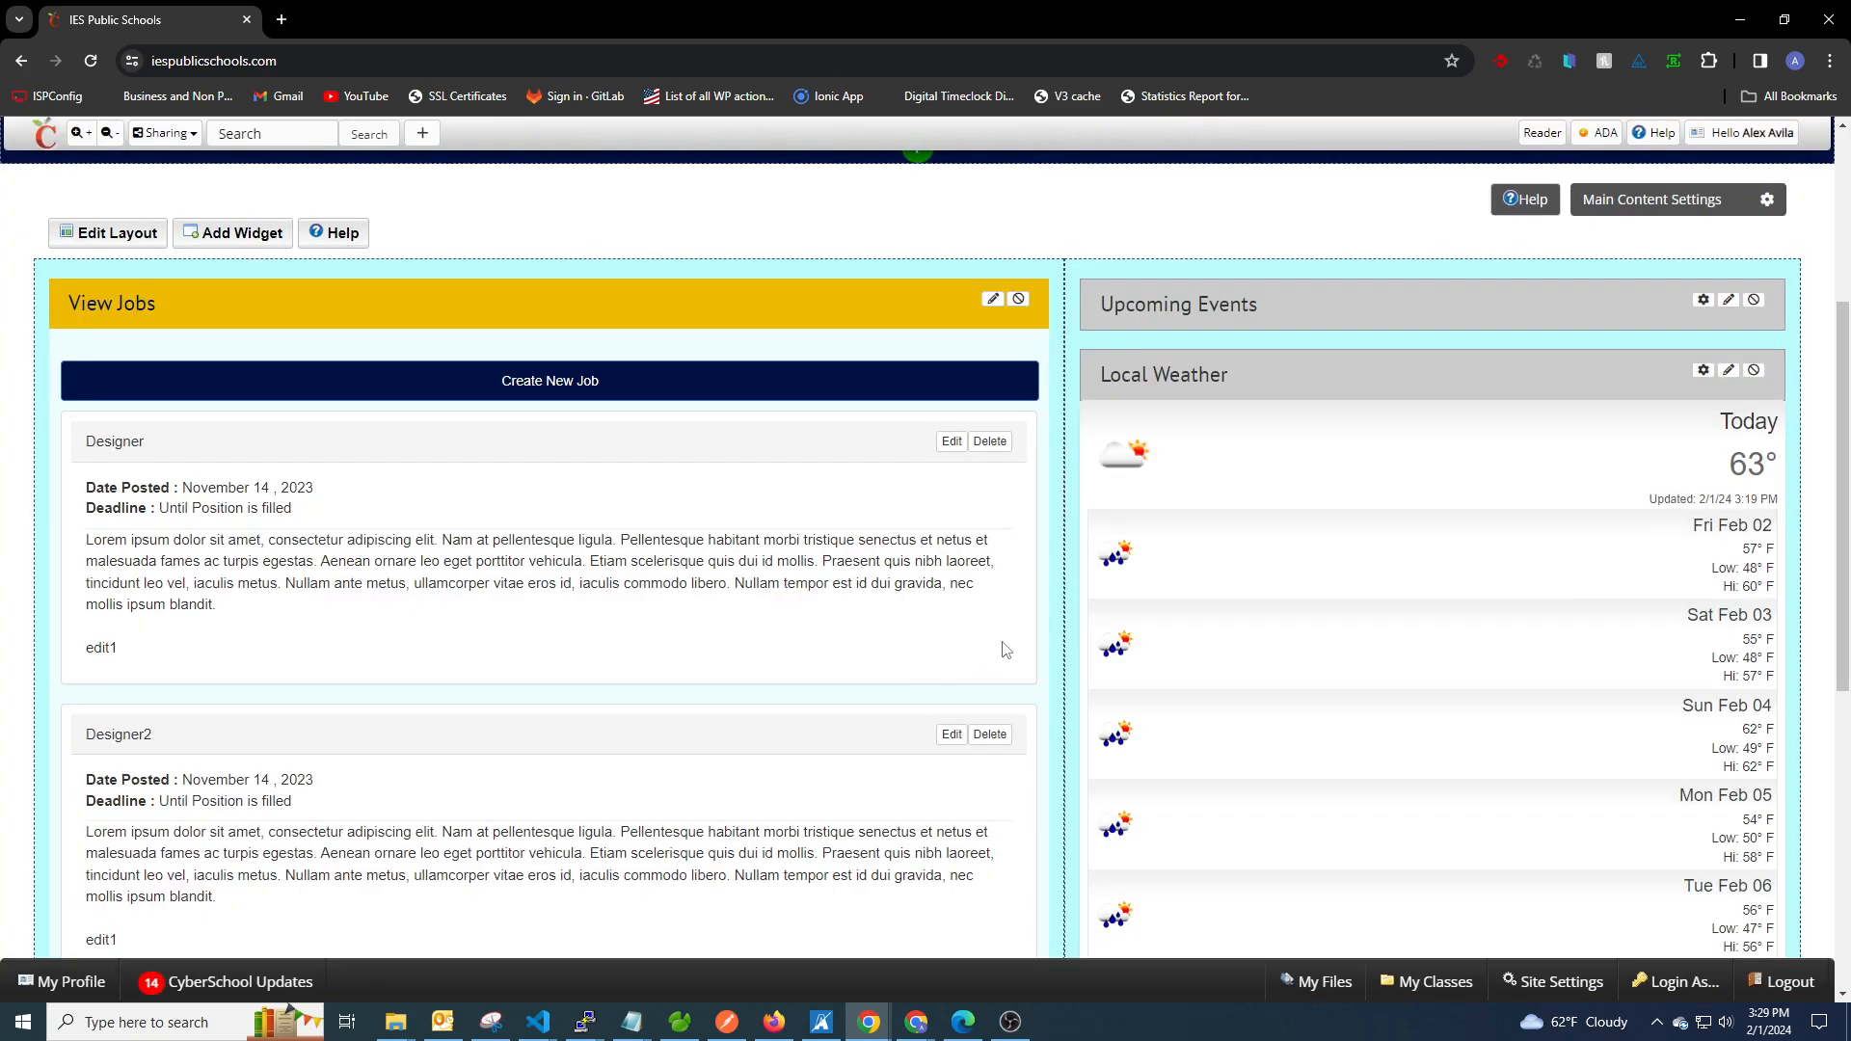
scroll(1269, 539, down, 3)
scroll(1268, 540, down, 1)
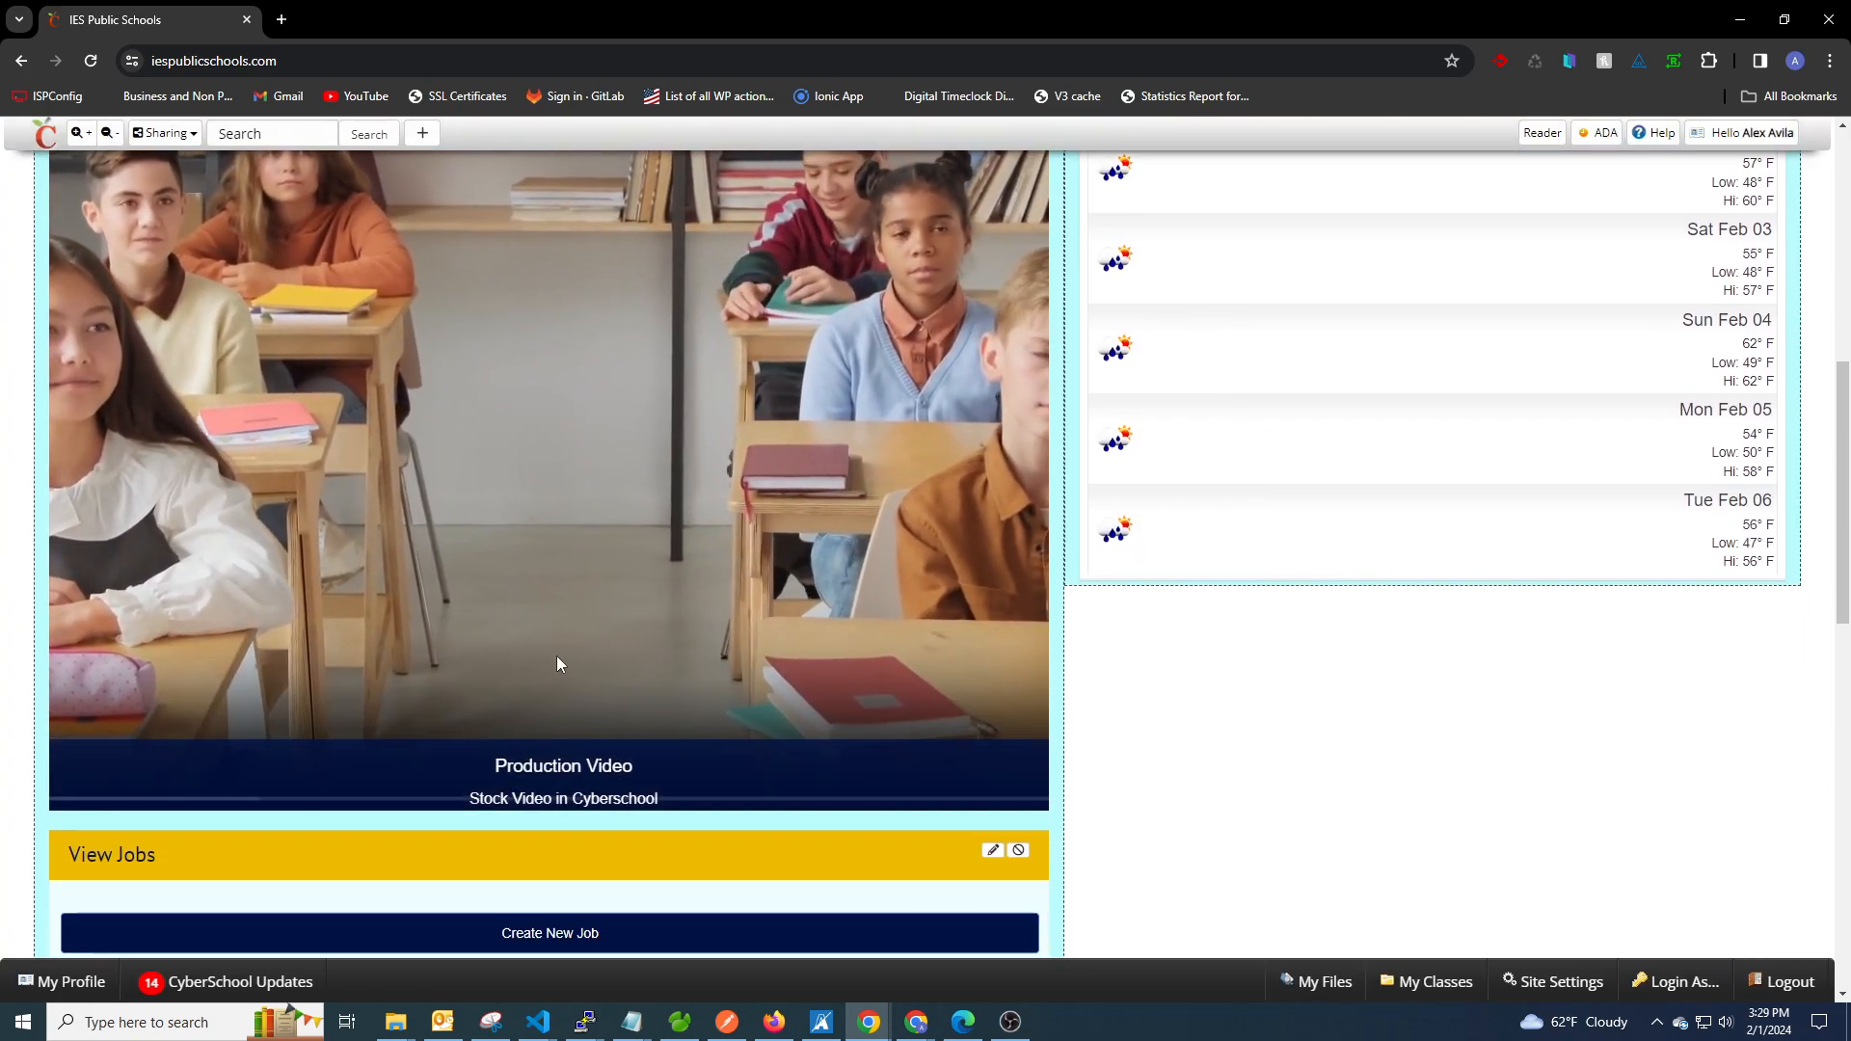
Change the Video widget's Caption Style to Banner Above and save.
scroll(1296, 706, up, 1)
scroll(1297, 706, up, 4)
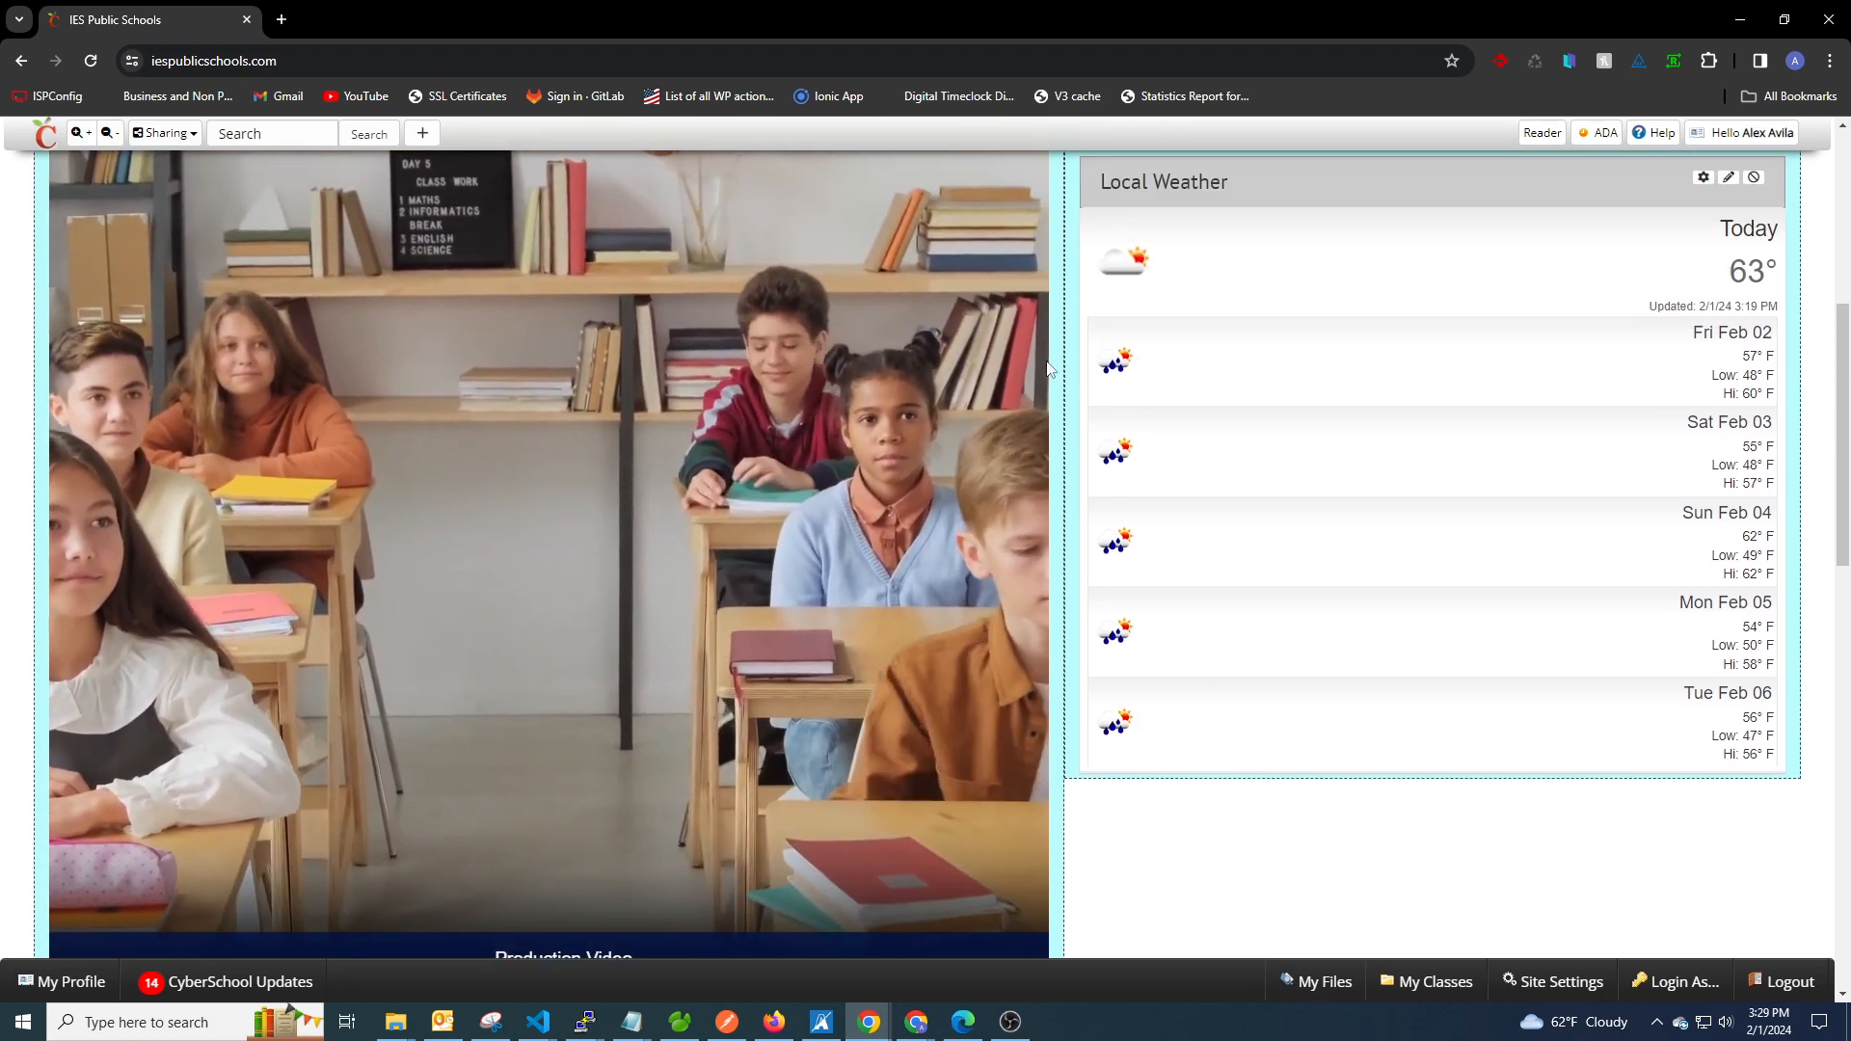
click(968, 300)
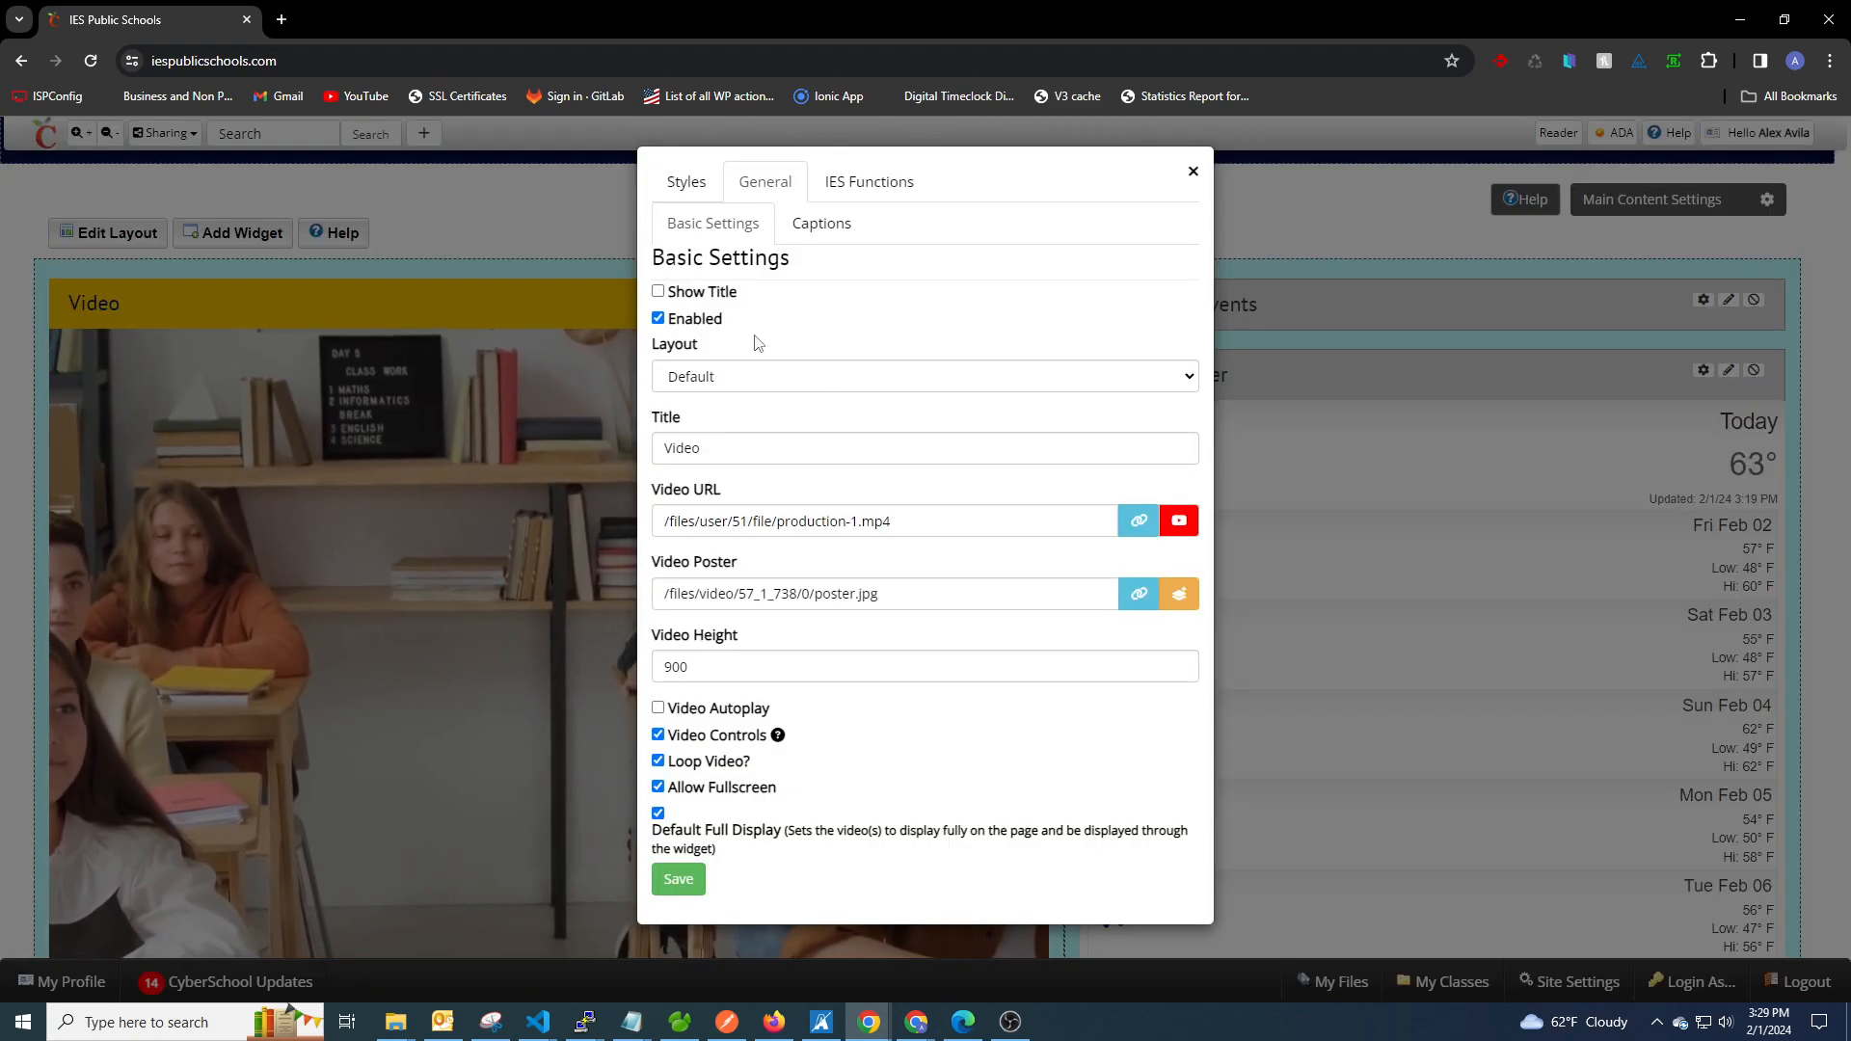
click(817, 225)
click(744, 533)
click(713, 578)
click(678, 722)
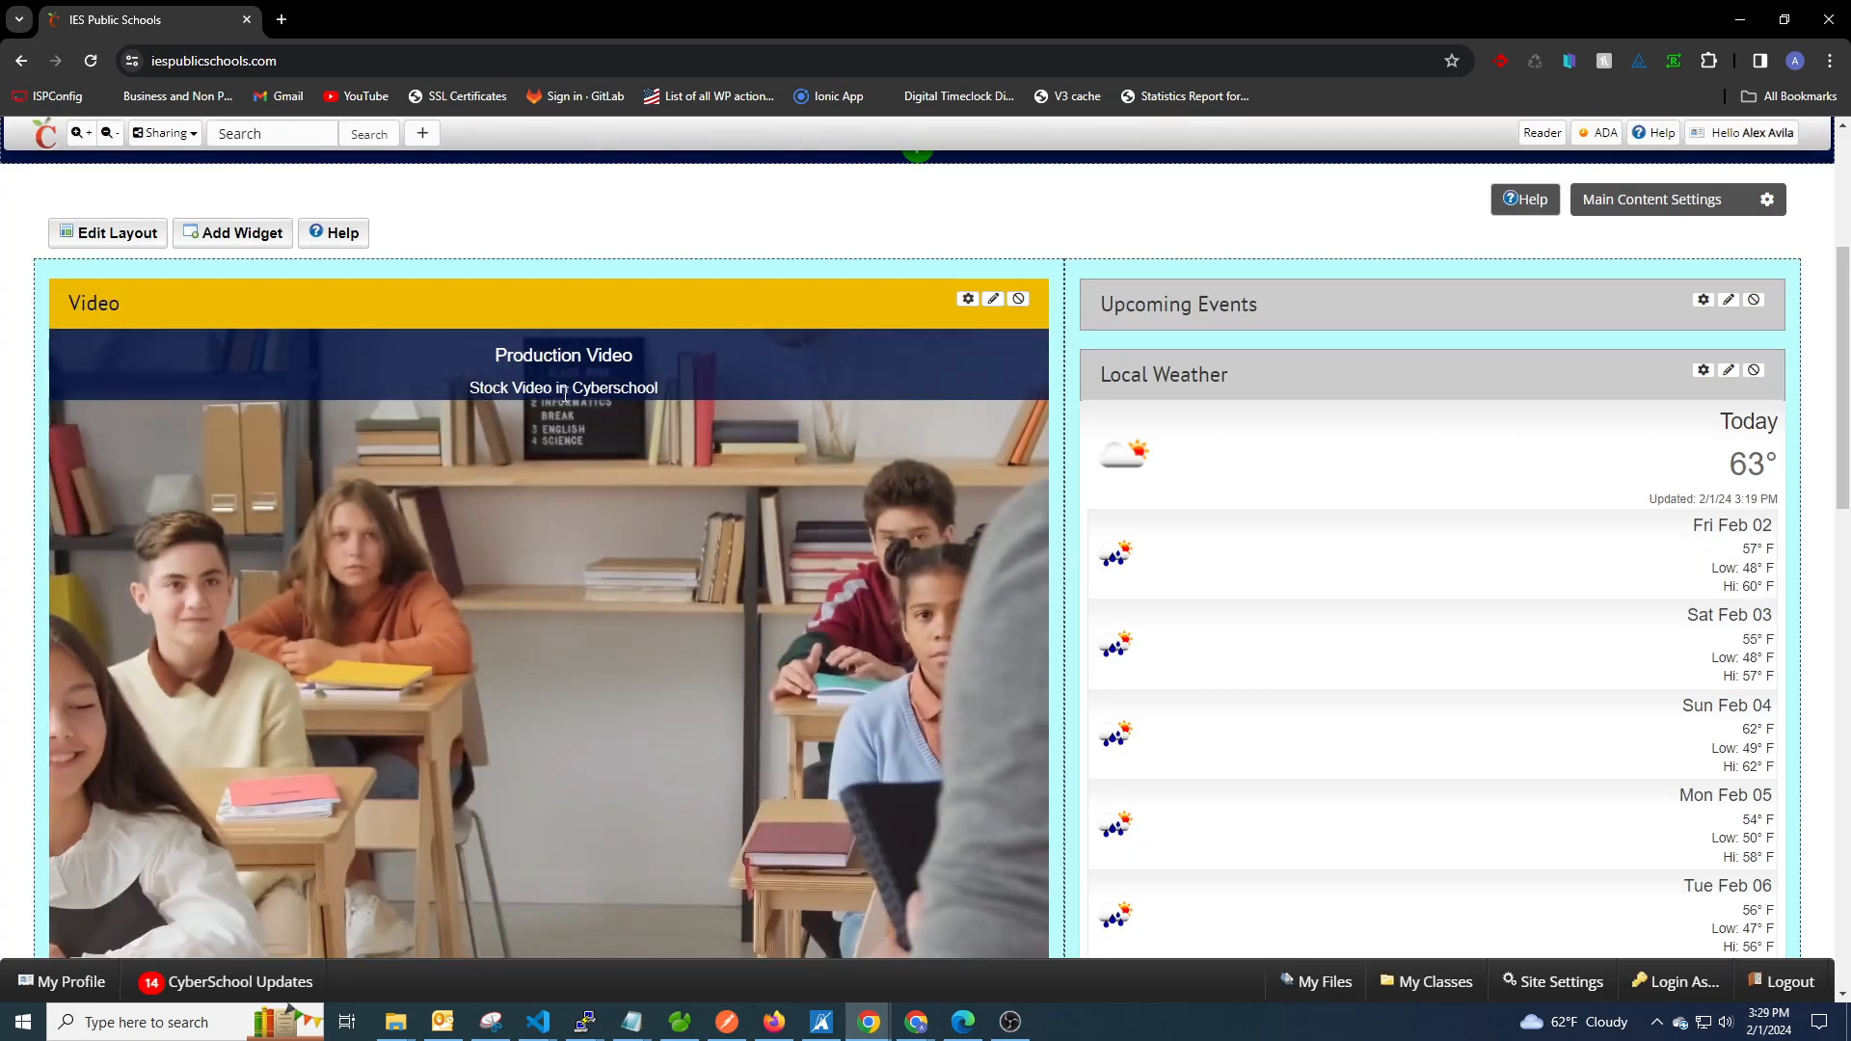
Set the Video widget's Caption Style to Center, save, and view the caption on the video.
click(968, 299)
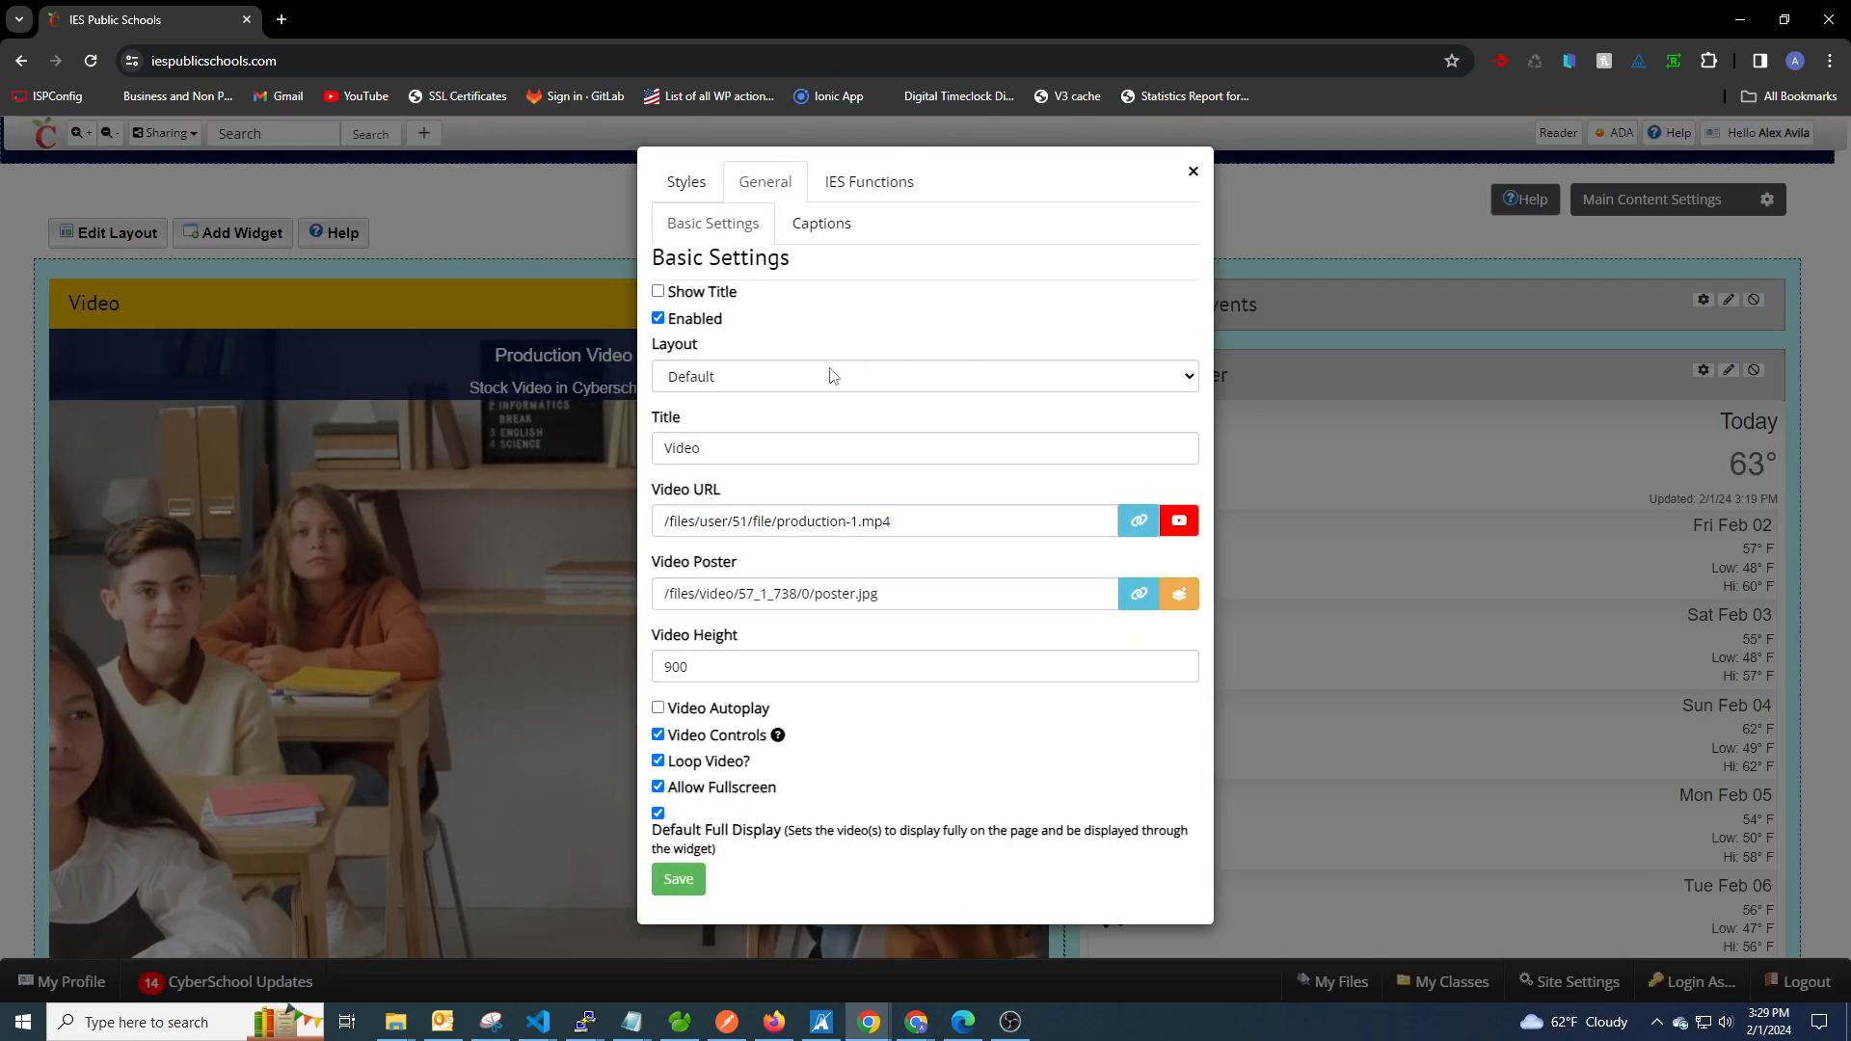
click(831, 221)
click(761, 535)
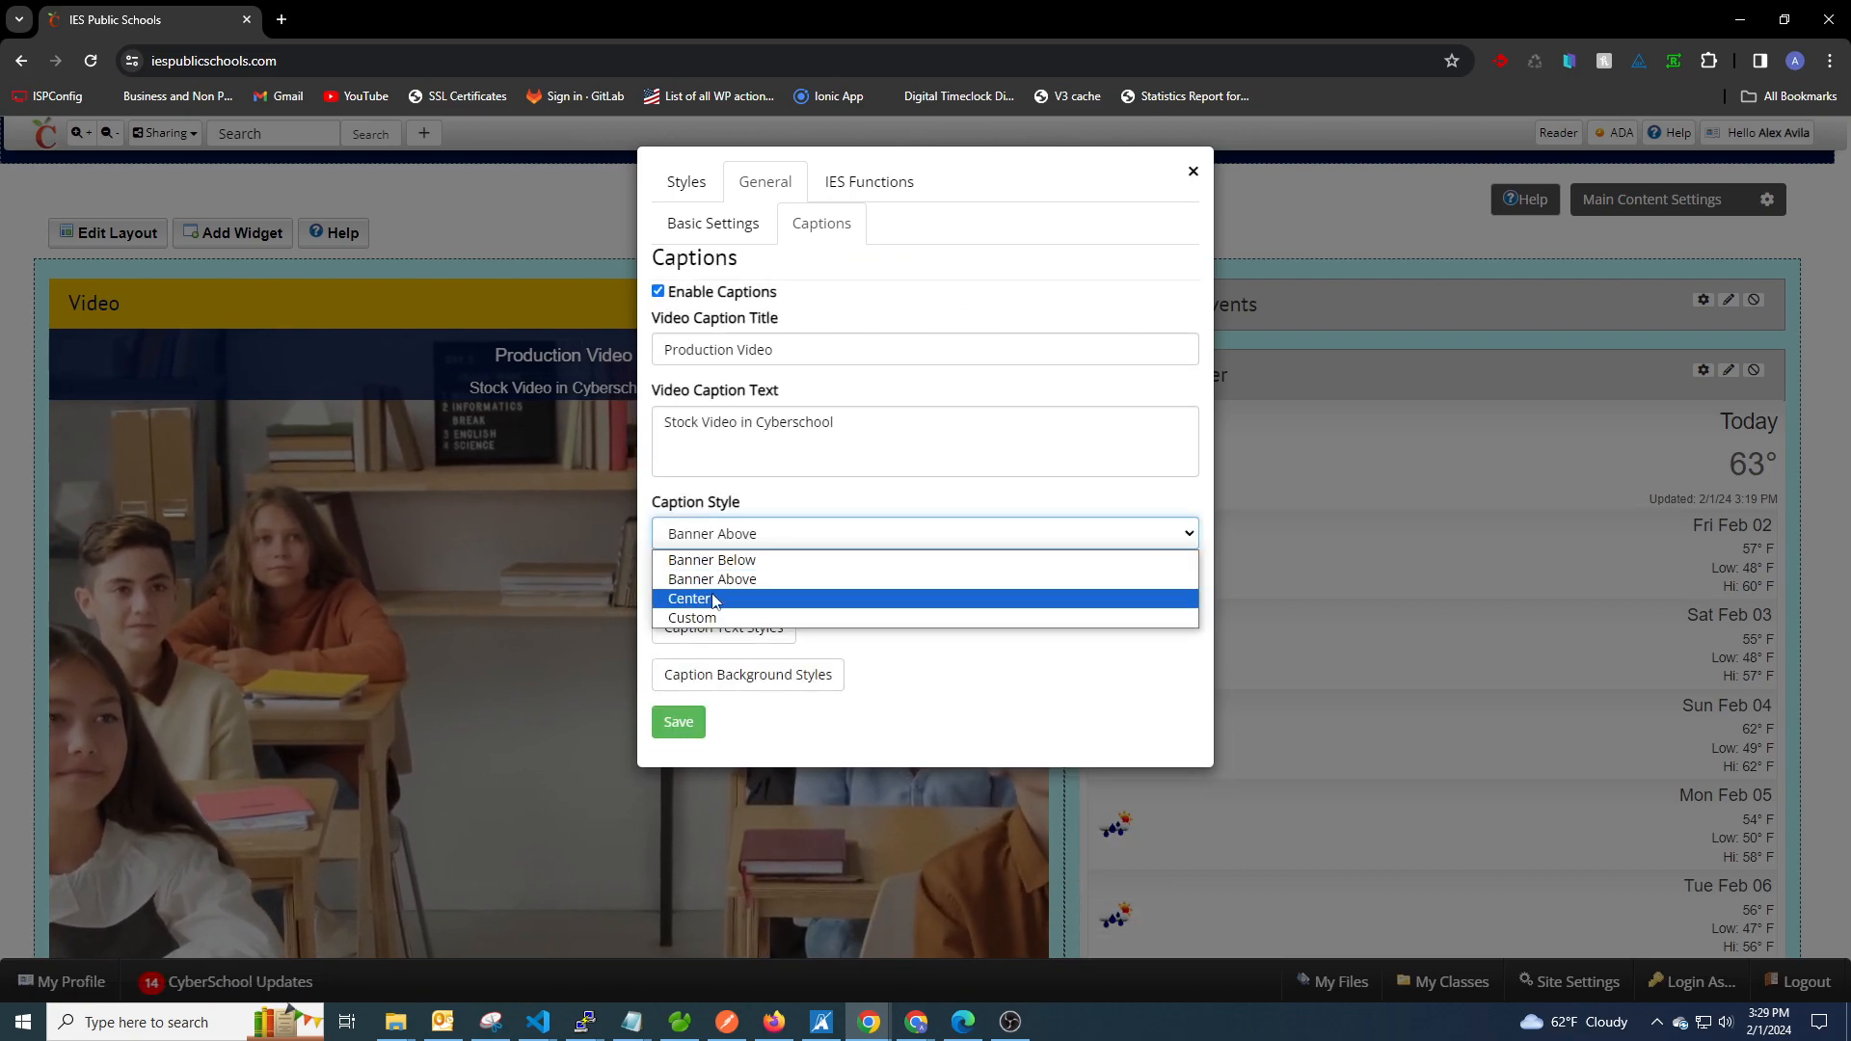
click(715, 600)
click(680, 725)
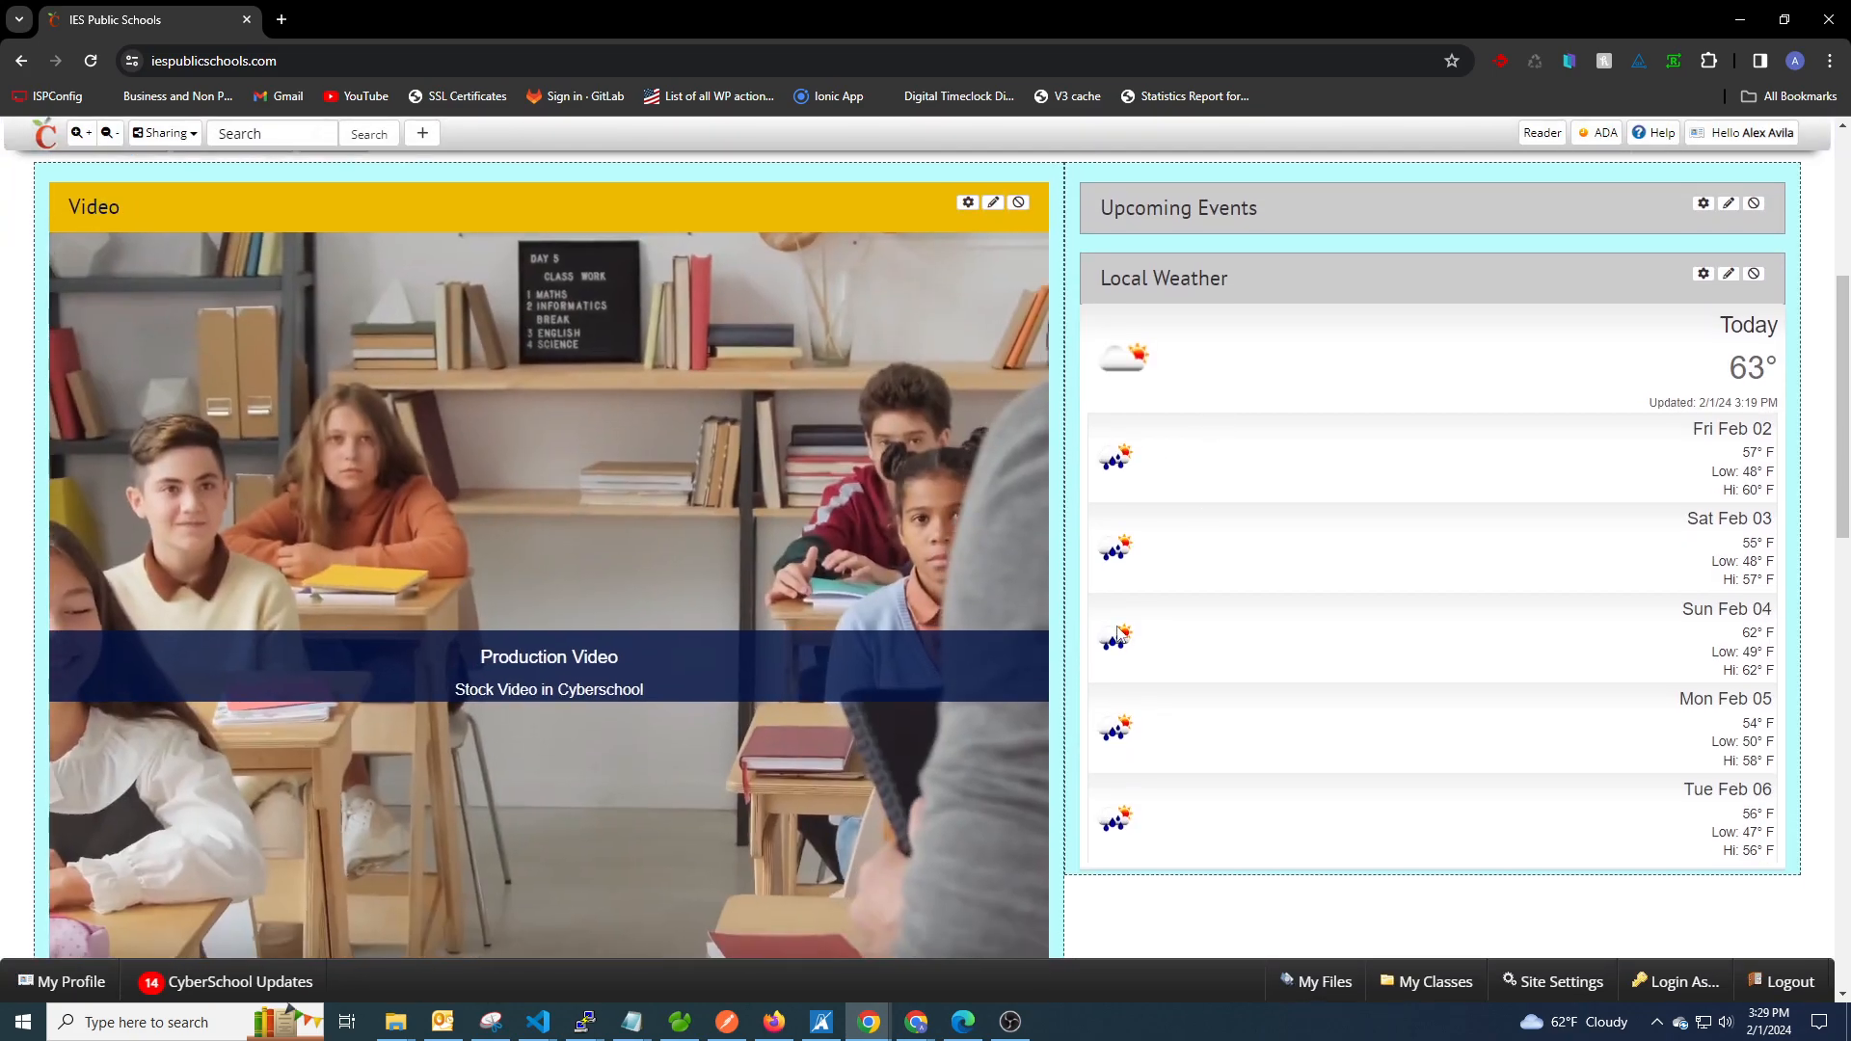
Use the Custom caption style with position 80 from right, 60 from bottom and caption width 300, and save.
click(967, 204)
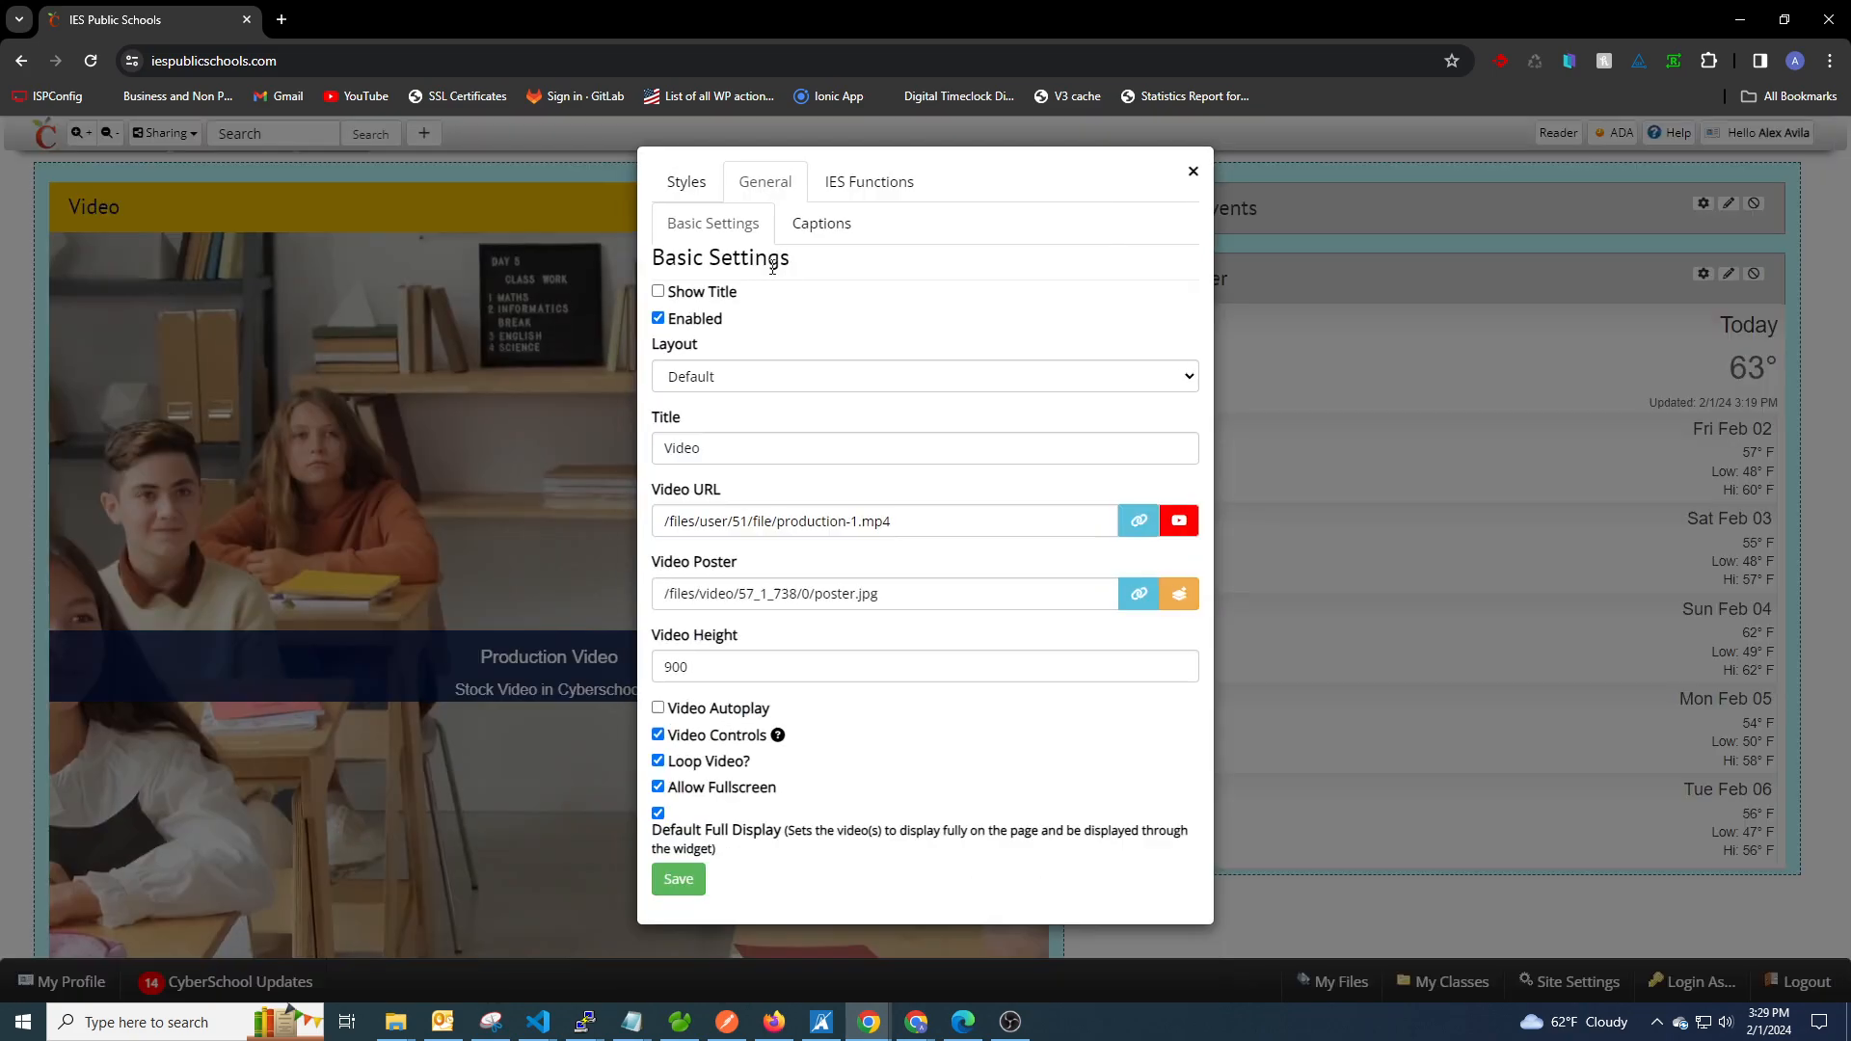
click(840, 241)
click(718, 536)
click(727, 622)
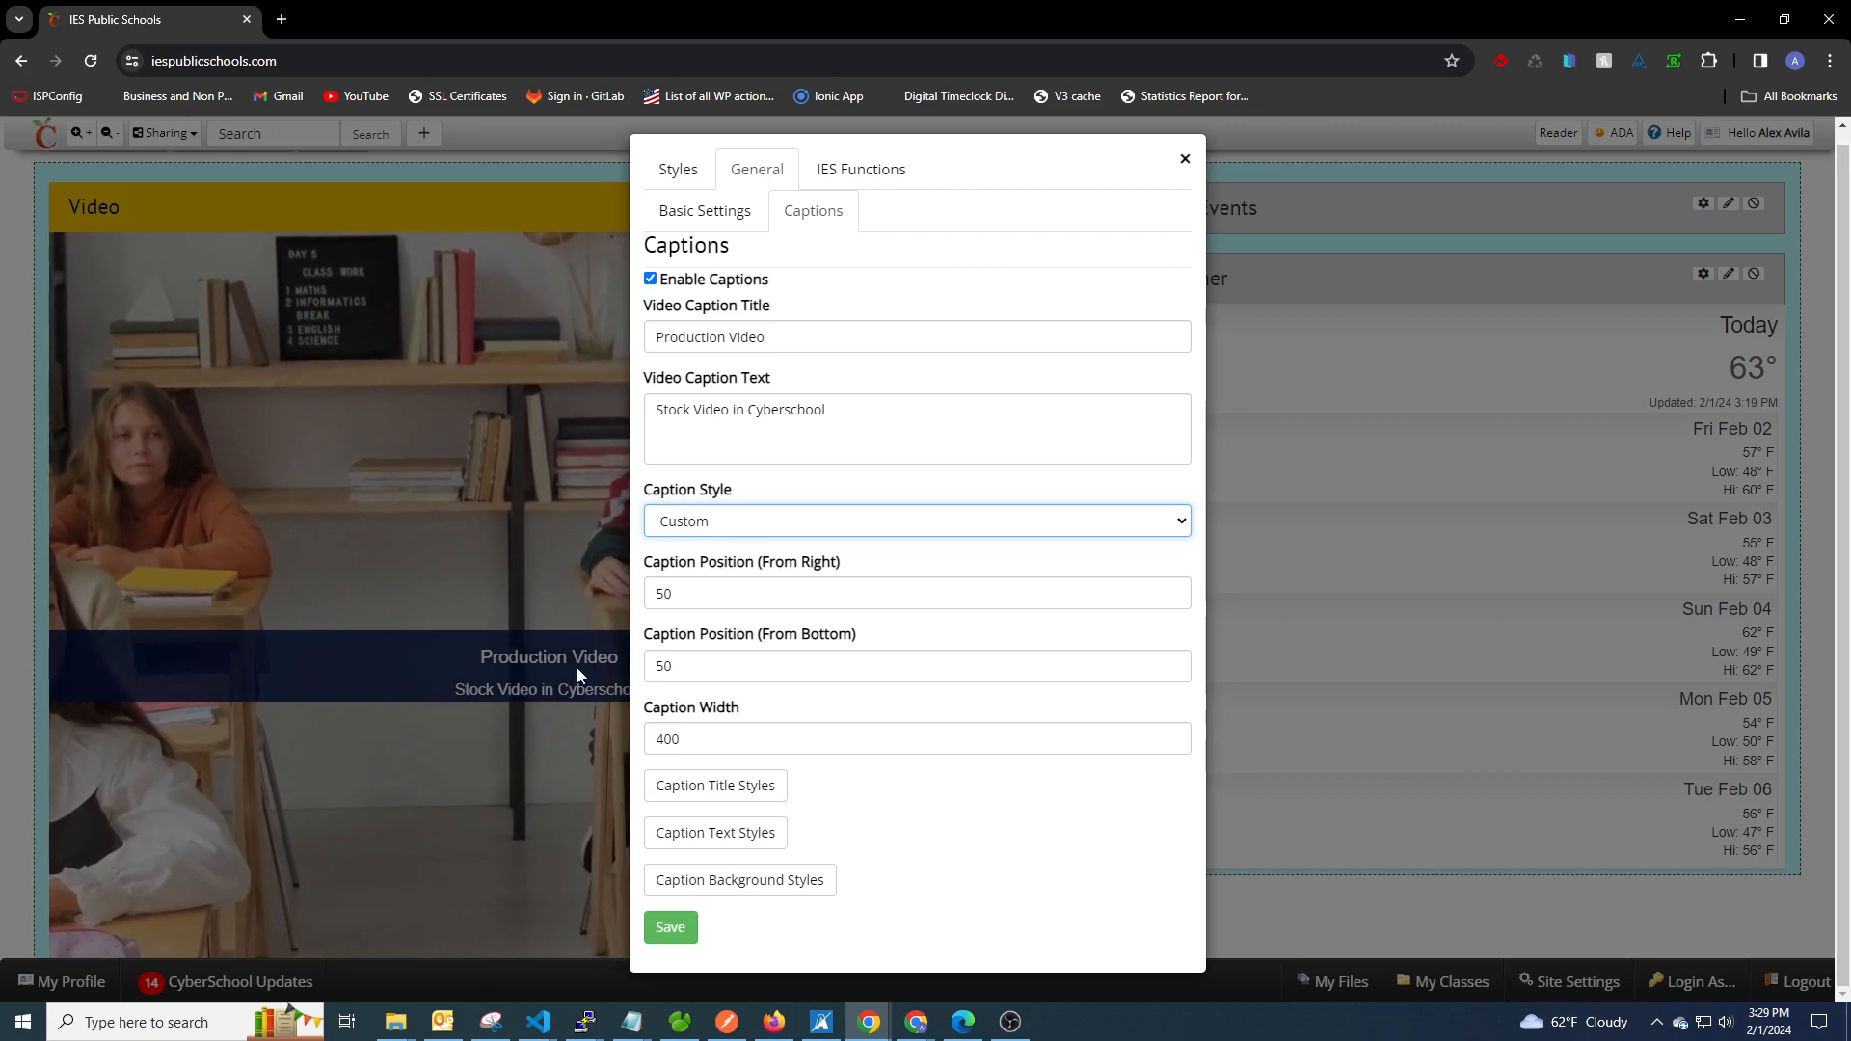
double_click(699, 595)
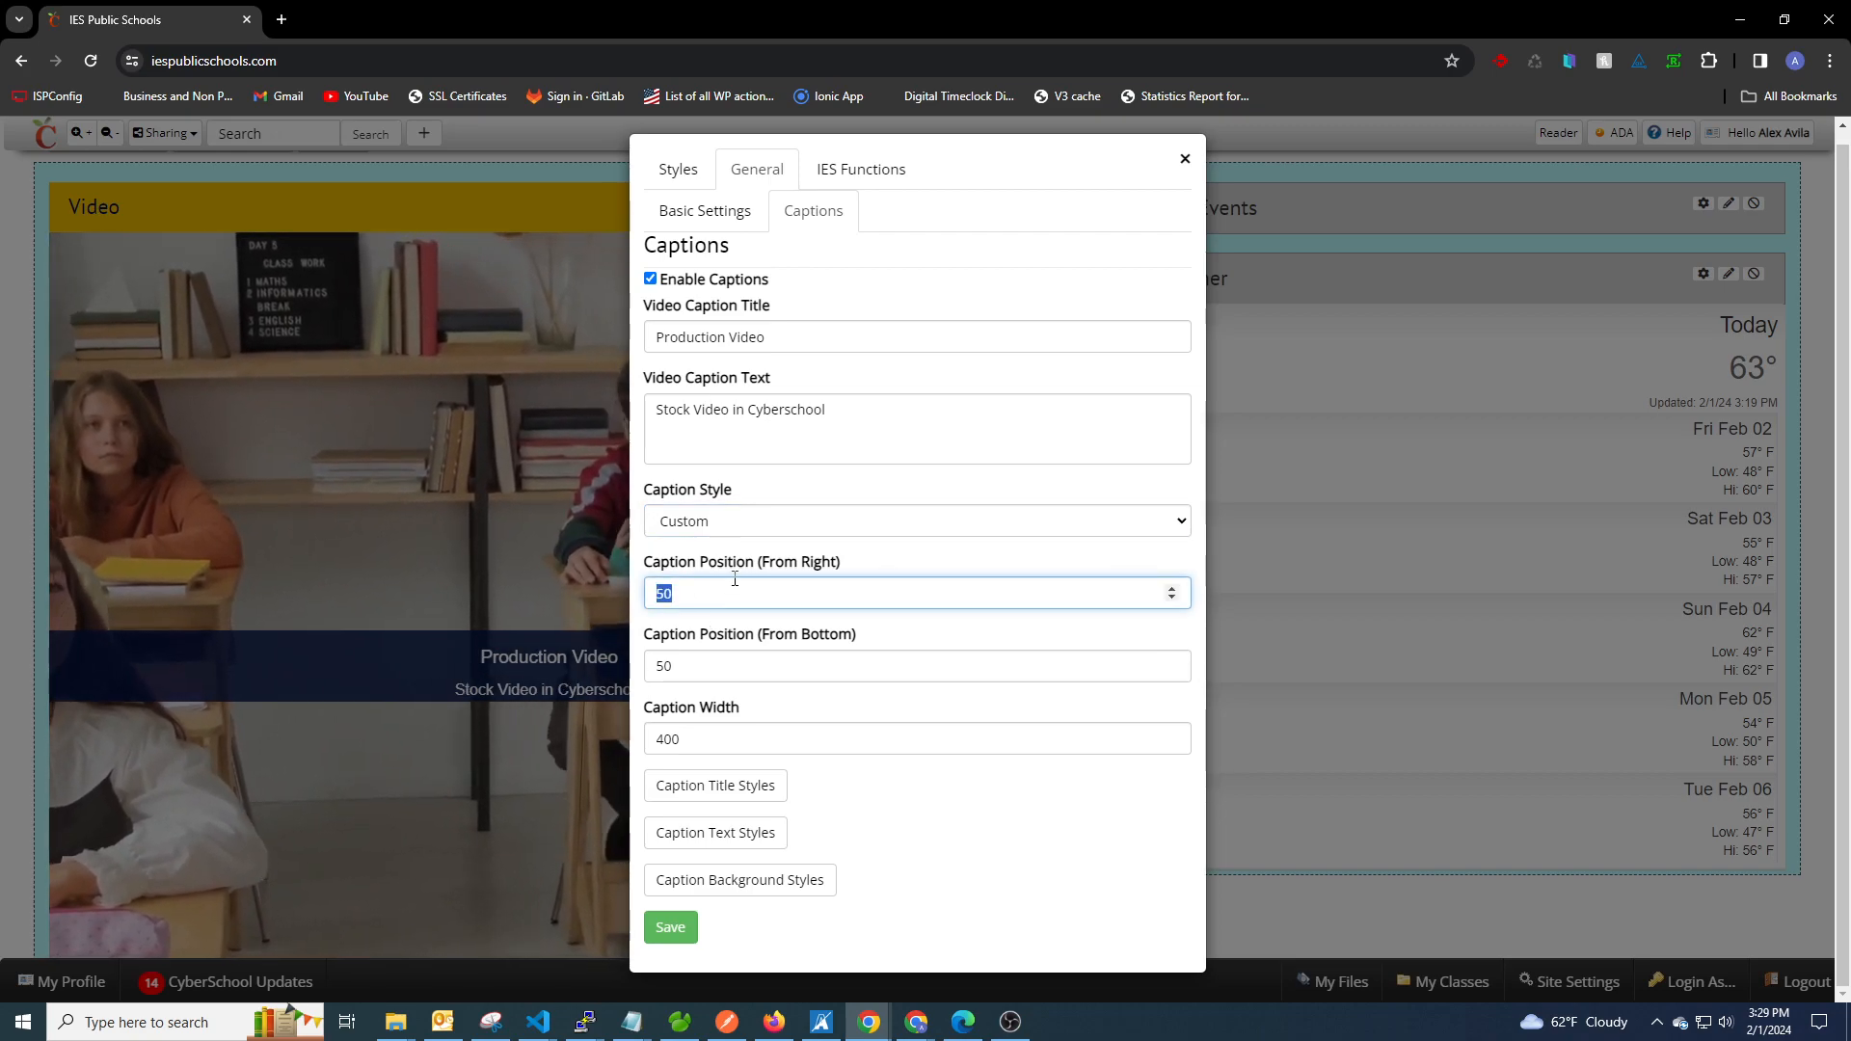
text(80)
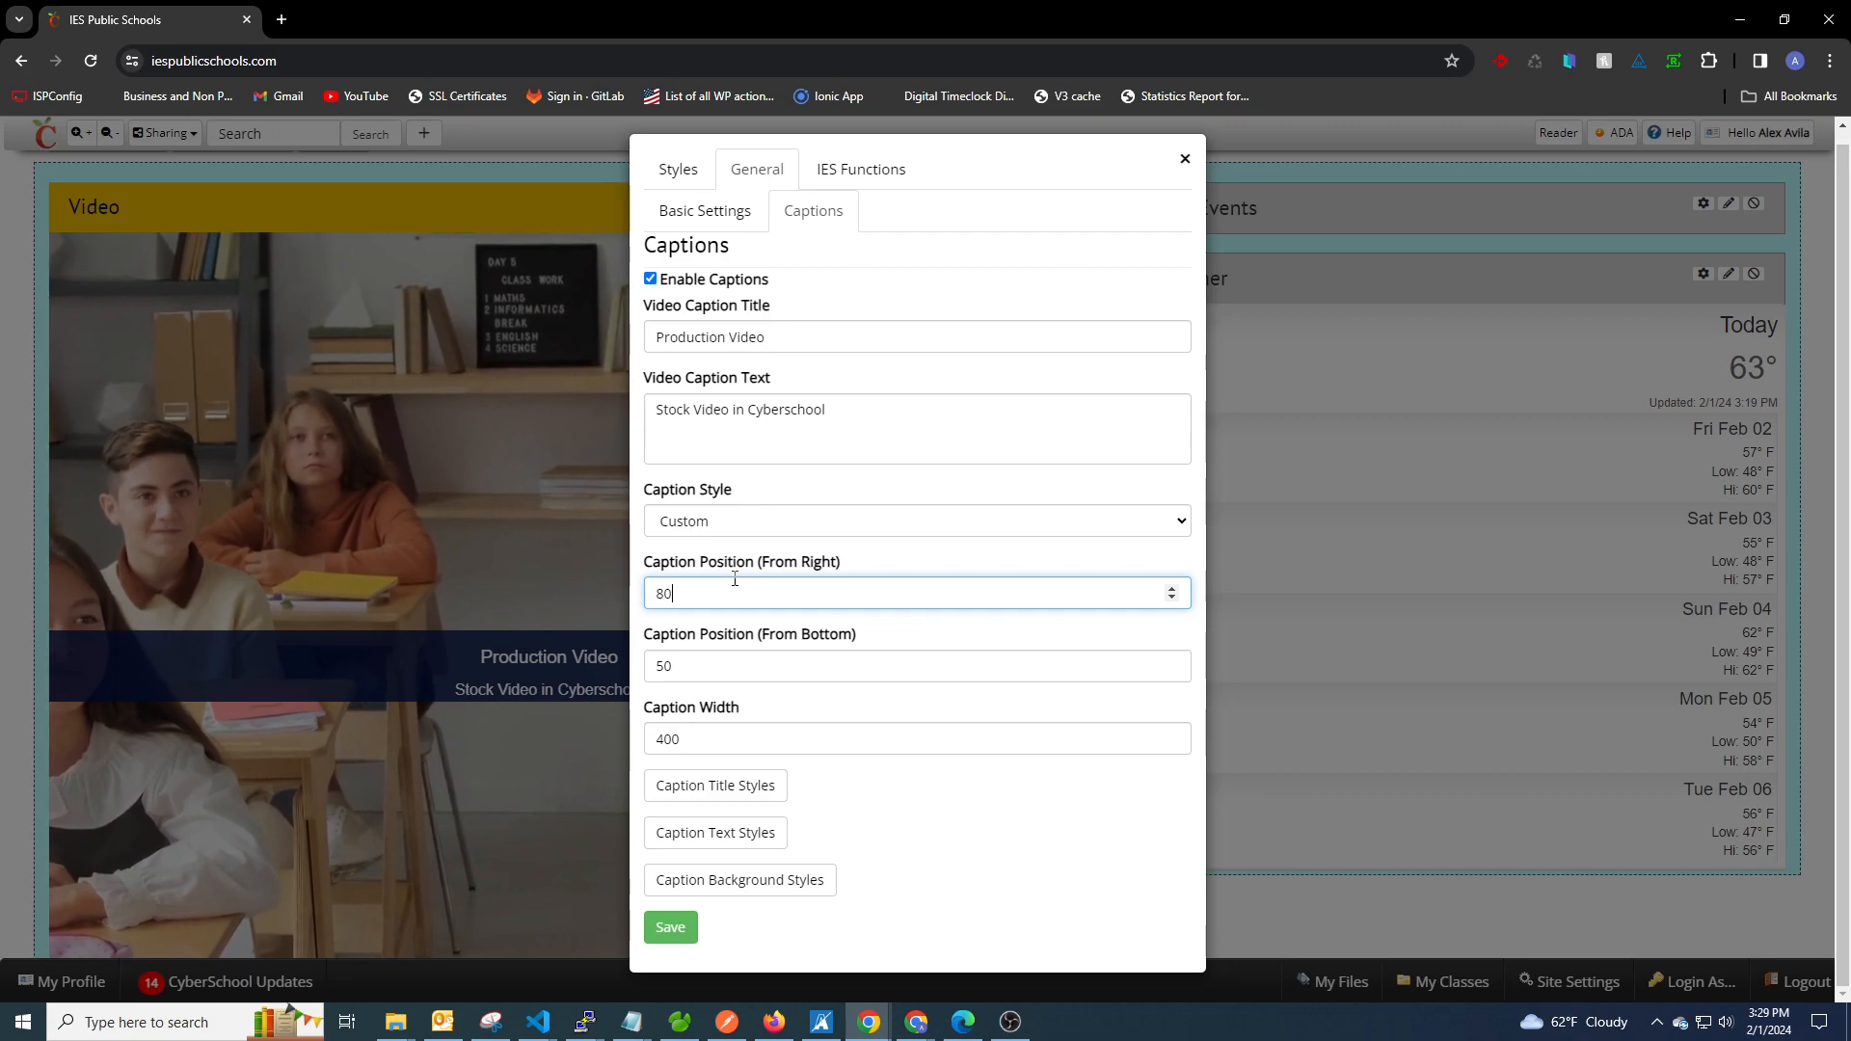
double_click(663, 667)
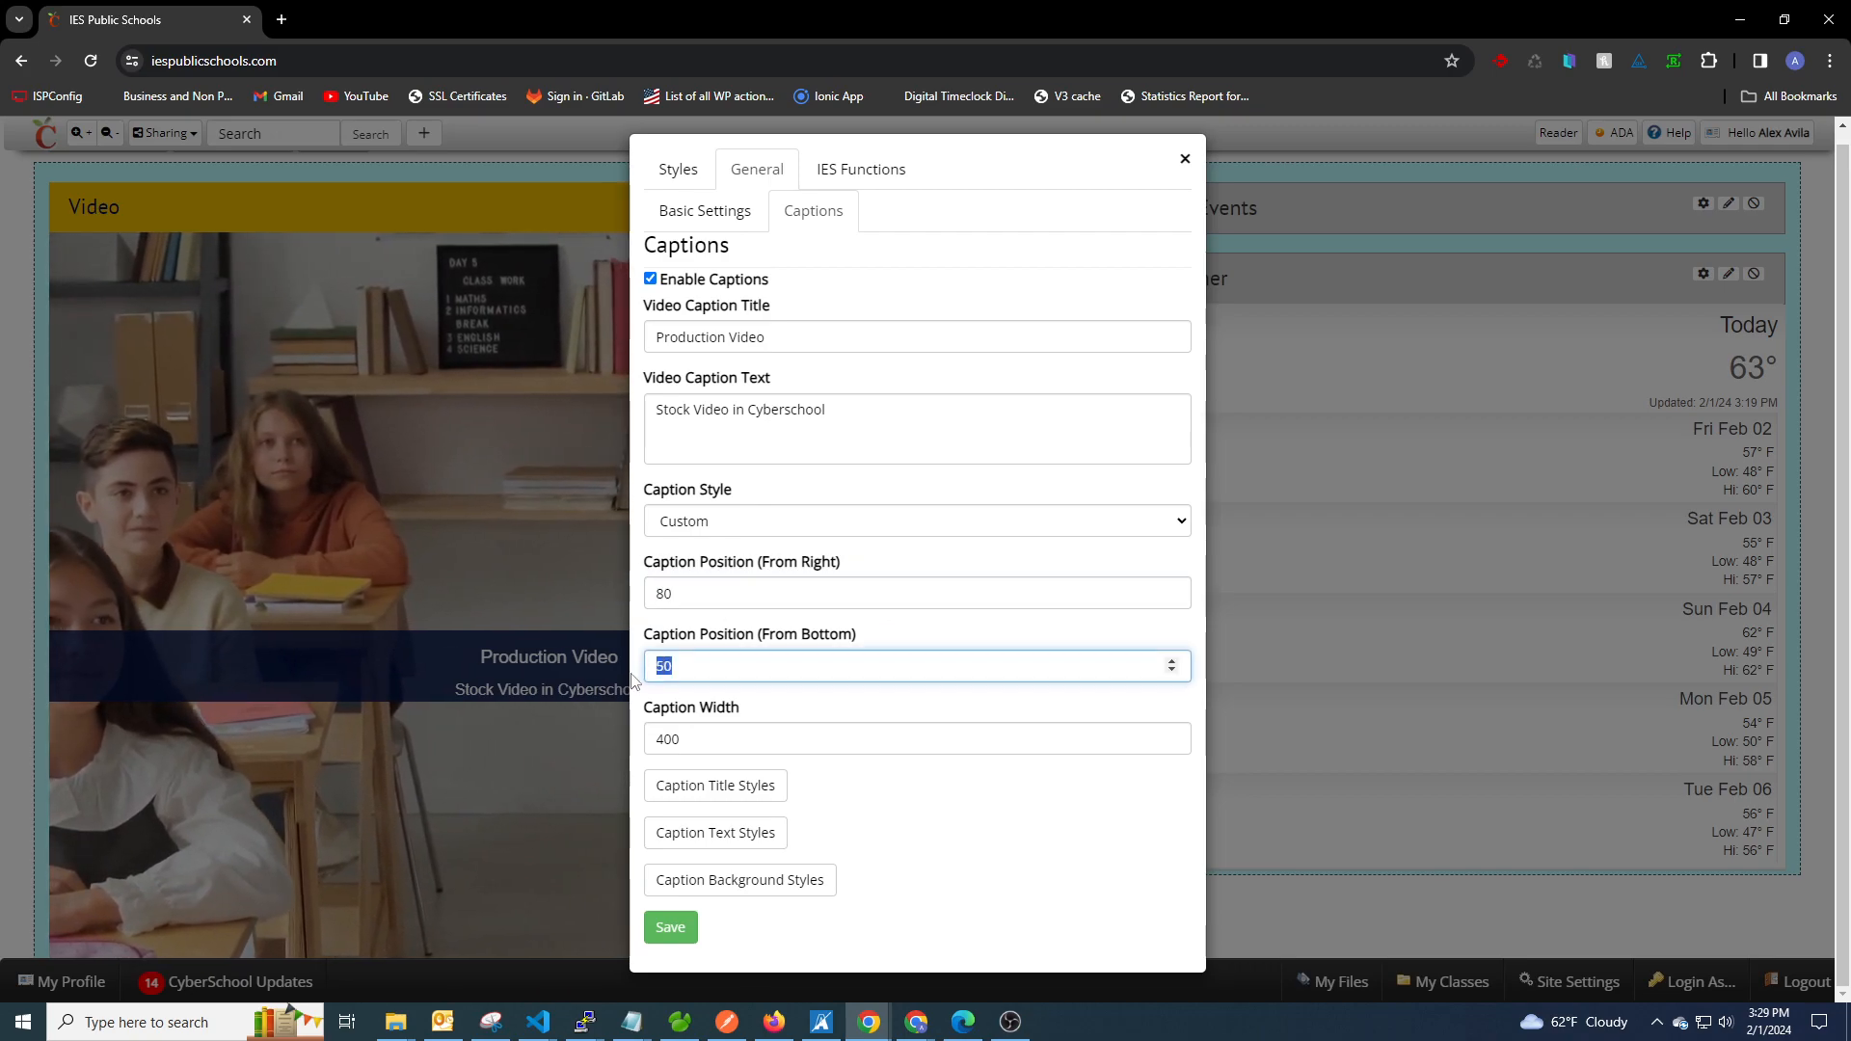
text(60)
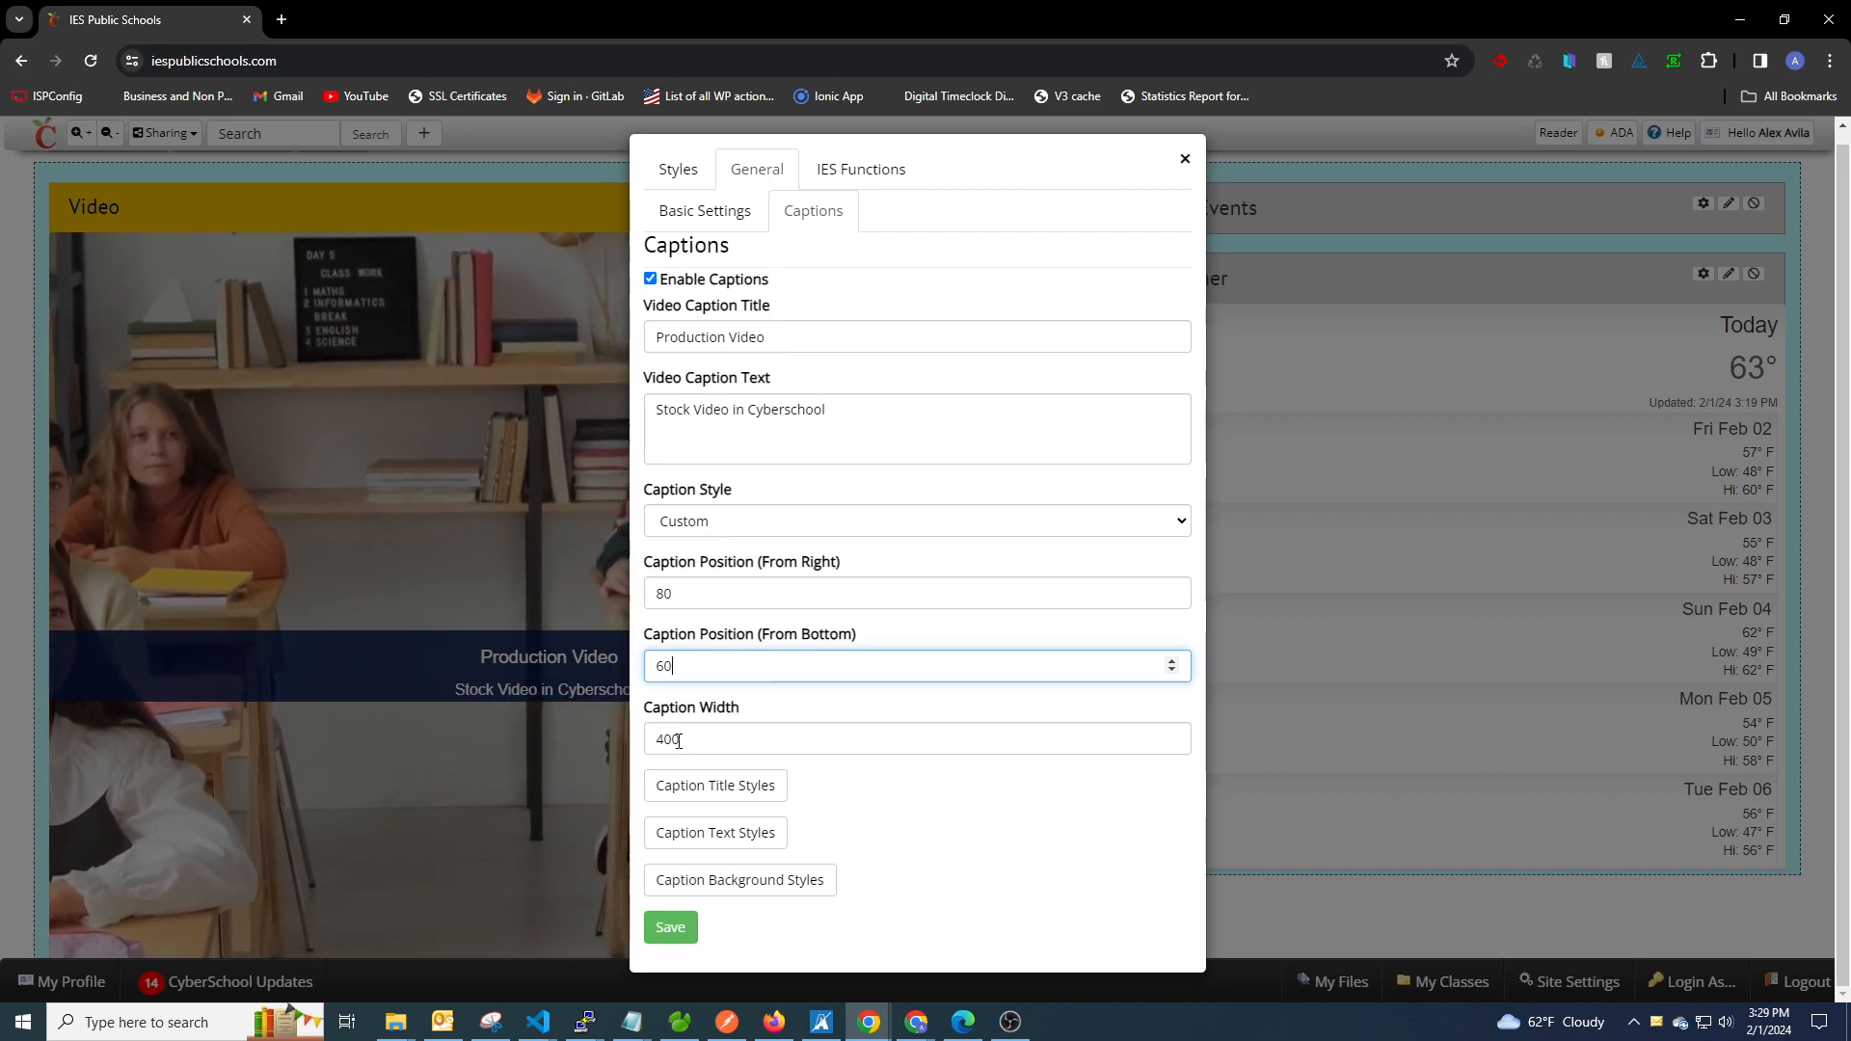
double_click(685, 739)
text(300)
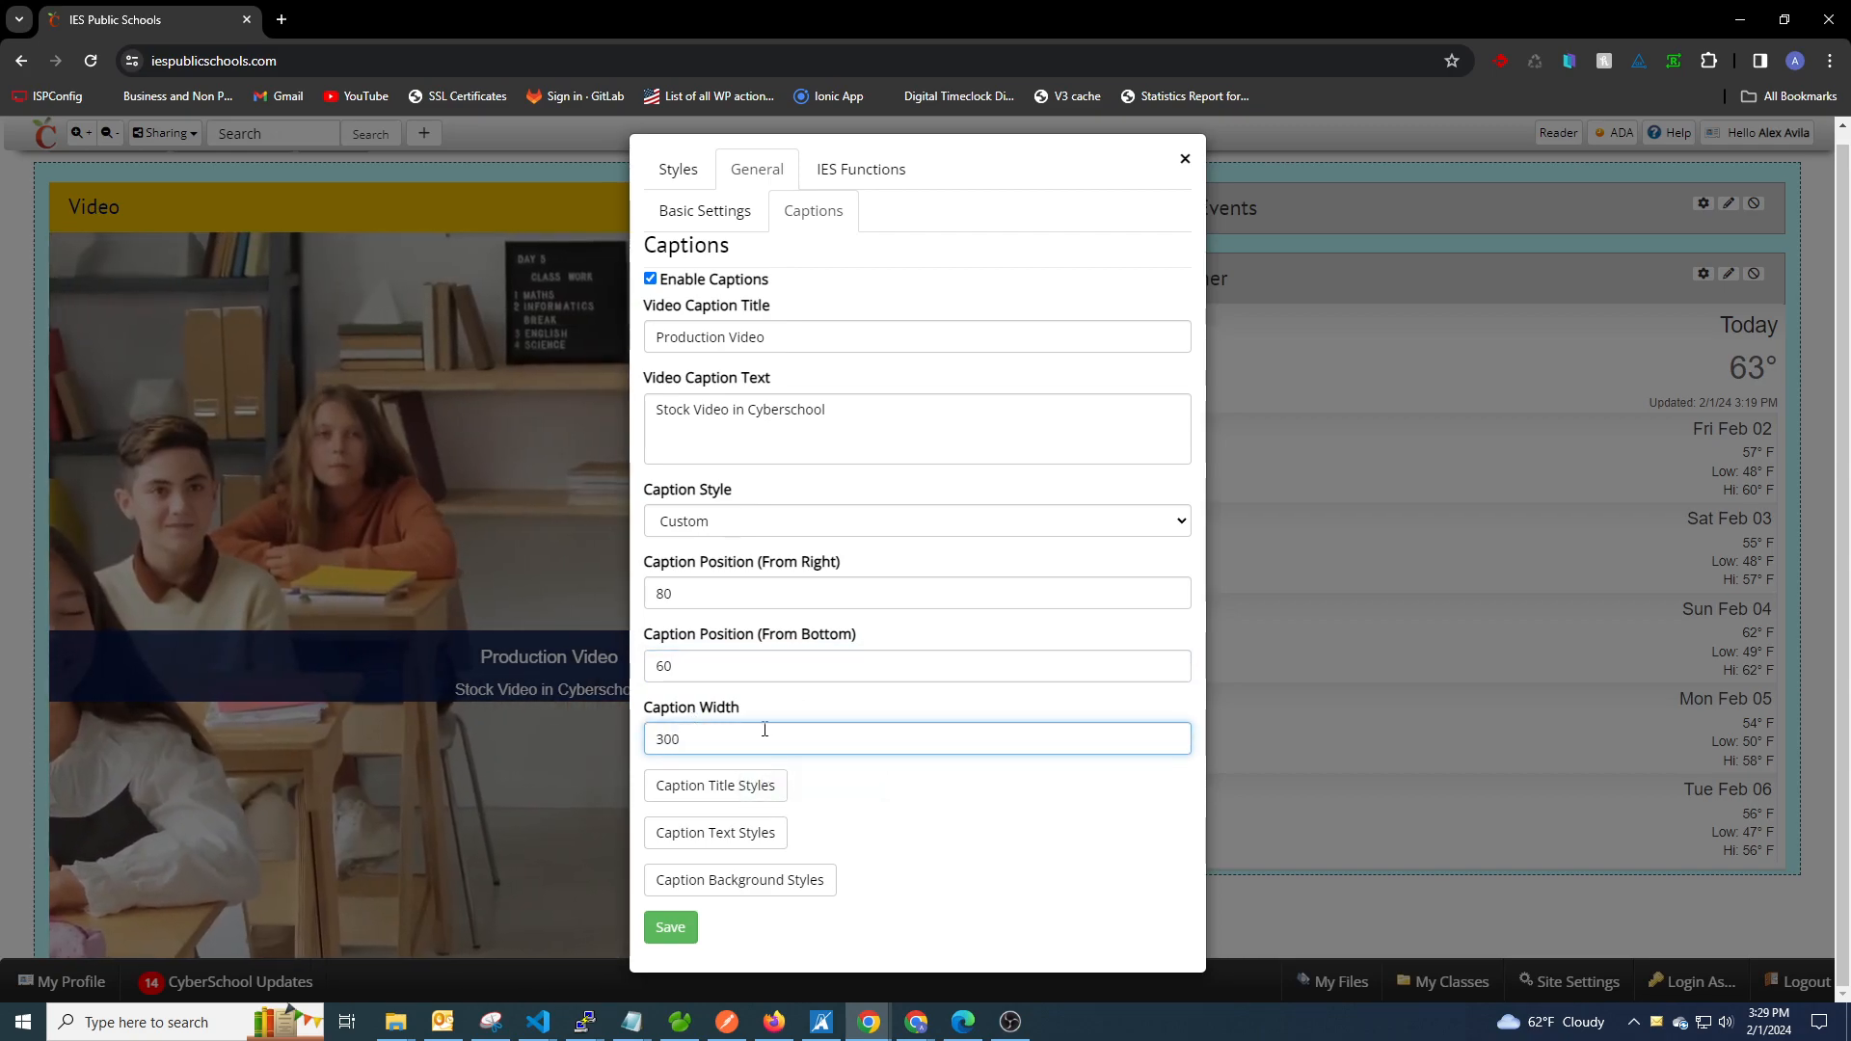
click(671, 927)
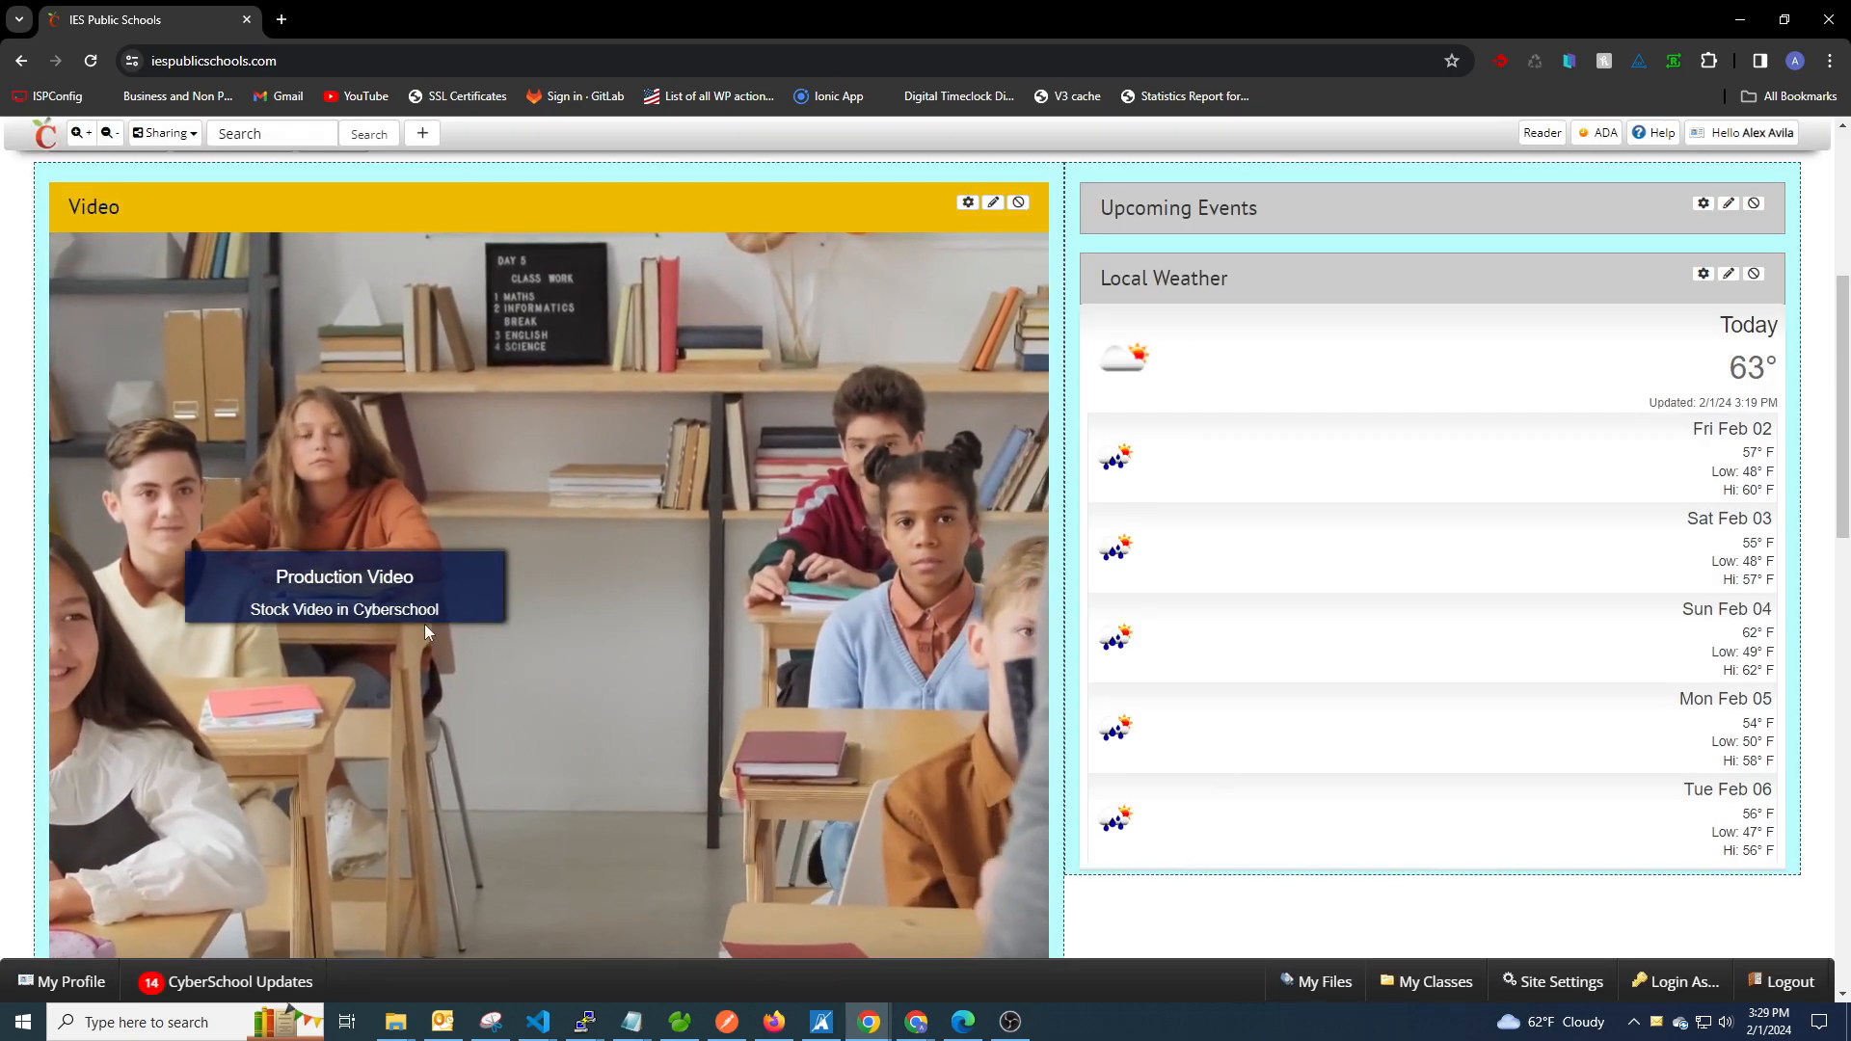
Widen the Video widget's custom caption to 600 and save.
click(966, 205)
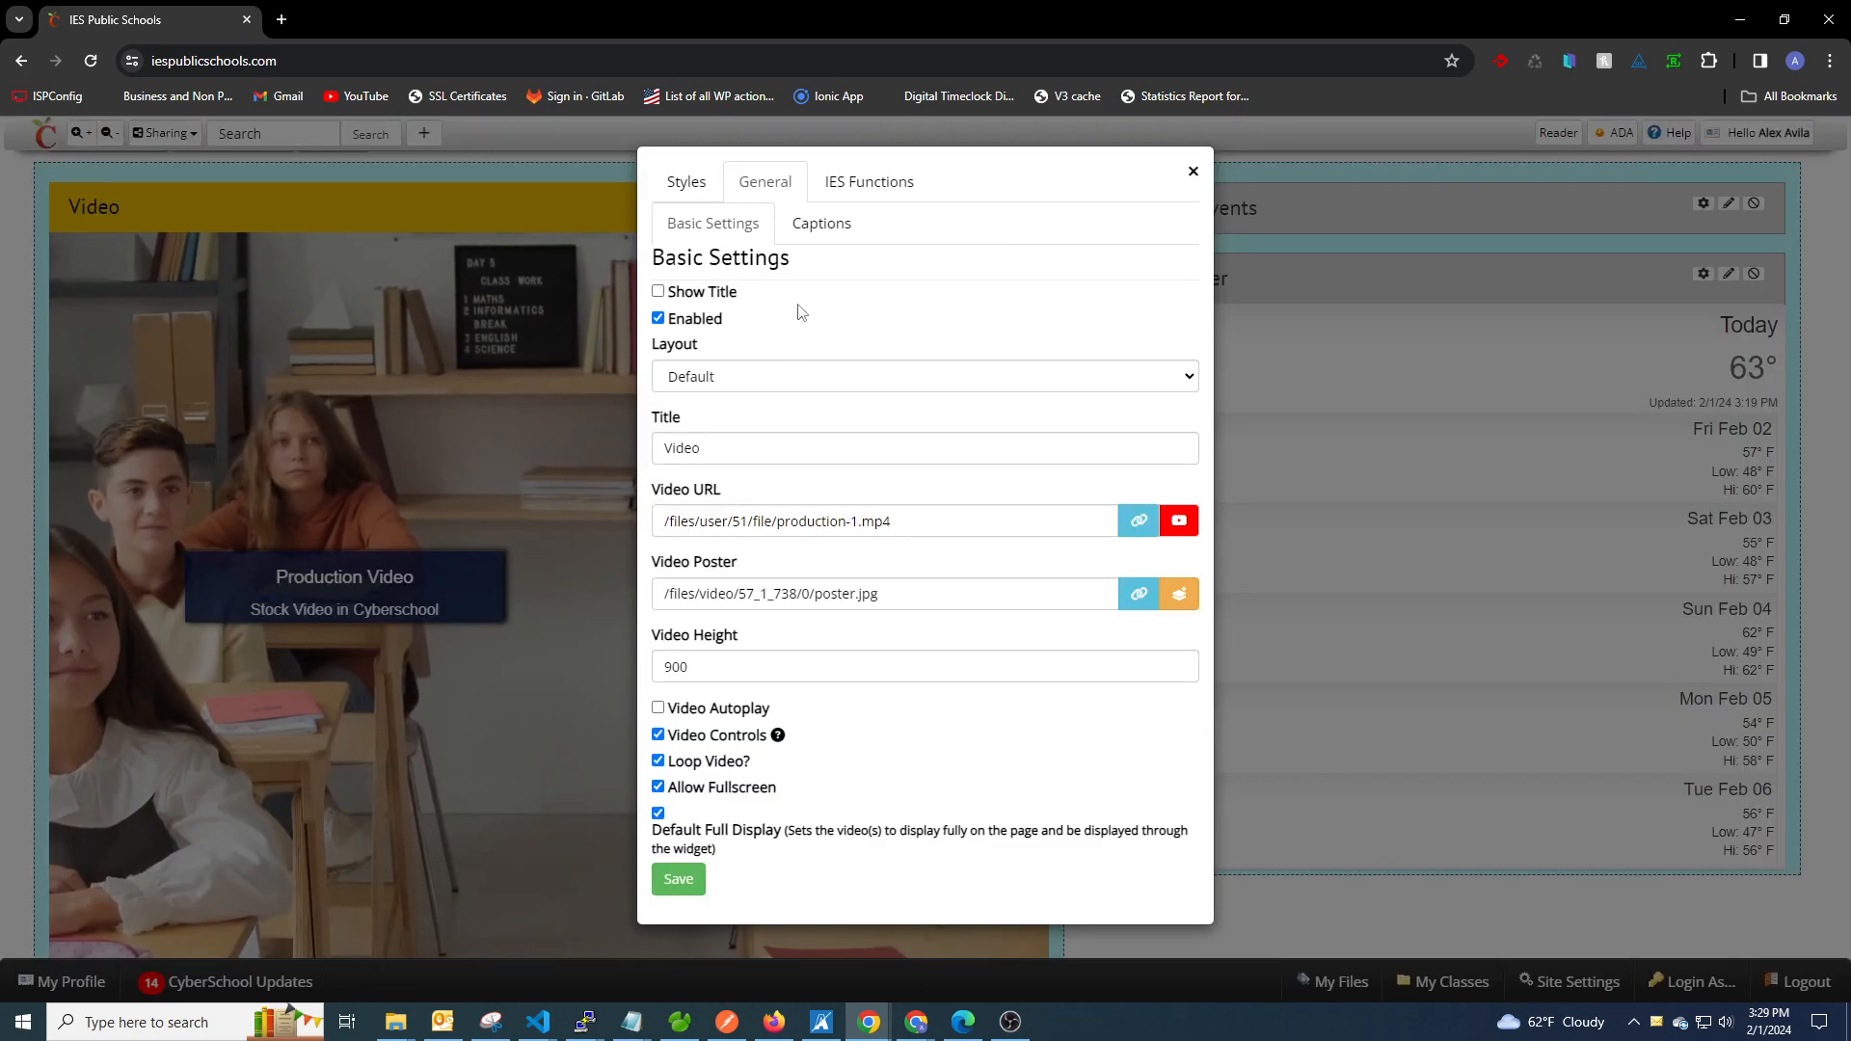
click(813, 223)
double_click(687, 739)
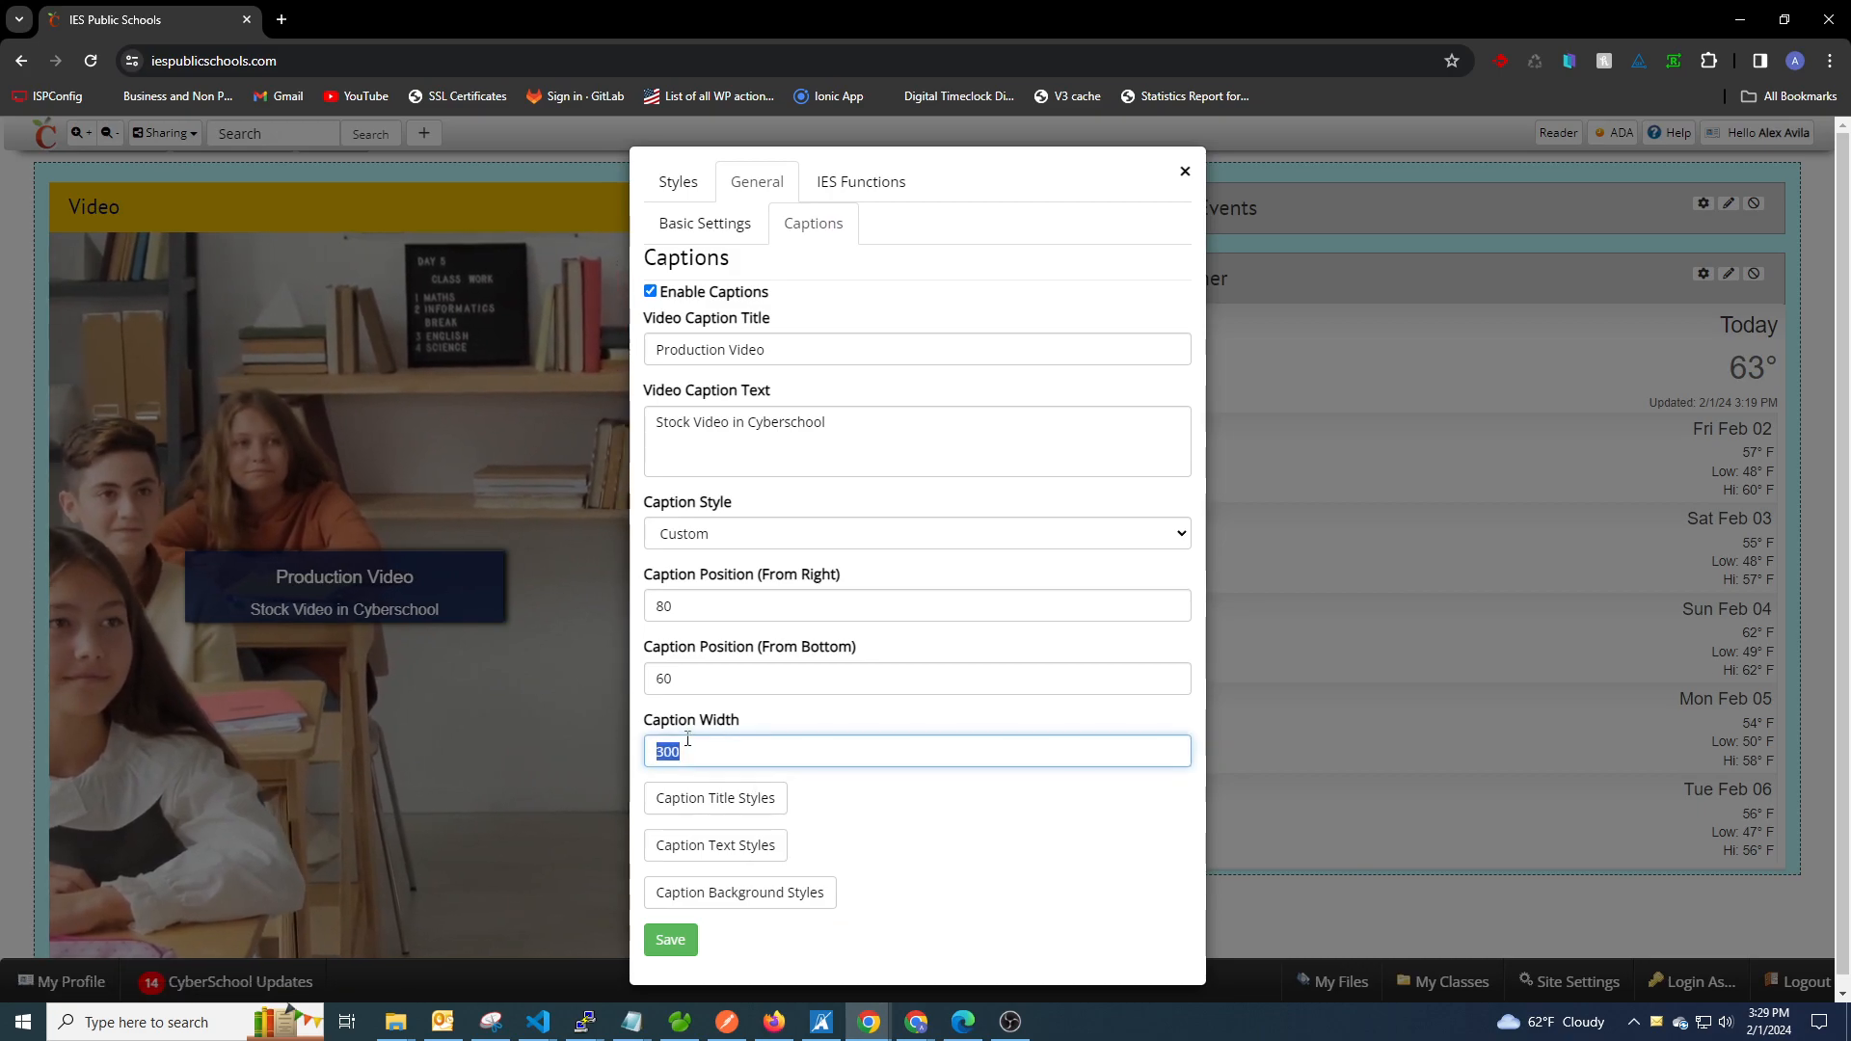
text(600)
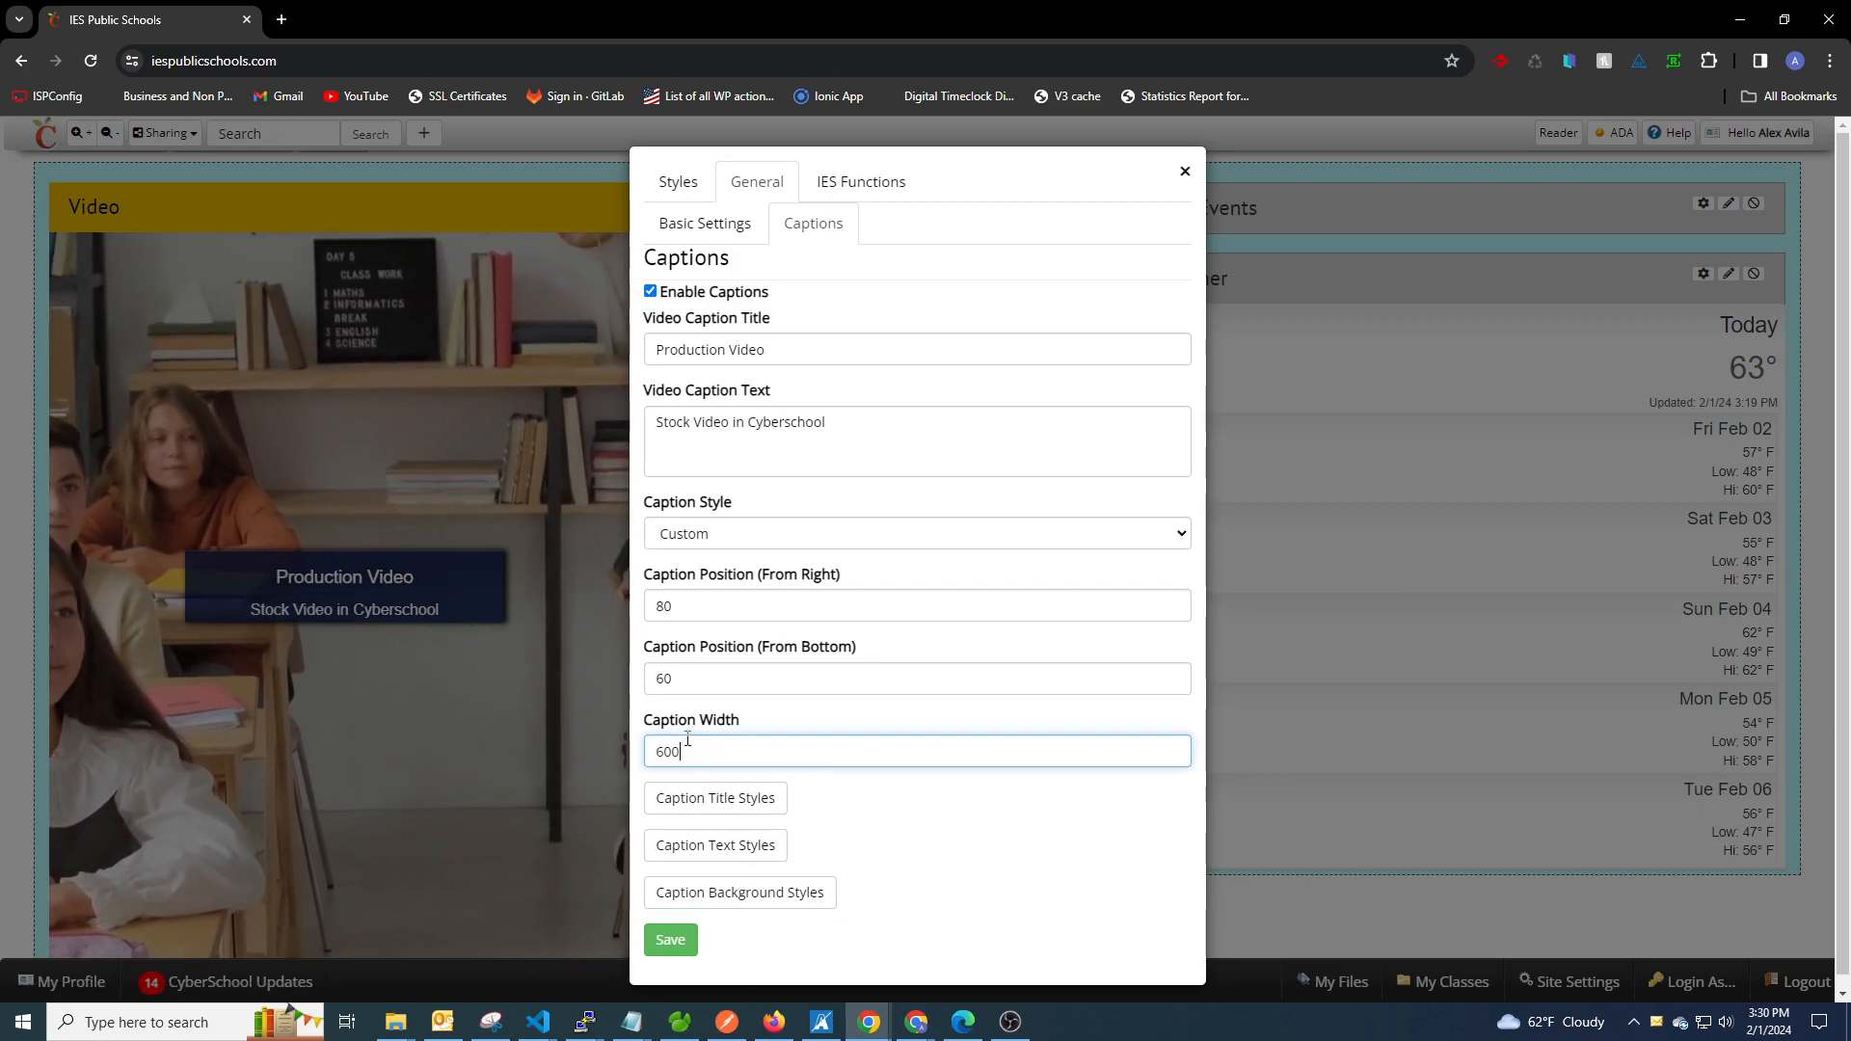
click(673, 940)
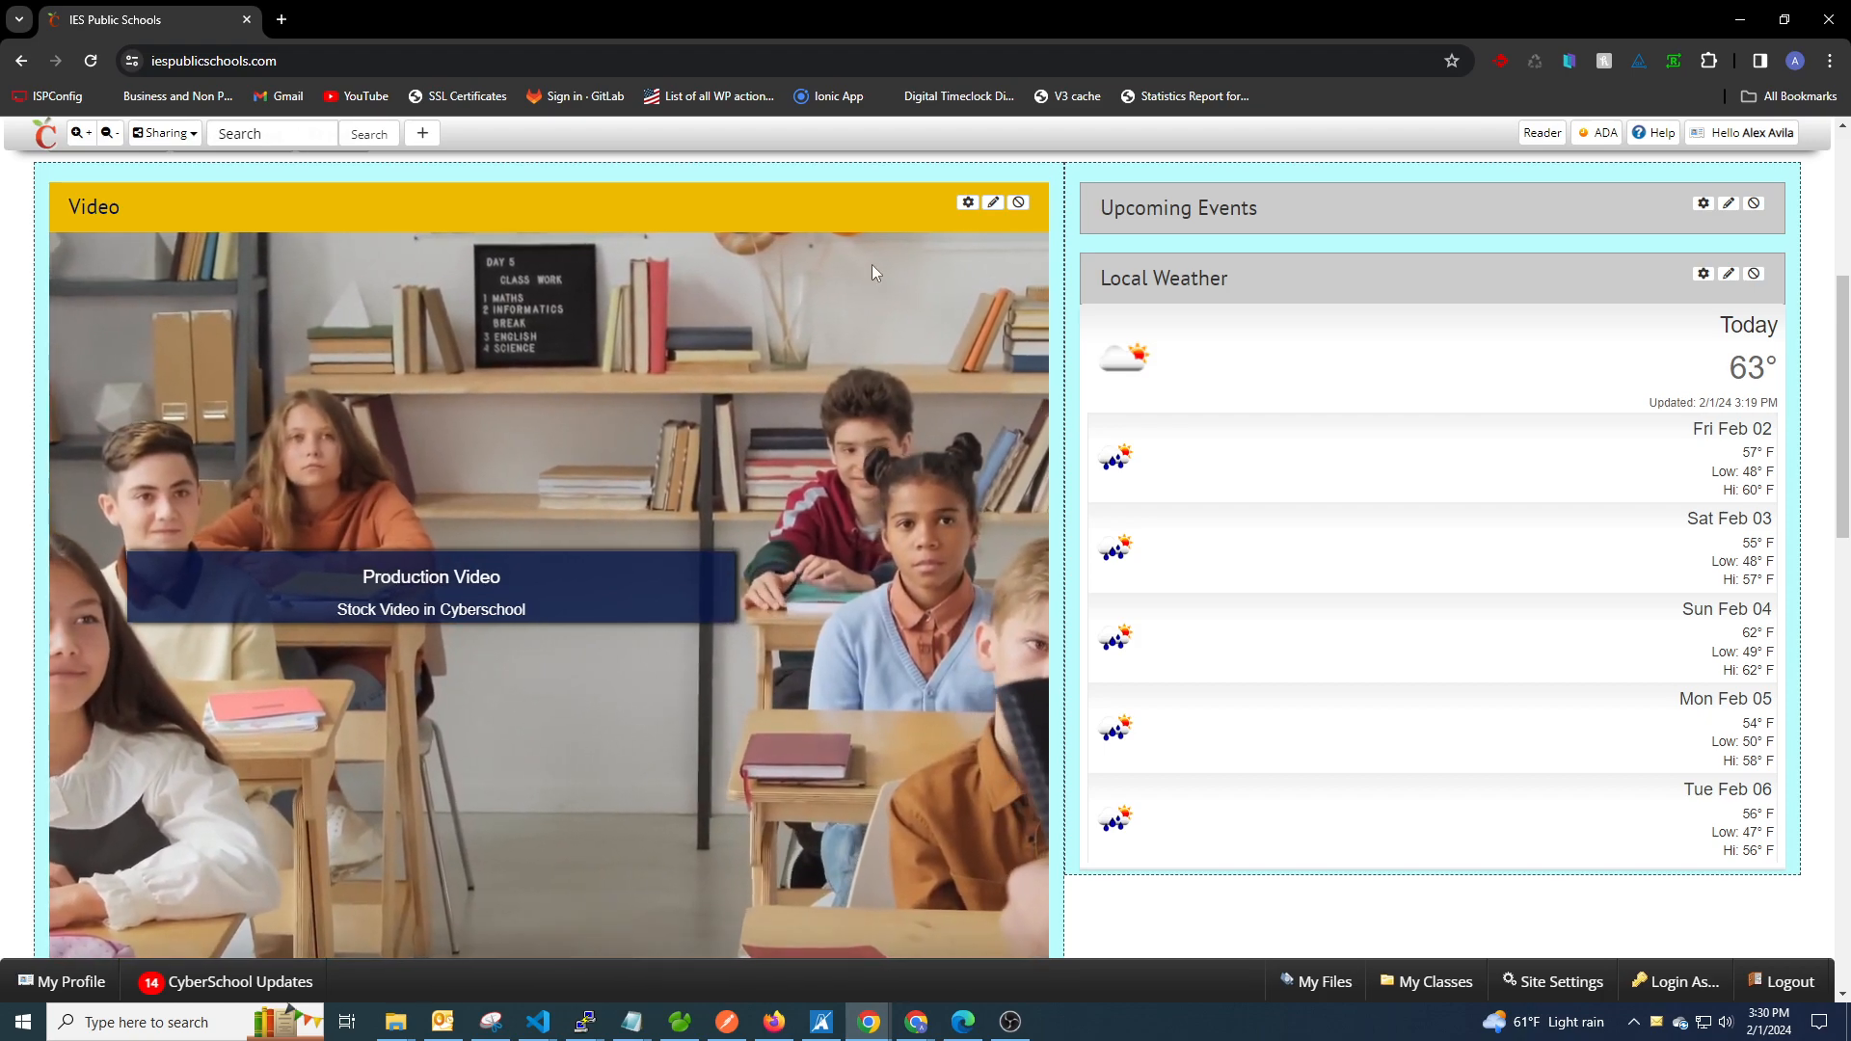
Enable Show Title for the Video widget and check the Widget Title Alignment options, keeping Center.
click(969, 204)
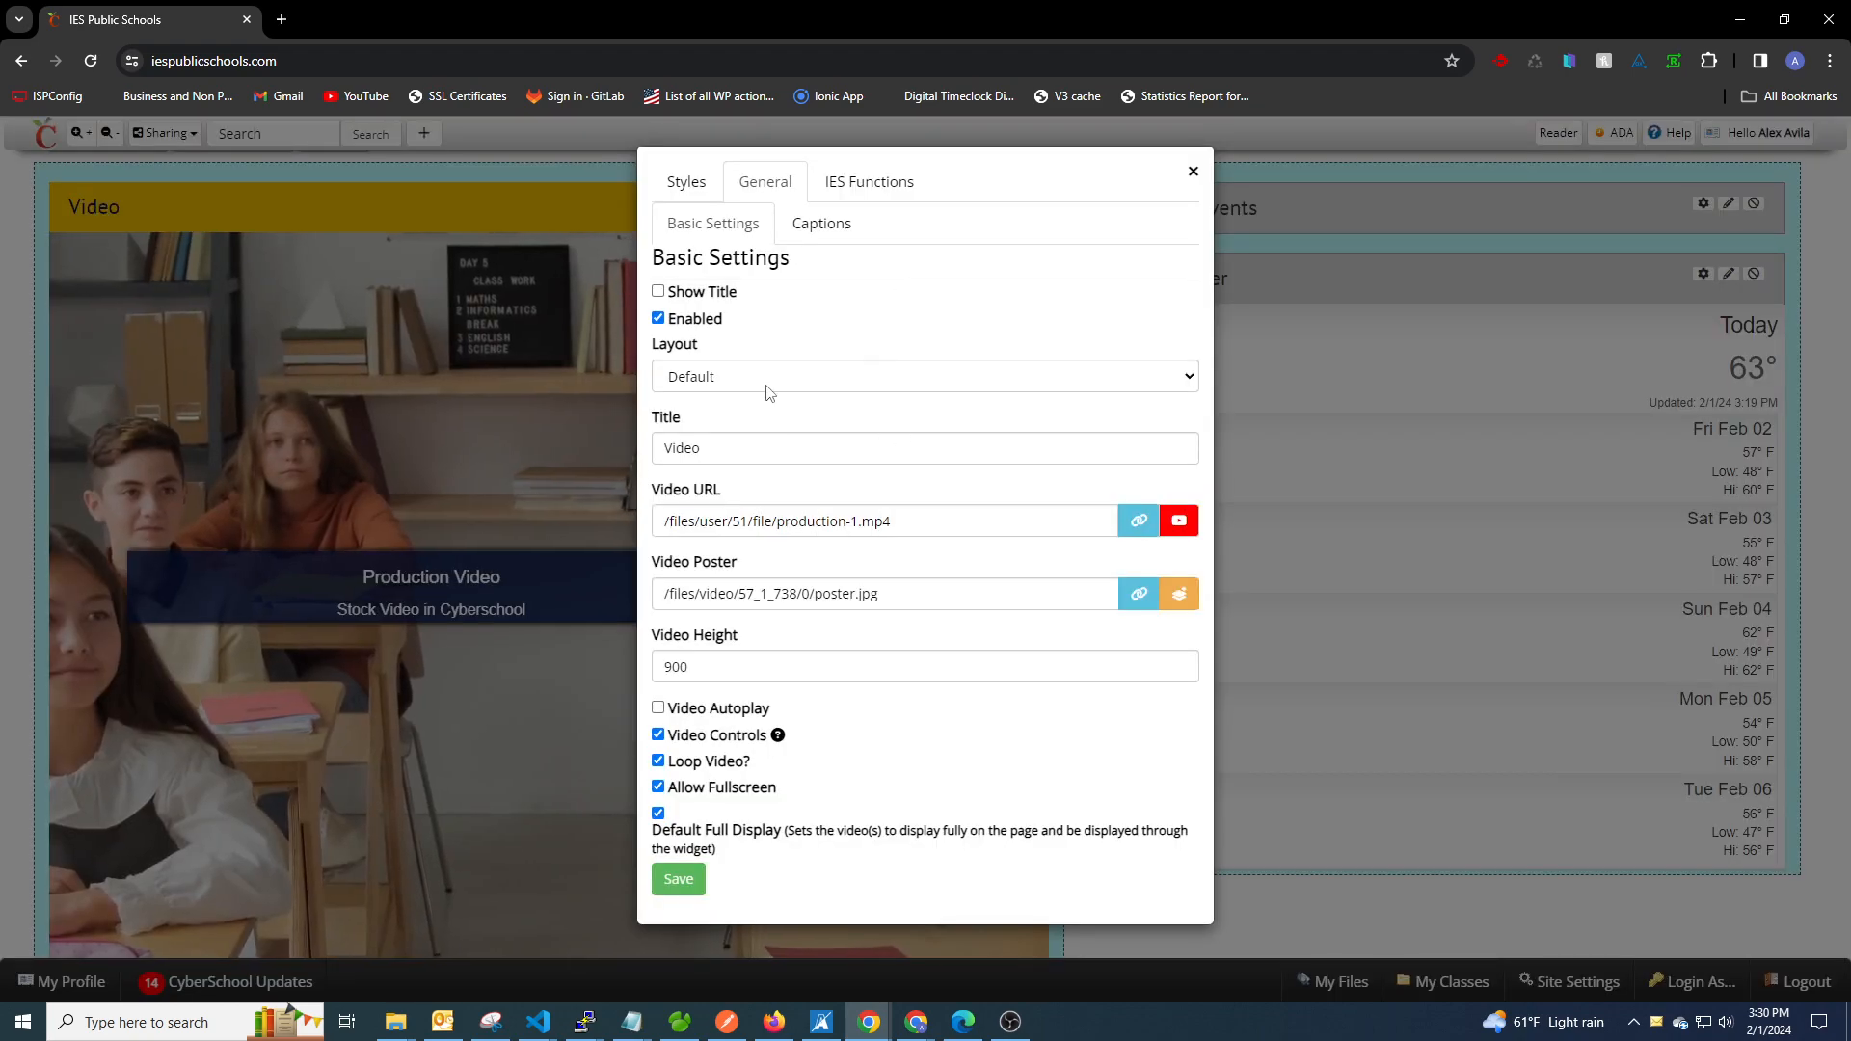
click(814, 223)
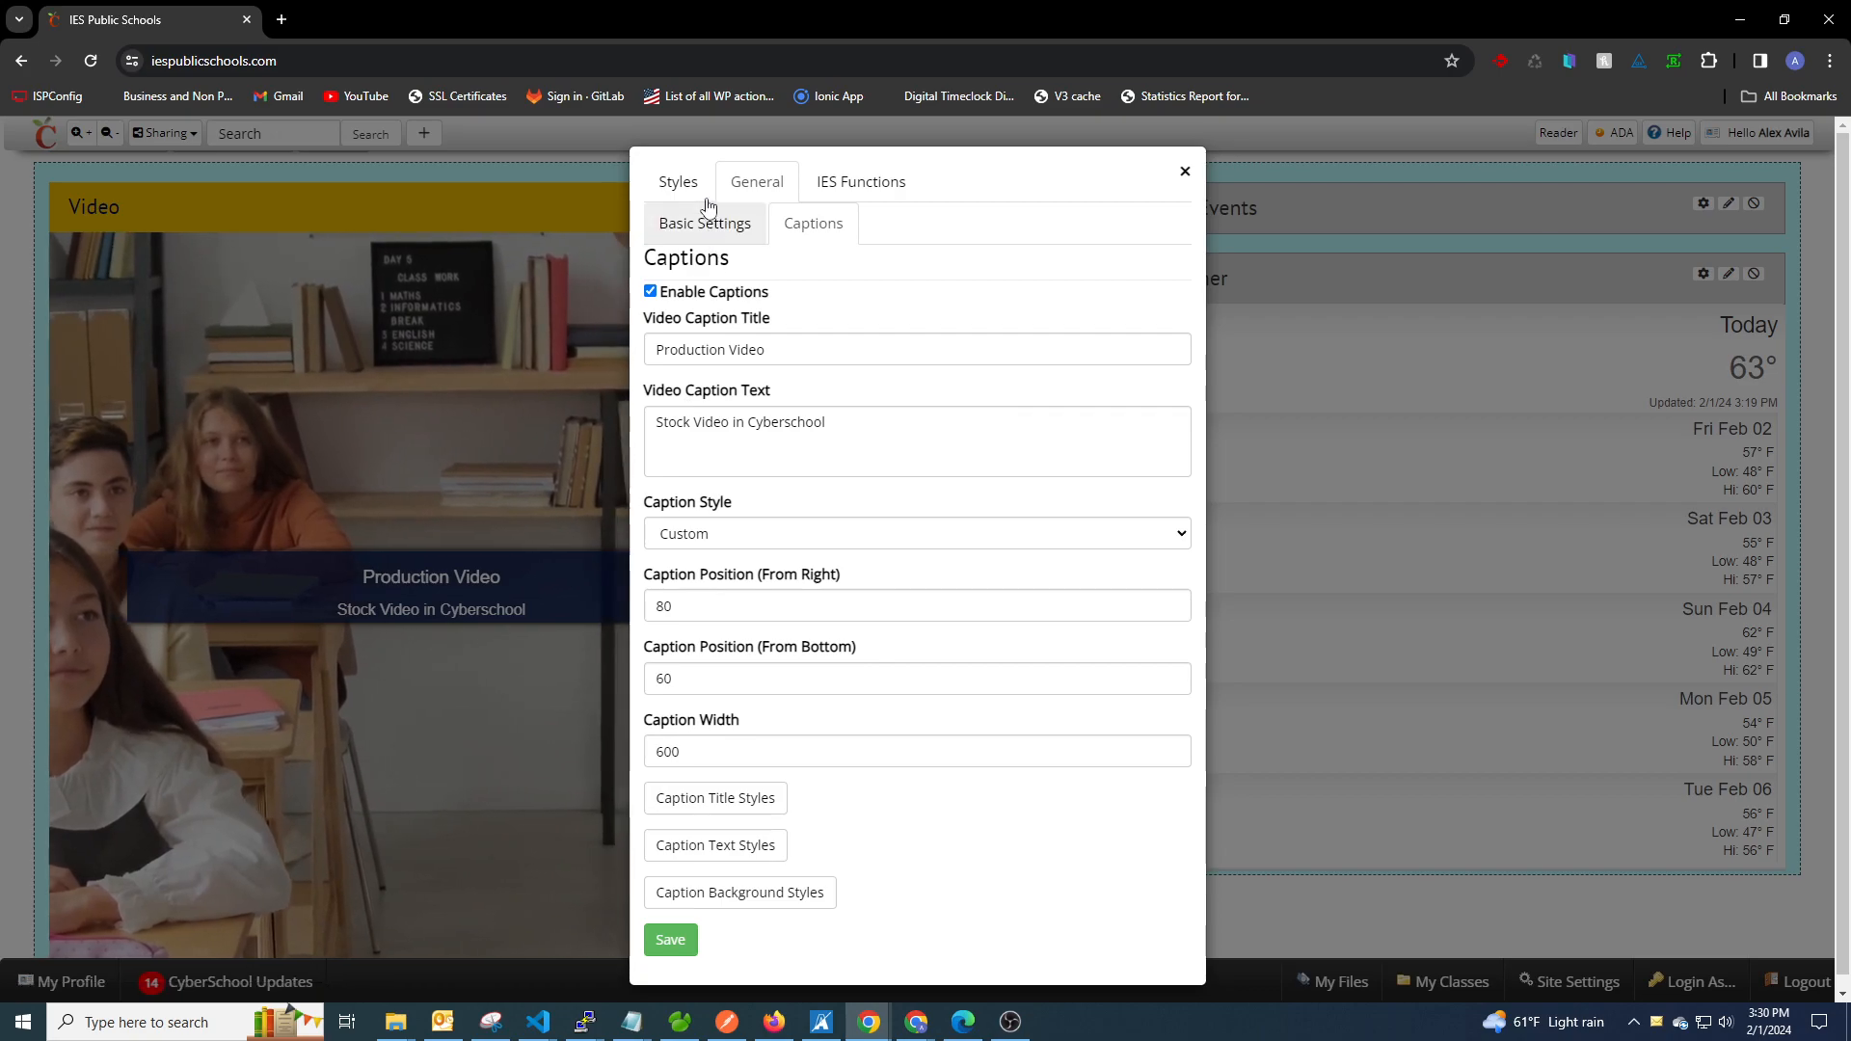
click(680, 183)
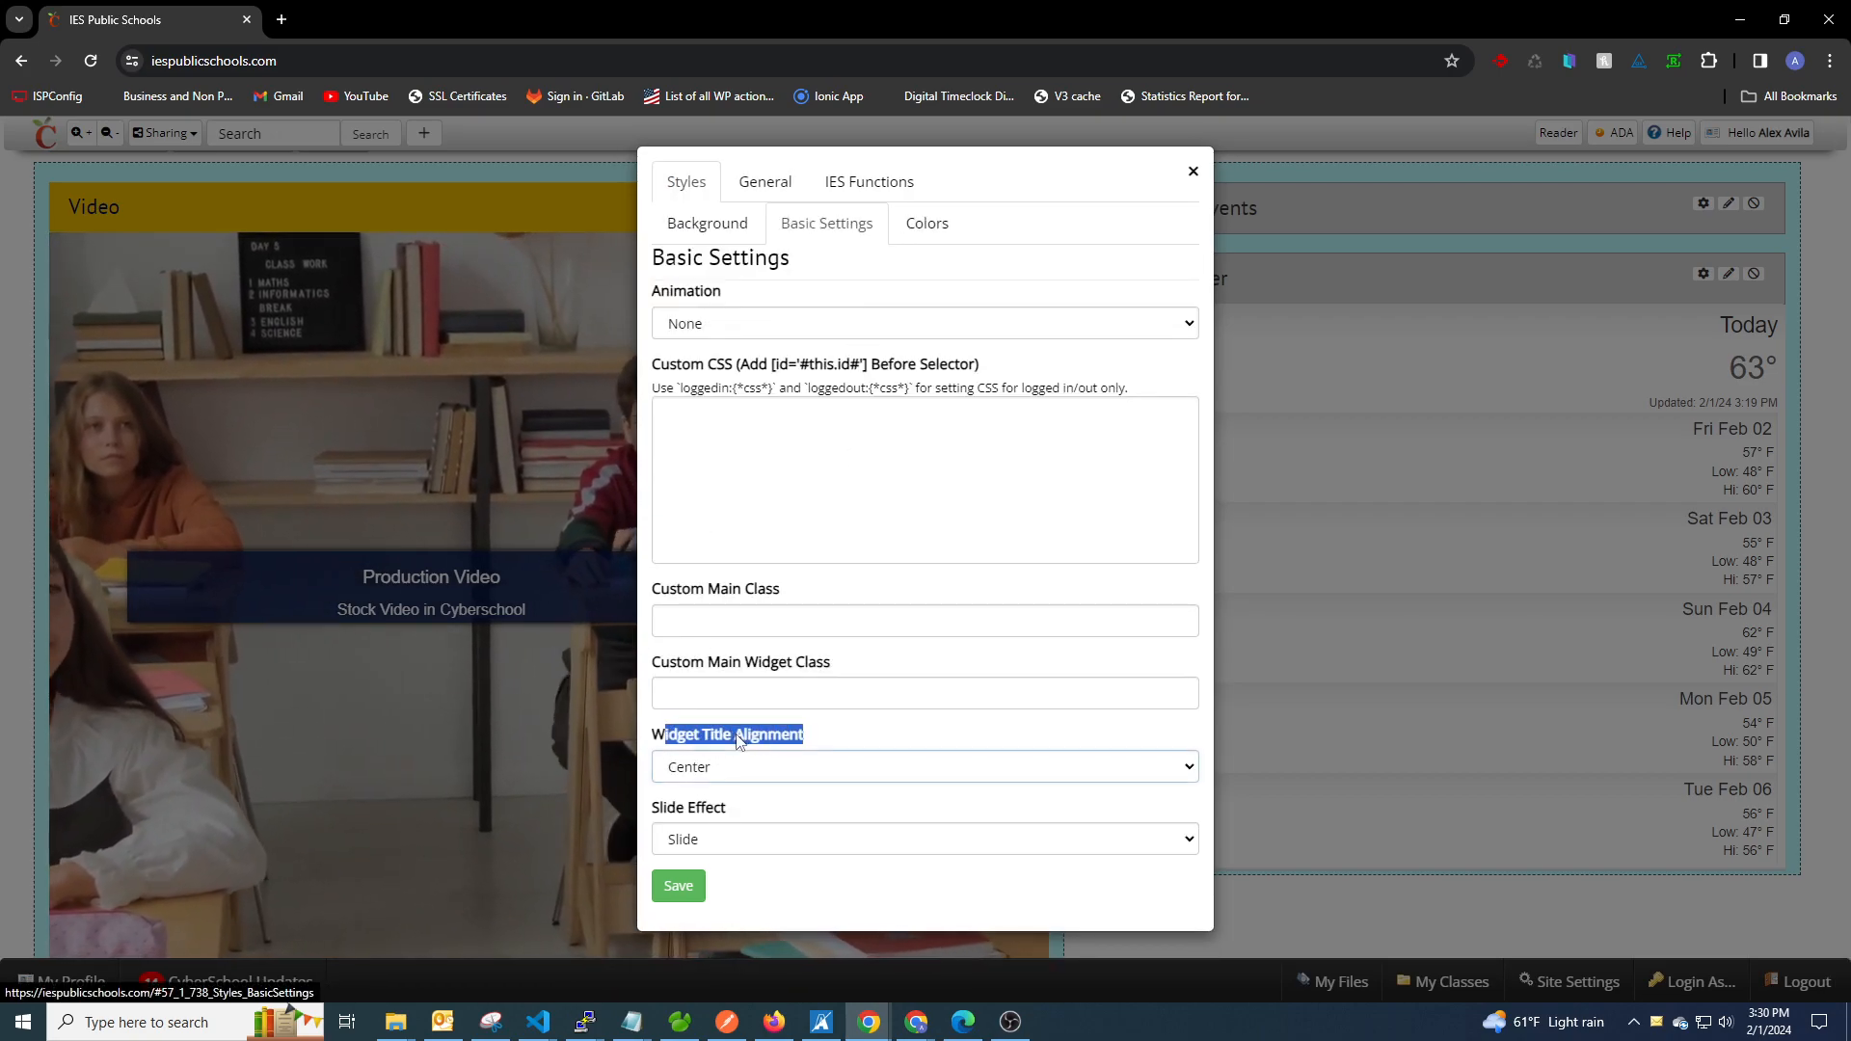
click(726, 737)
click(780, 180)
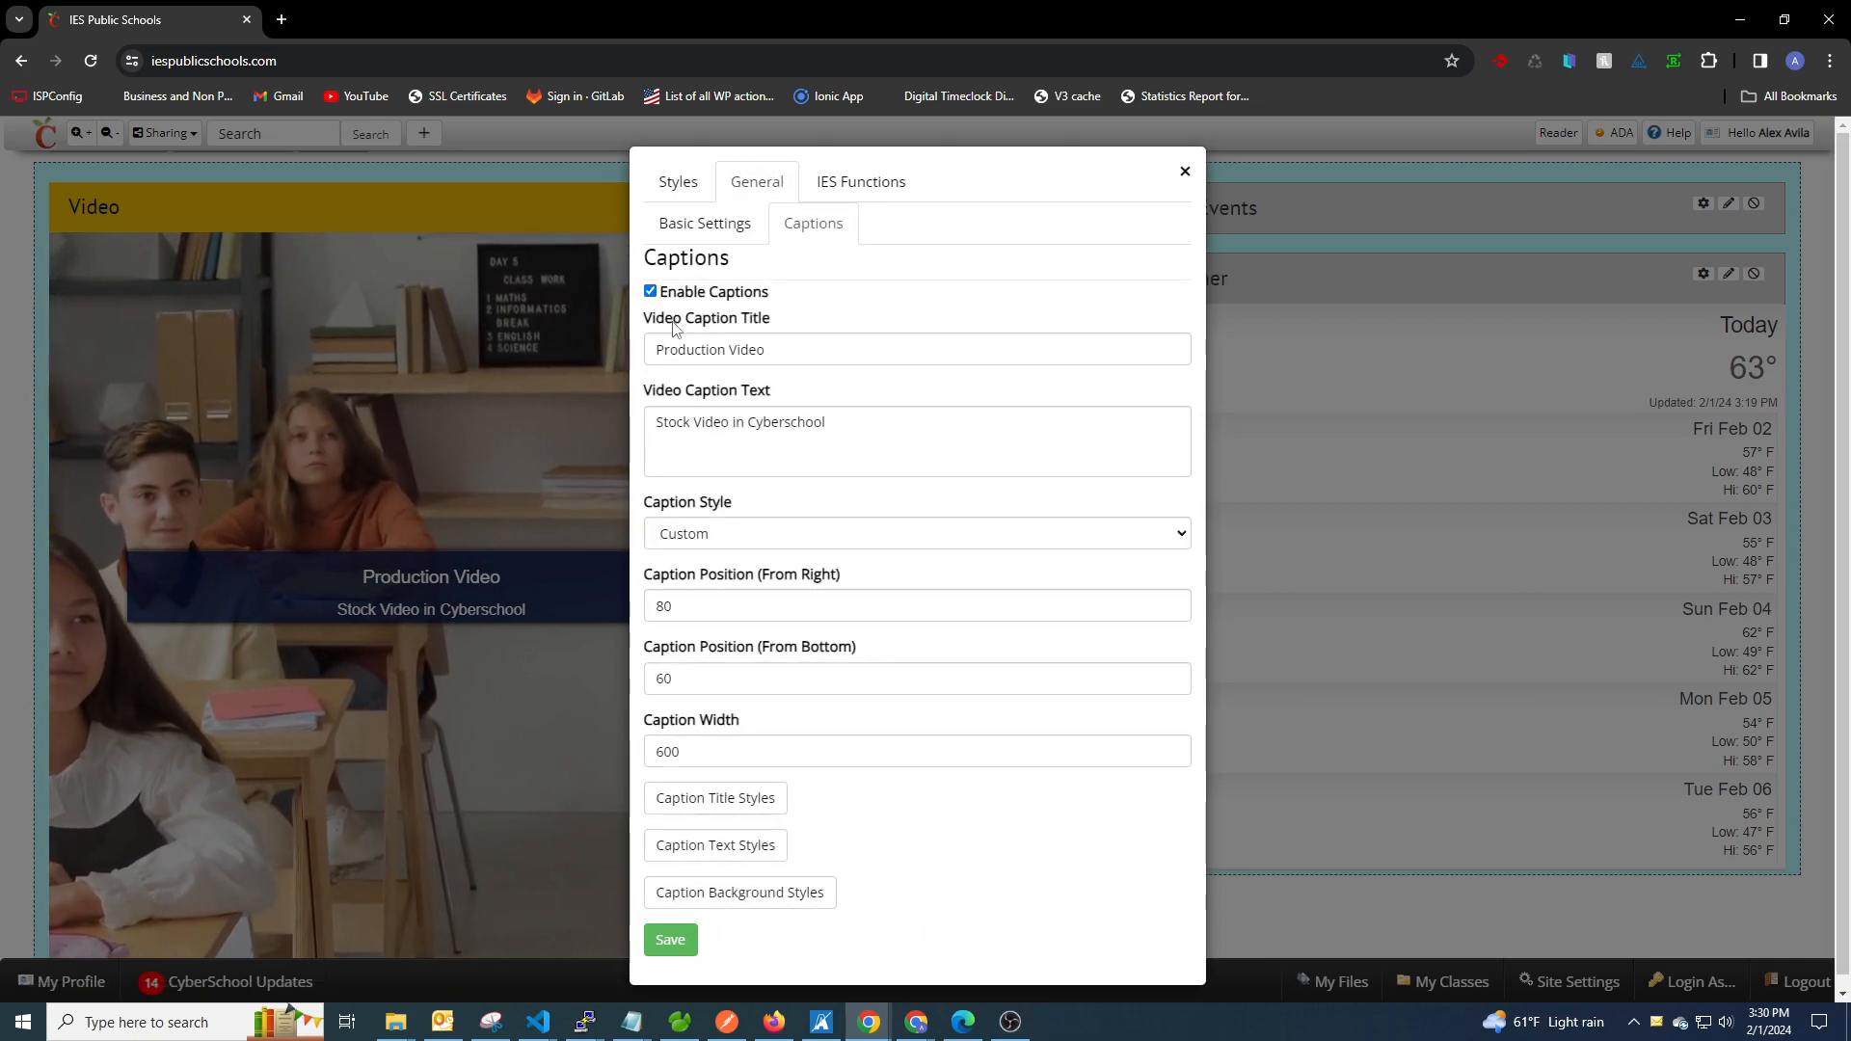
click(702, 227)
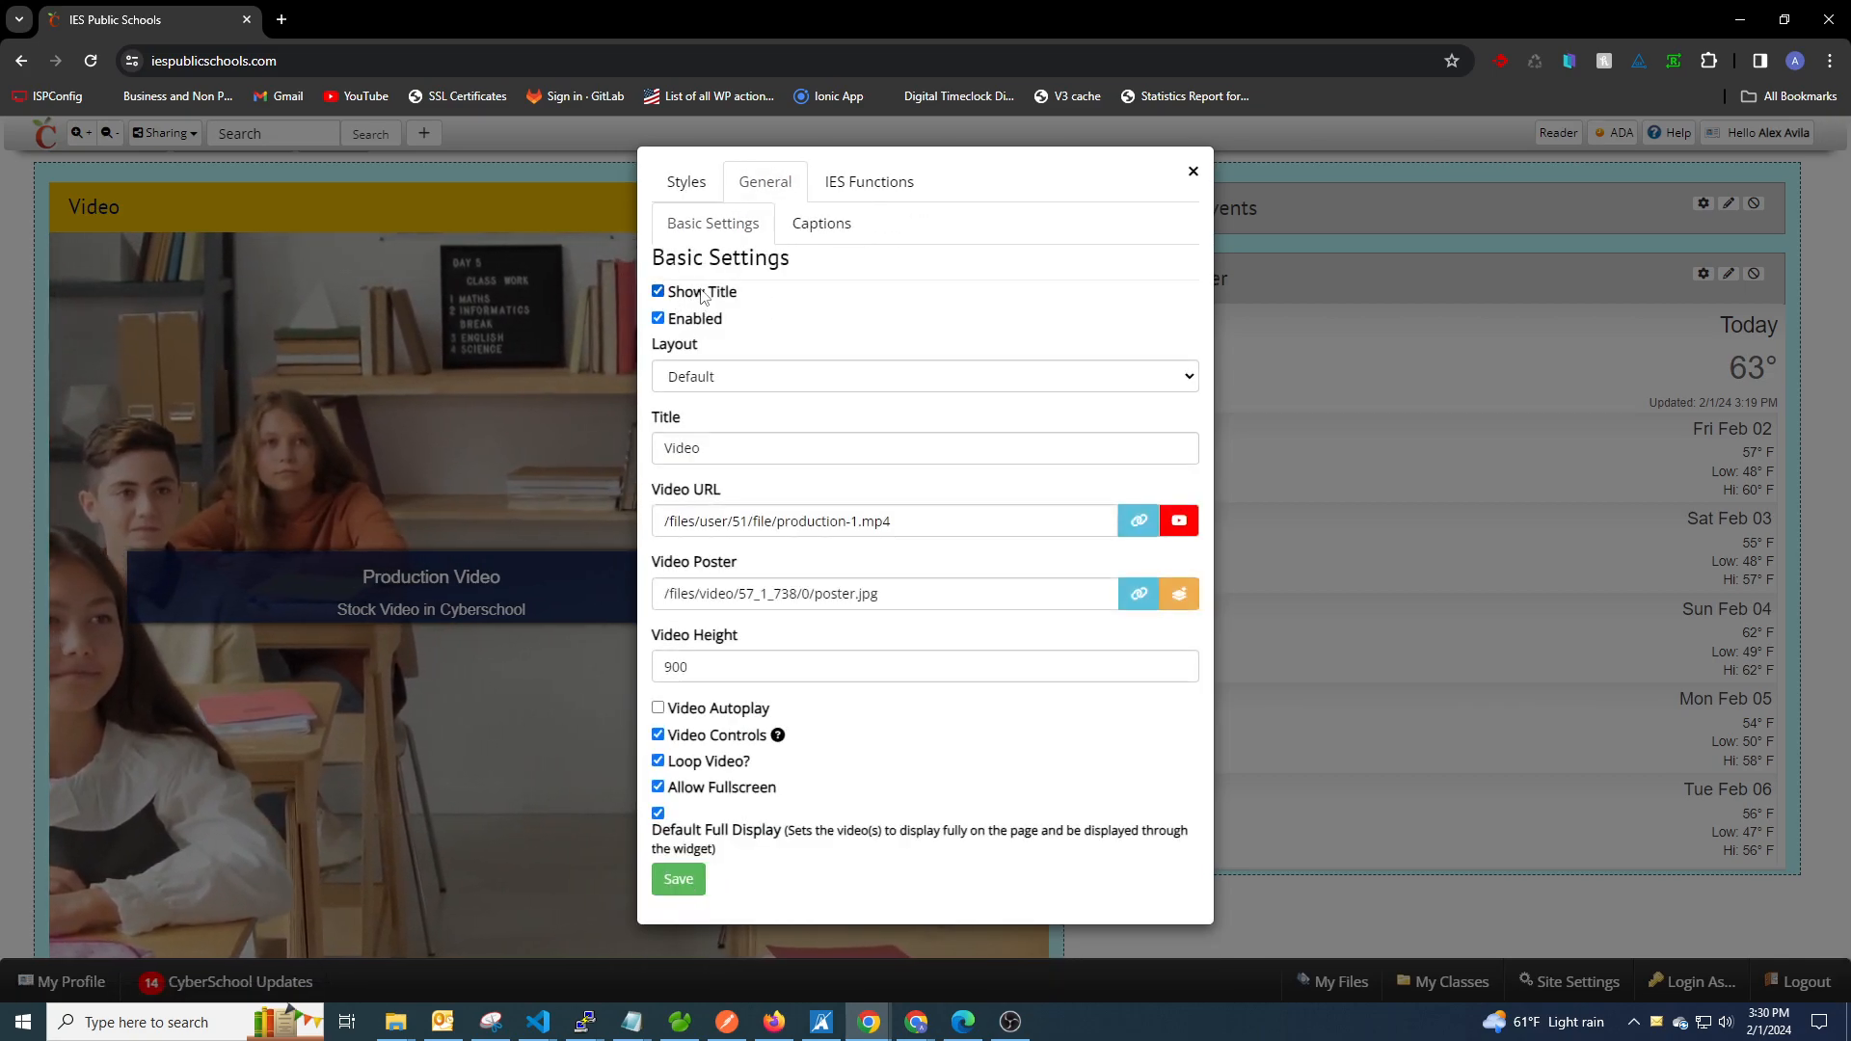
click(688, 185)
click(696, 776)
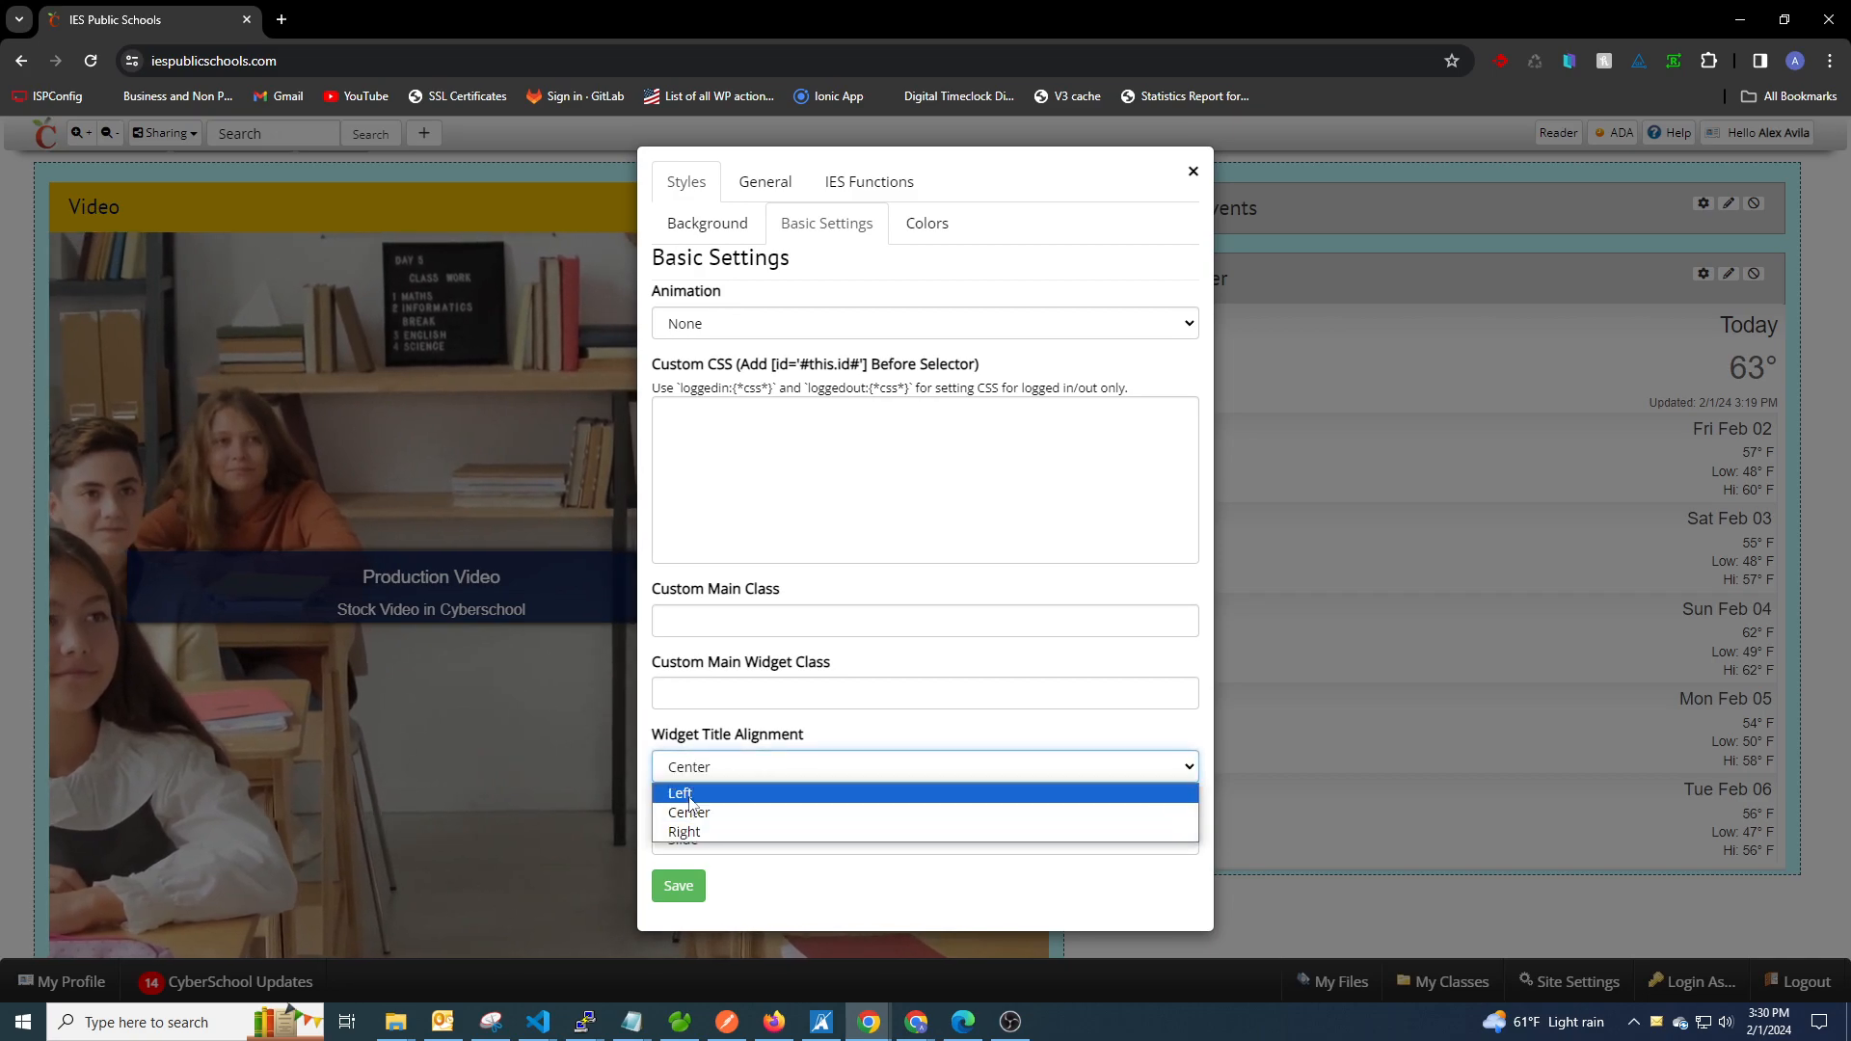
click(705, 776)
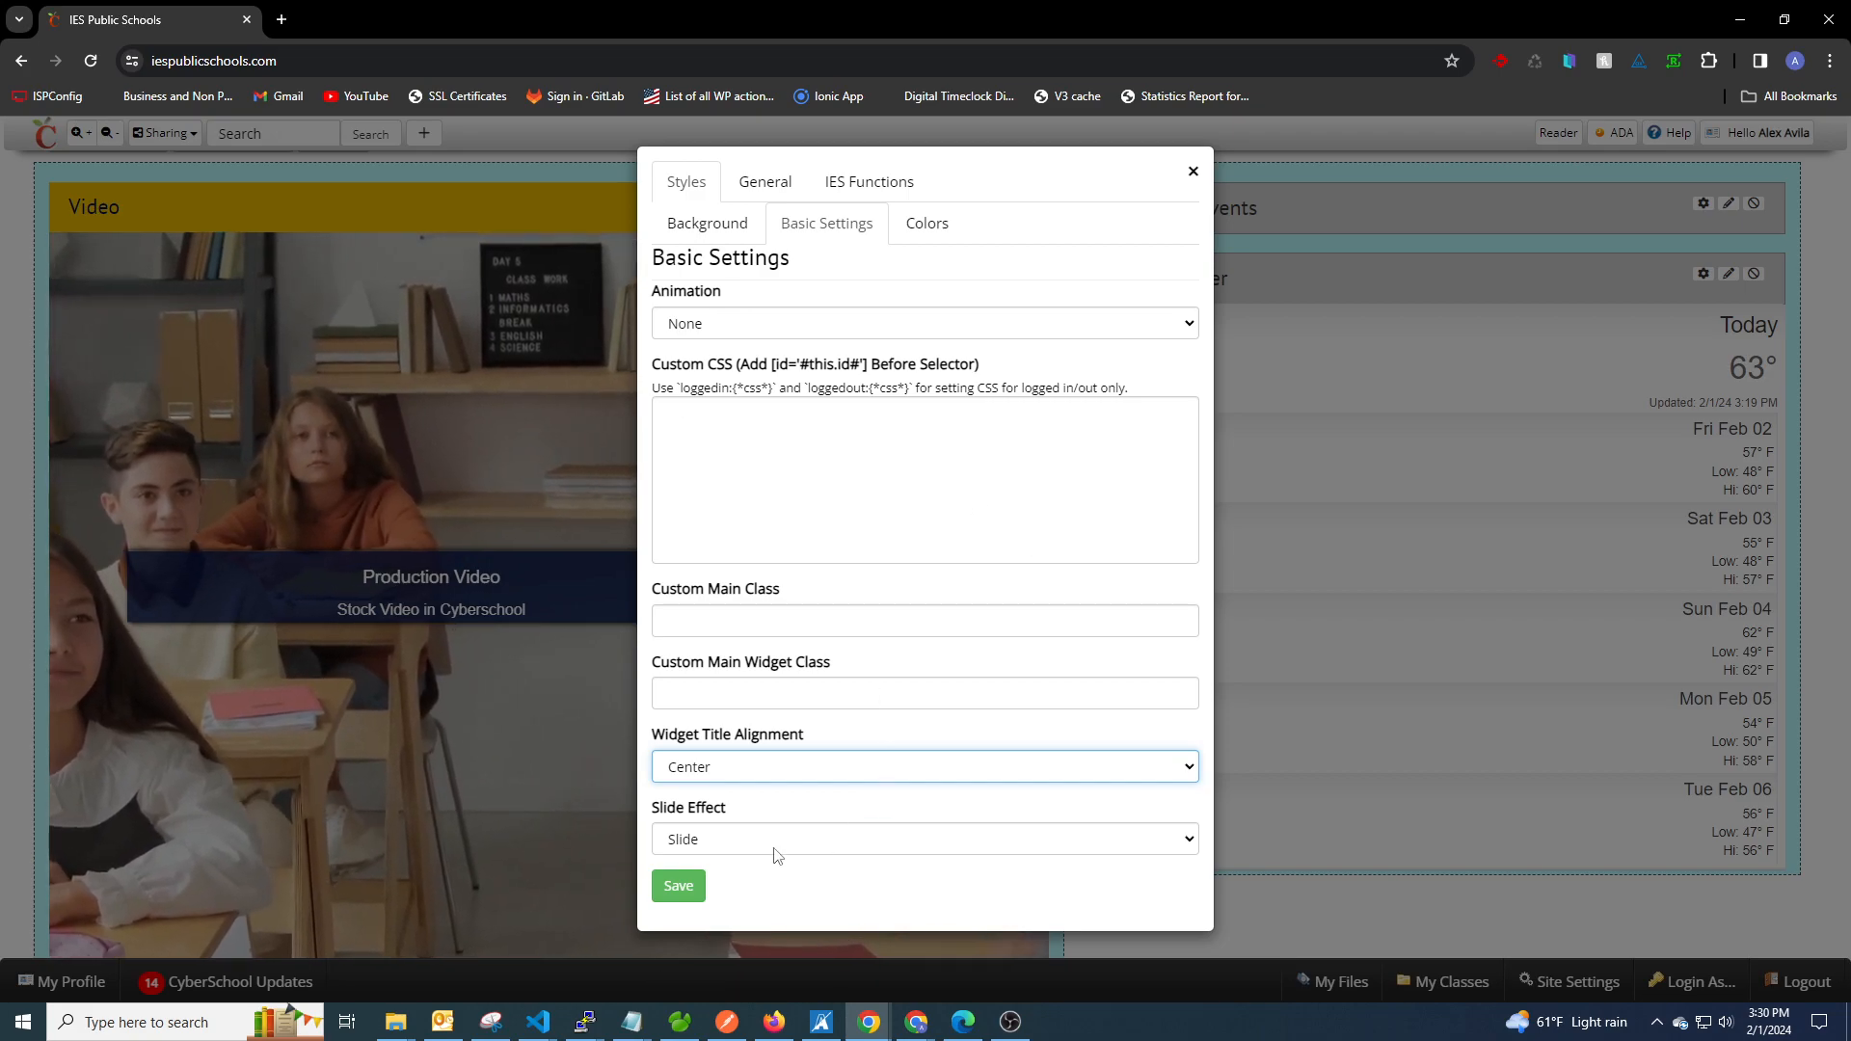
Switch the Video widget's Caption Style from Custom to Center.
click(788, 188)
click(810, 220)
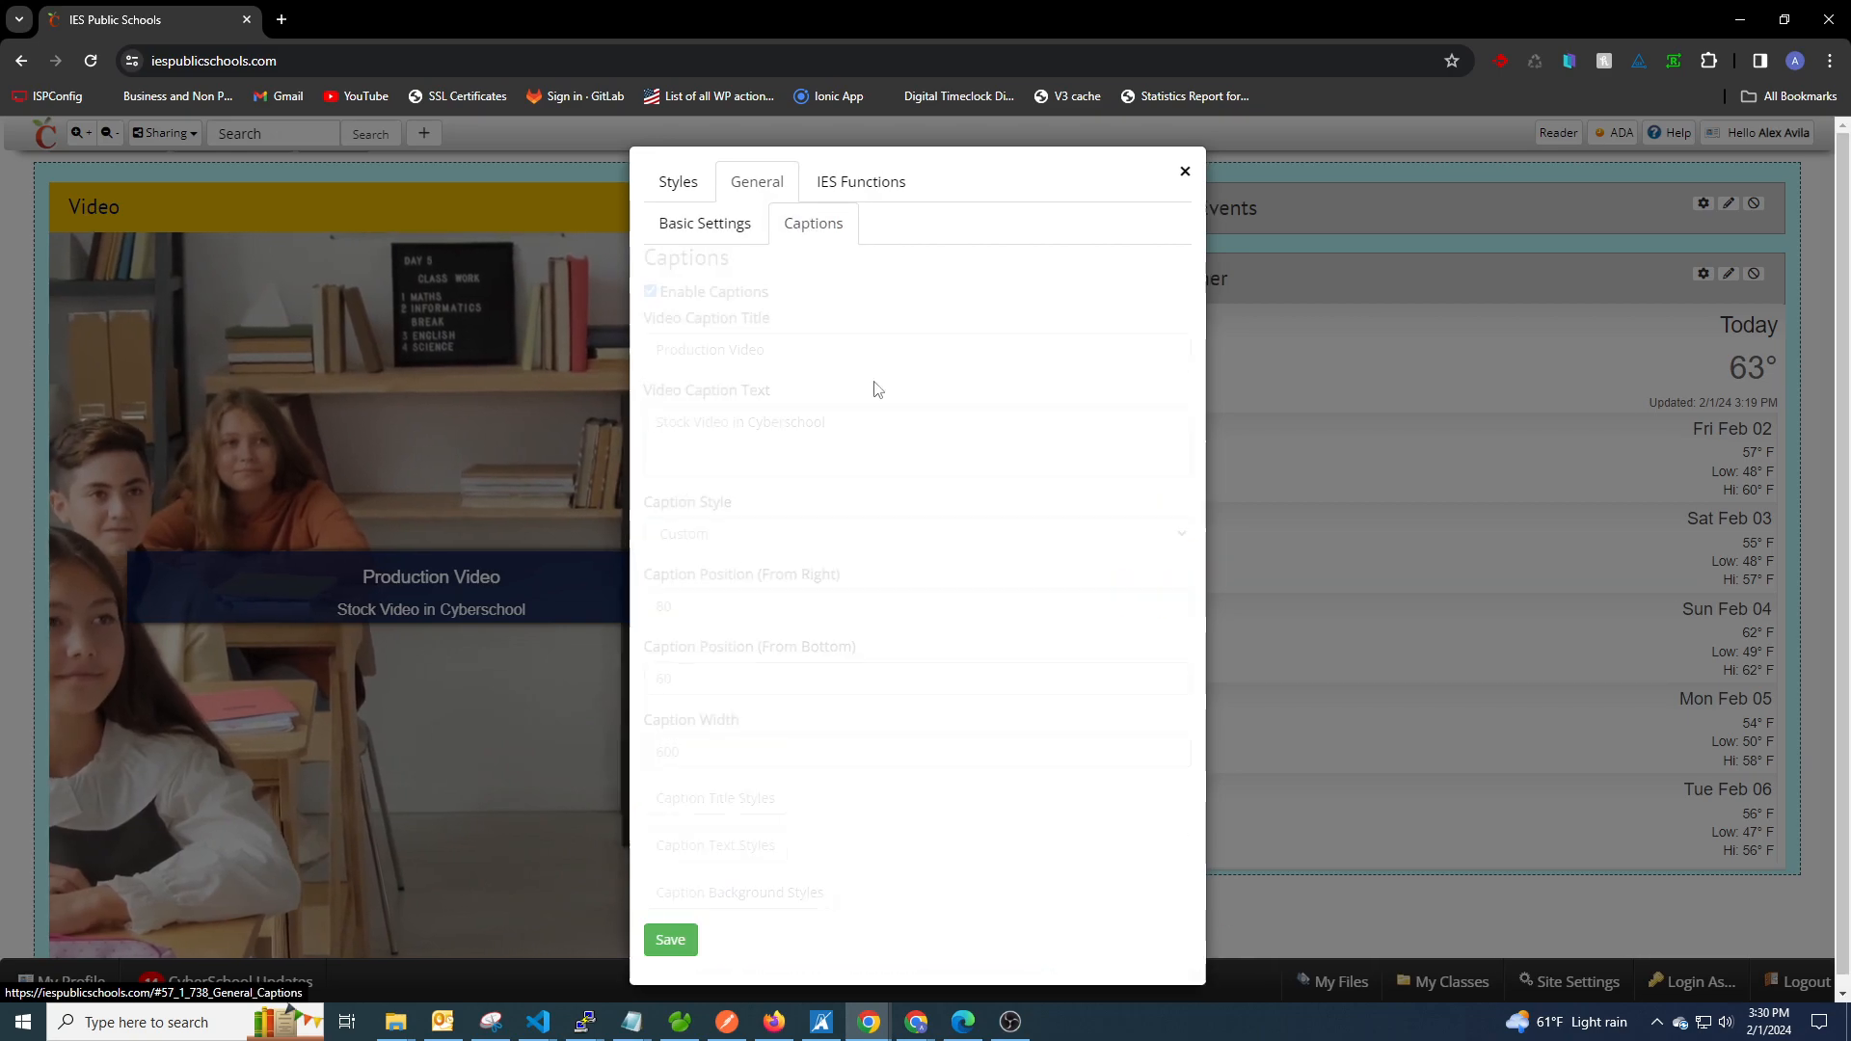
click(719, 536)
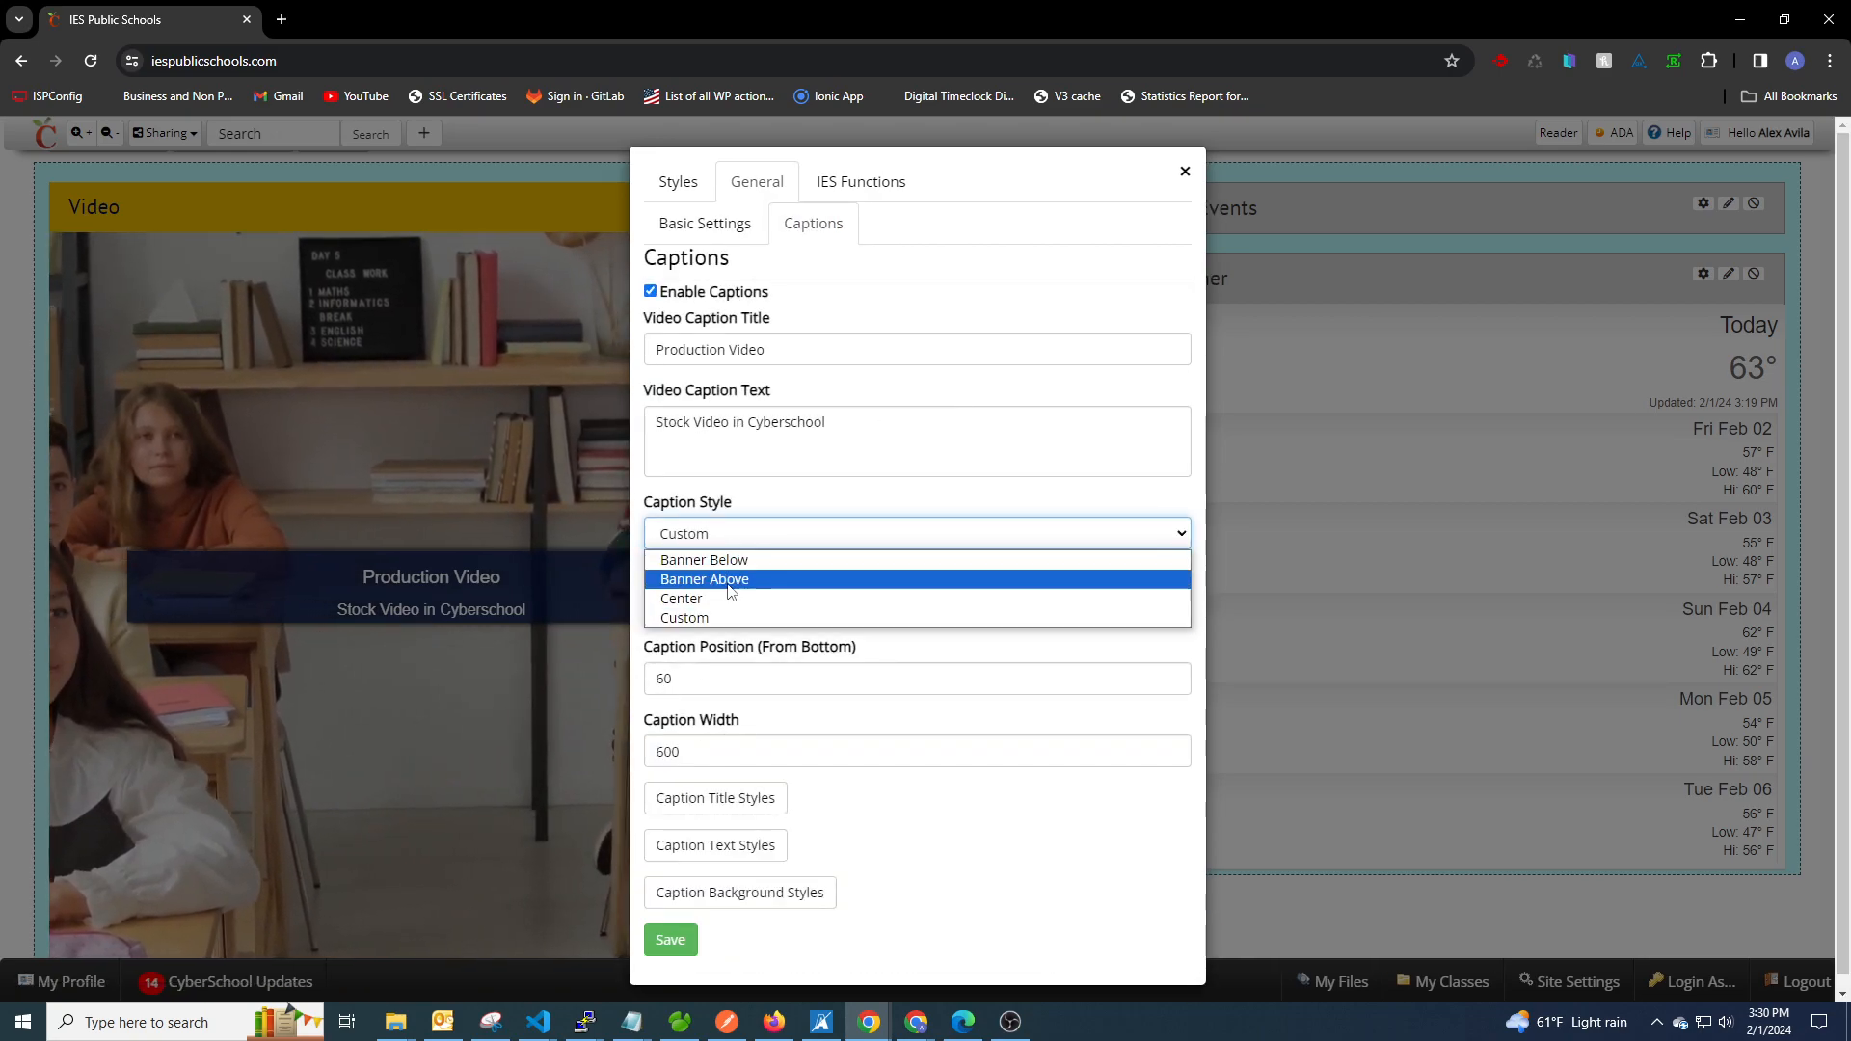
click(714, 600)
Style the caption title with Center alignment, secondary (#EEBB00) text color, and bold, italicize and underline enabled.
click(725, 583)
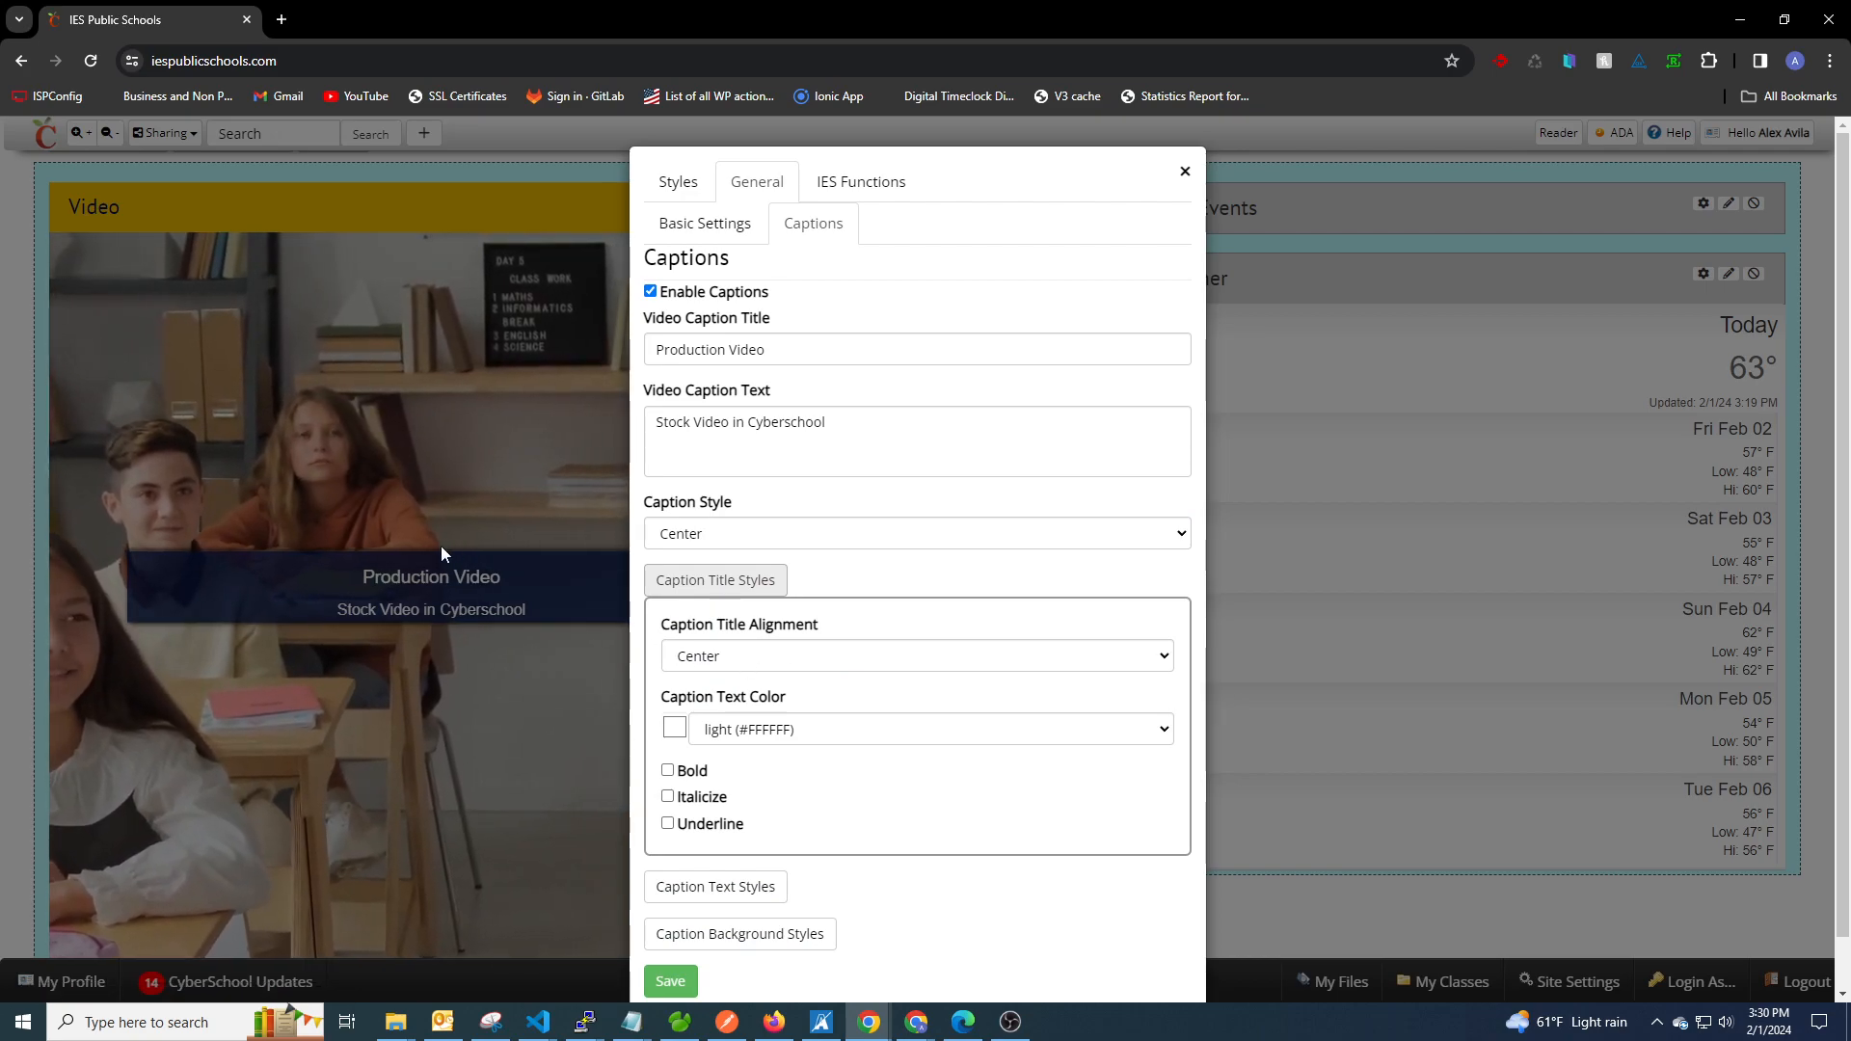
click(753, 665)
click(739, 681)
click(719, 659)
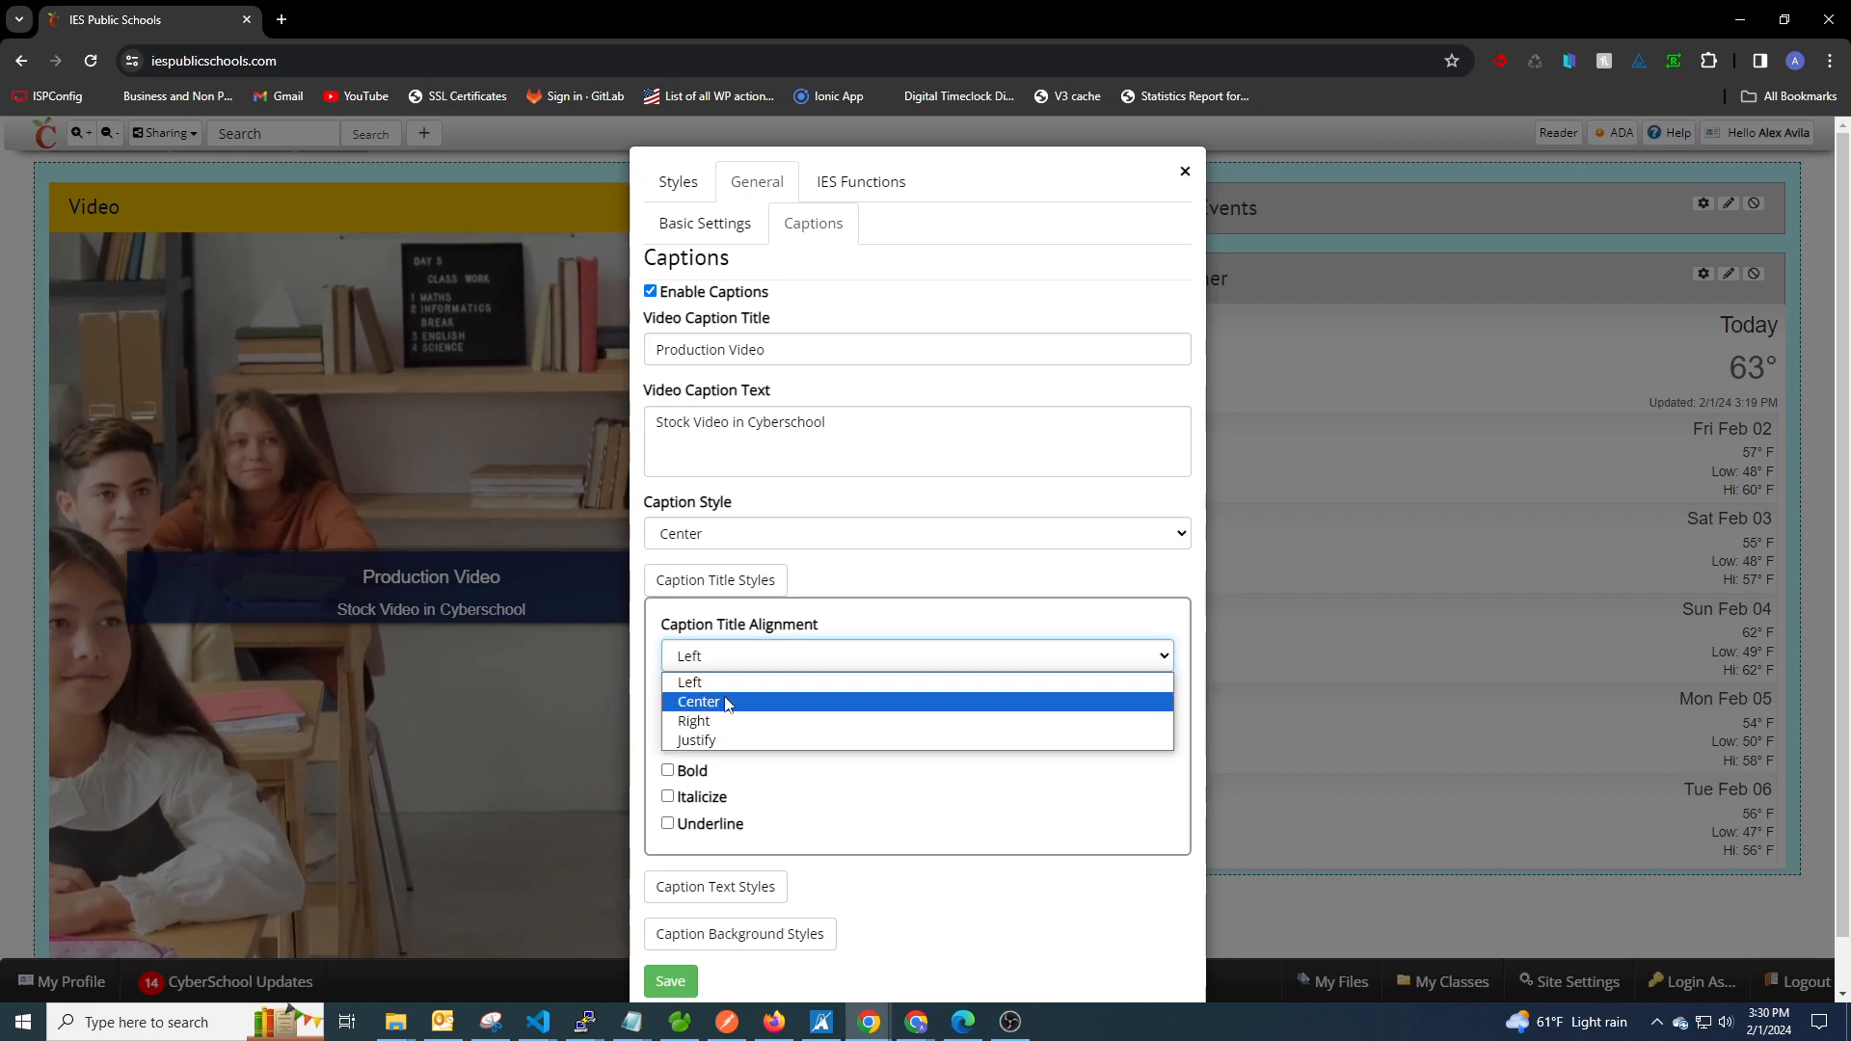
click(732, 697)
click(700, 730)
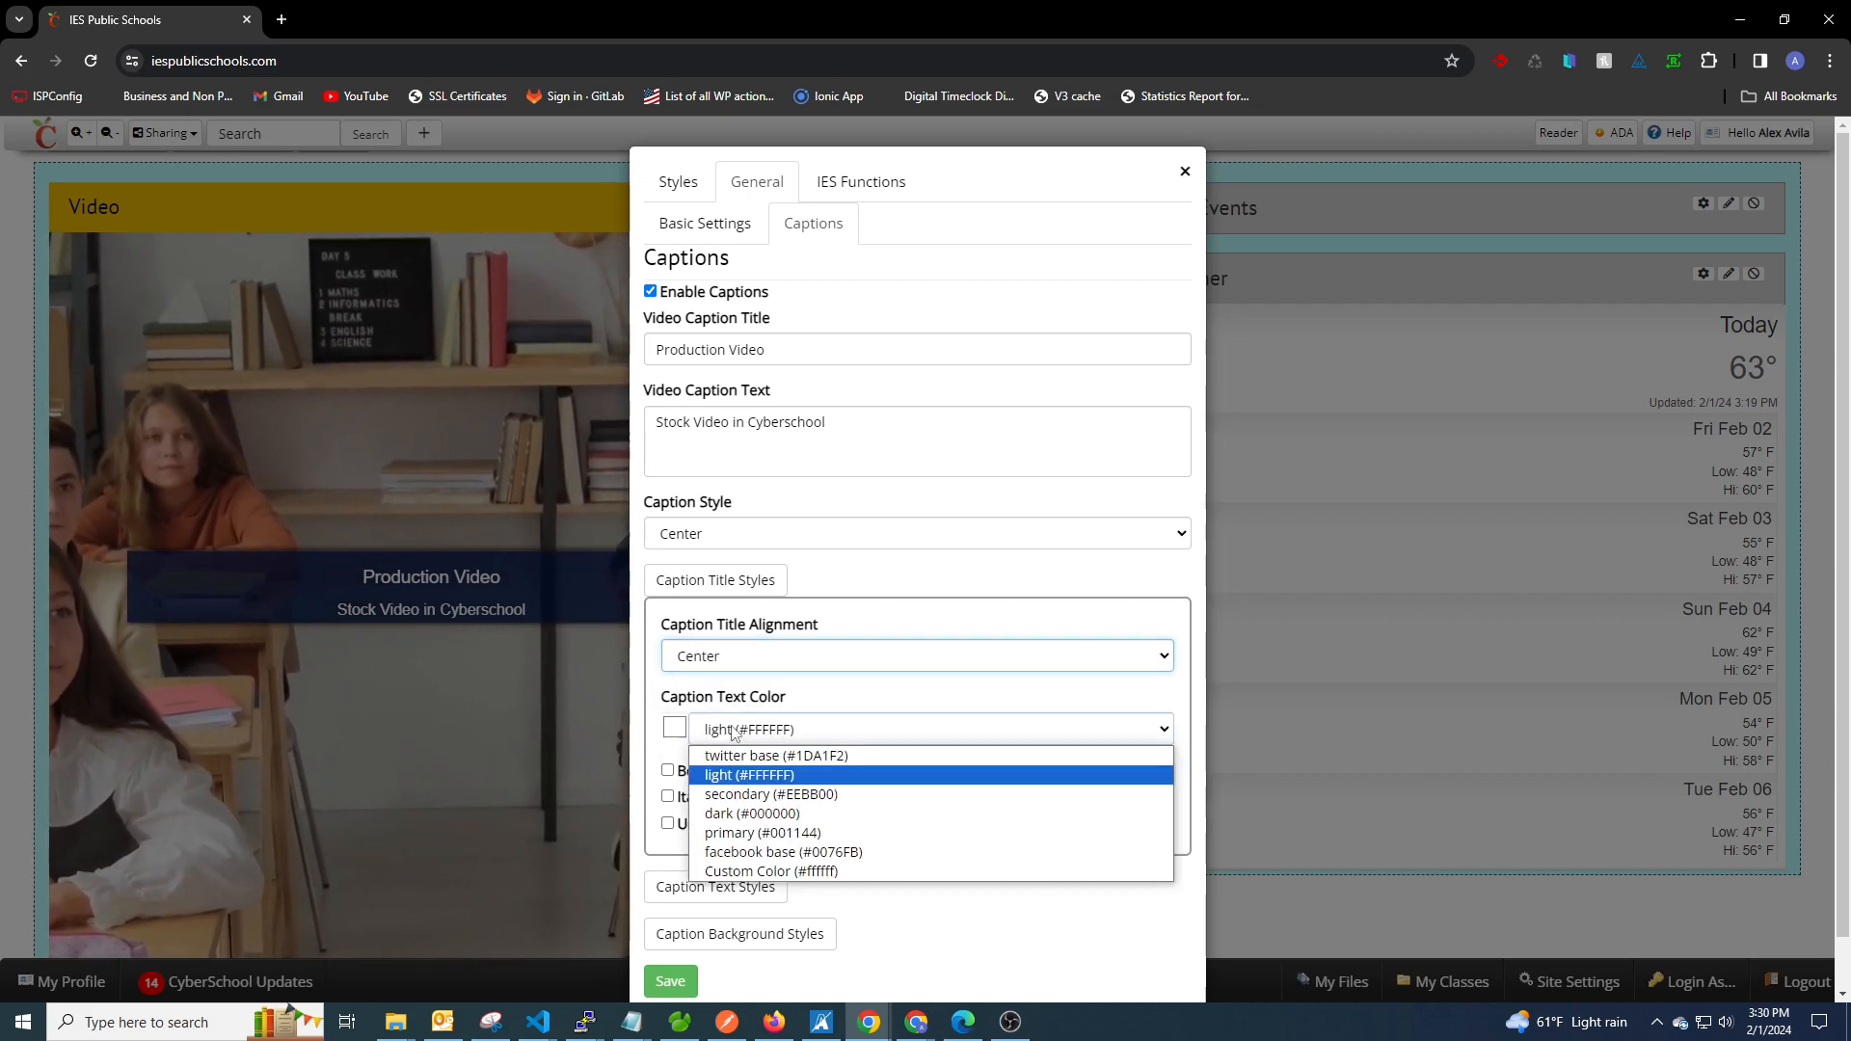
click(761, 774)
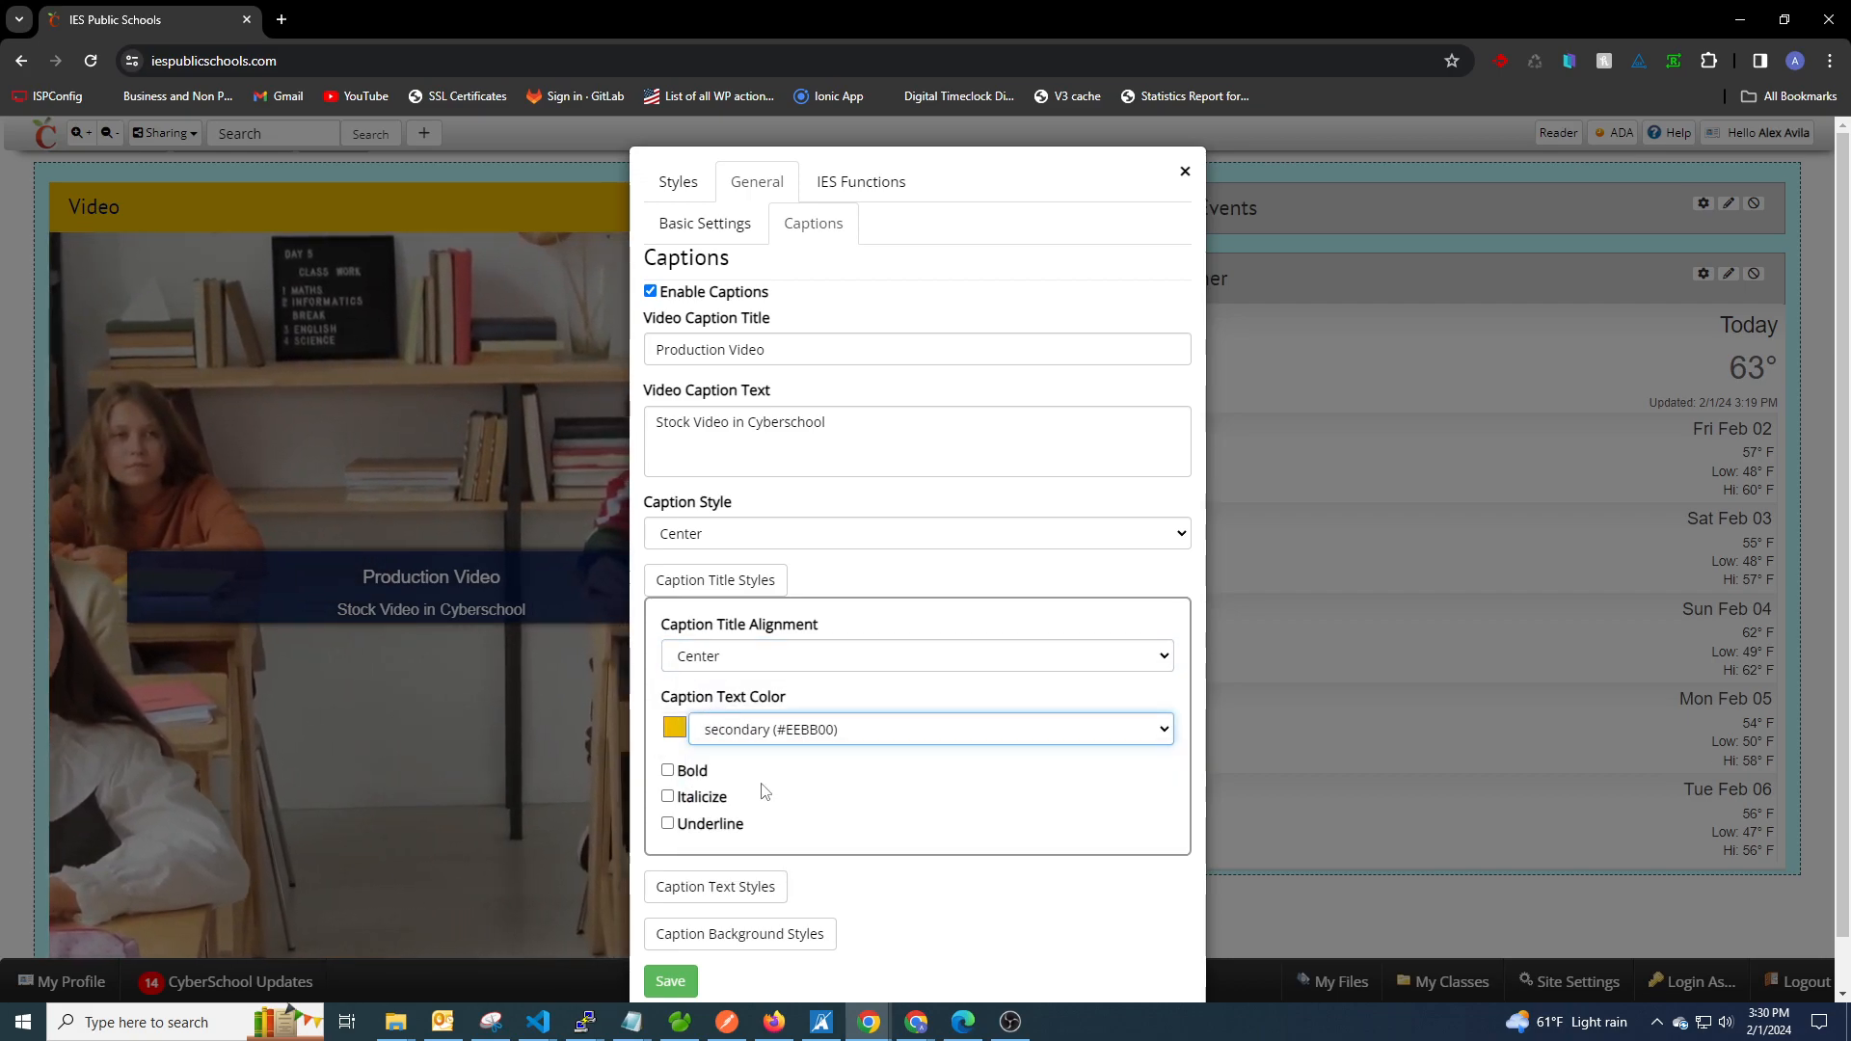
click(698, 777)
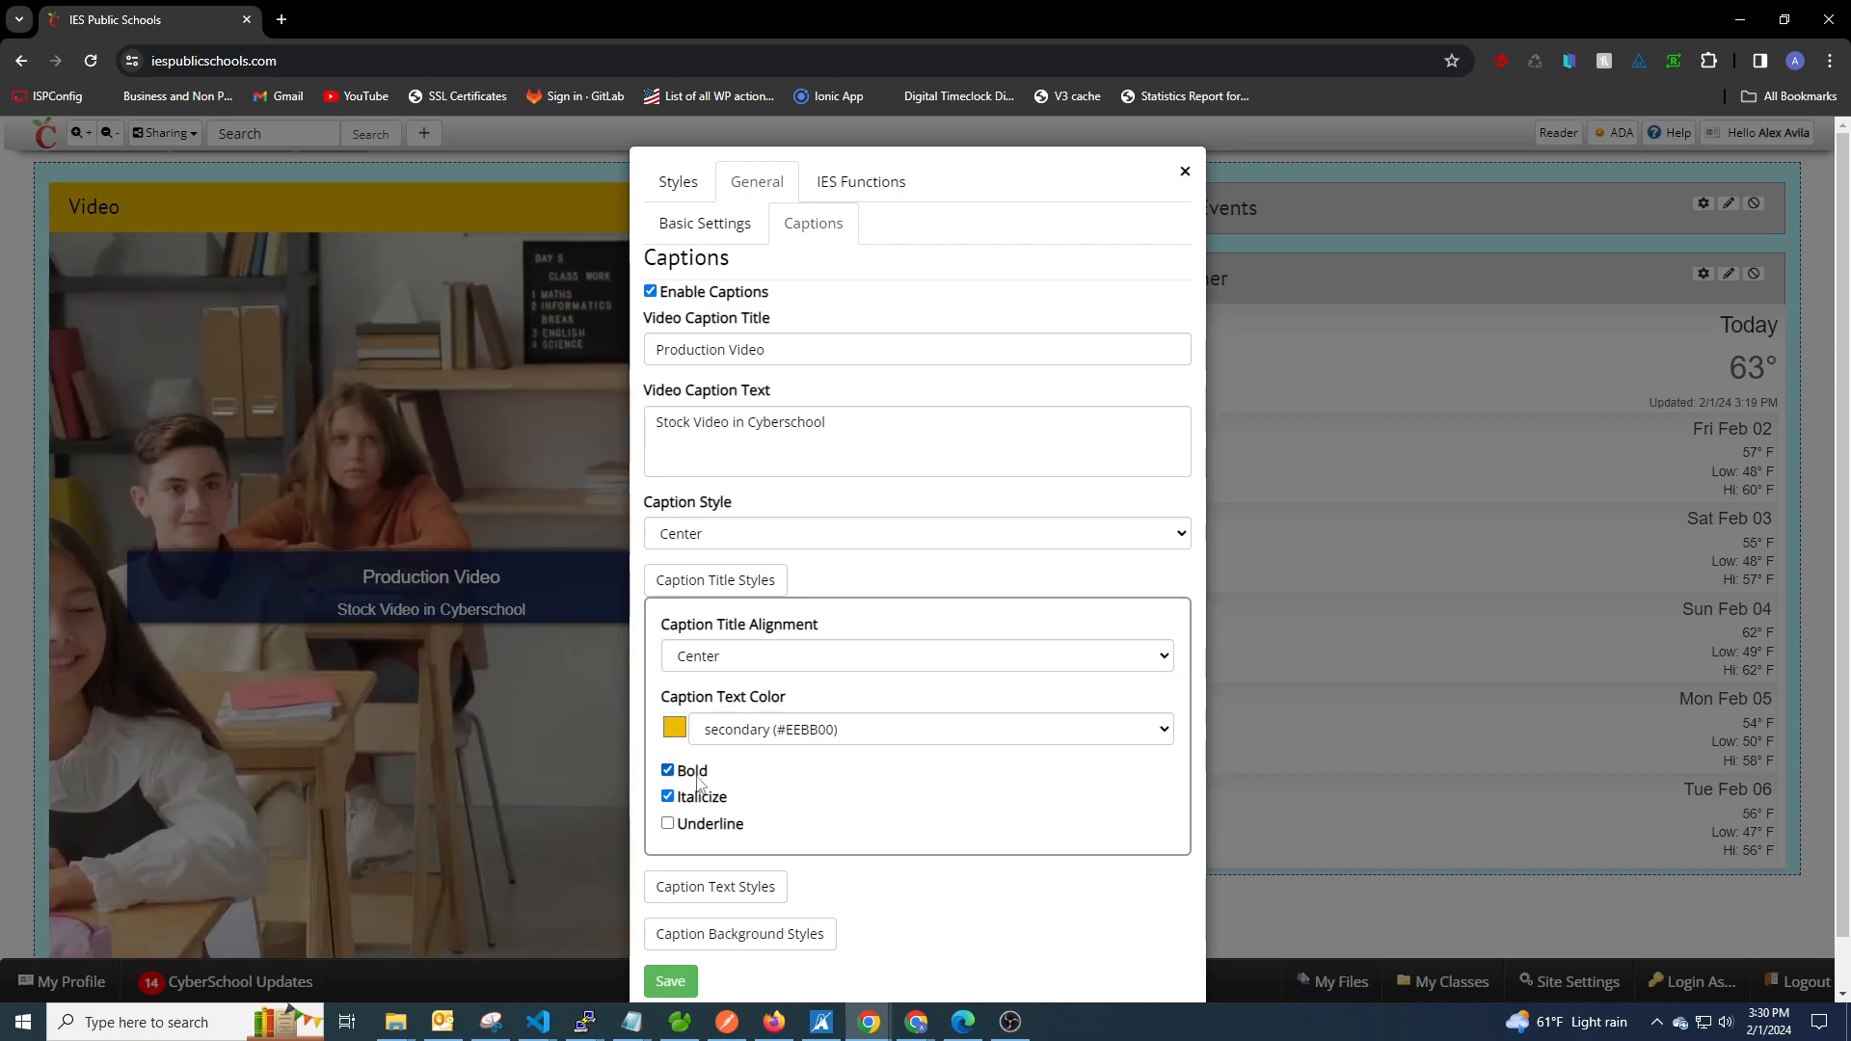
Set the caption text's color to a custom blue-violet (#4e0ee1).
click(730, 590)
click(718, 626)
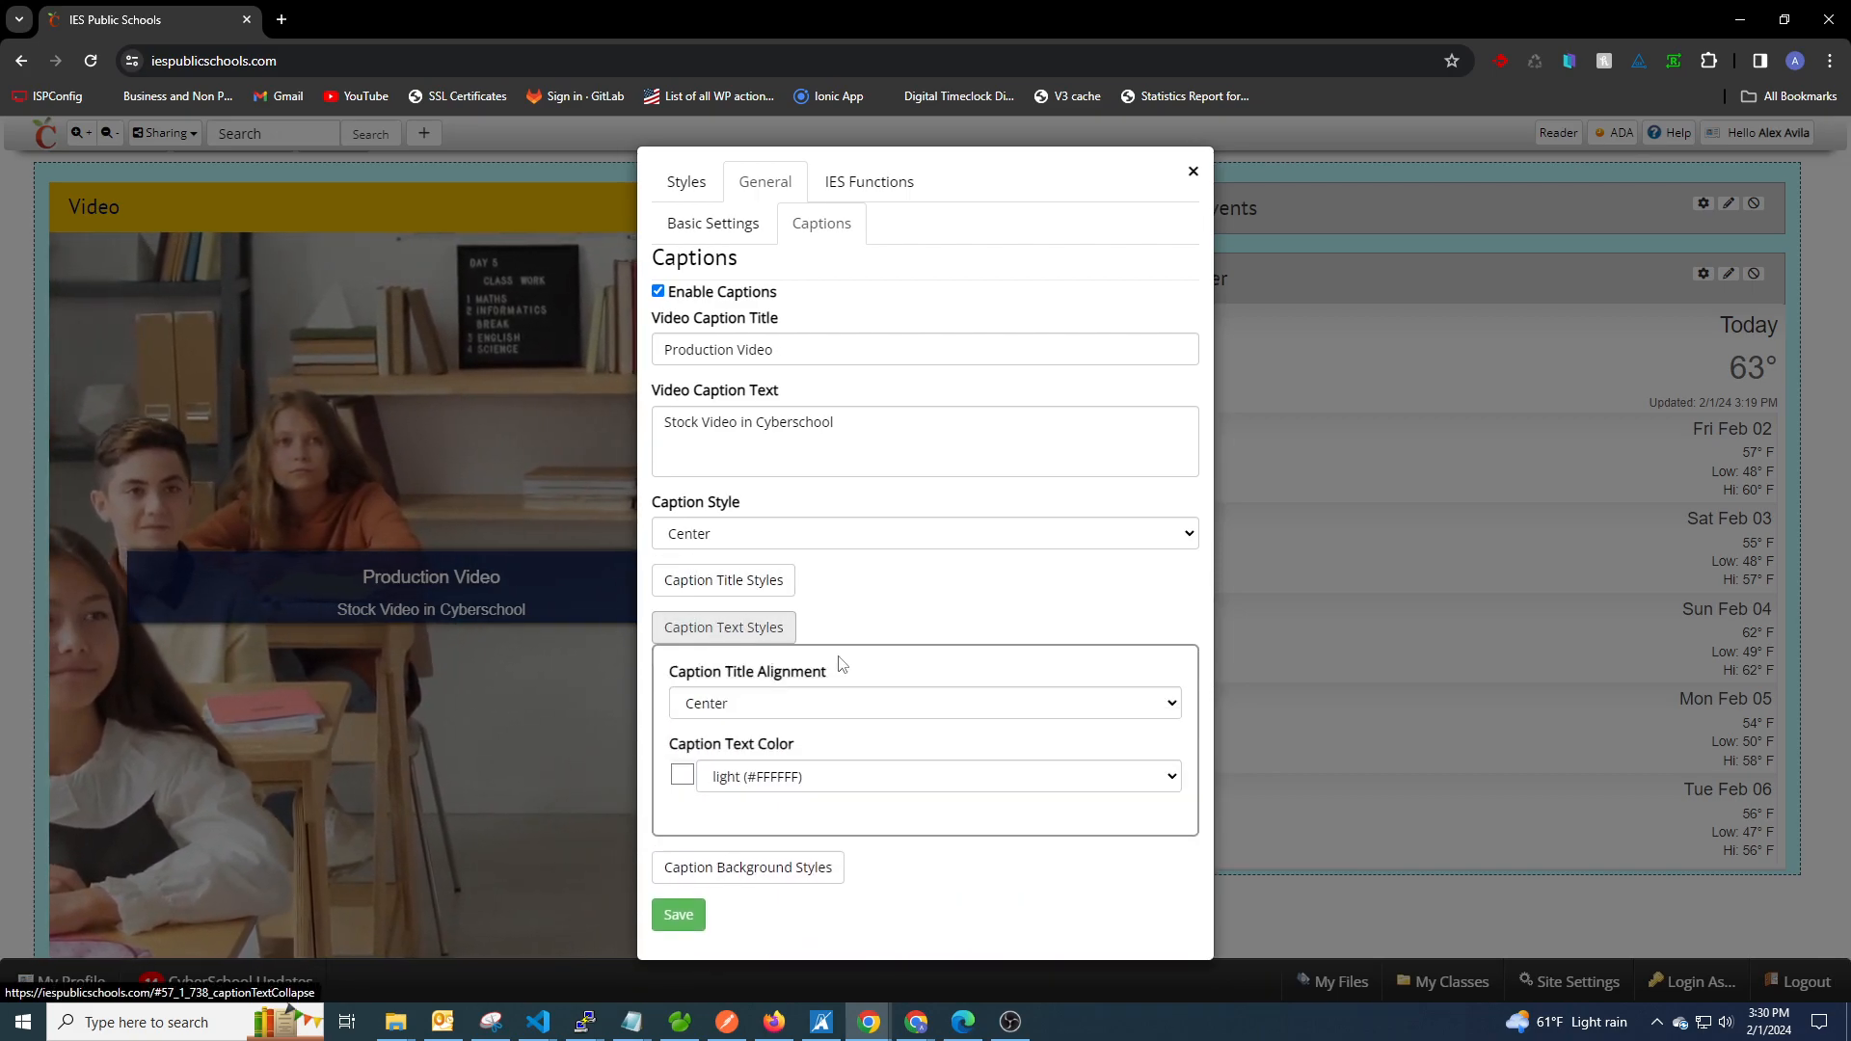
click(713, 776)
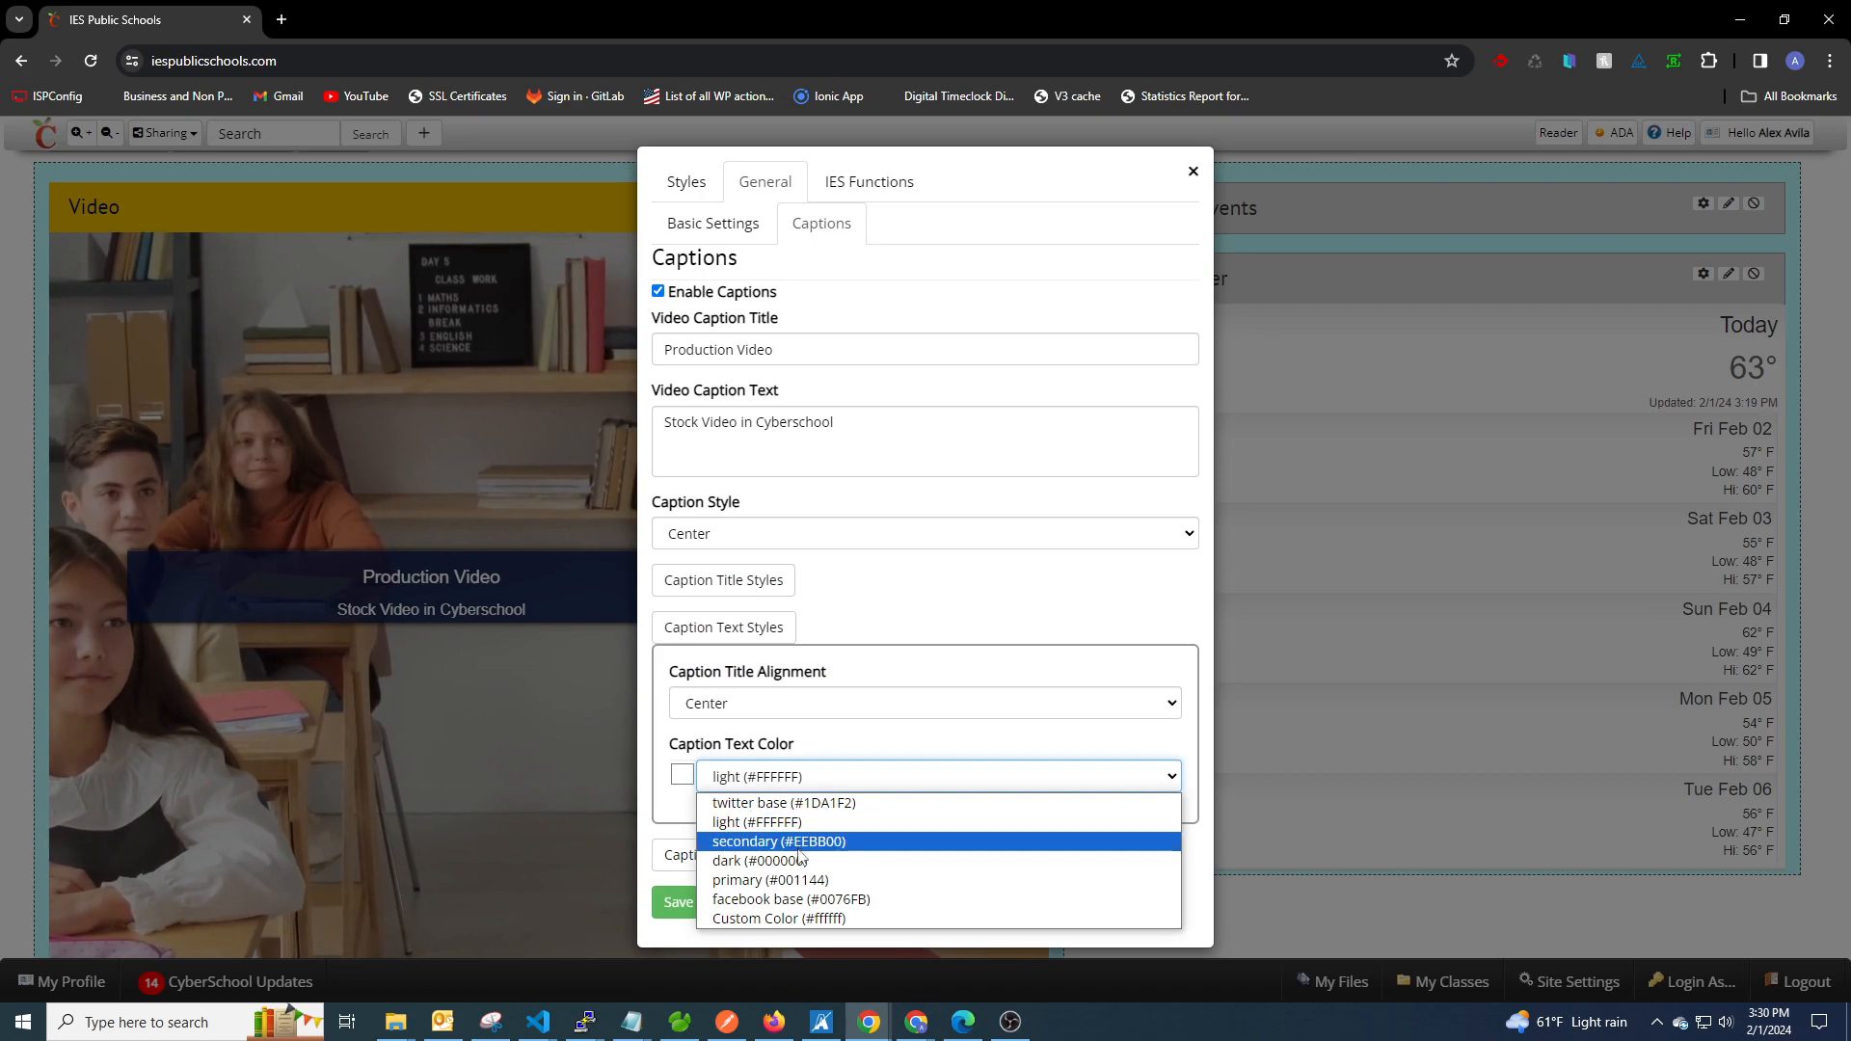
click(738, 918)
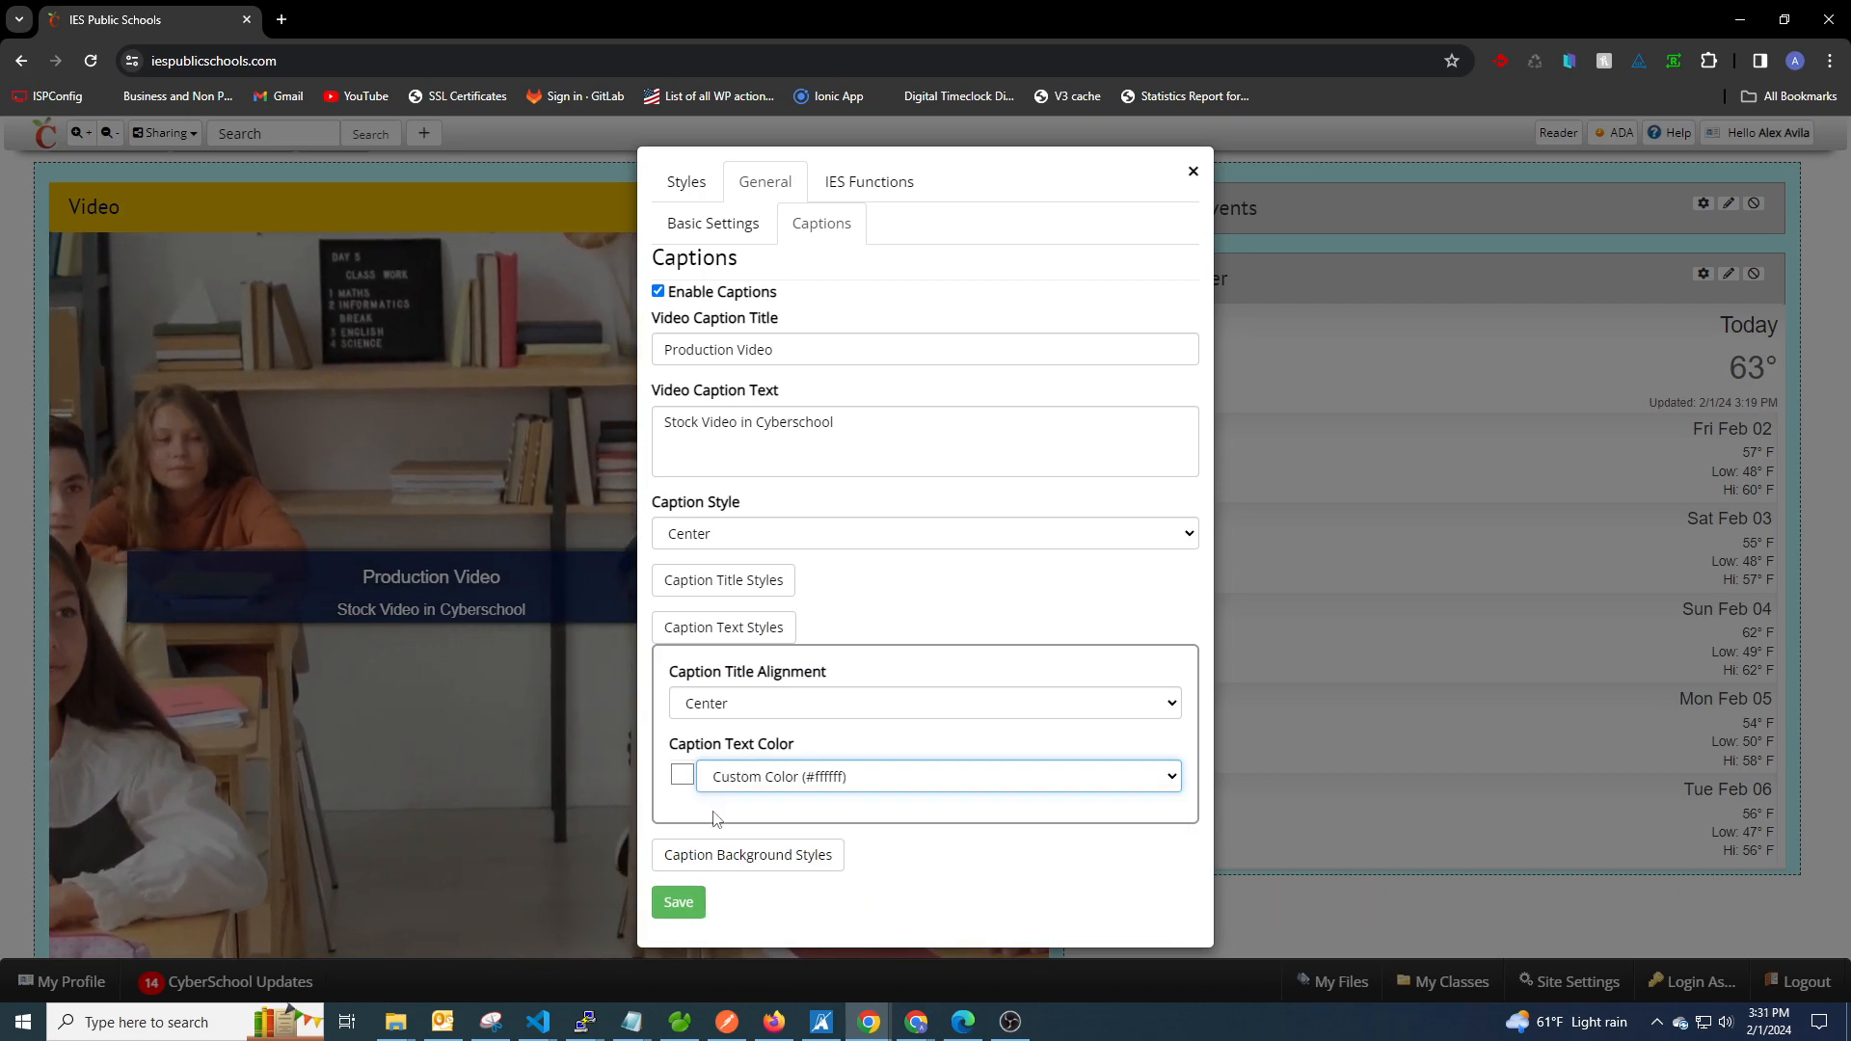
click(683, 776)
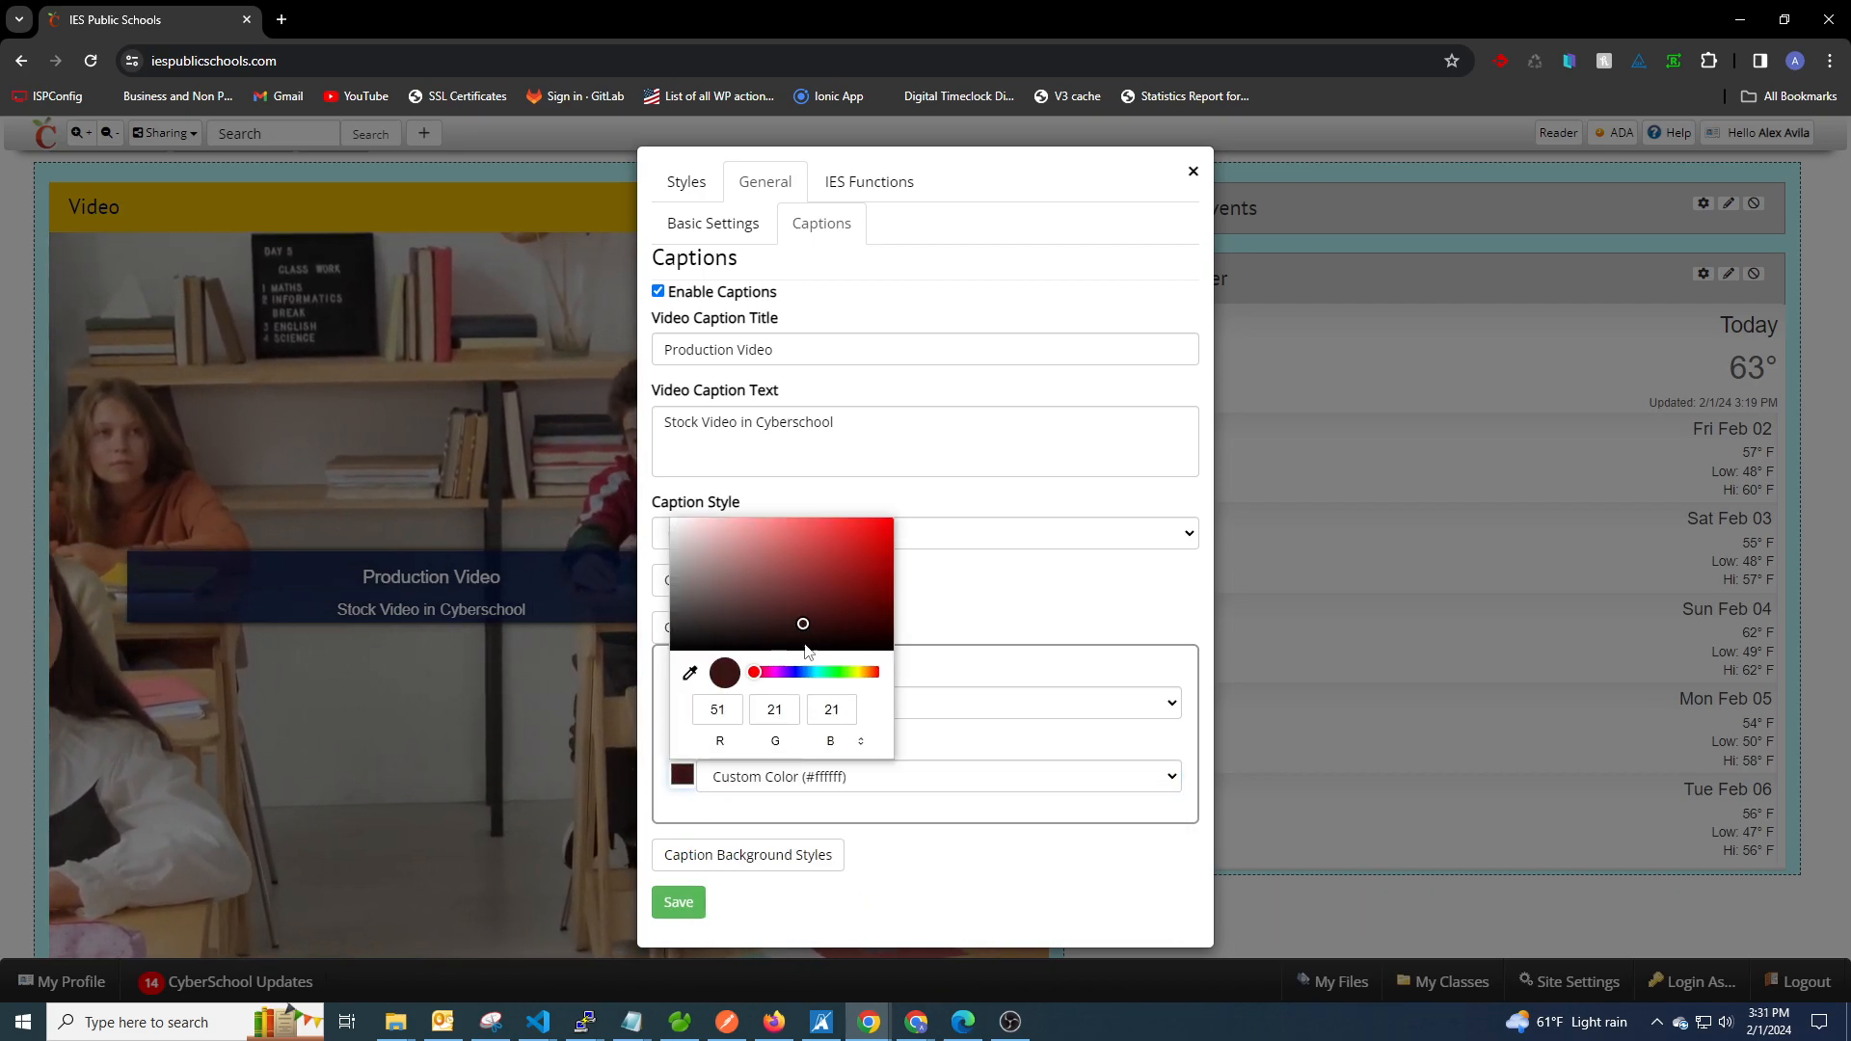
drag(809, 673, 800, 678)
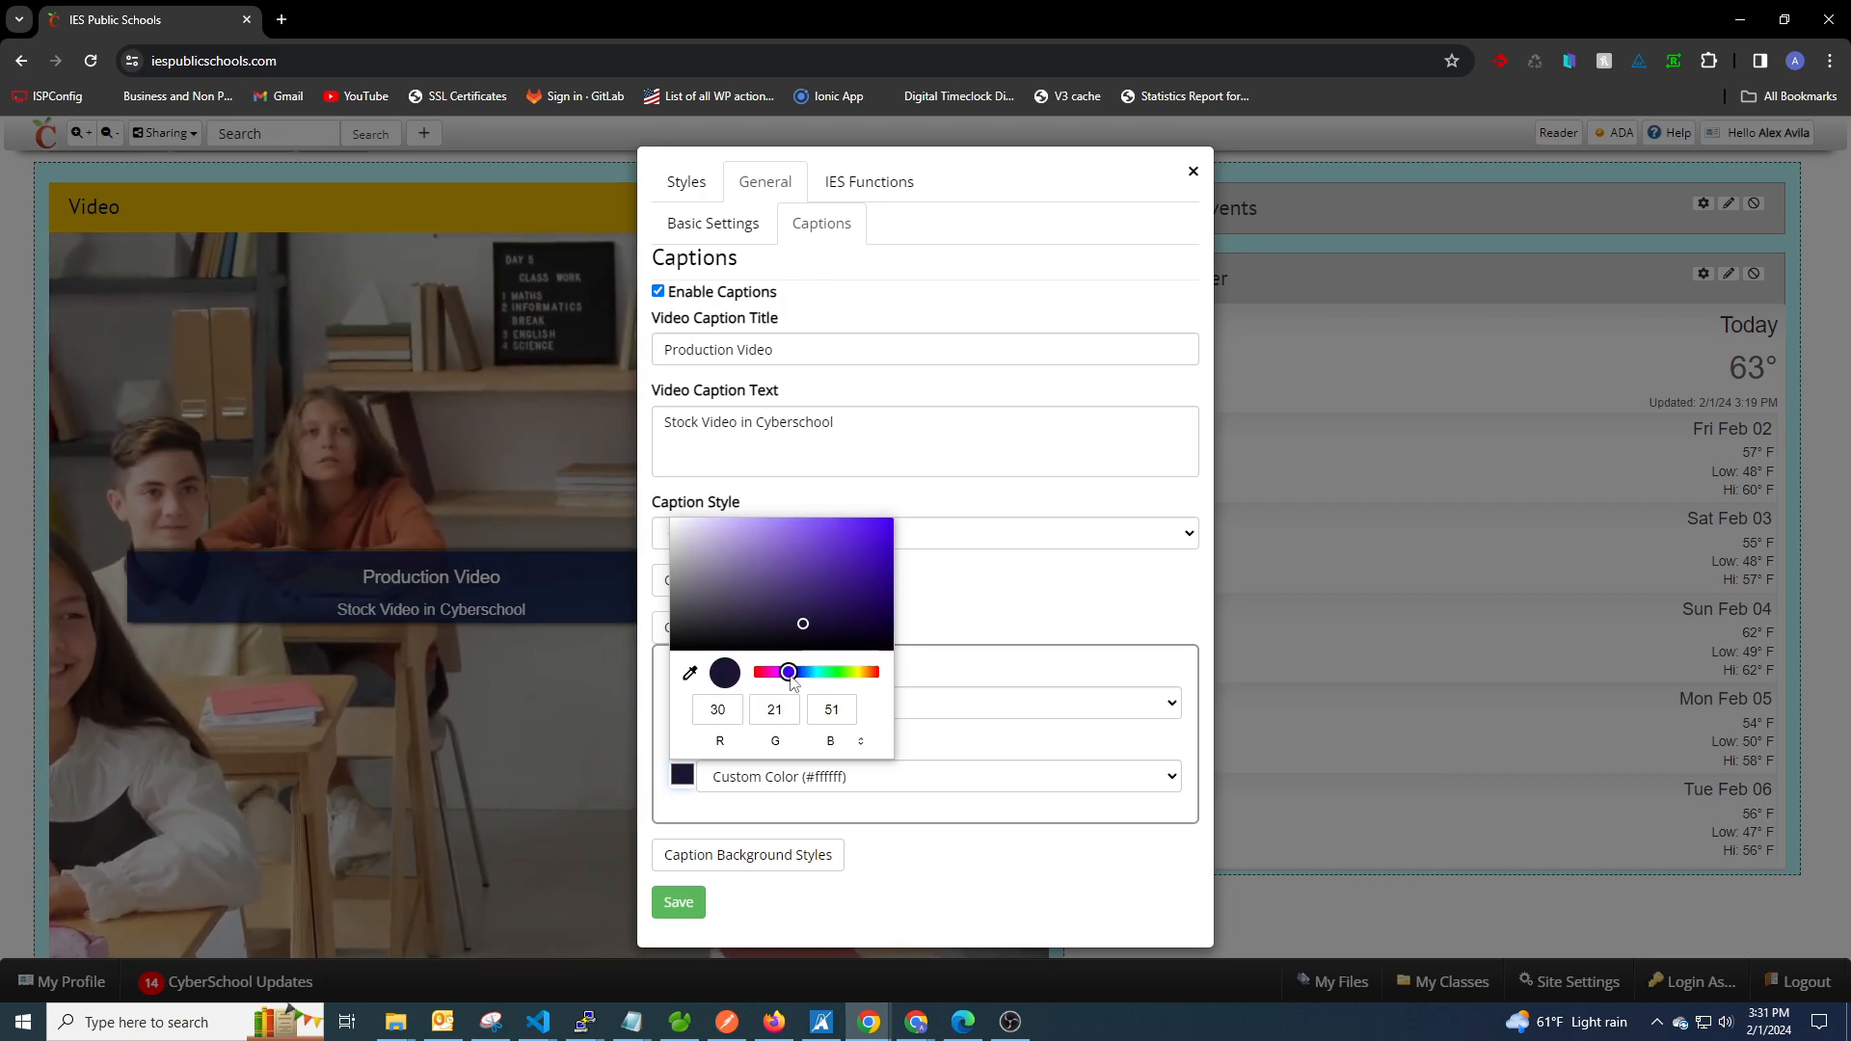
click(973, 595)
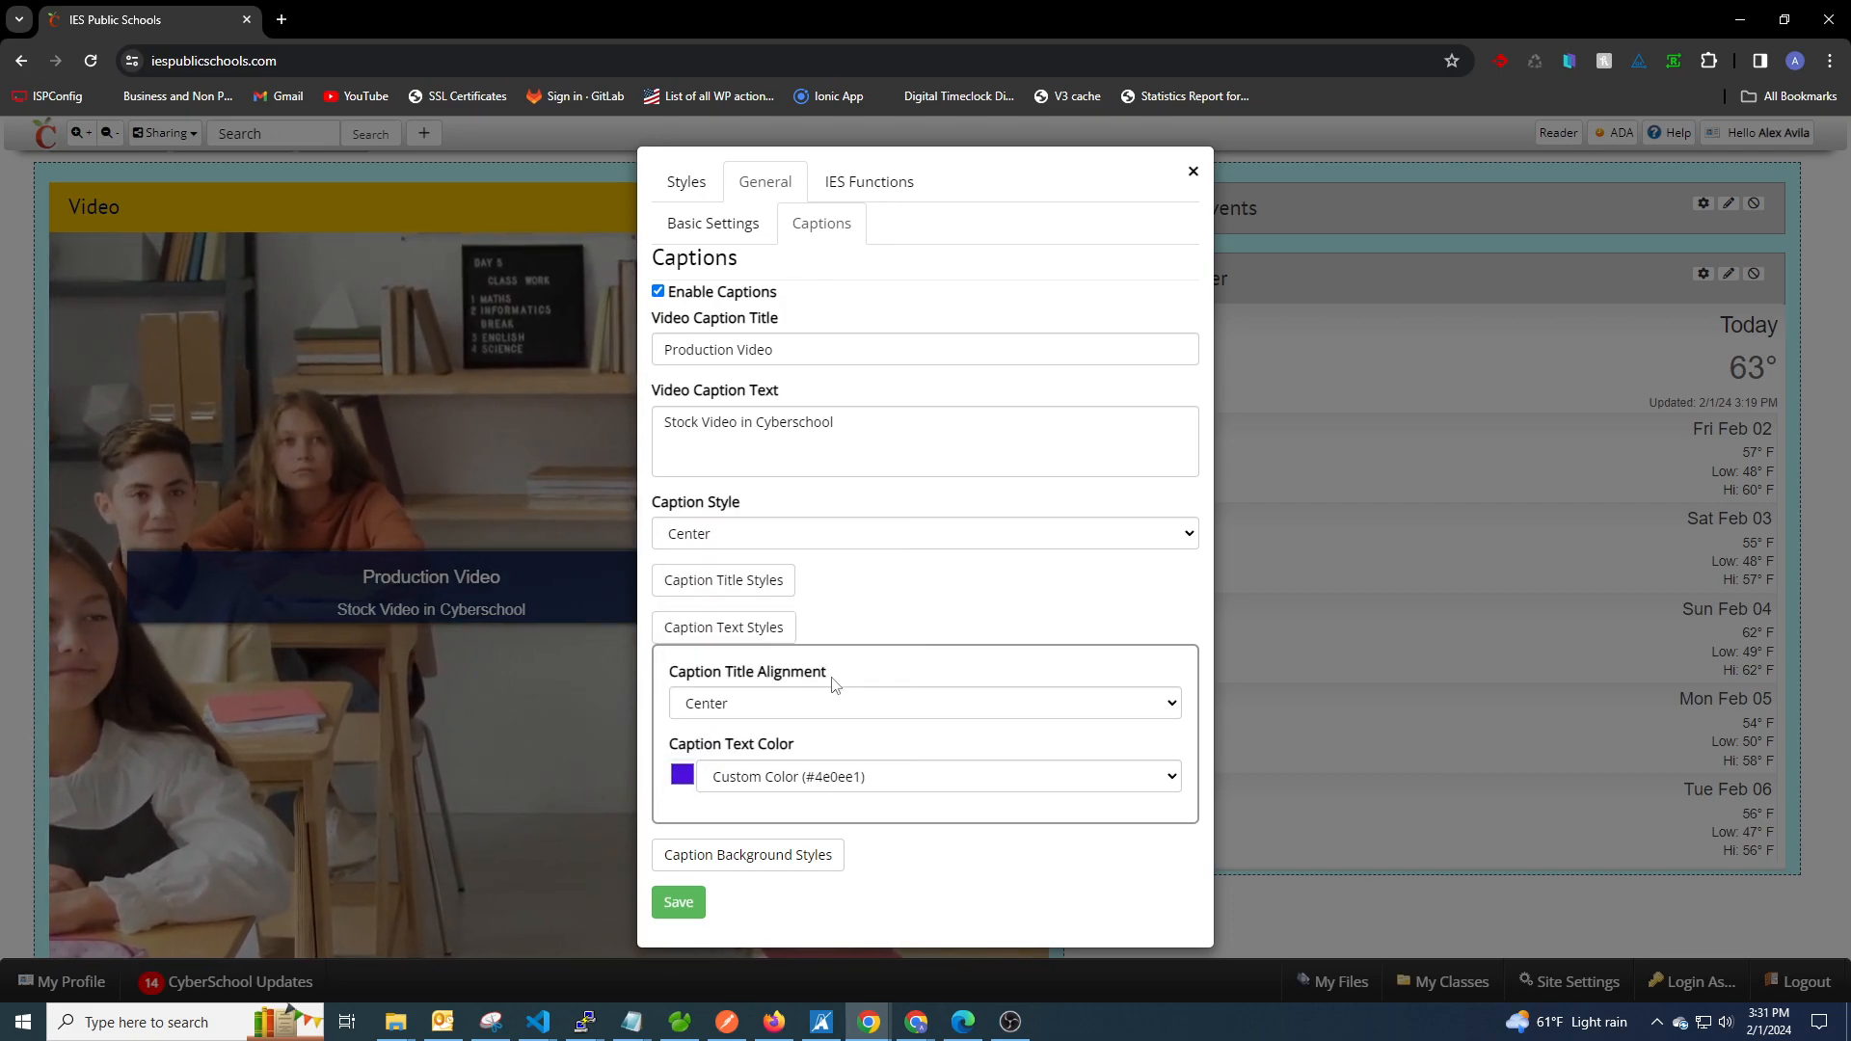
click(732, 636)
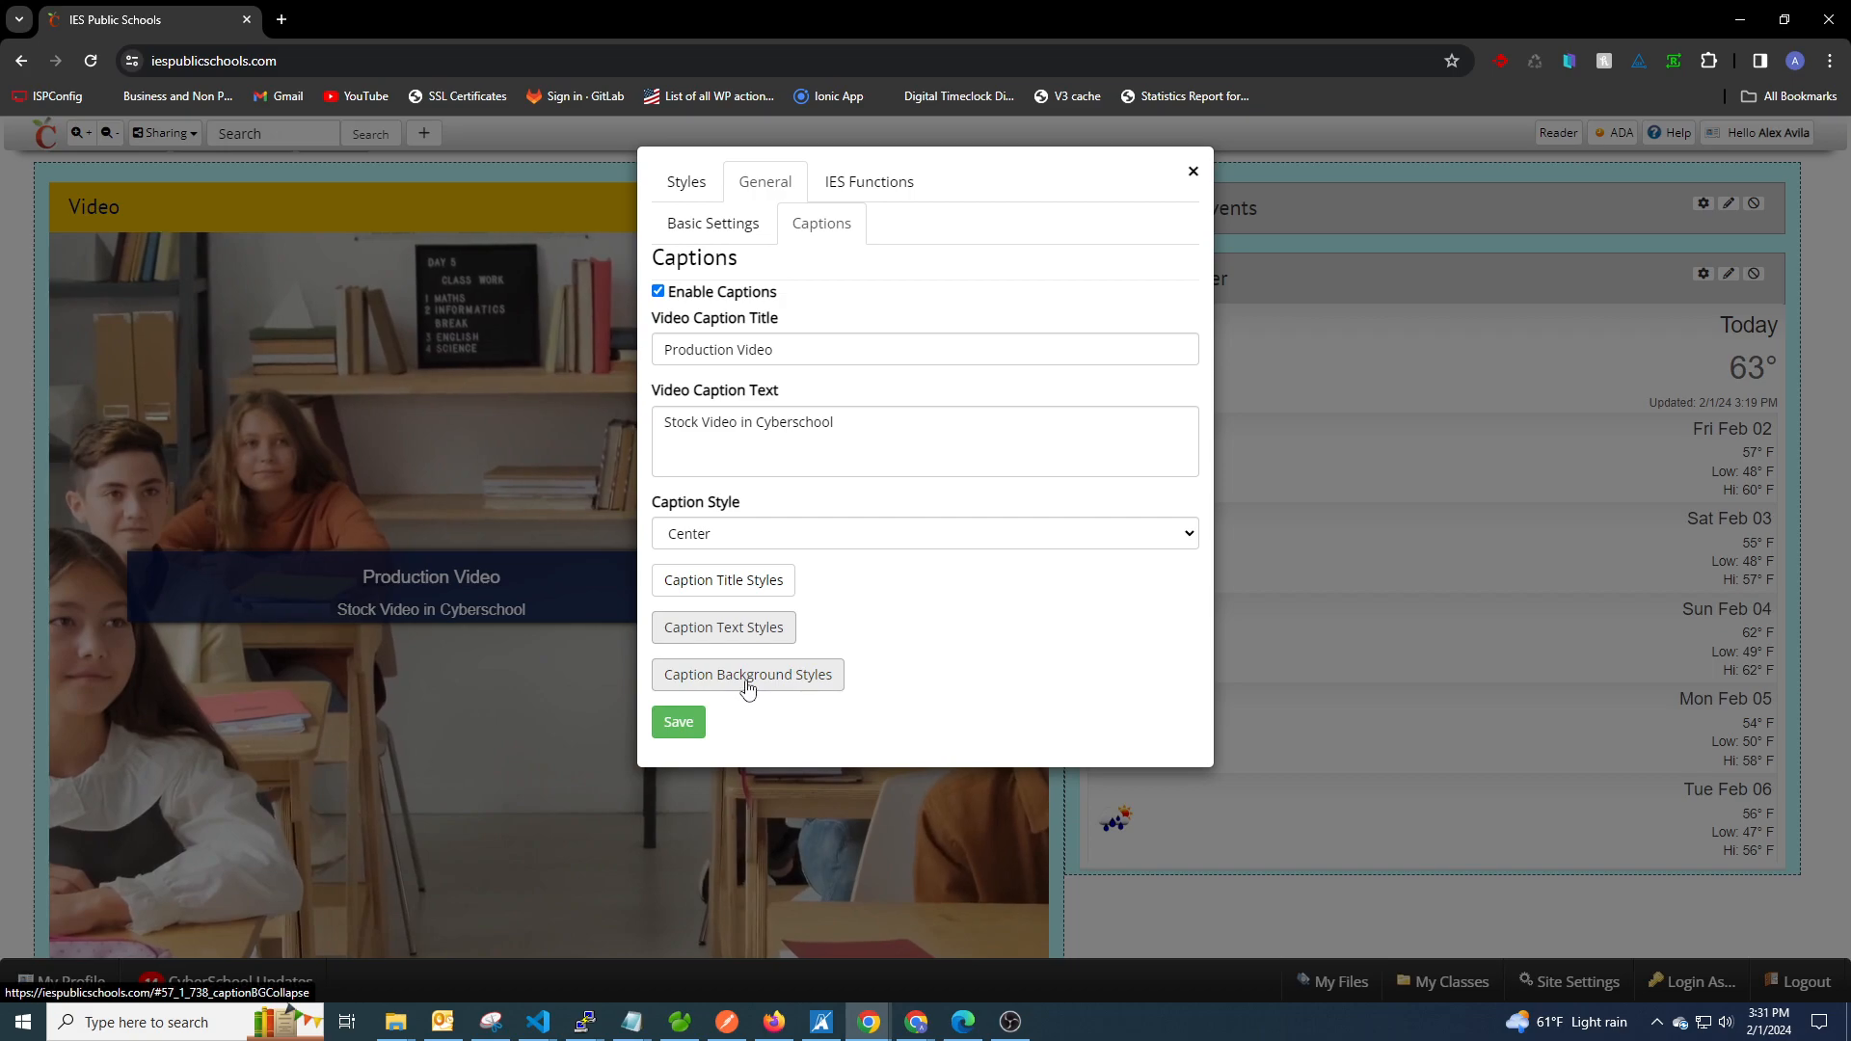
Set the Caption Background Transparency to 1, save the Video widget, and check the caption on the page.
click(748, 680)
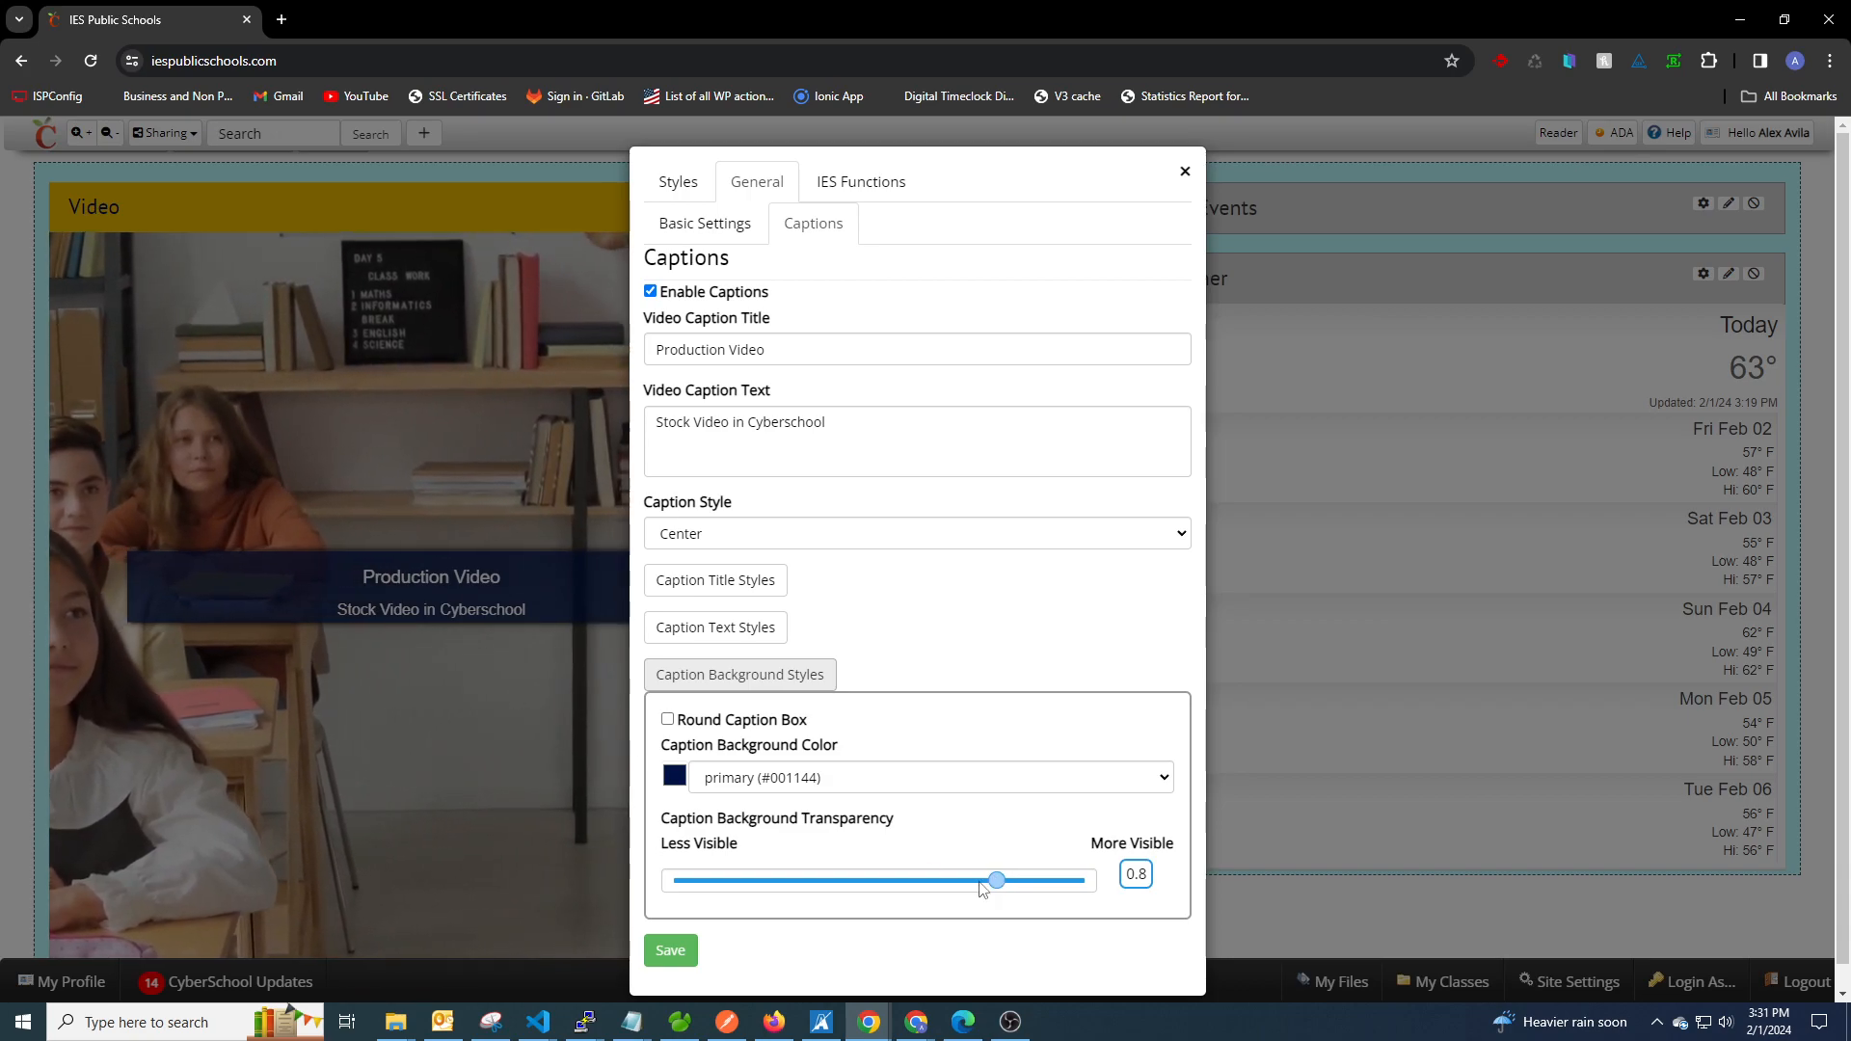
drag(997, 884, 855, 872)
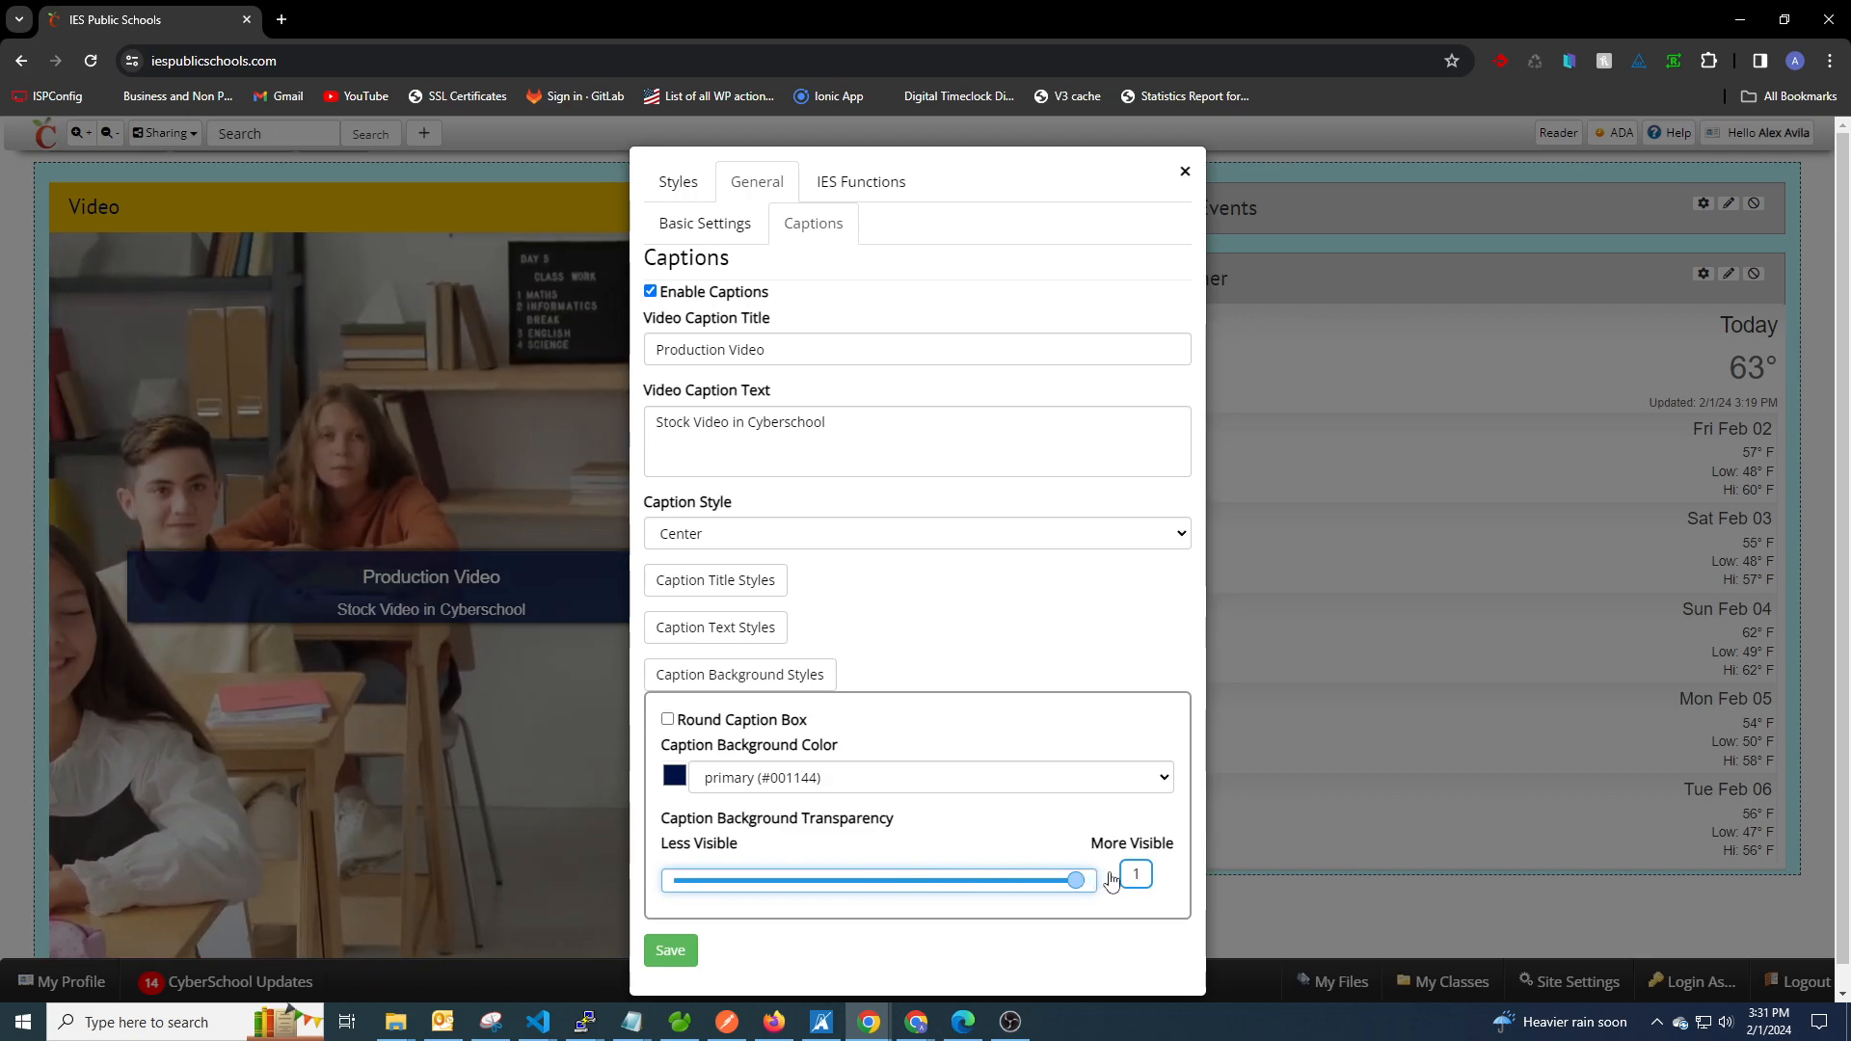
click(672, 951)
scroll(709, 652, down, 1)
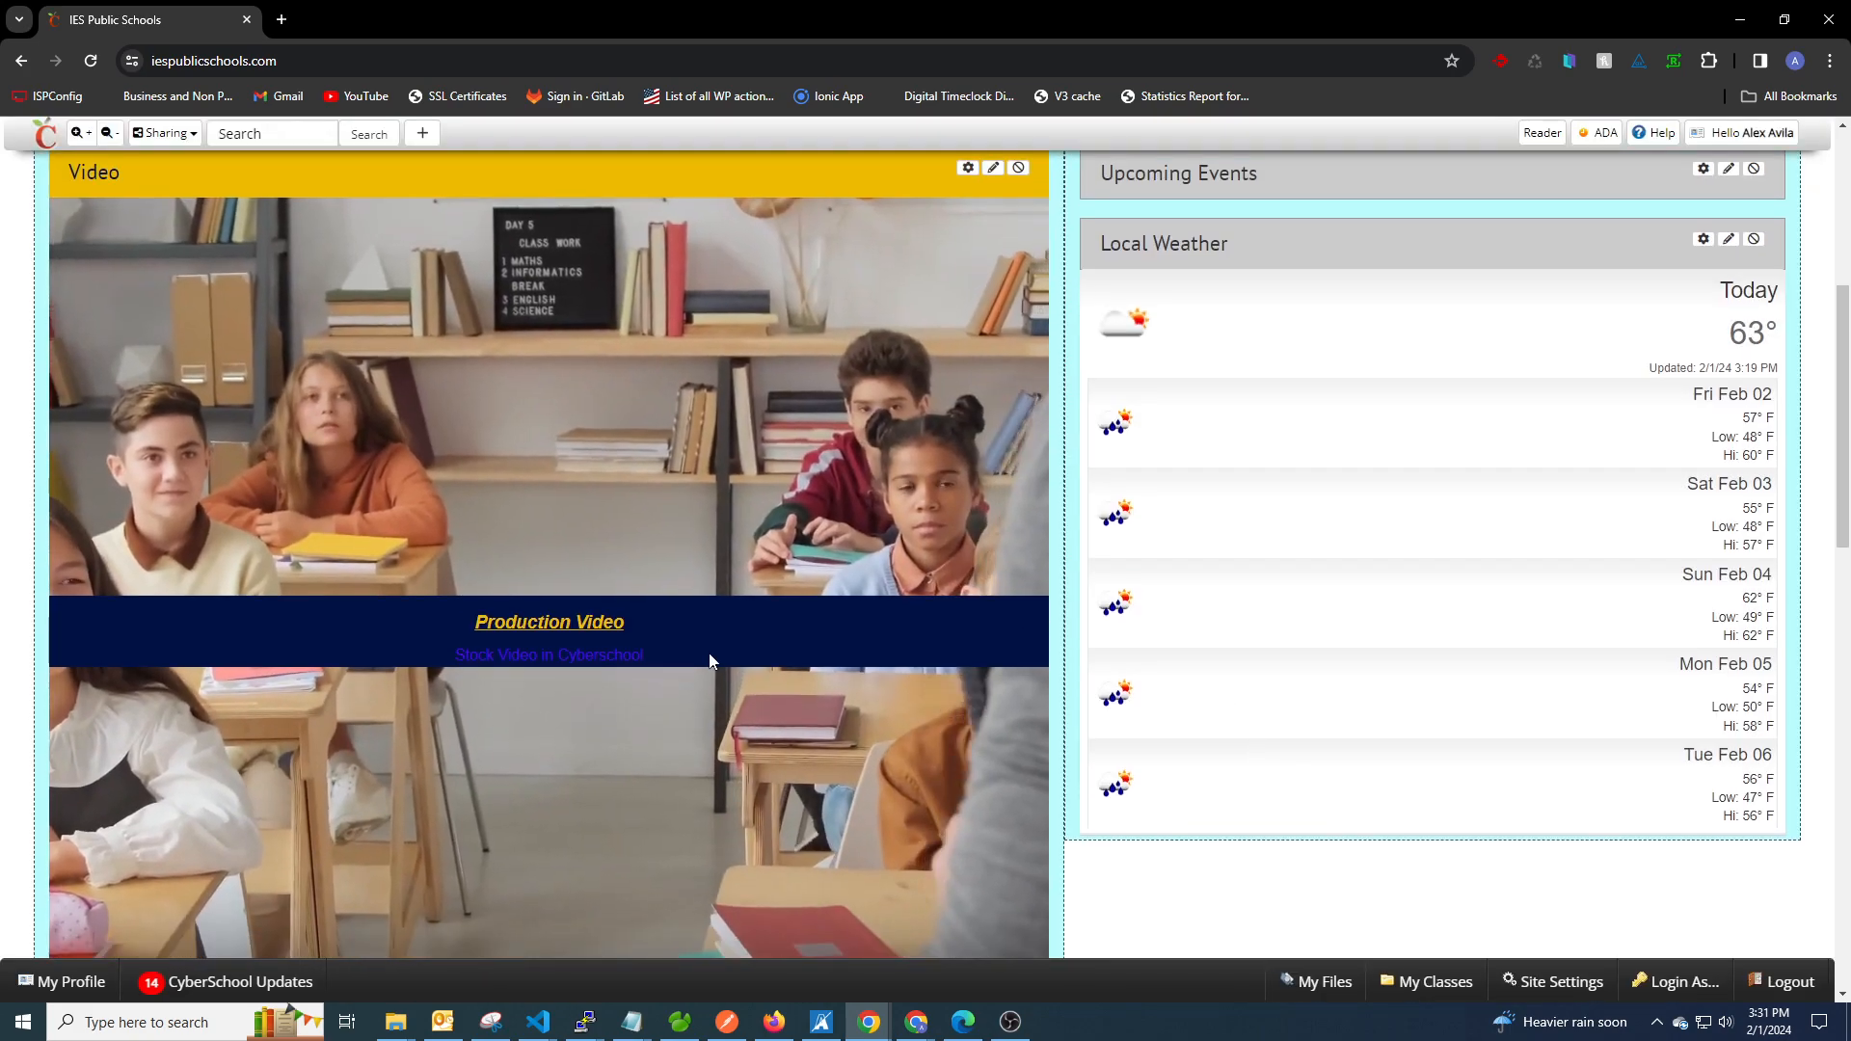
scroll(673, 615, up, 1)
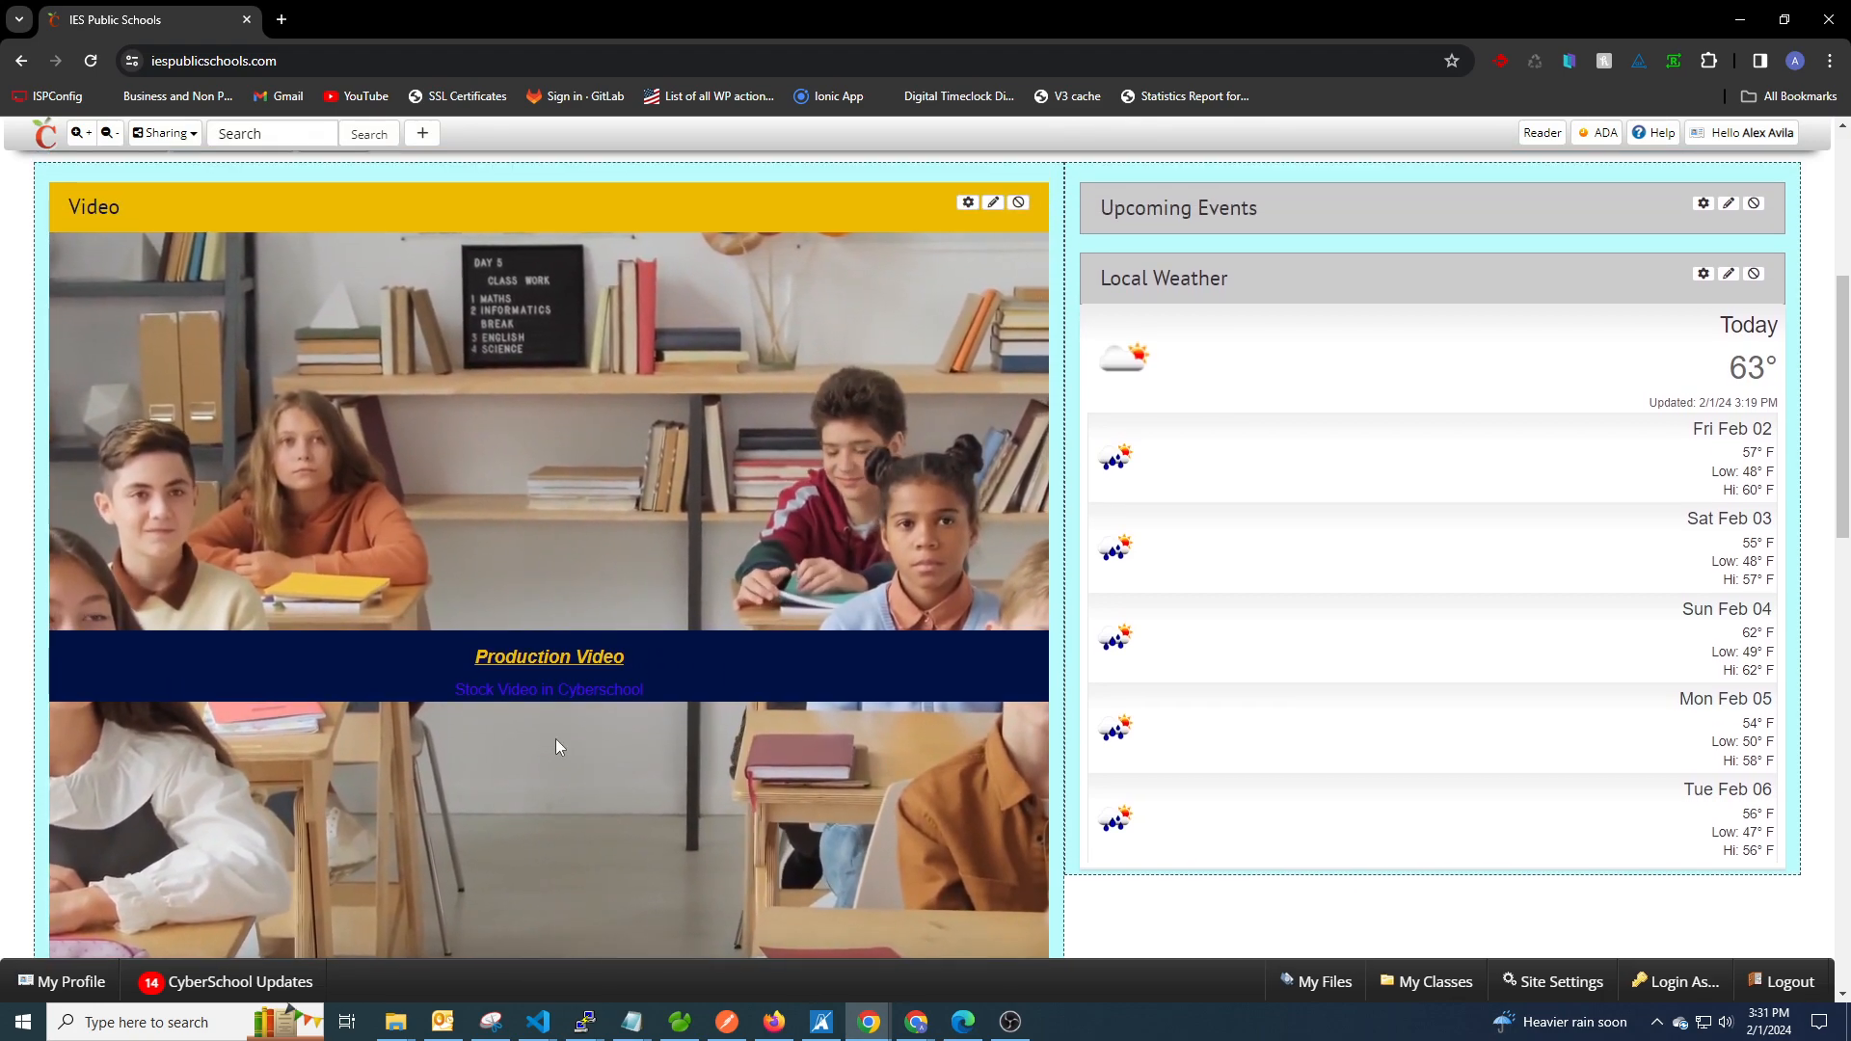
Reopen the Video widget's settings and review its Basic Settings and Captions options.
click(968, 203)
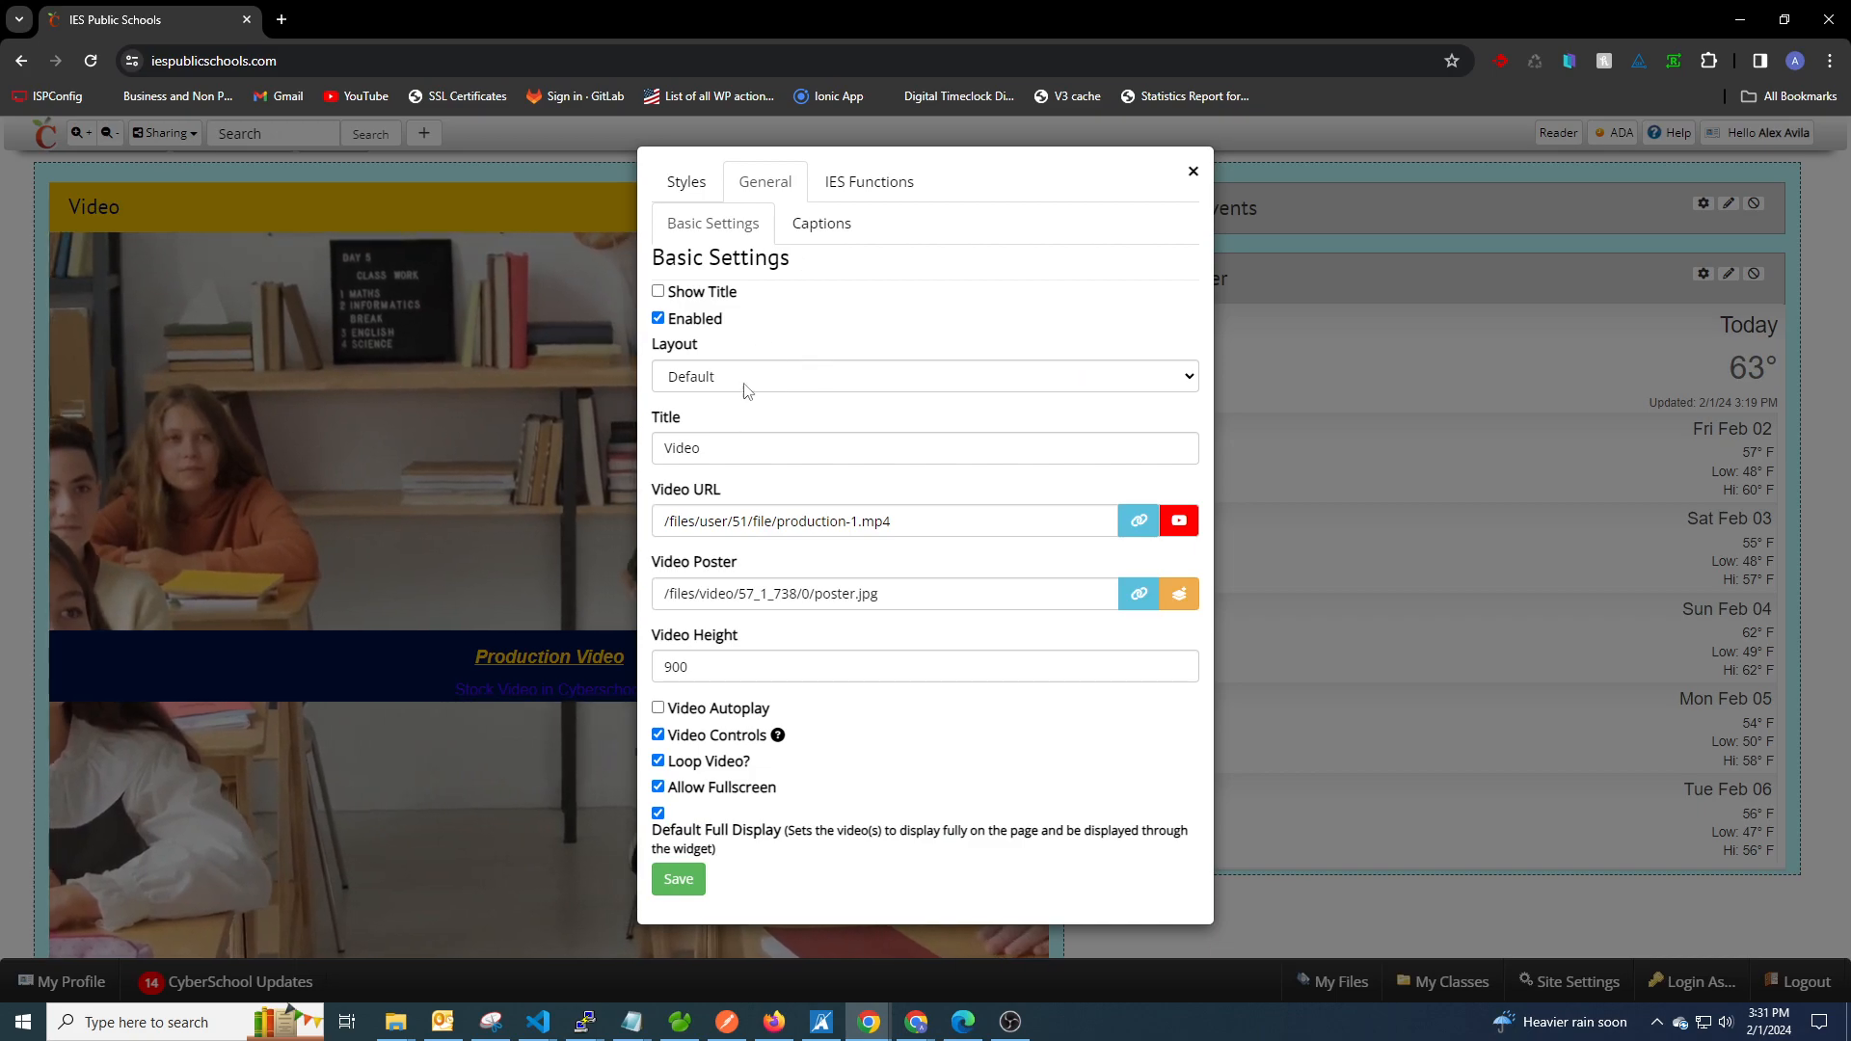
click(817, 225)
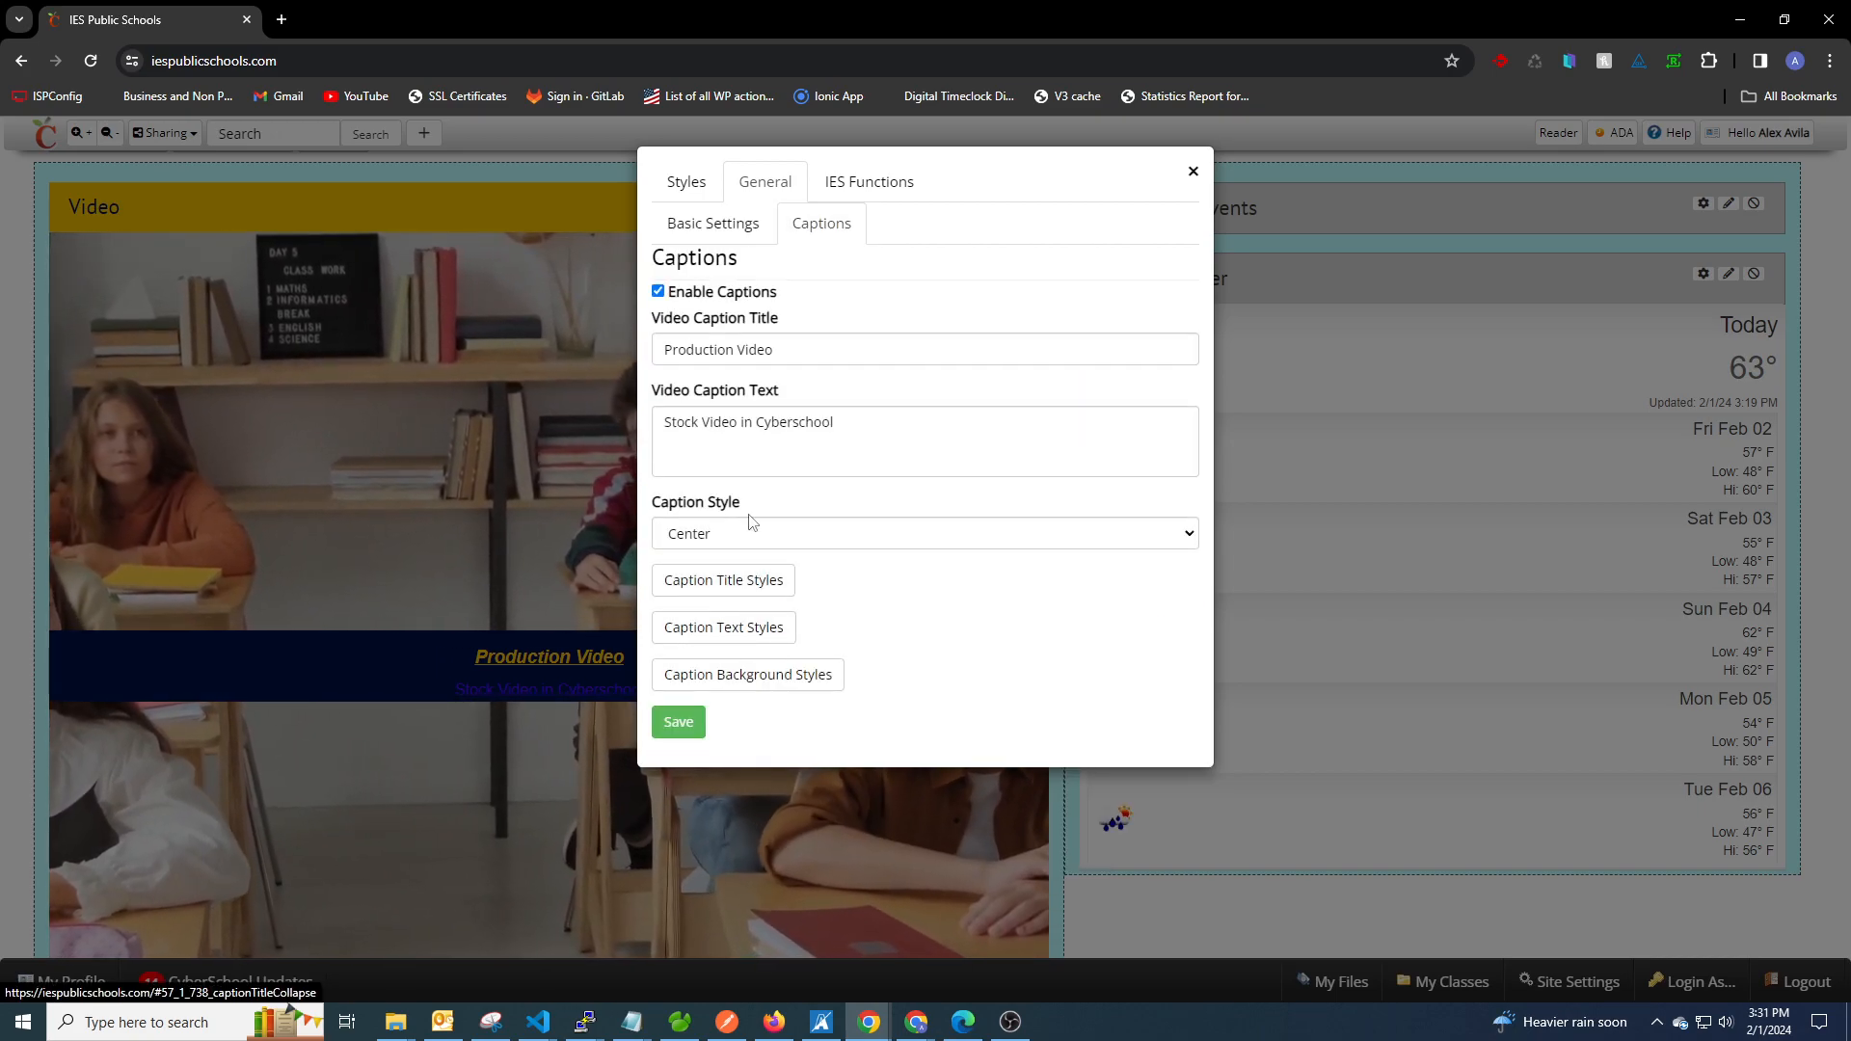
click(748, 229)
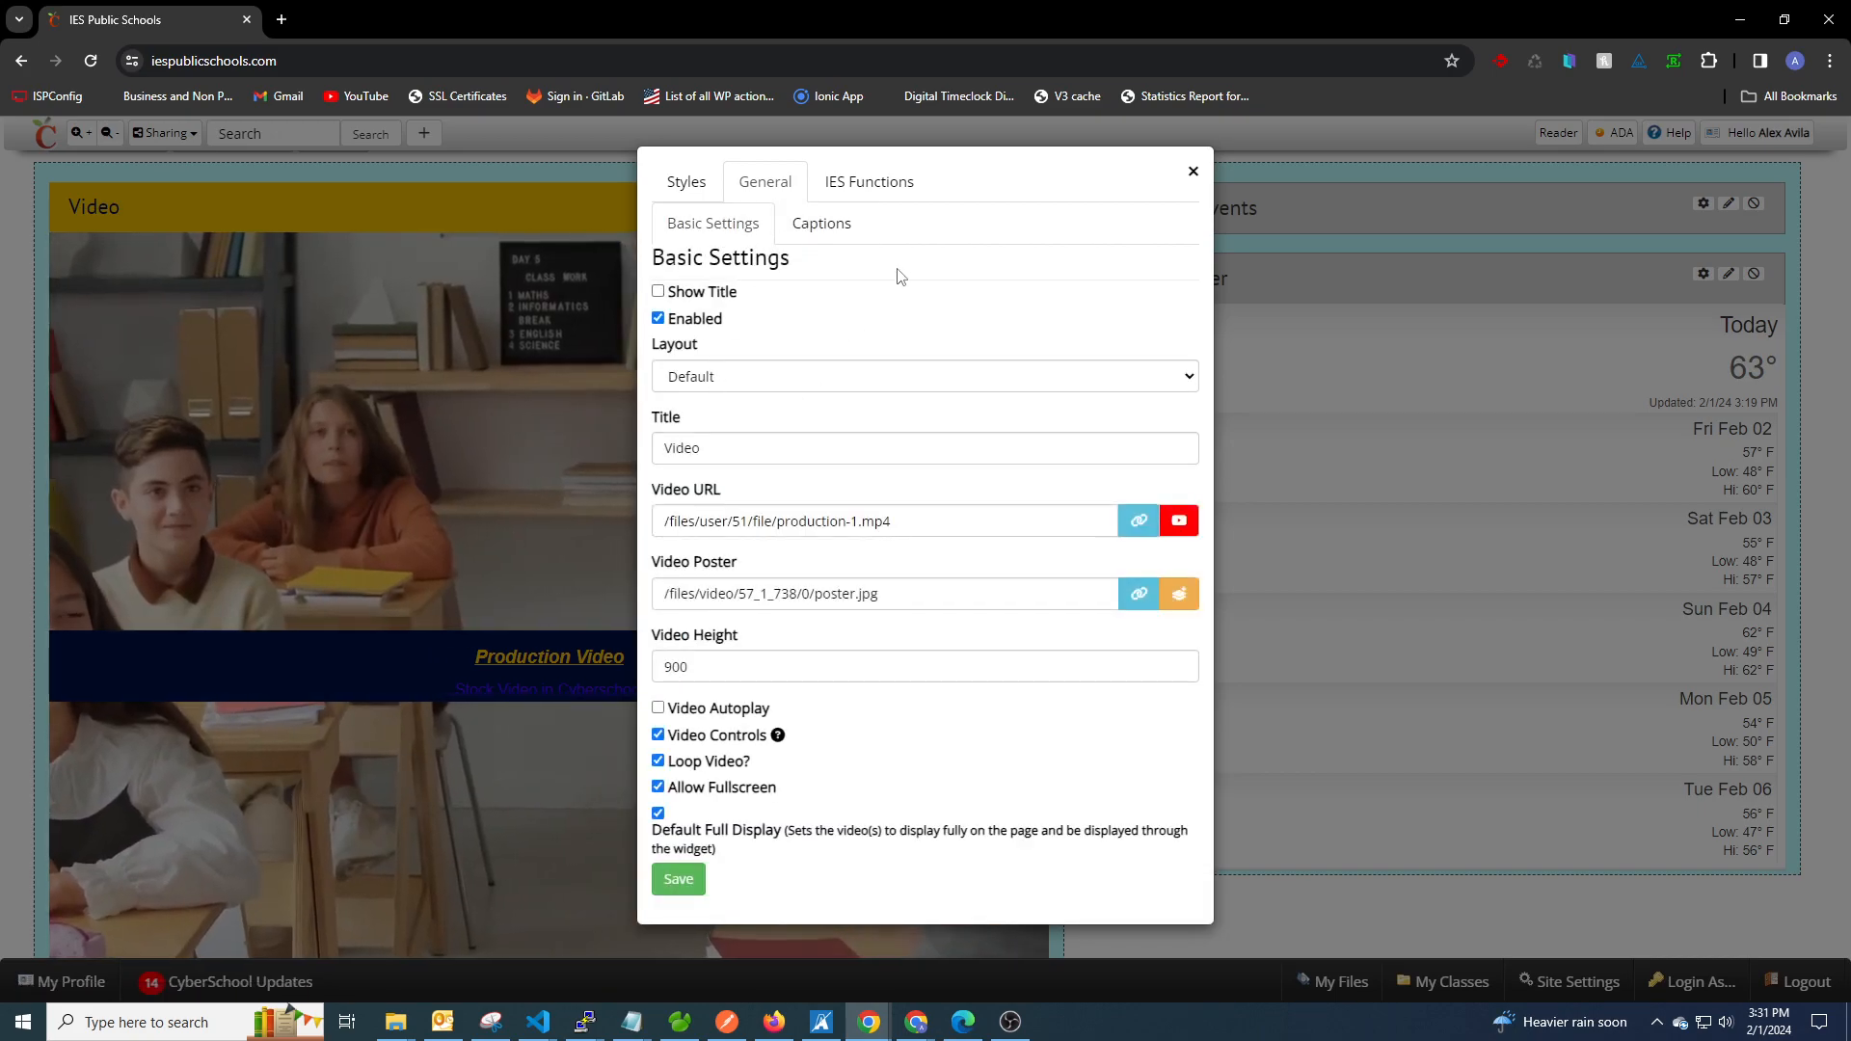
click(835, 234)
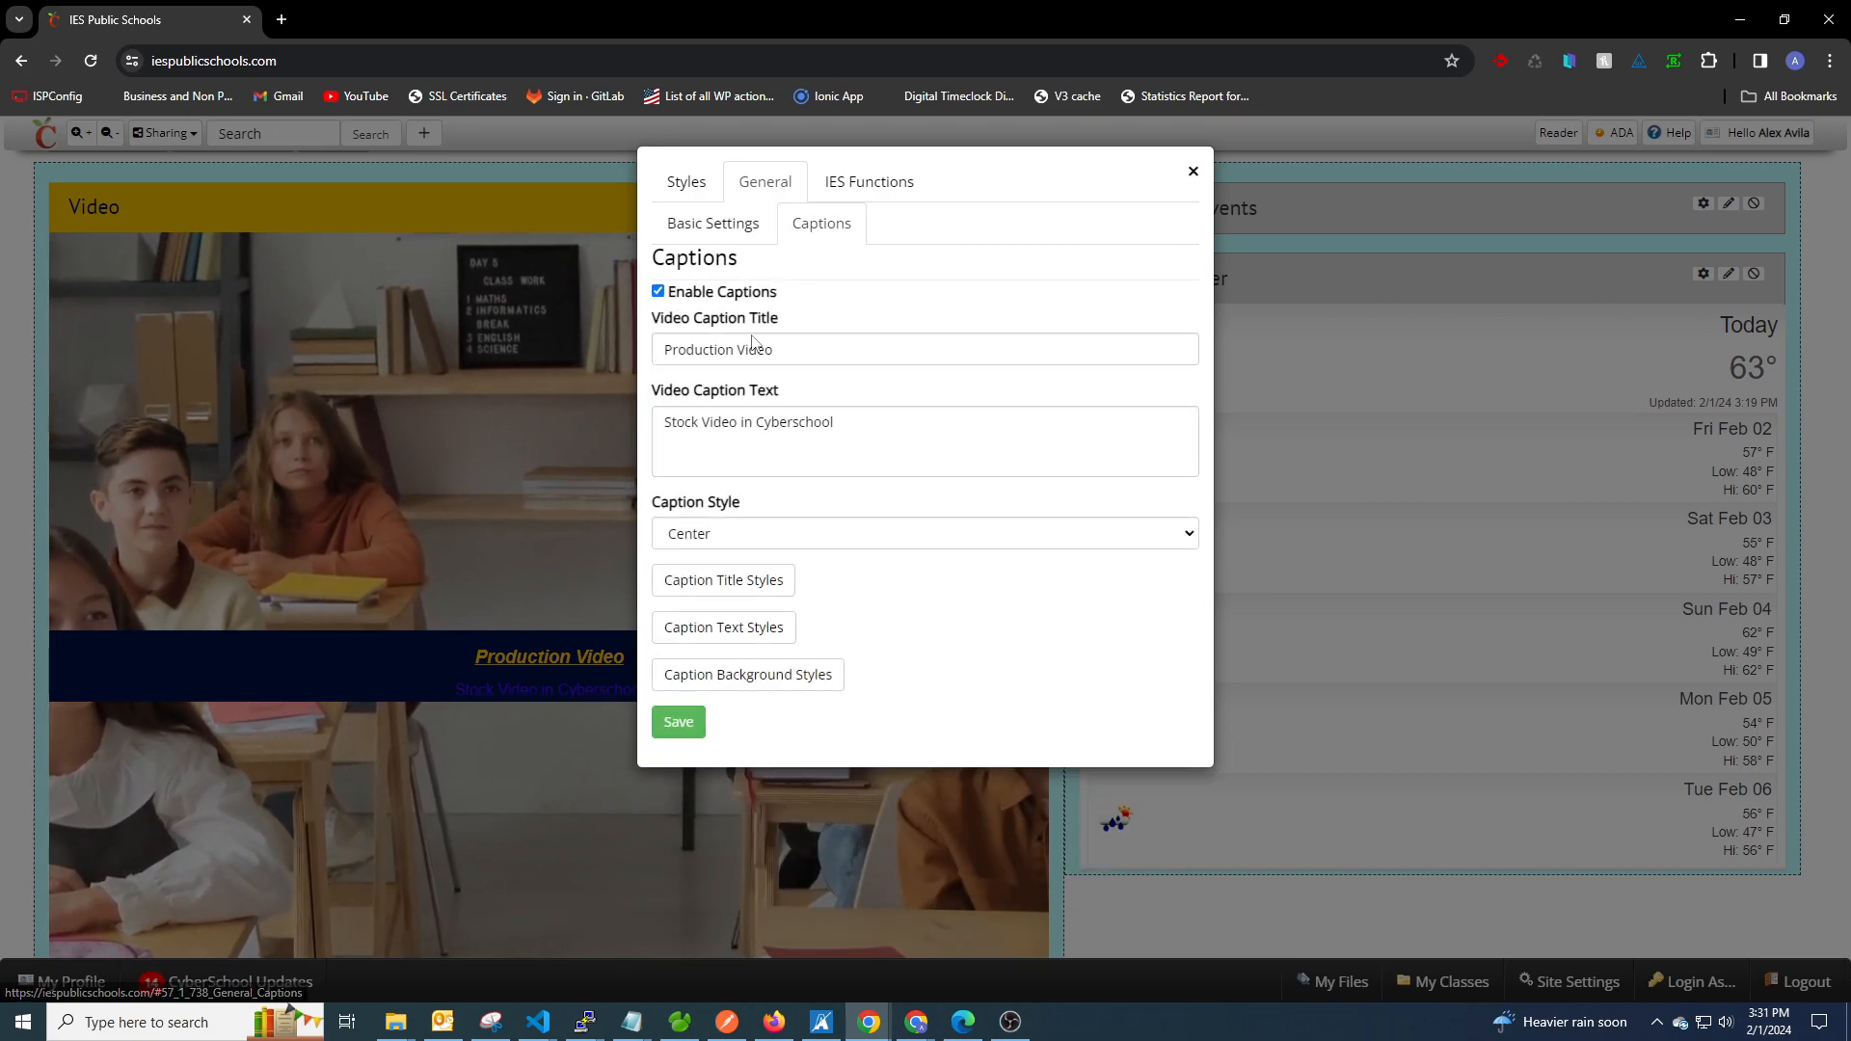
click(723, 229)
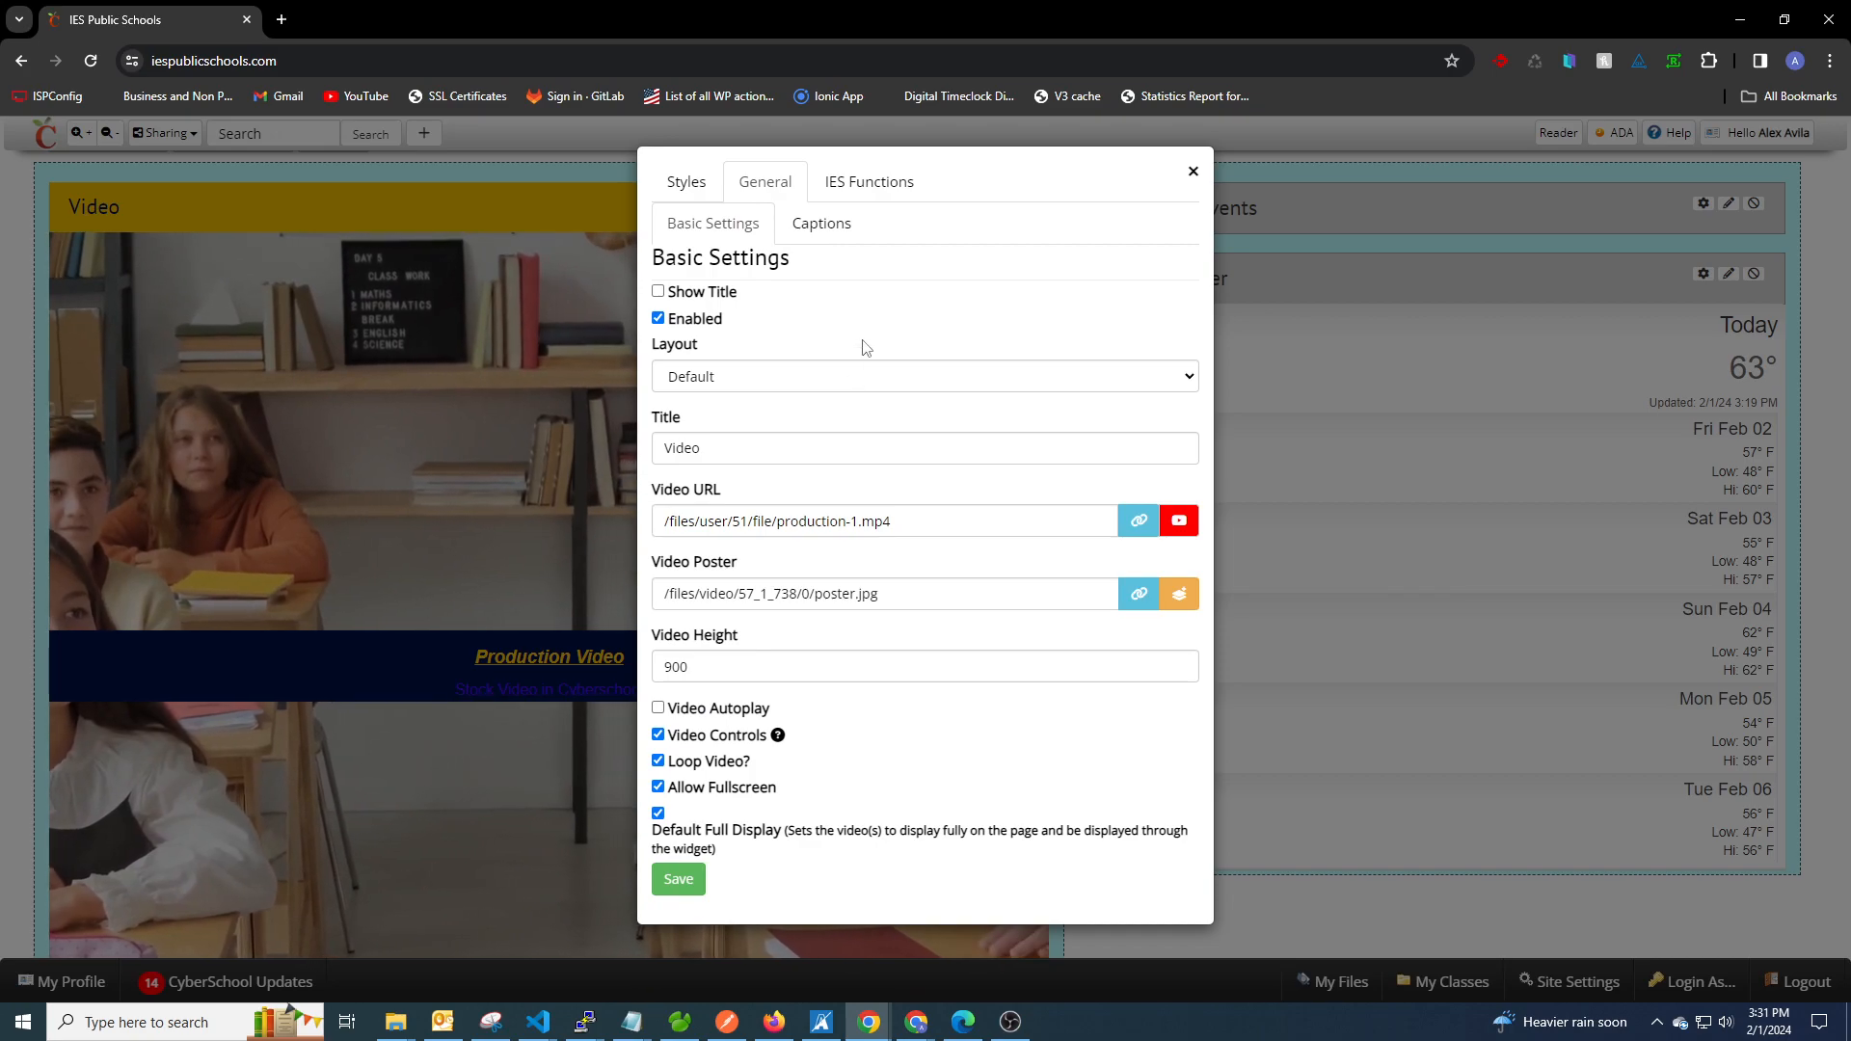